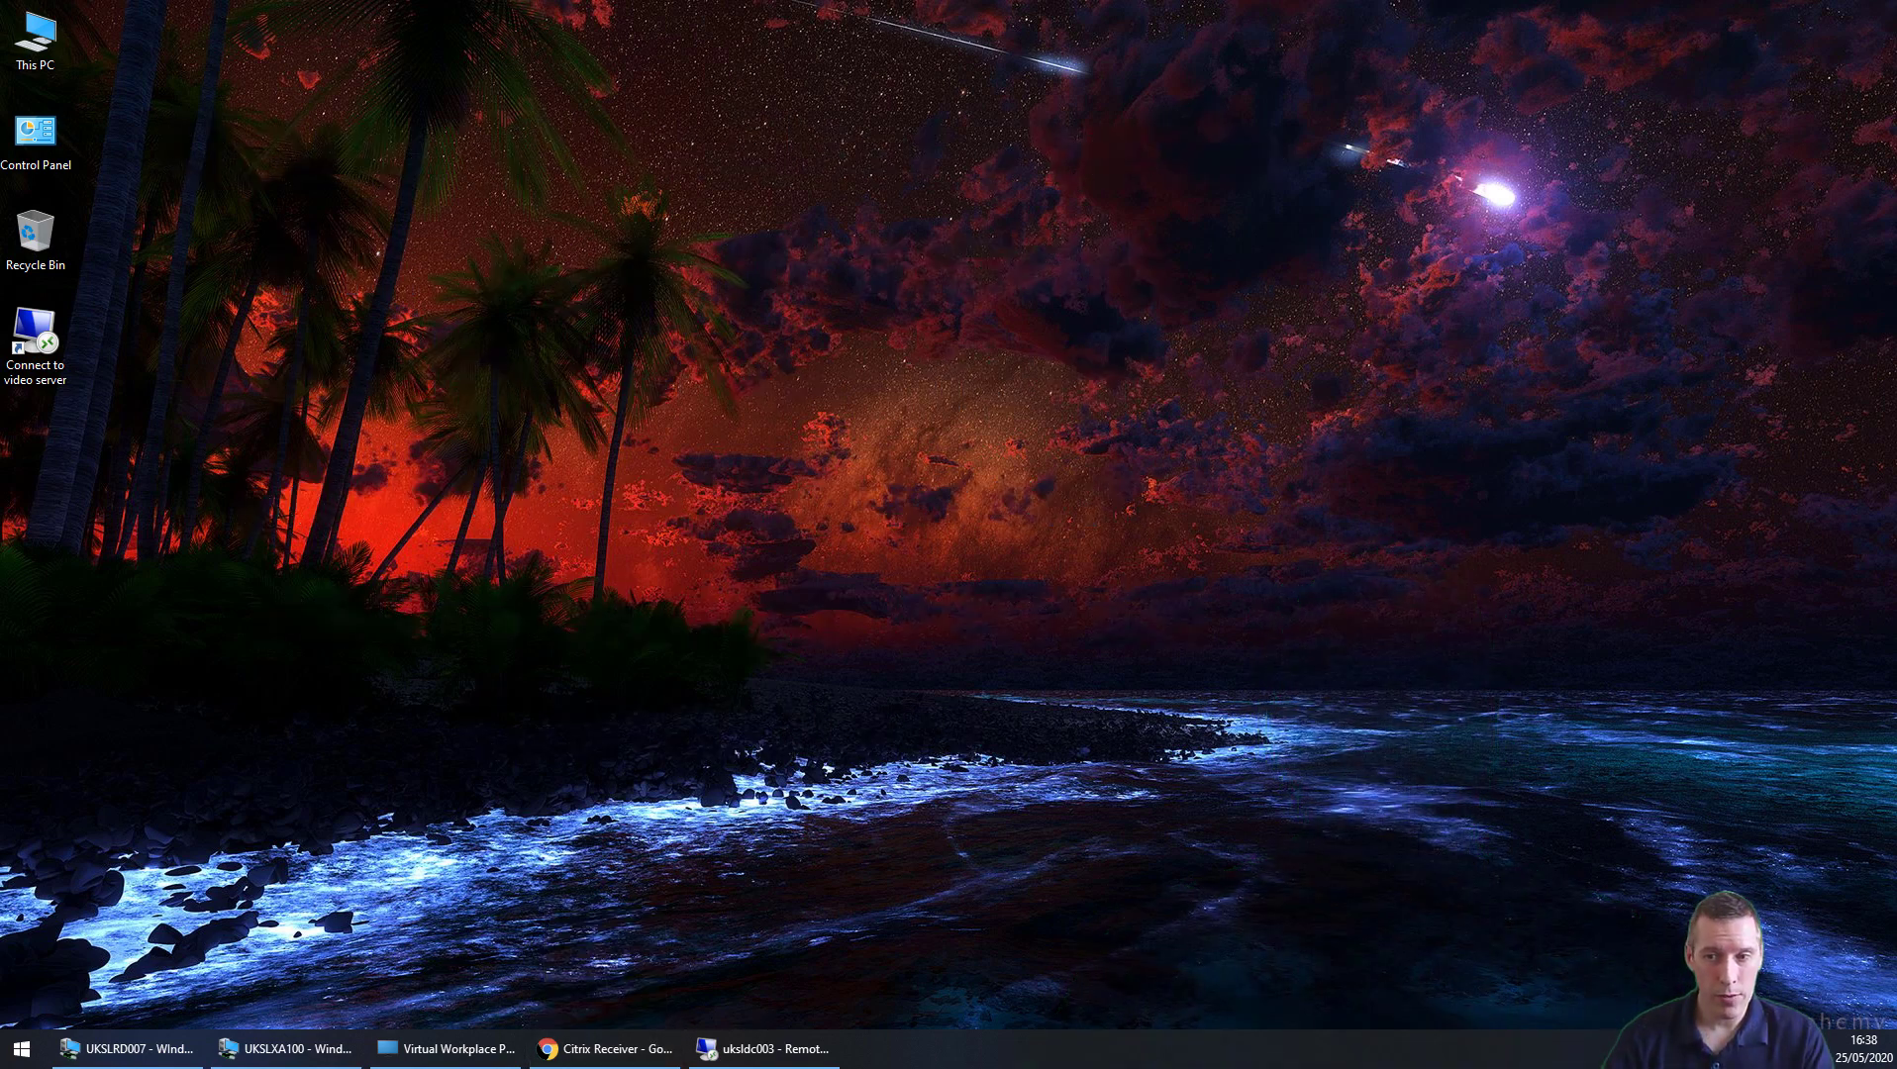
Step: Restore the Citrix StoreFront Apps page listing the four published apps from the taskbar
{"action": "left_click", "coordinate": [661, 1047]}
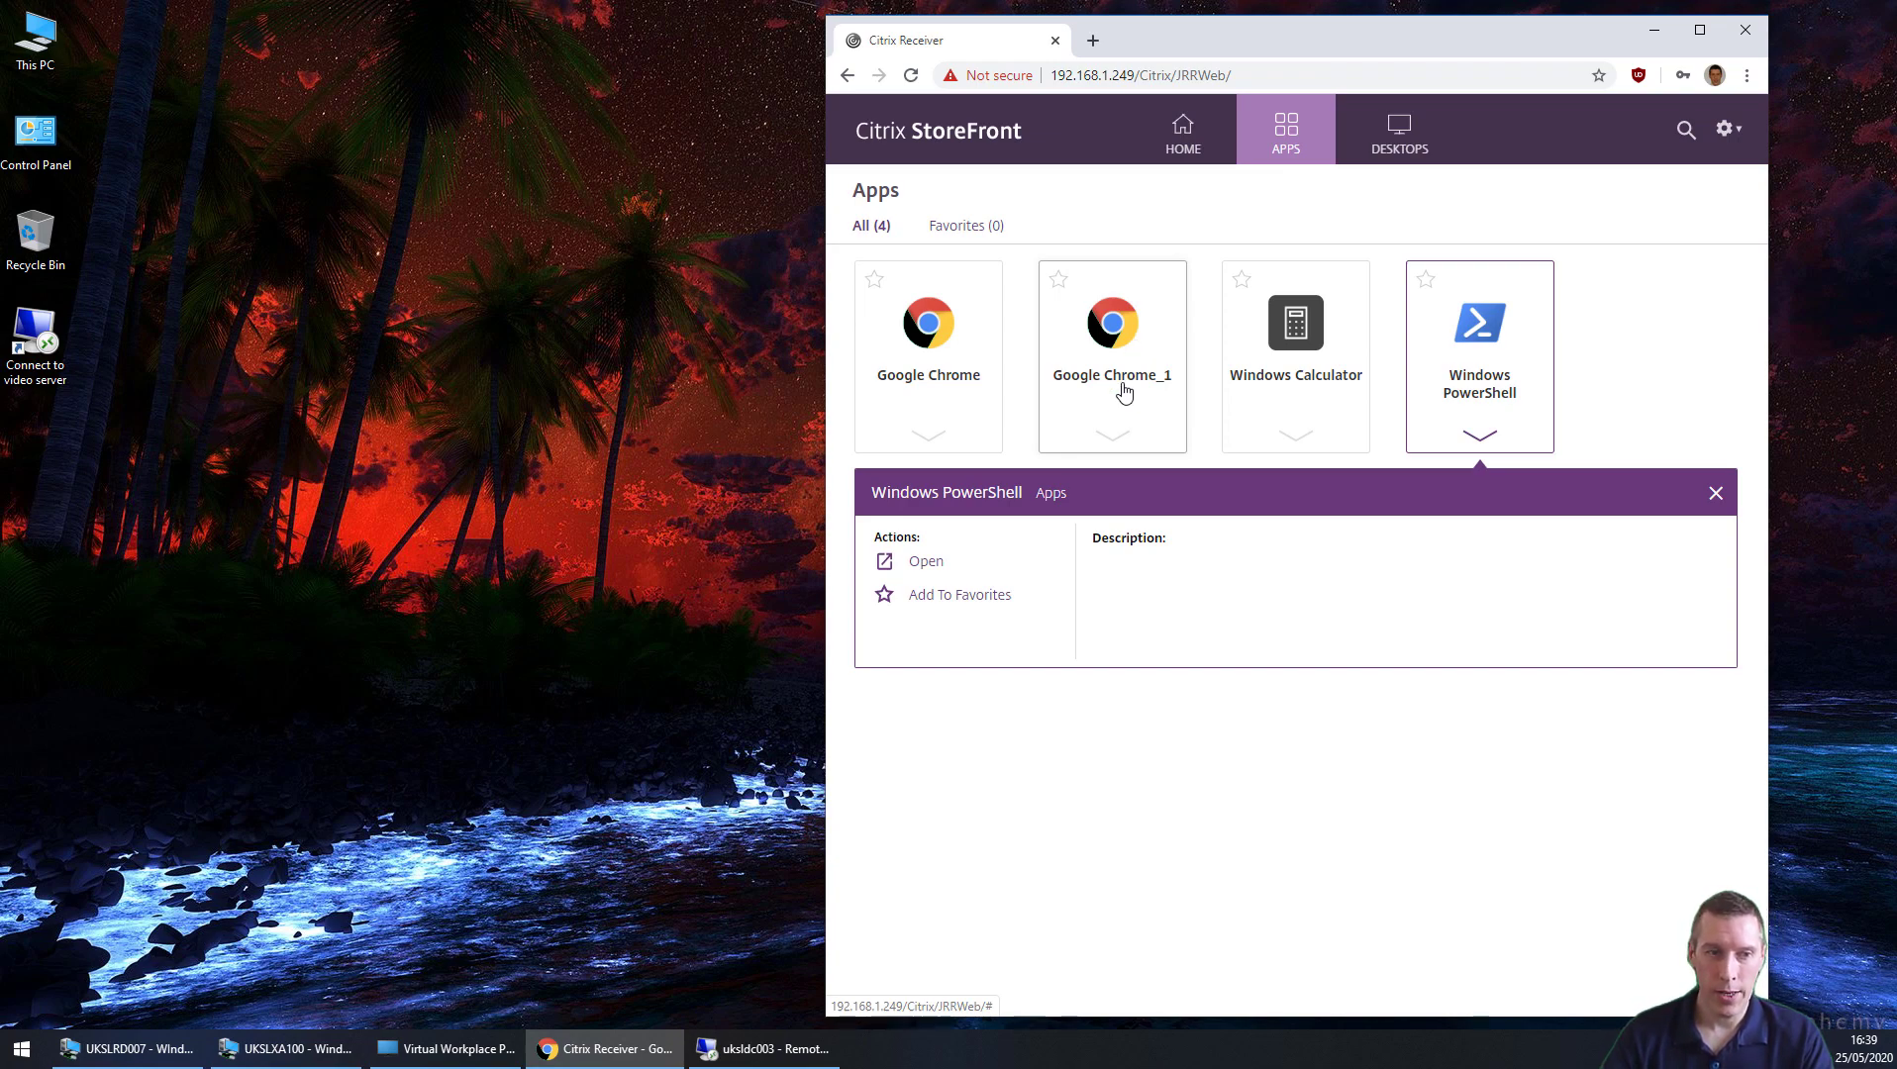
Step: Edit the ProfileContainersSettings GPO and navigate to Administrative Templates > FSLogix > Profile Containers
{"action": "left_click", "coordinate": [768, 1039]}
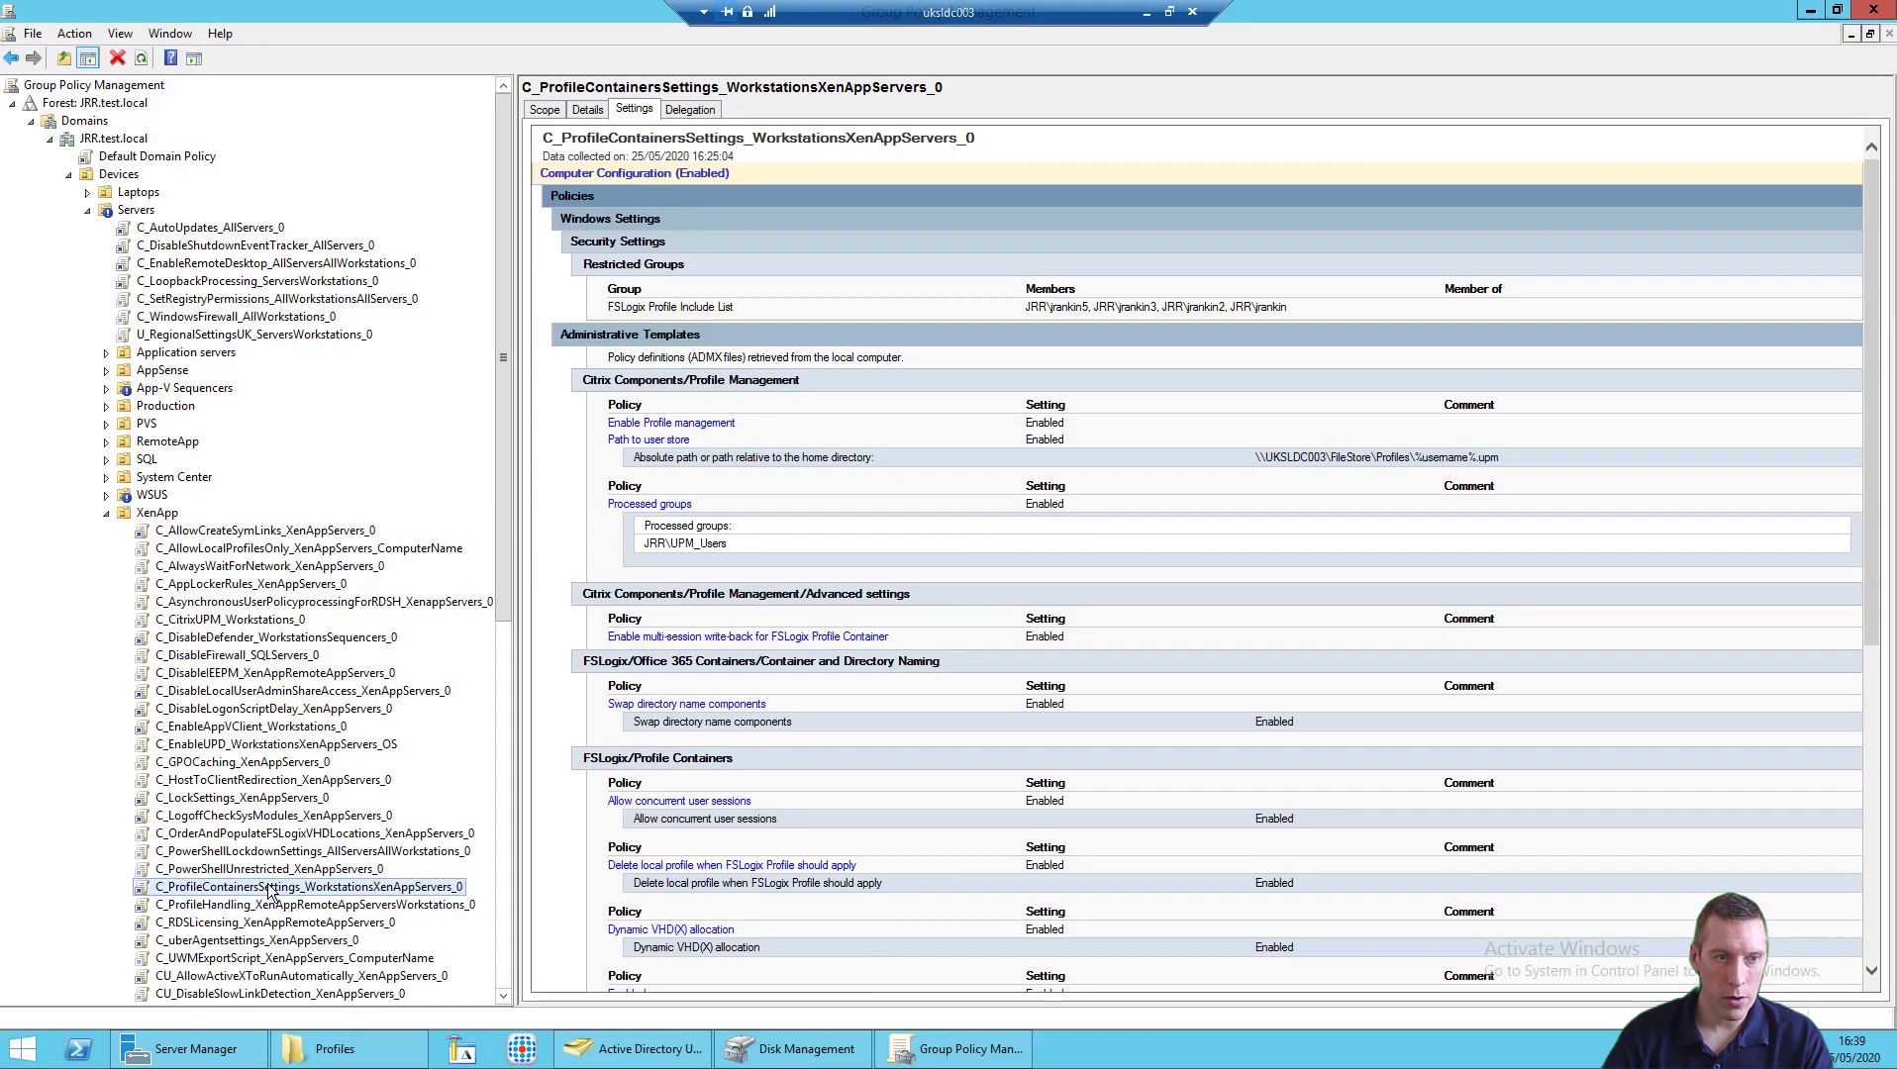
{"action": "right_click", "coordinate": [269, 885]}
{"action": "left_click", "coordinate": [332, 655]}
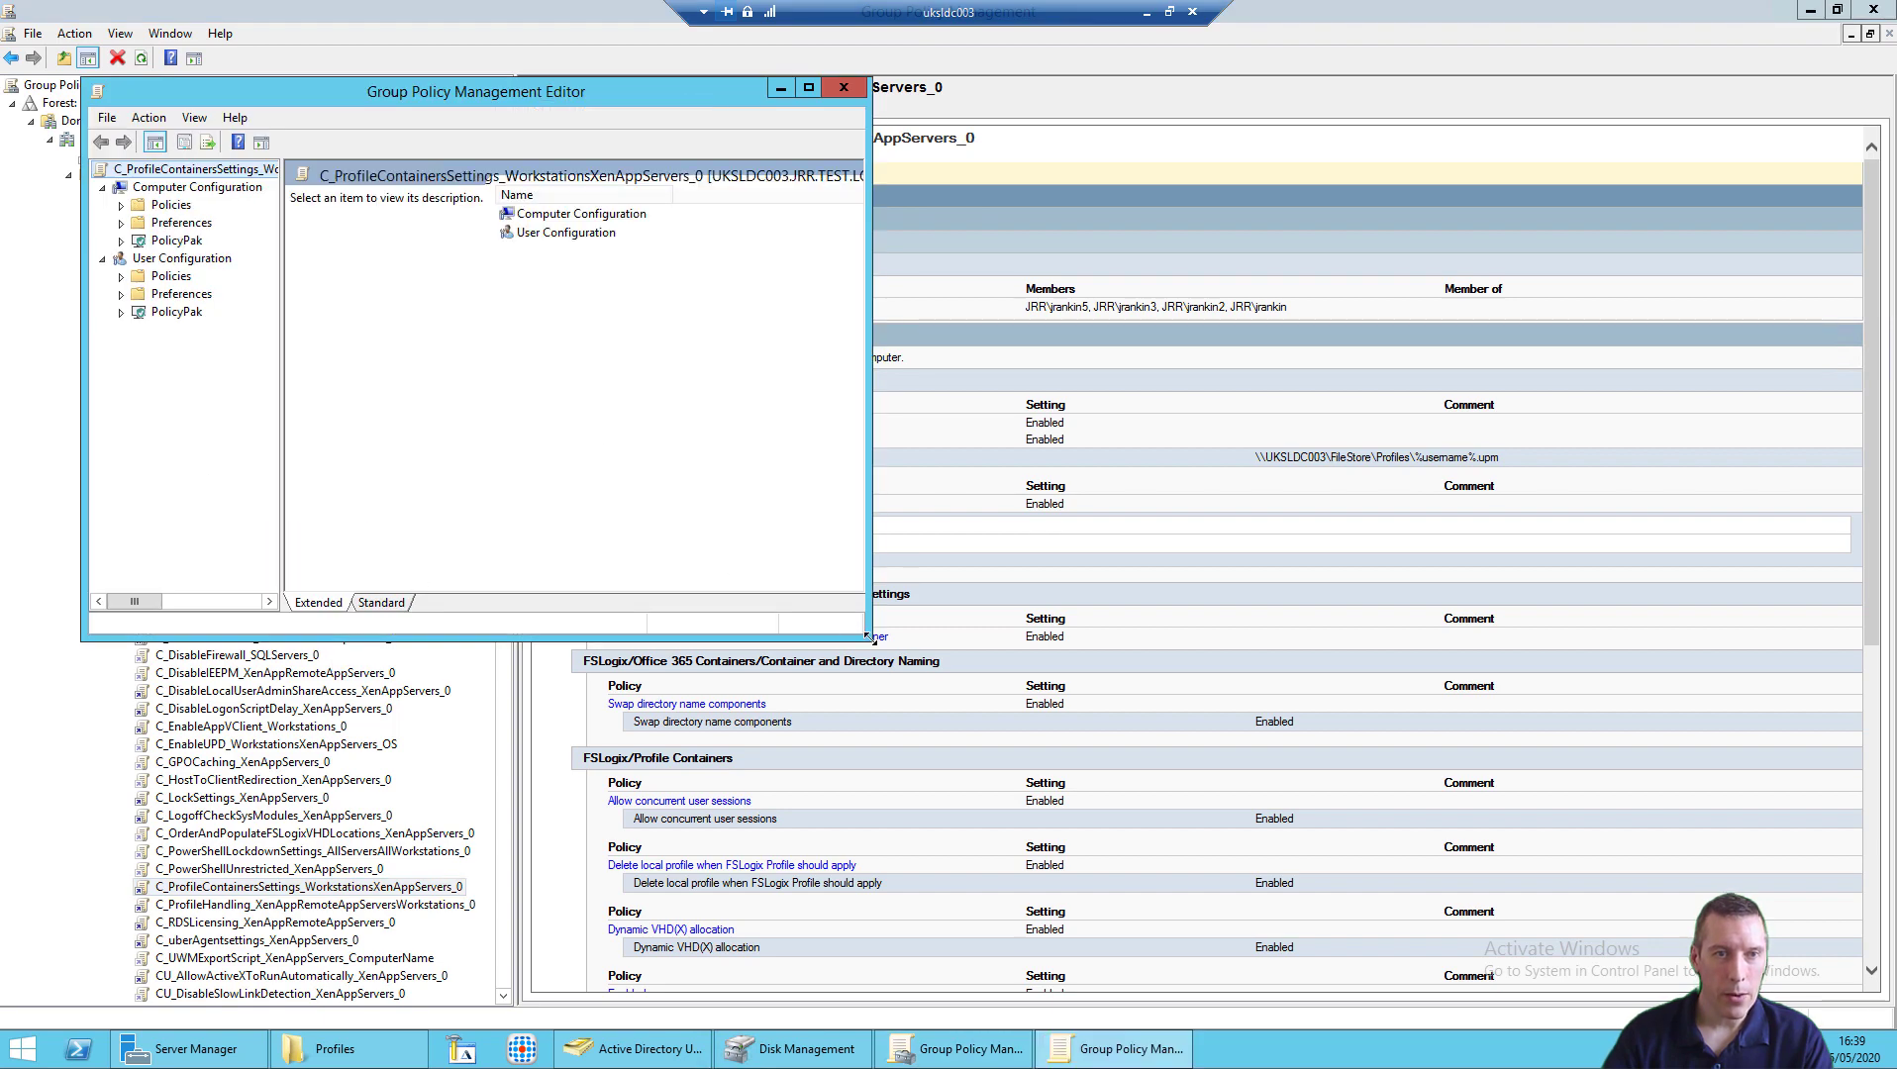
{"action": "left_click_drag", "start_coordinate": [868, 639], "coordinate": [1550, 943]}
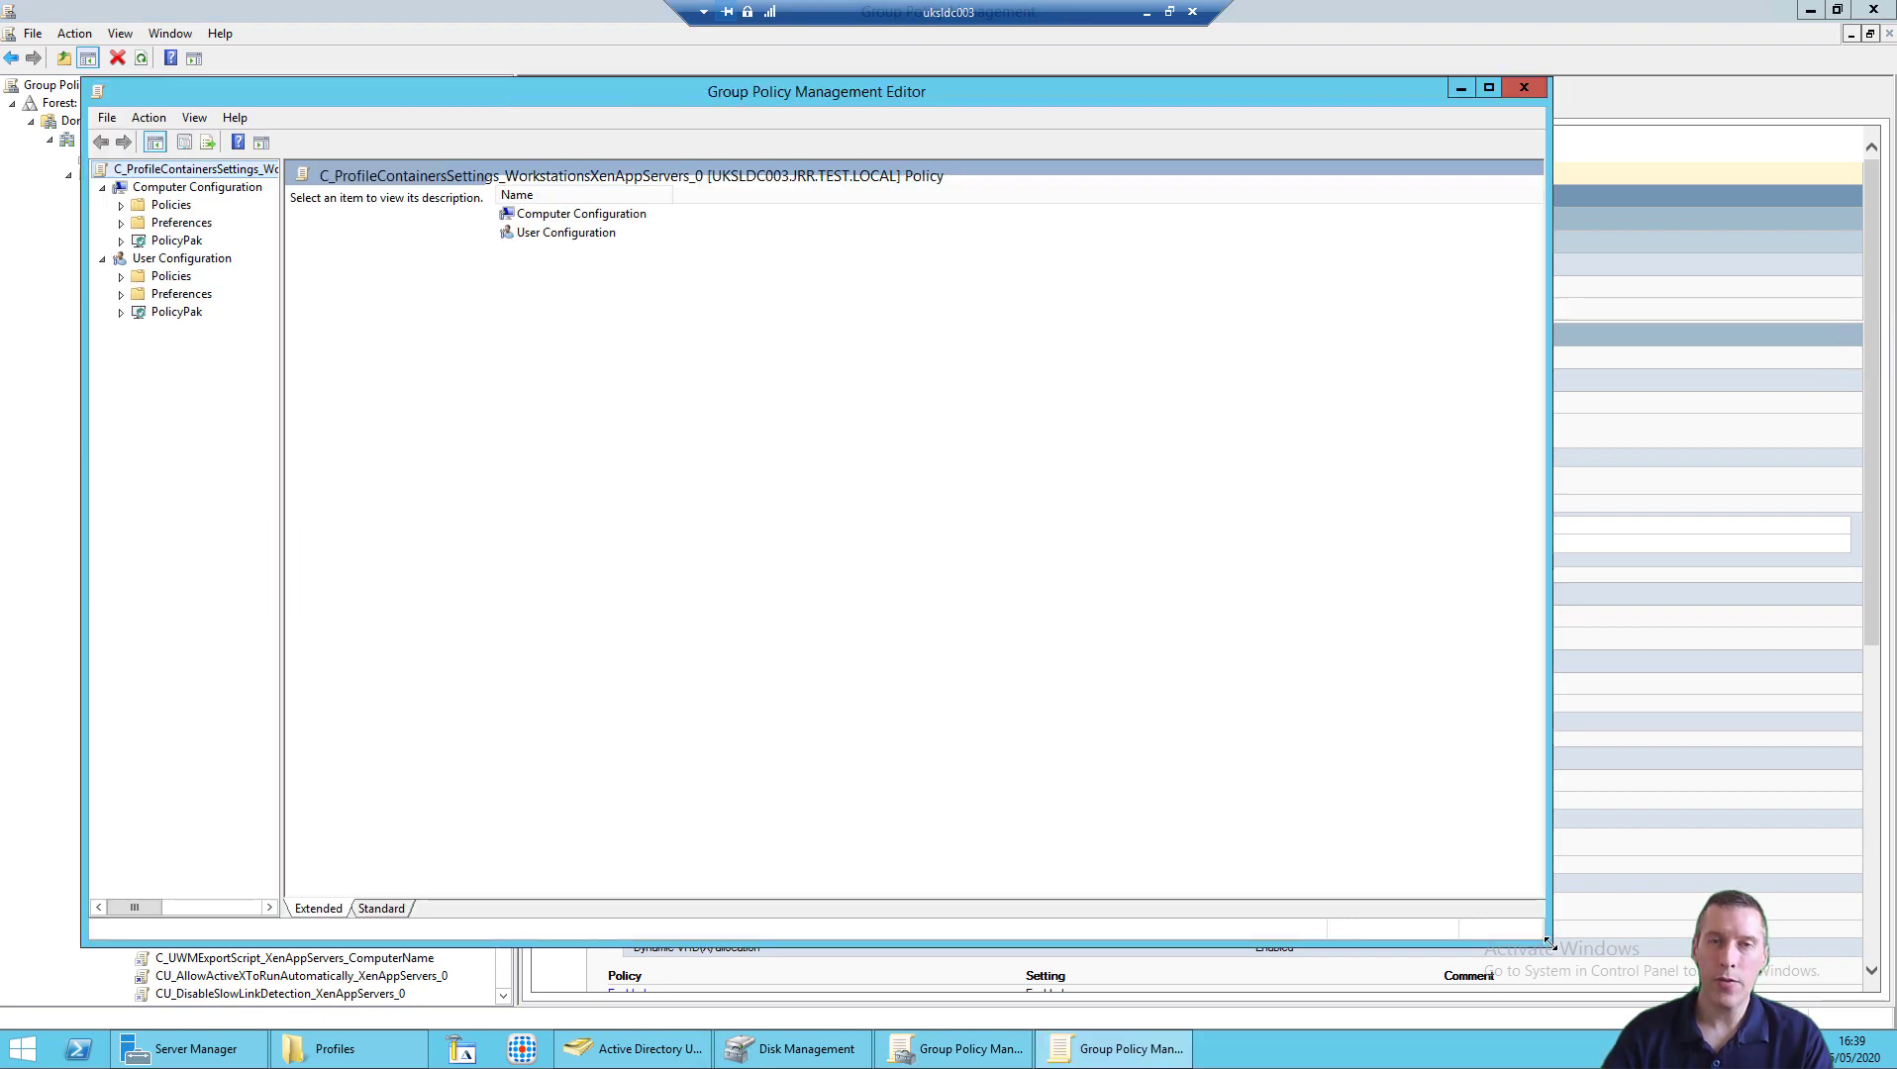
{"action": "left_click", "coordinate": [121, 206]}
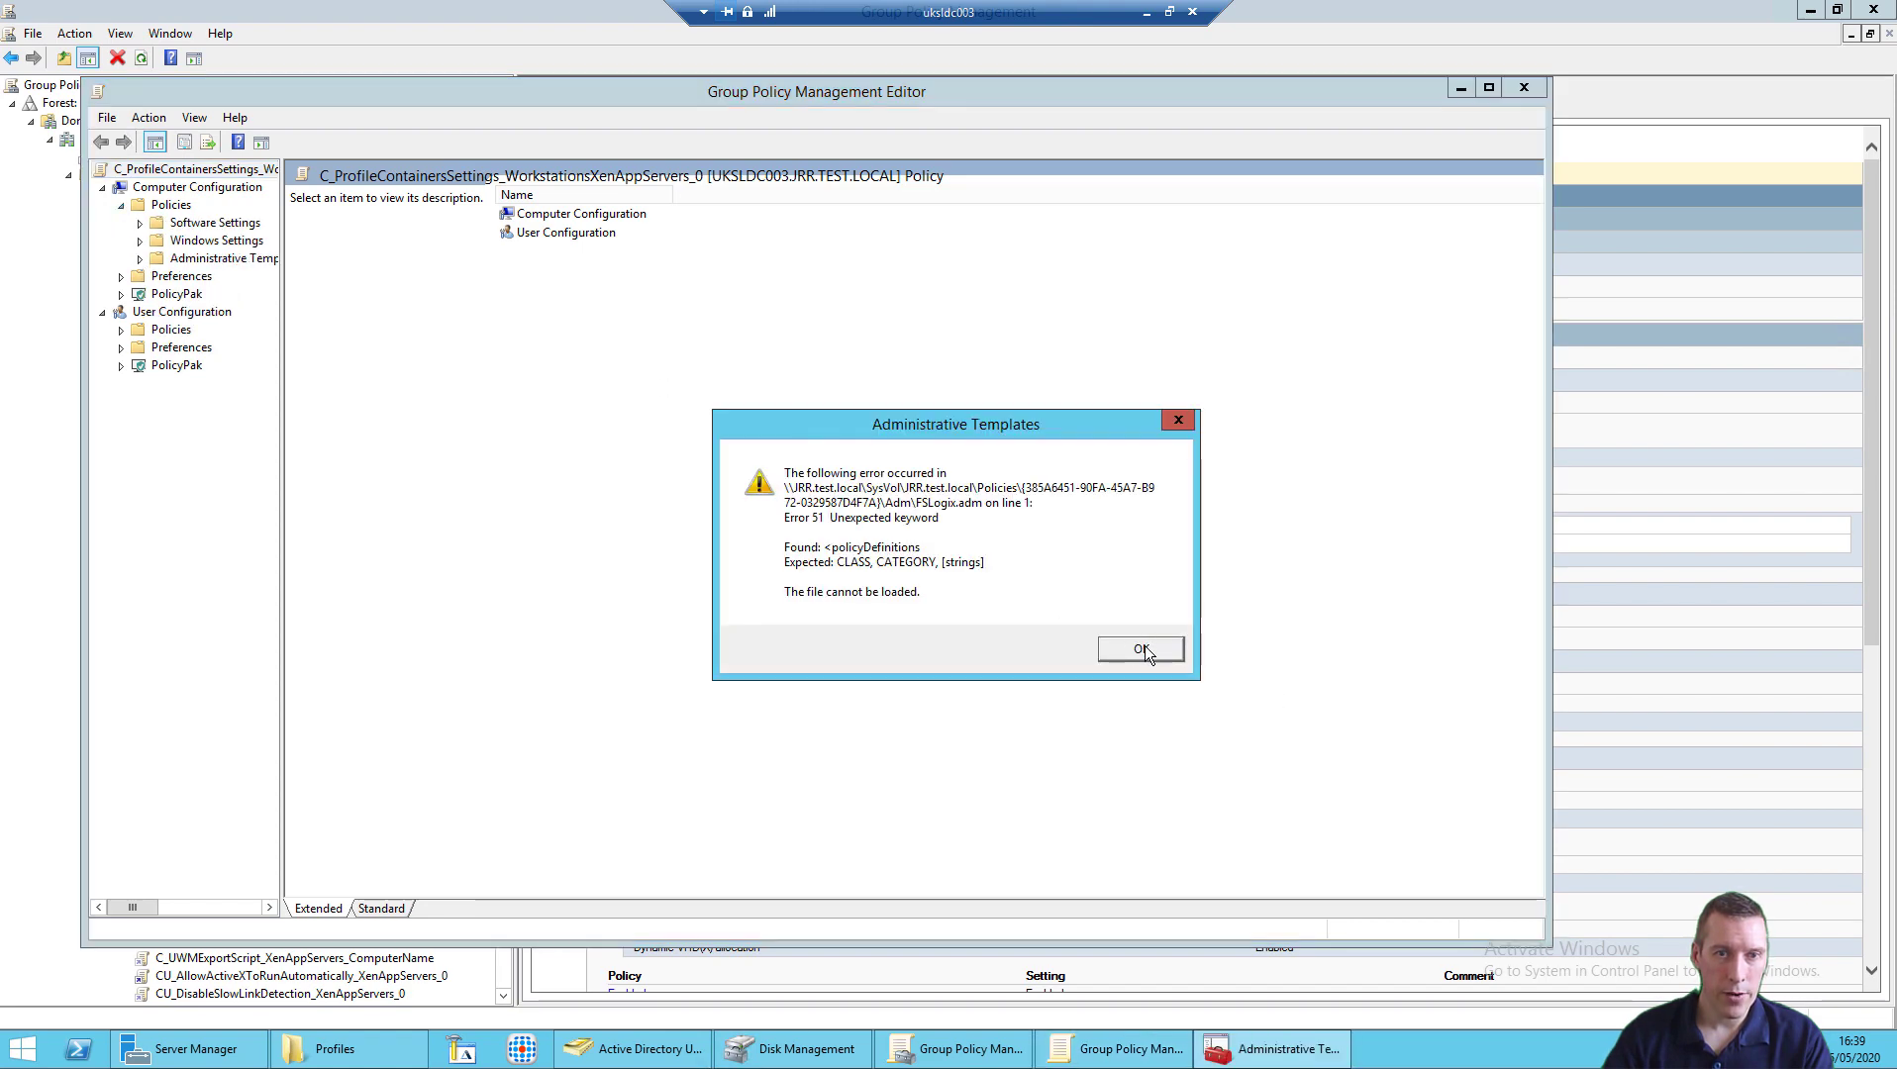
{"action": "left_click", "coordinate": [1141, 649]}
{"action": "left_click", "coordinate": [140, 259]}
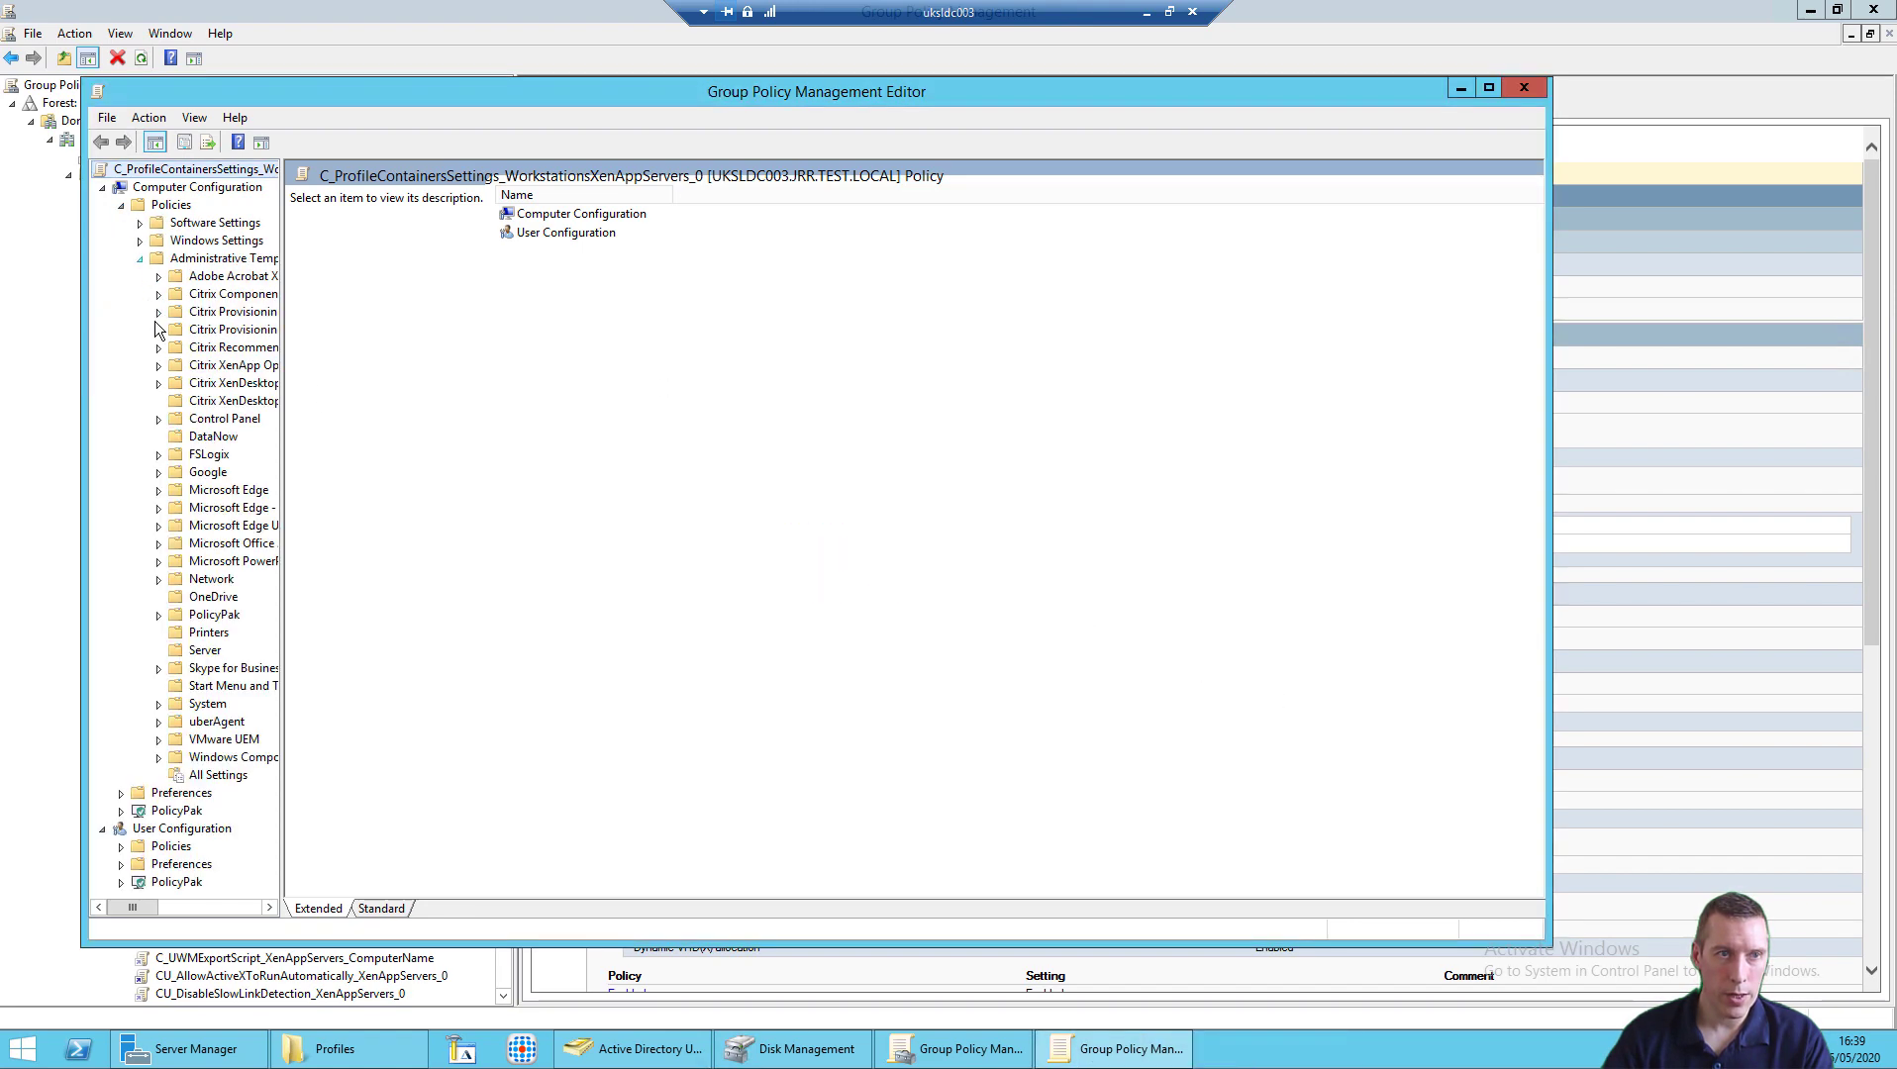
{"action": "double_click", "coordinate": [209, 455]}
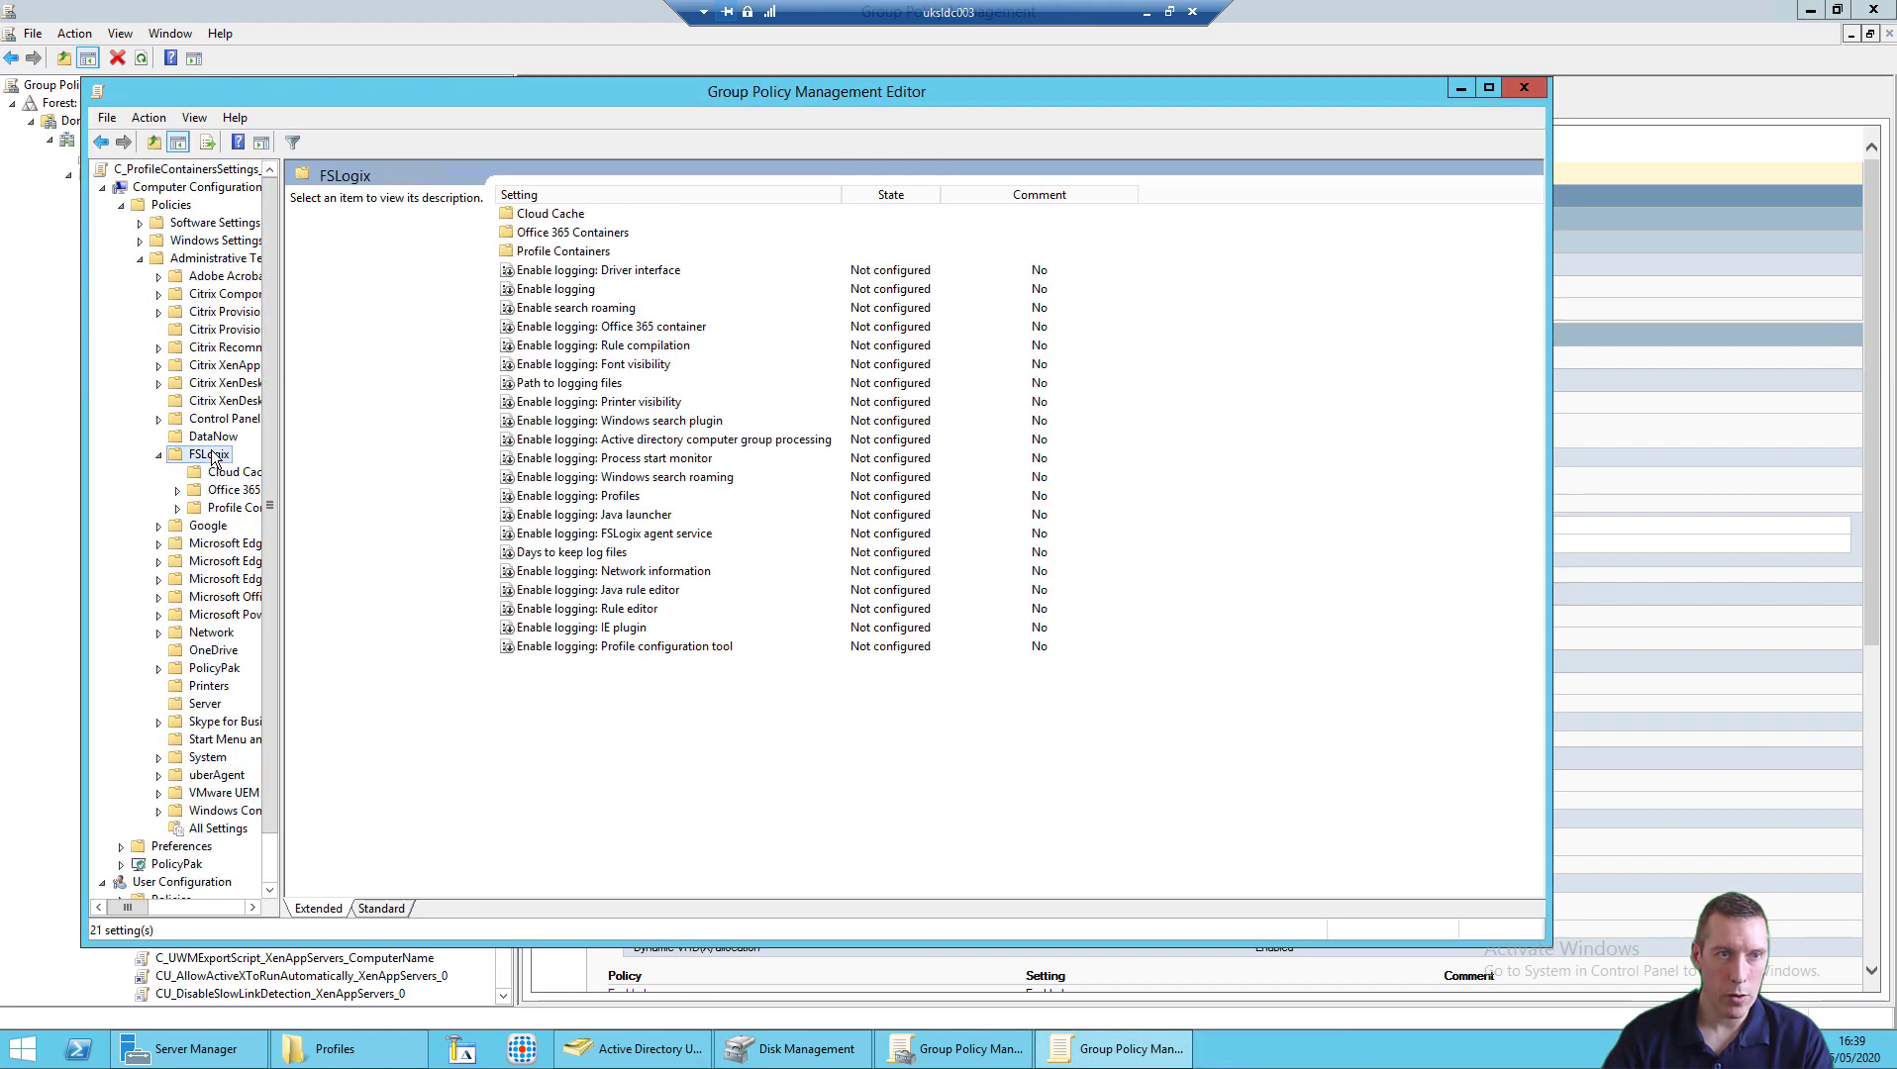
{"action": "left_click", "coordinate": [224, 510]}
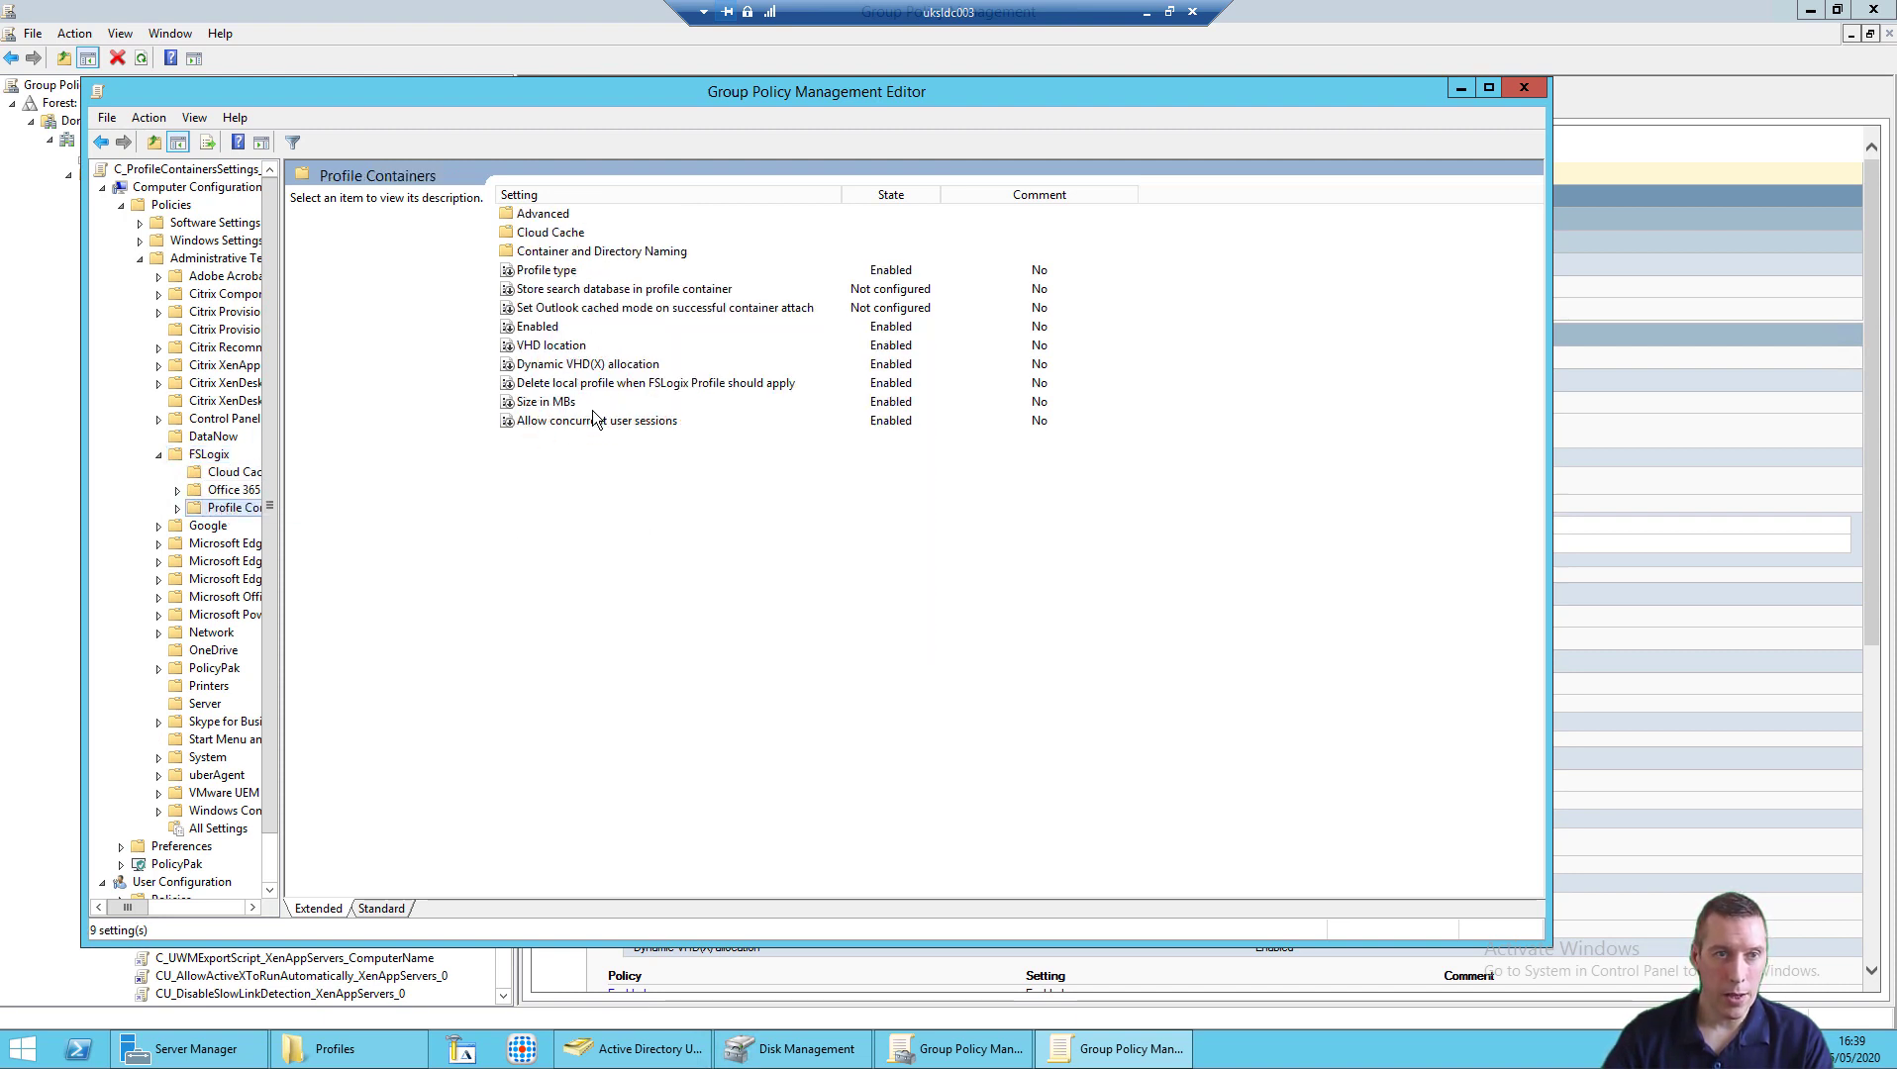
Step: Review the Allow concurrent user sessions and Profile type settings without changing them
{"action": "double_click", "coordinate": [590, 422]}
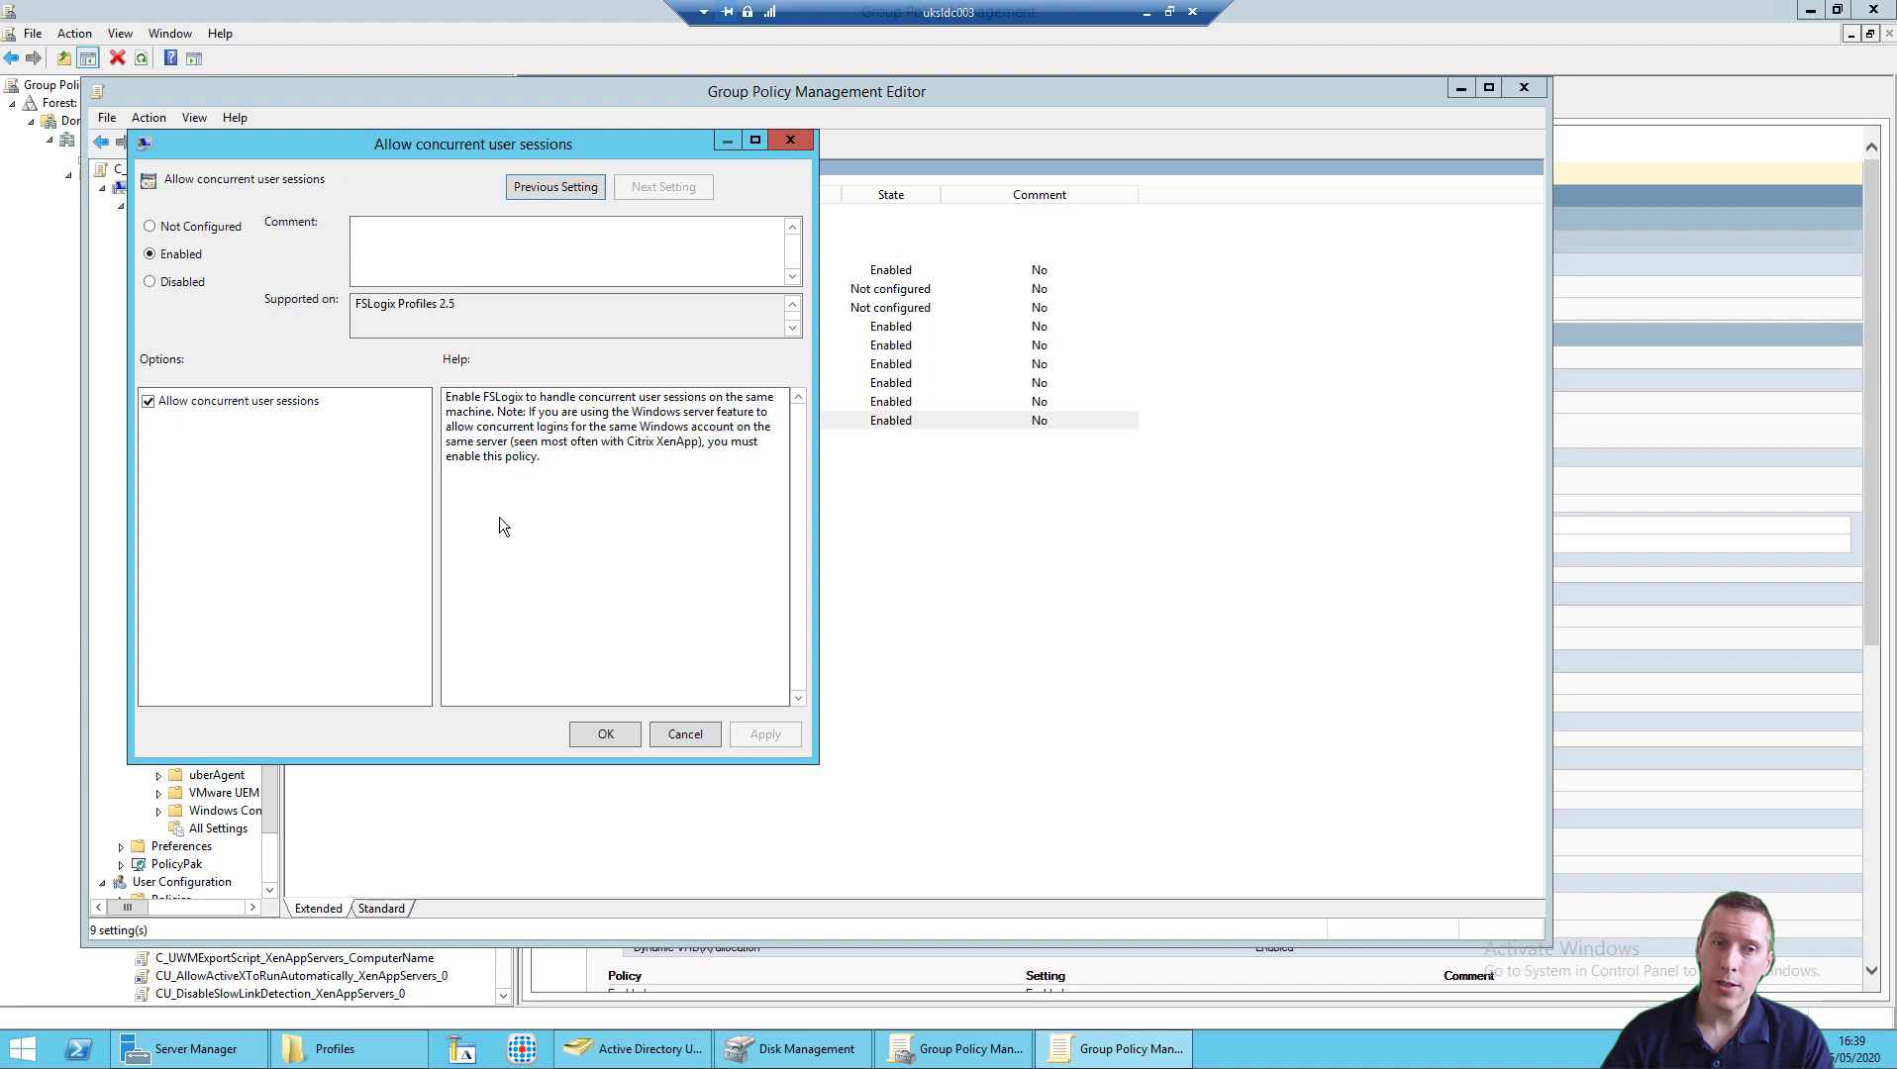
{"action": "left_click", "coordinate": [674, 732]}
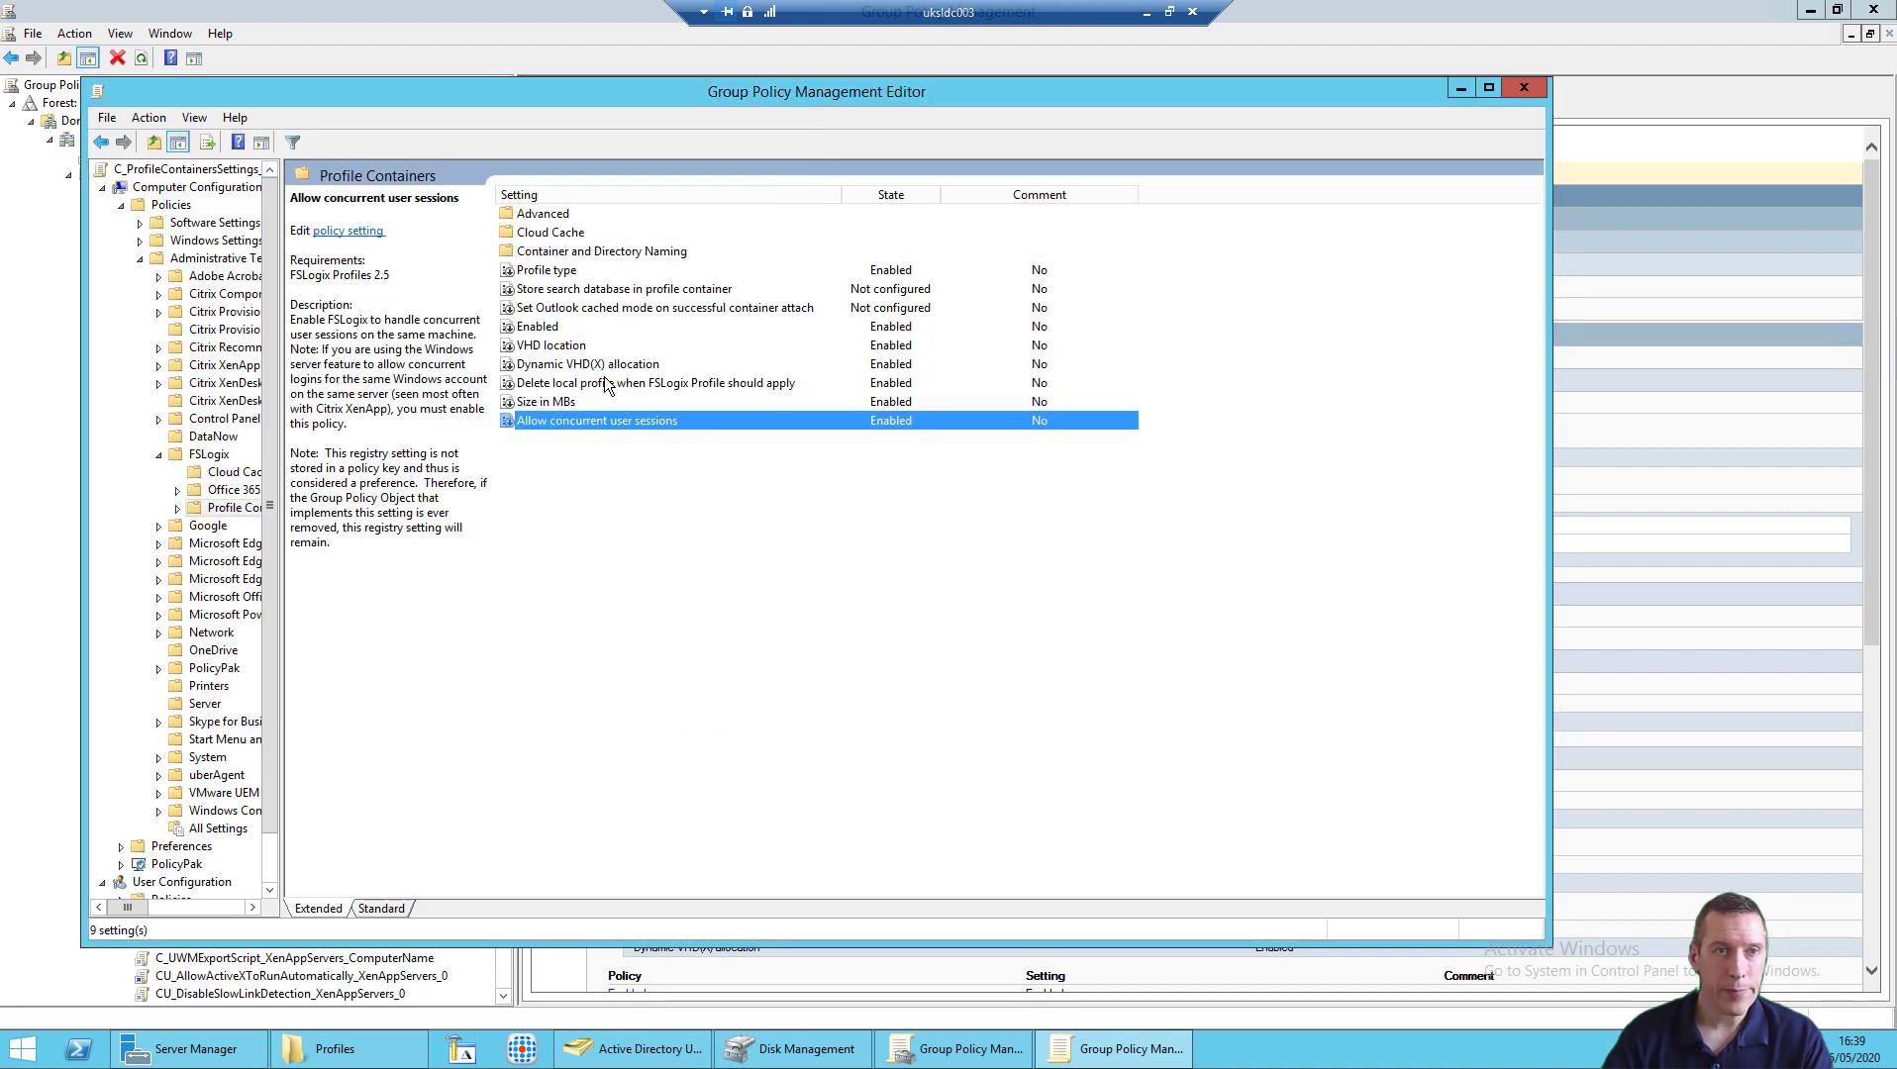
{"action": "double_click", "coordinate": [584, 270]}
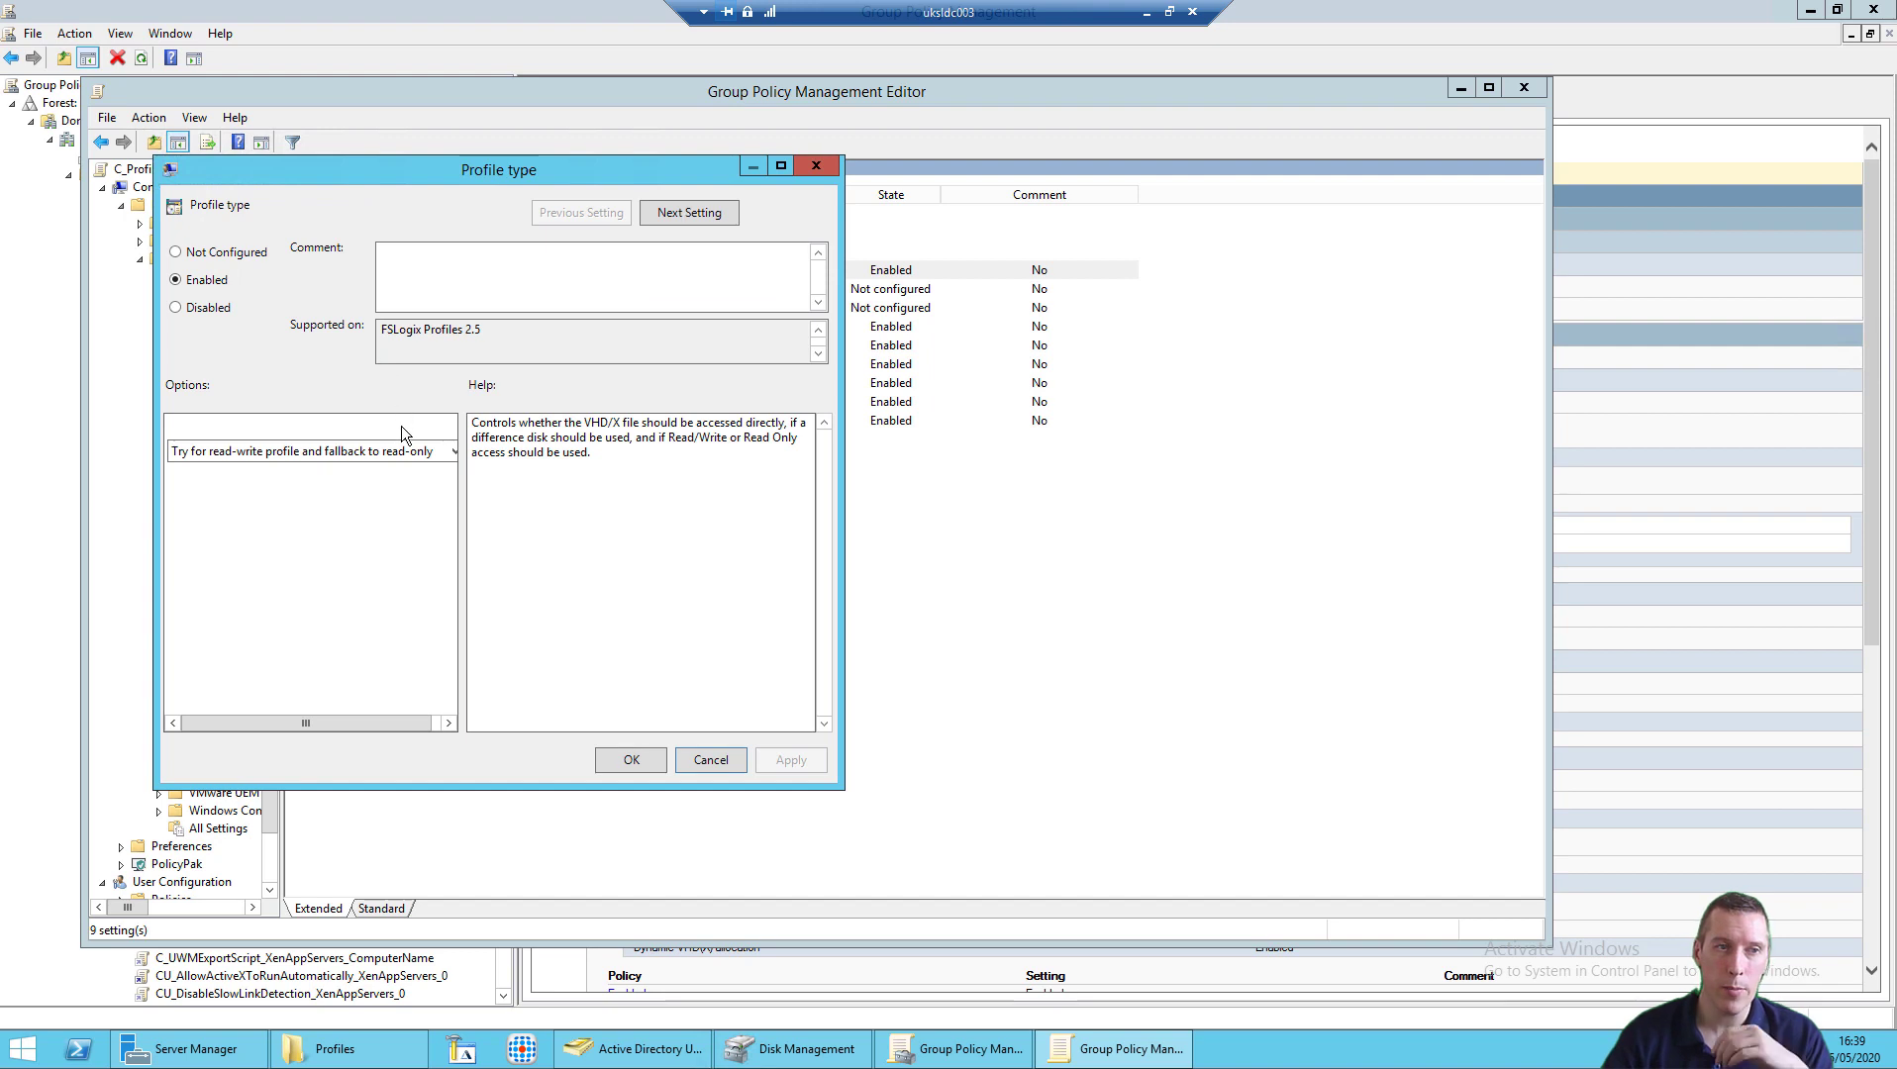
{"action": "left_click", "coordinate": [321, 454]}
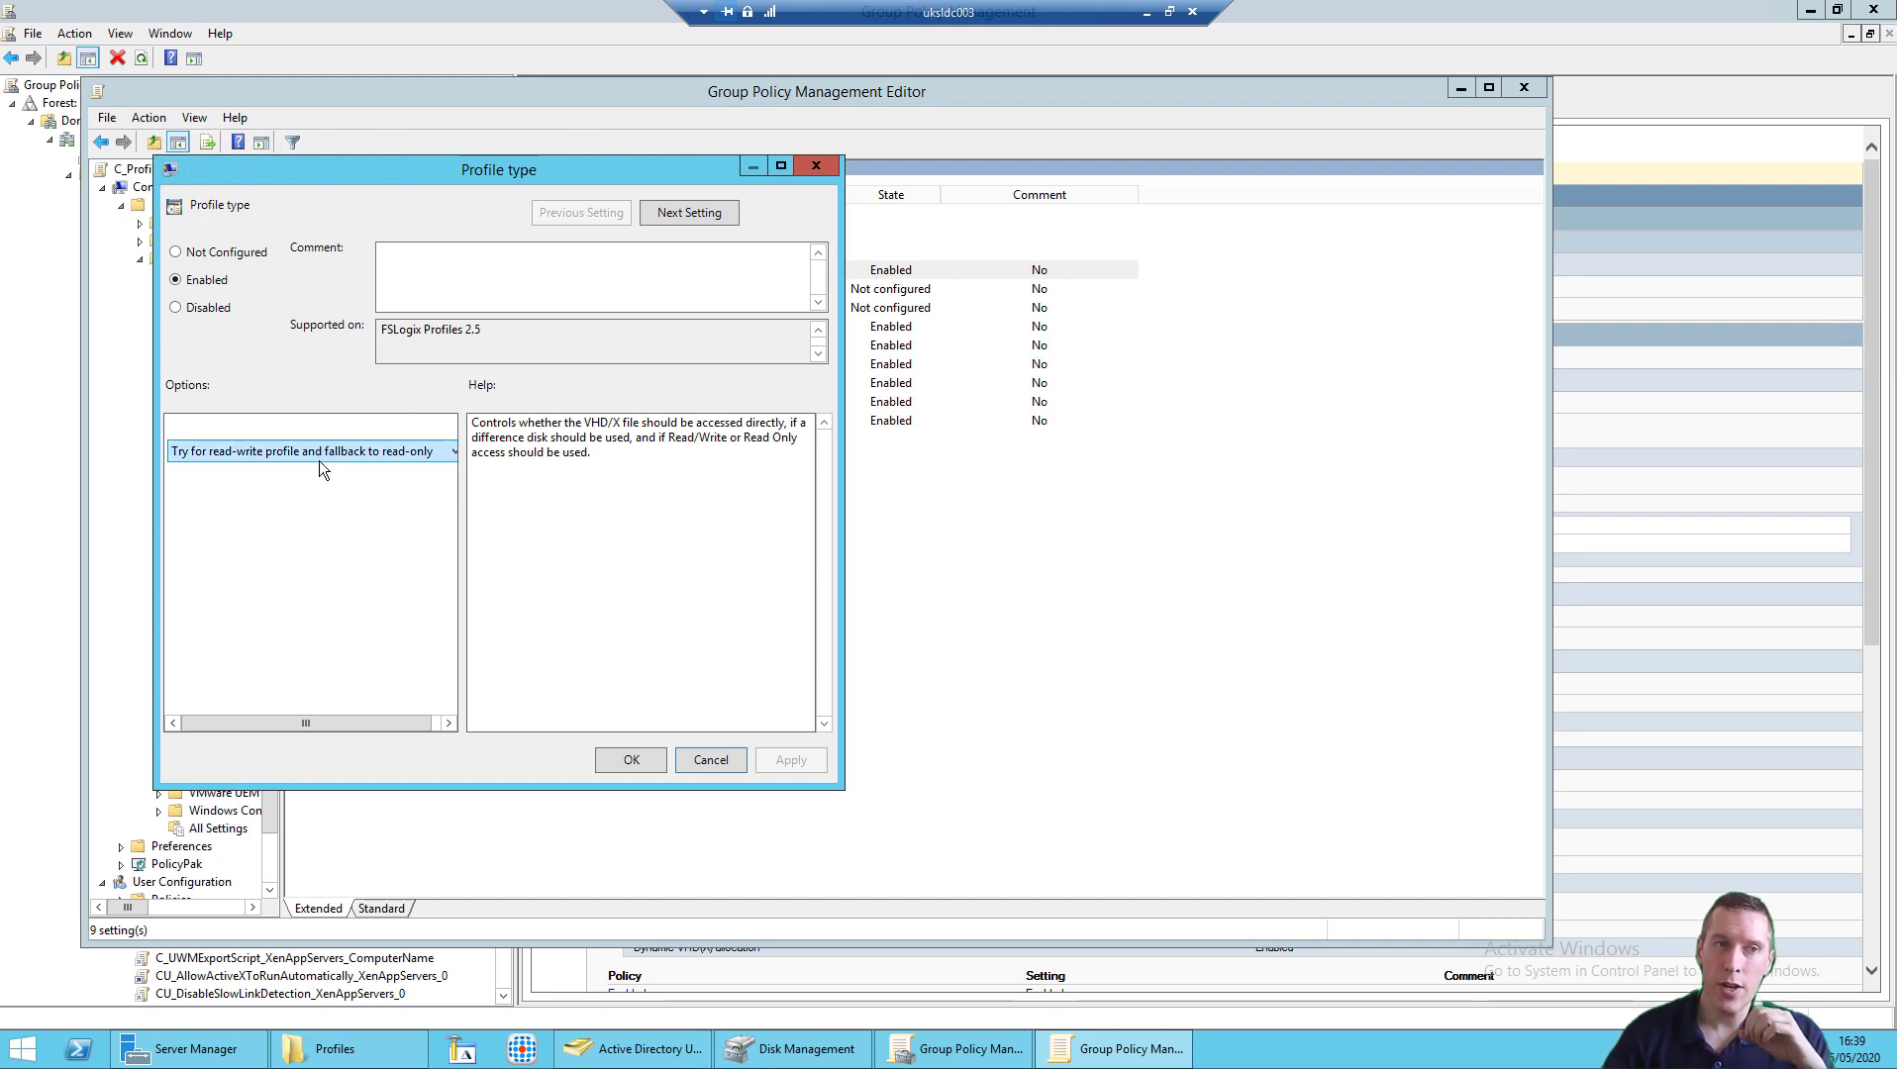
{"action": "left_click", "coordinate": [319, 468]}
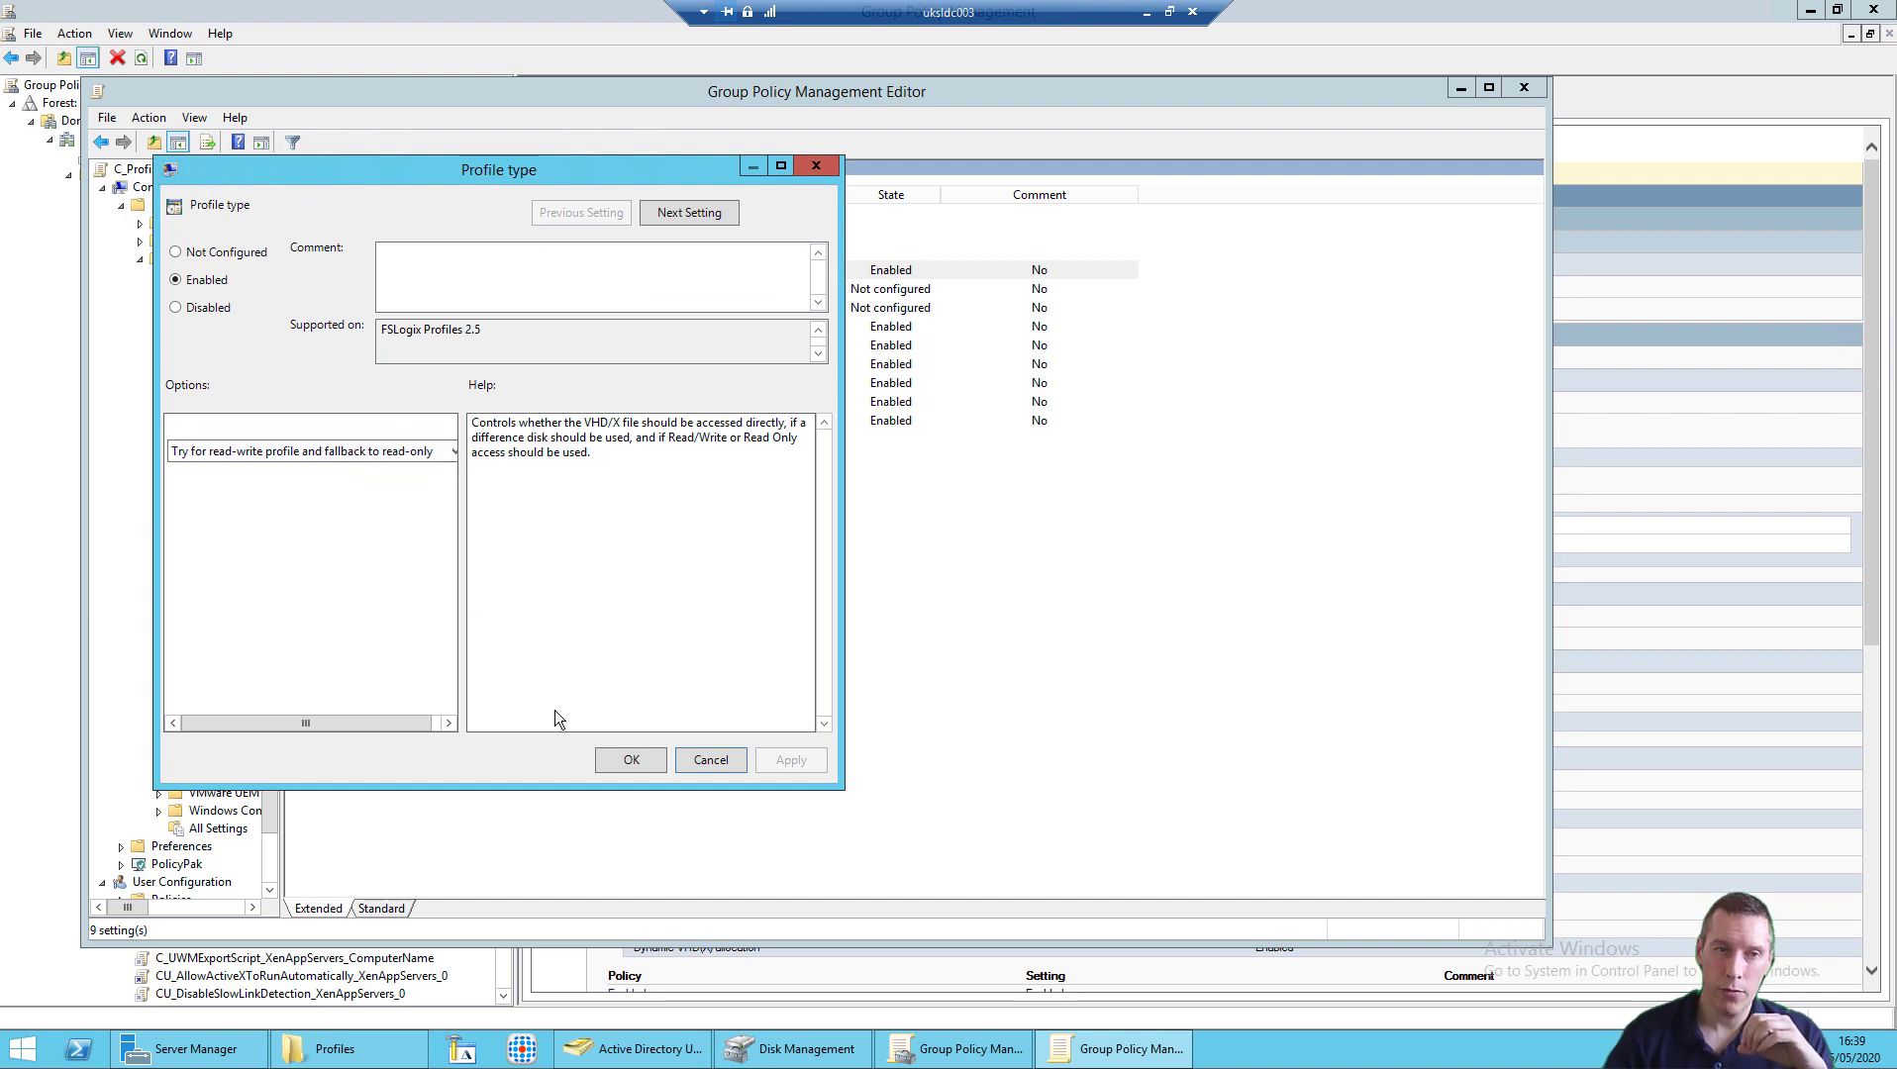
{"action": "left_click", "coordinate": [709, 759]}
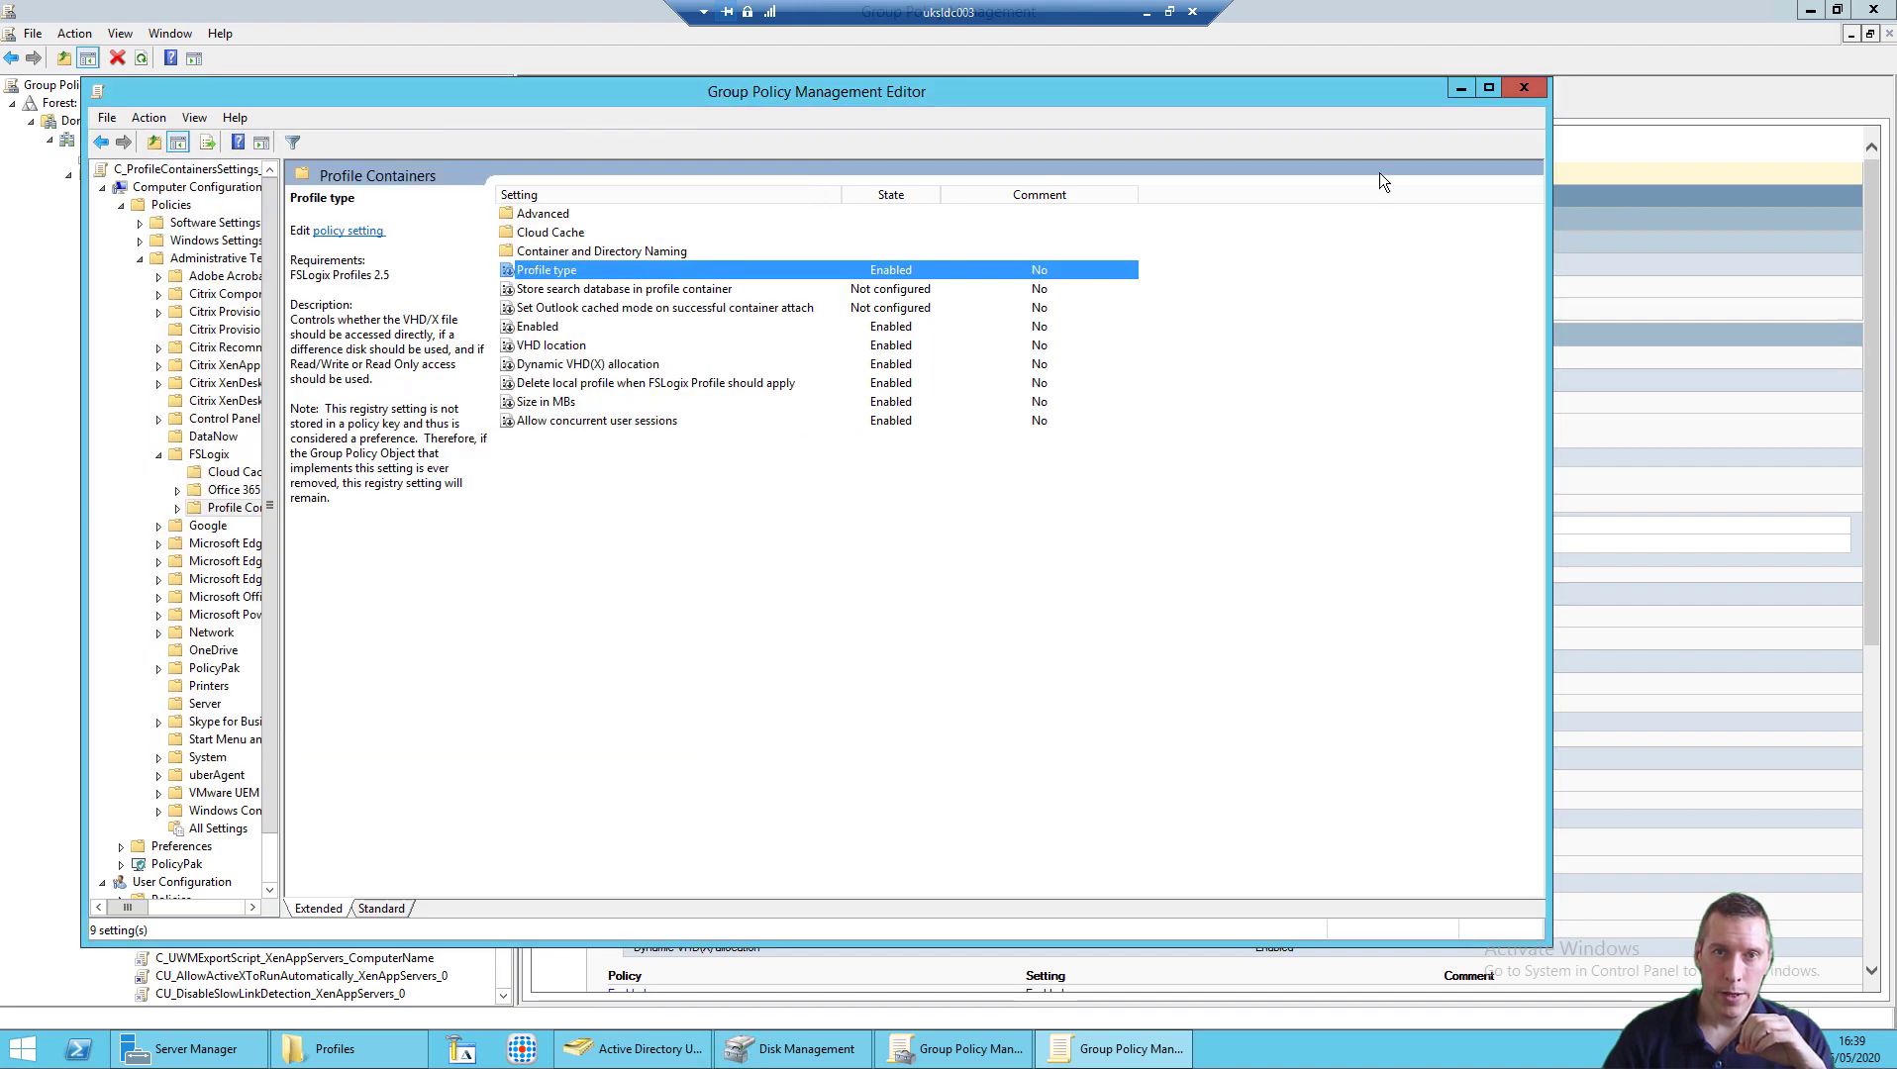
Step: Minimise the policy editors, show the Profiles folder, and launch the published Google Chrome app
{"action": "left_click", "coordinate": [1459, 92]}
{"action": "left_click", "coordinate": [1810, 10]}
{"action": "left_click", "coordinate": [335, 1049]}
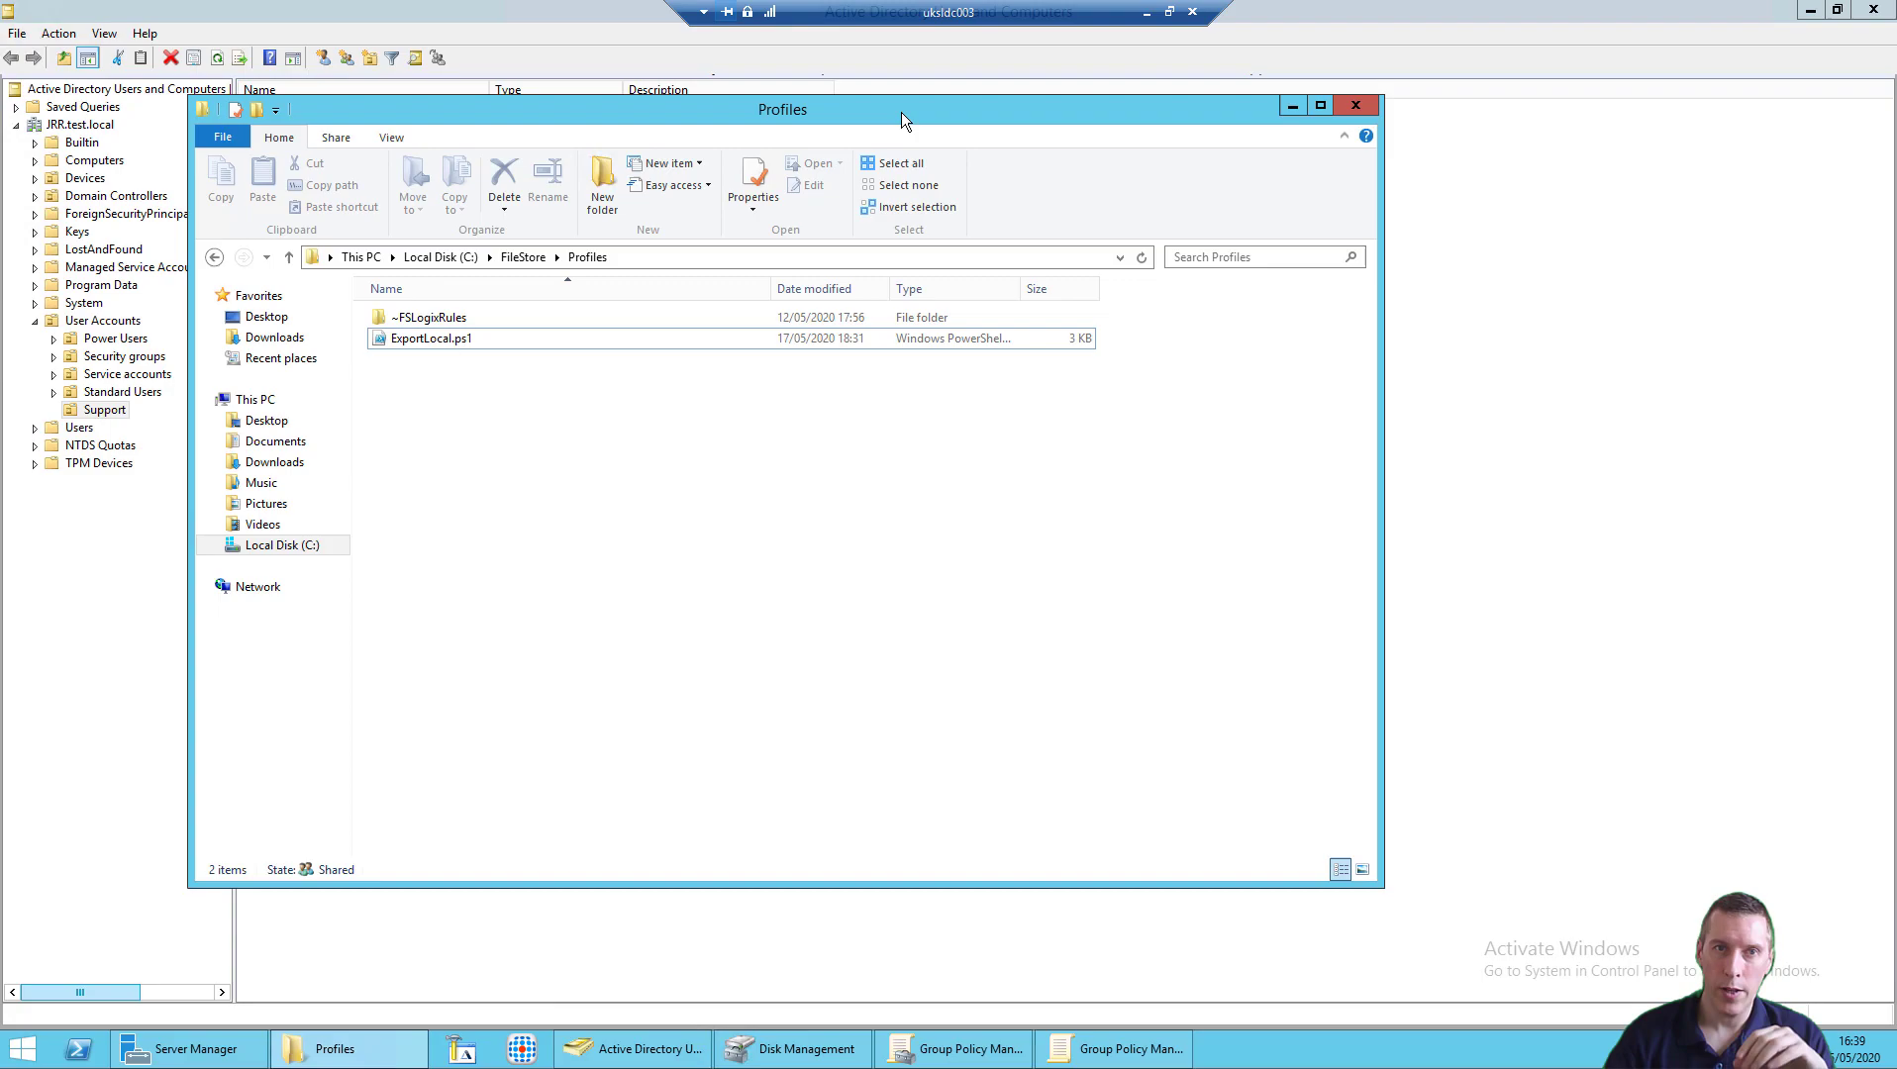
{"action": "left_click", "coordinate": [1146, 11]}
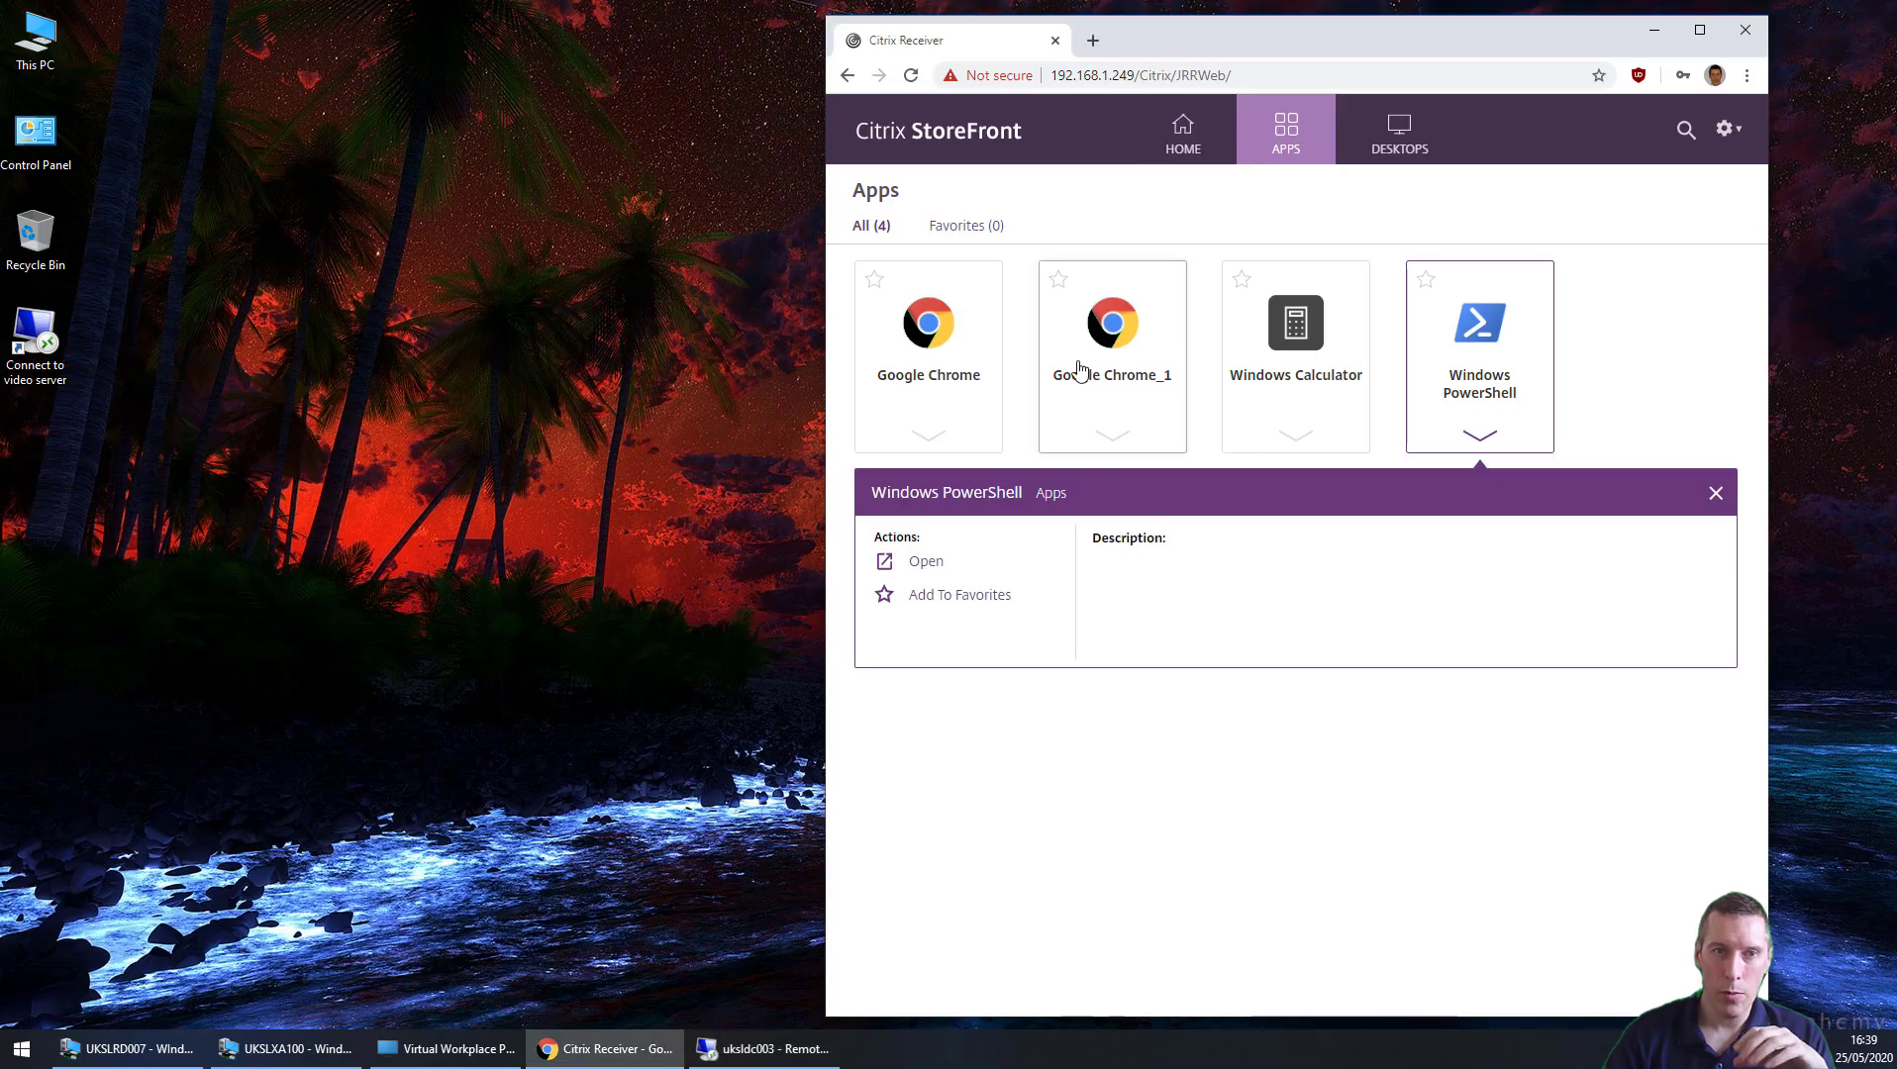
{"action": "left_click", "coordinate": [937, 347]}
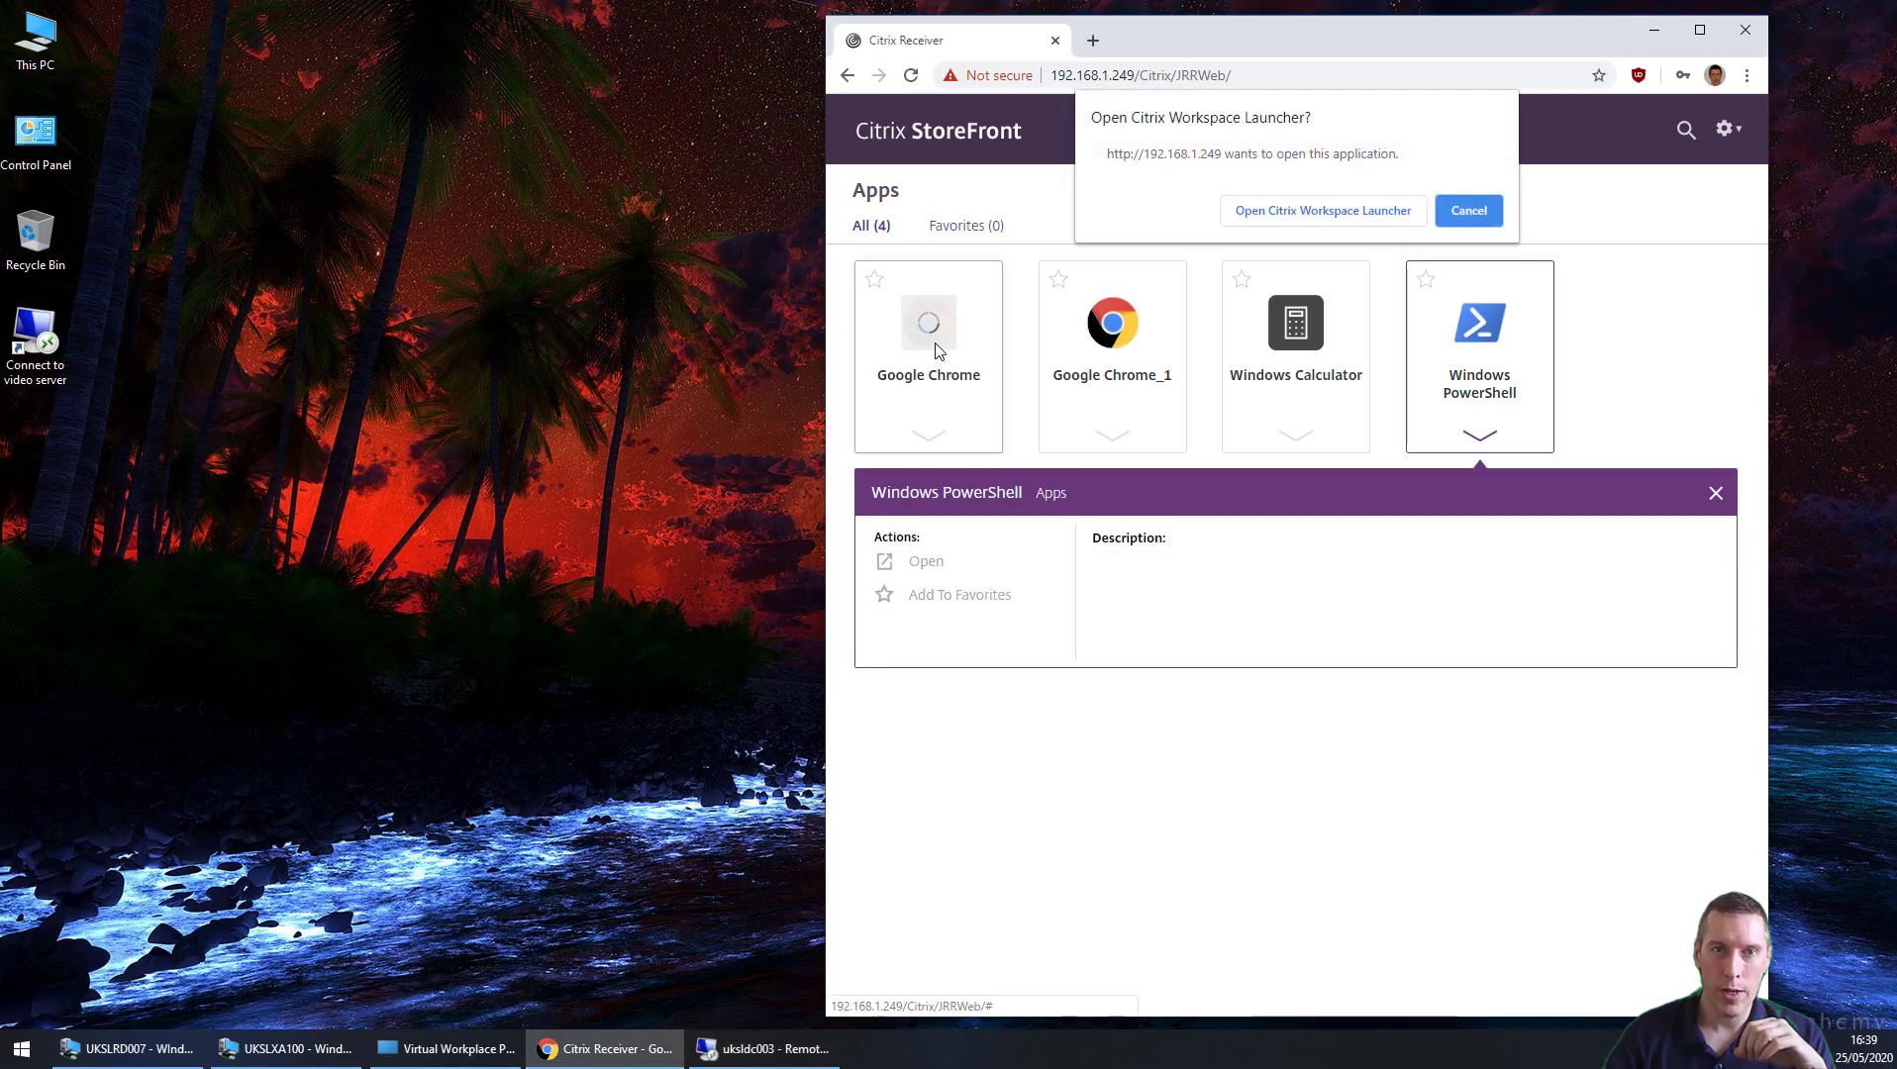
{"action": "left_click", "coordinate": [1277, 209]}
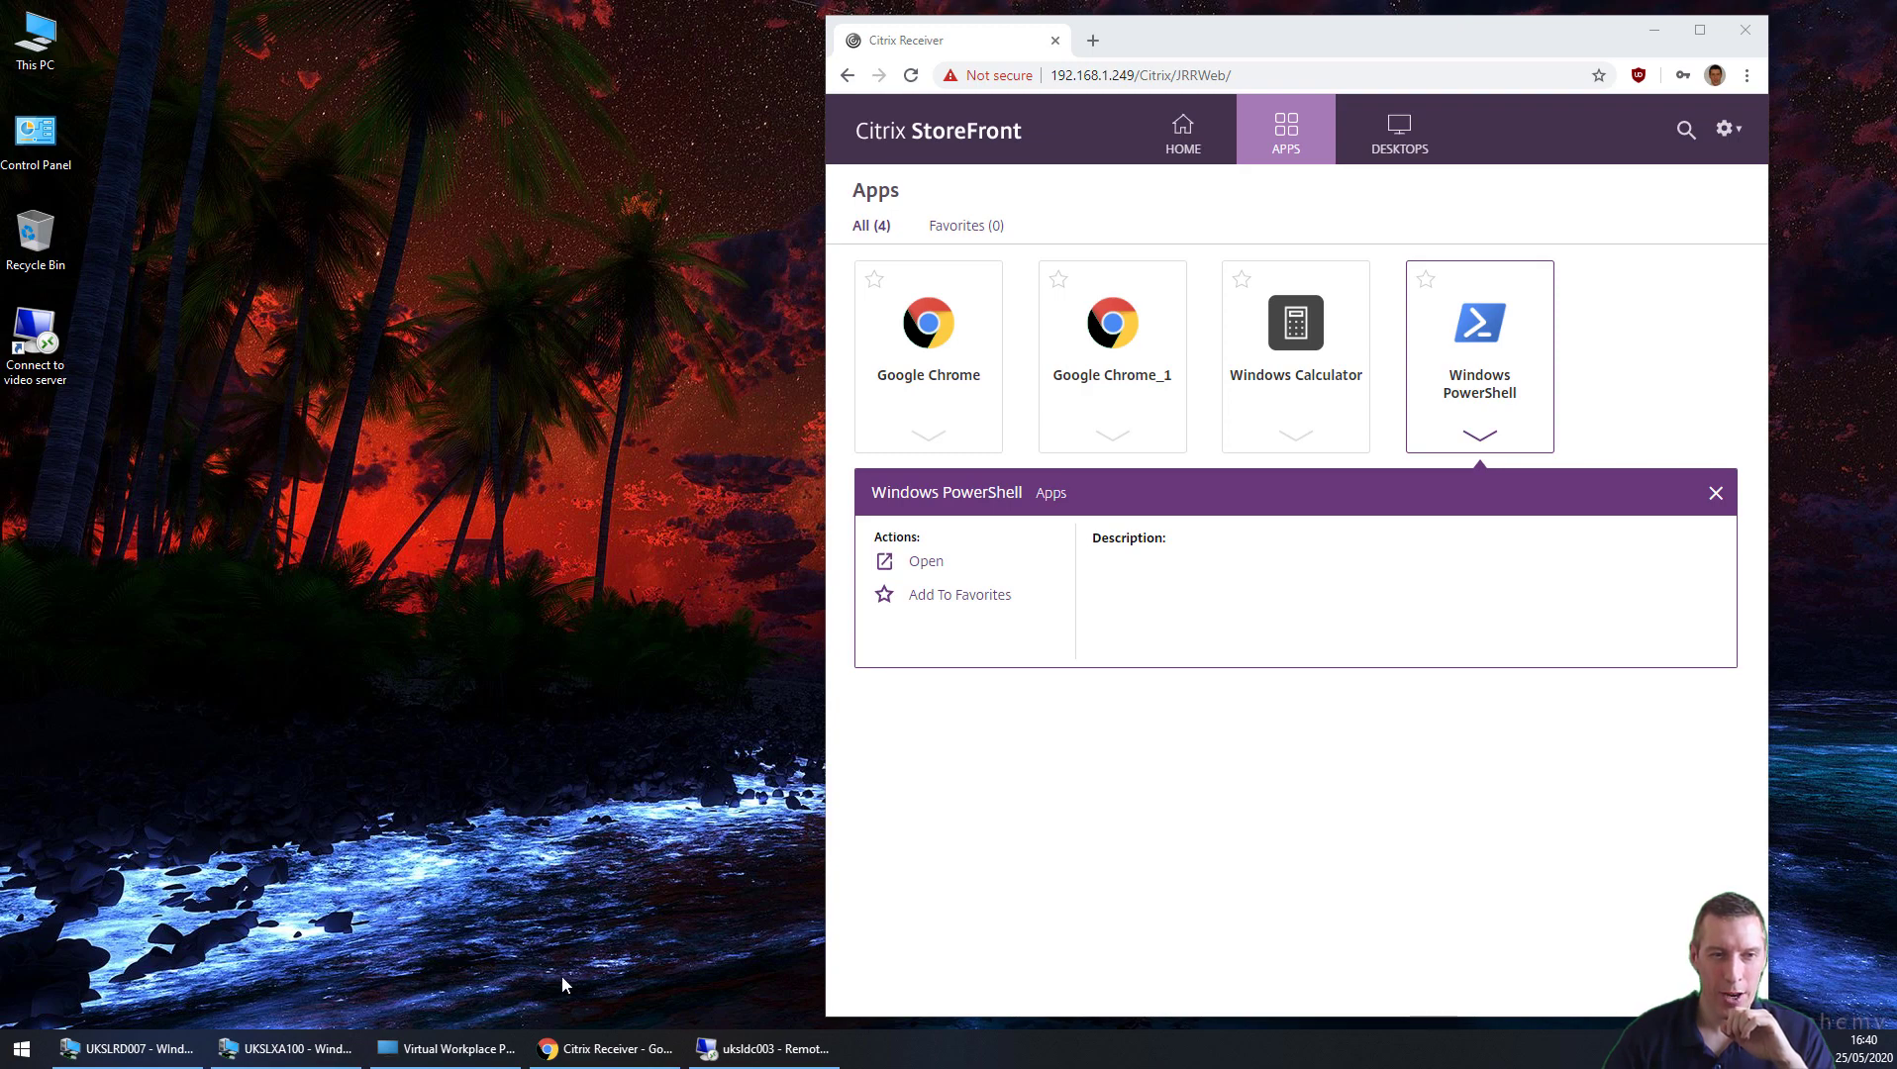
Step: Open the user's new profile folder to view its profile VHDX and RW.VHDX files
{"action": "left_click", "coordinate": [762, 1049]}
{"action": "left_click", "coordinate": [516, 342]}
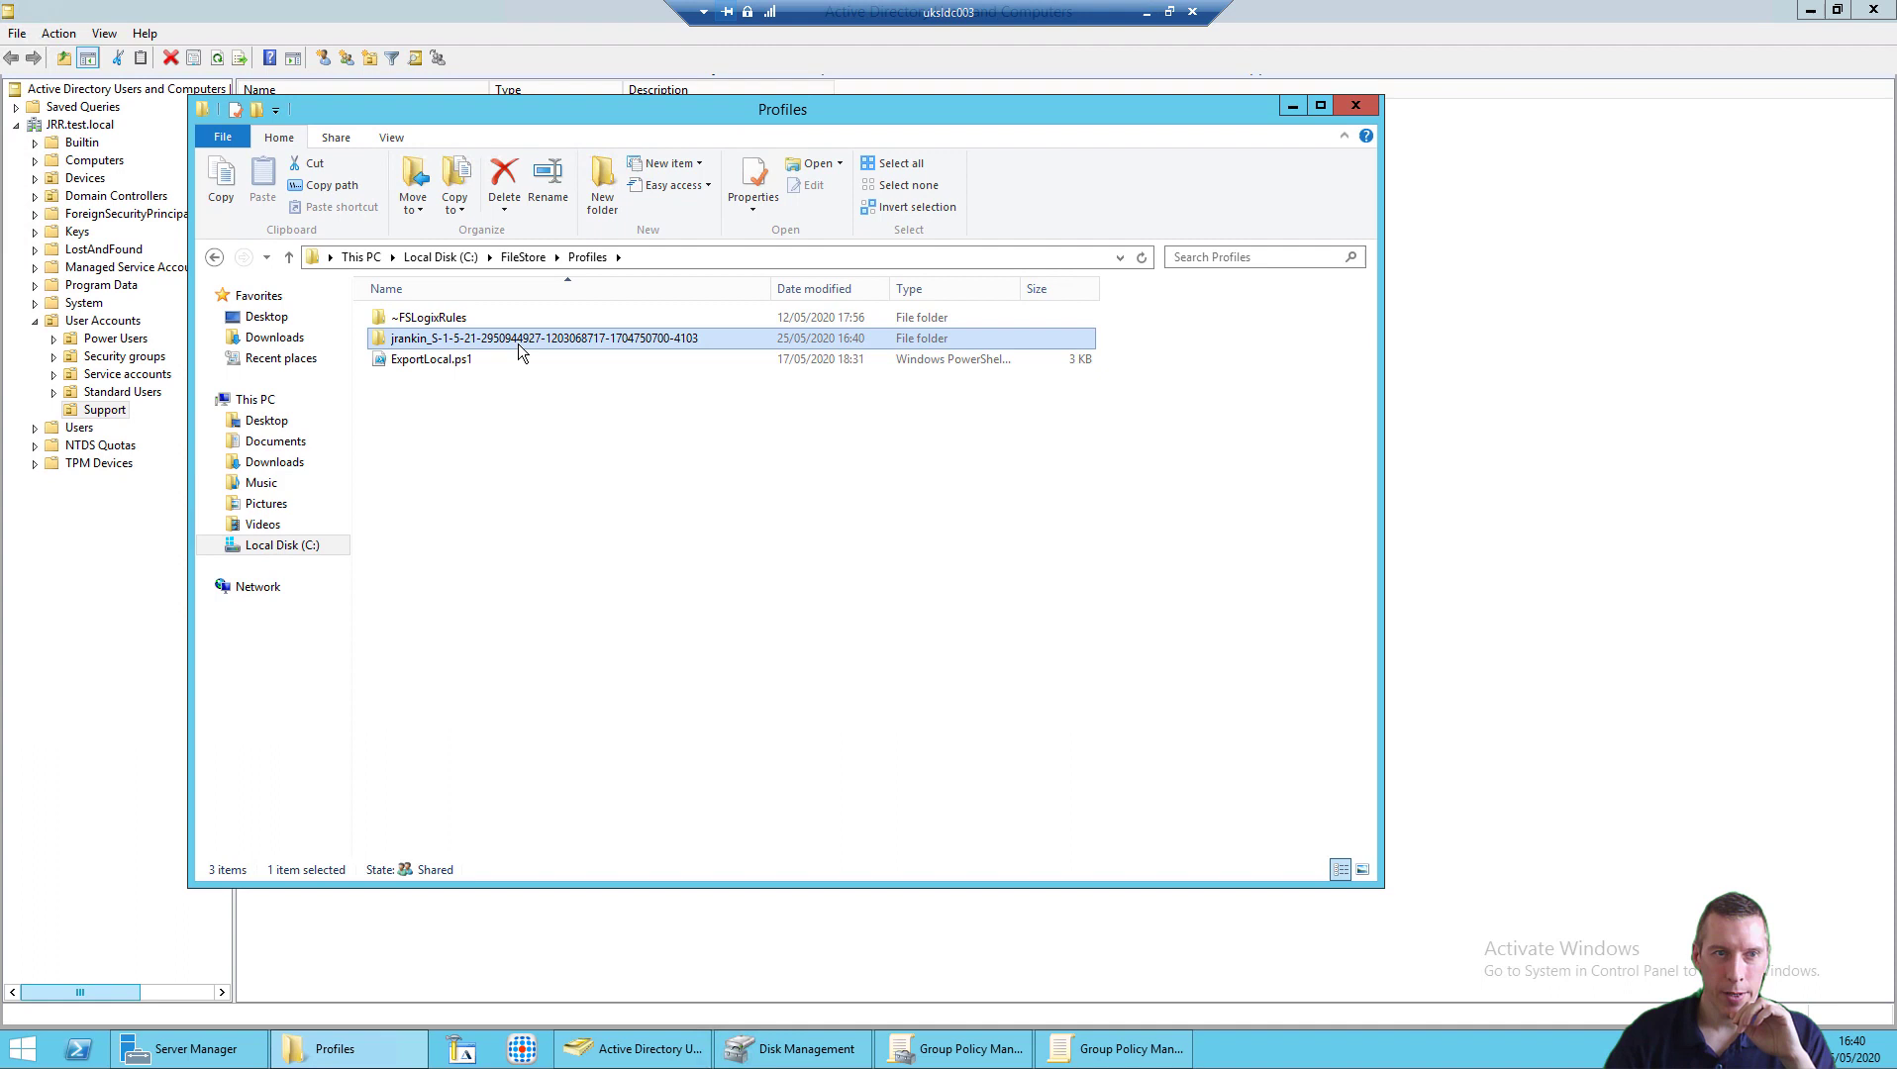
{"action": "double_click", "coordinate": [517, 341]}
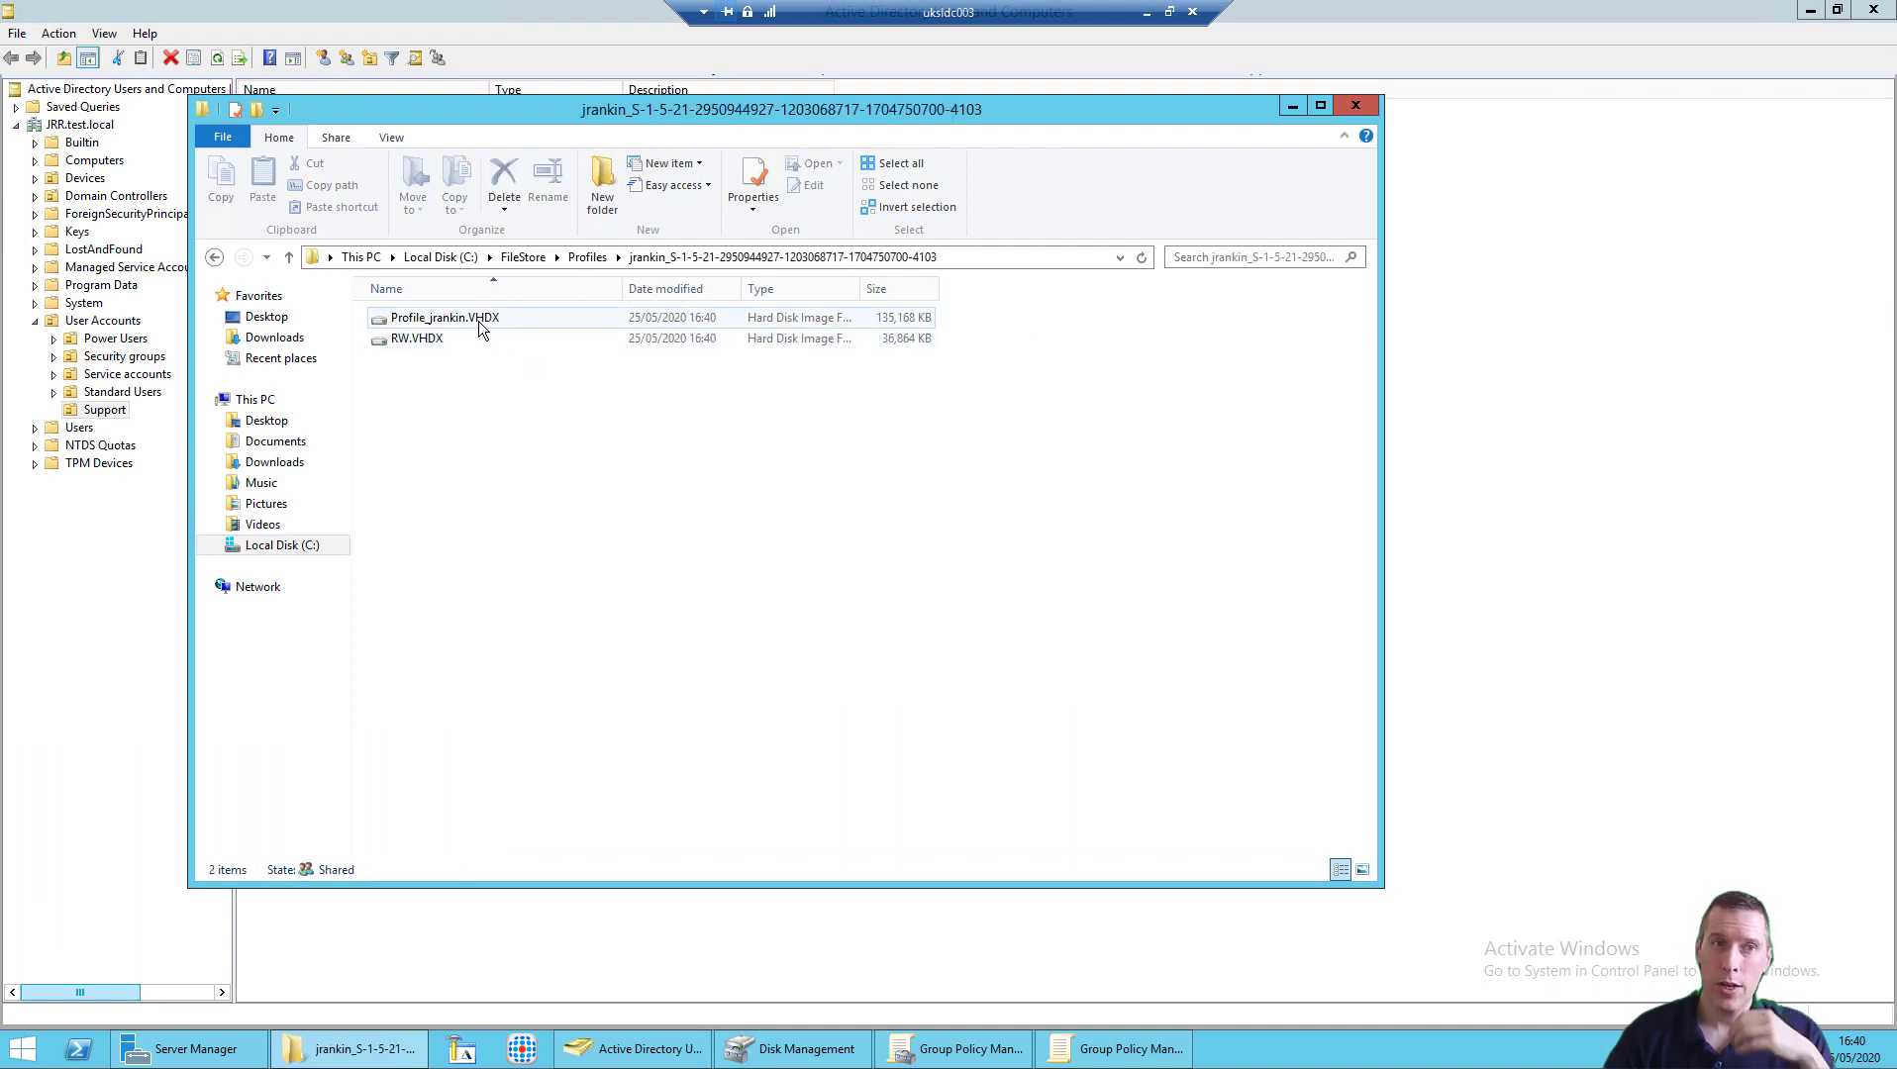
{"action": "left_click", "coordinate": [478, 320]}
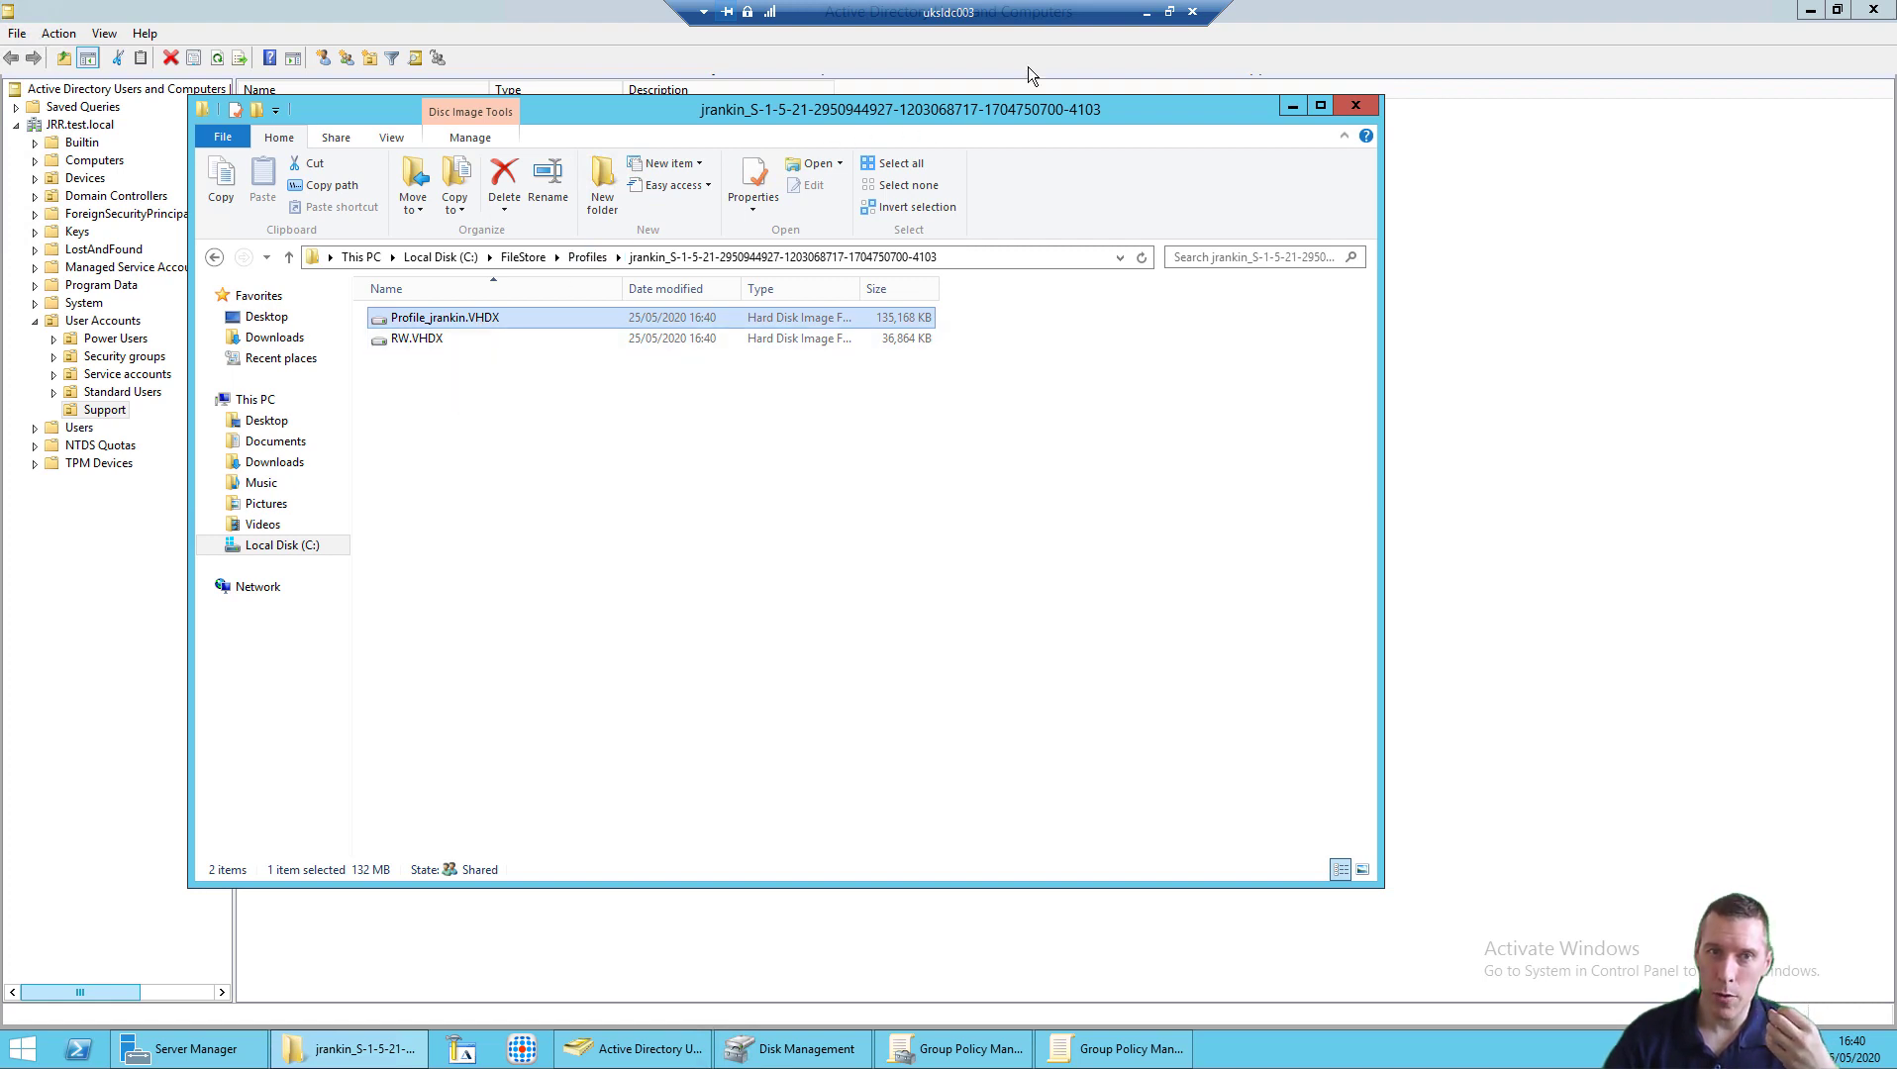
{"action": "left_click", "coordinate": [1145, 12]}
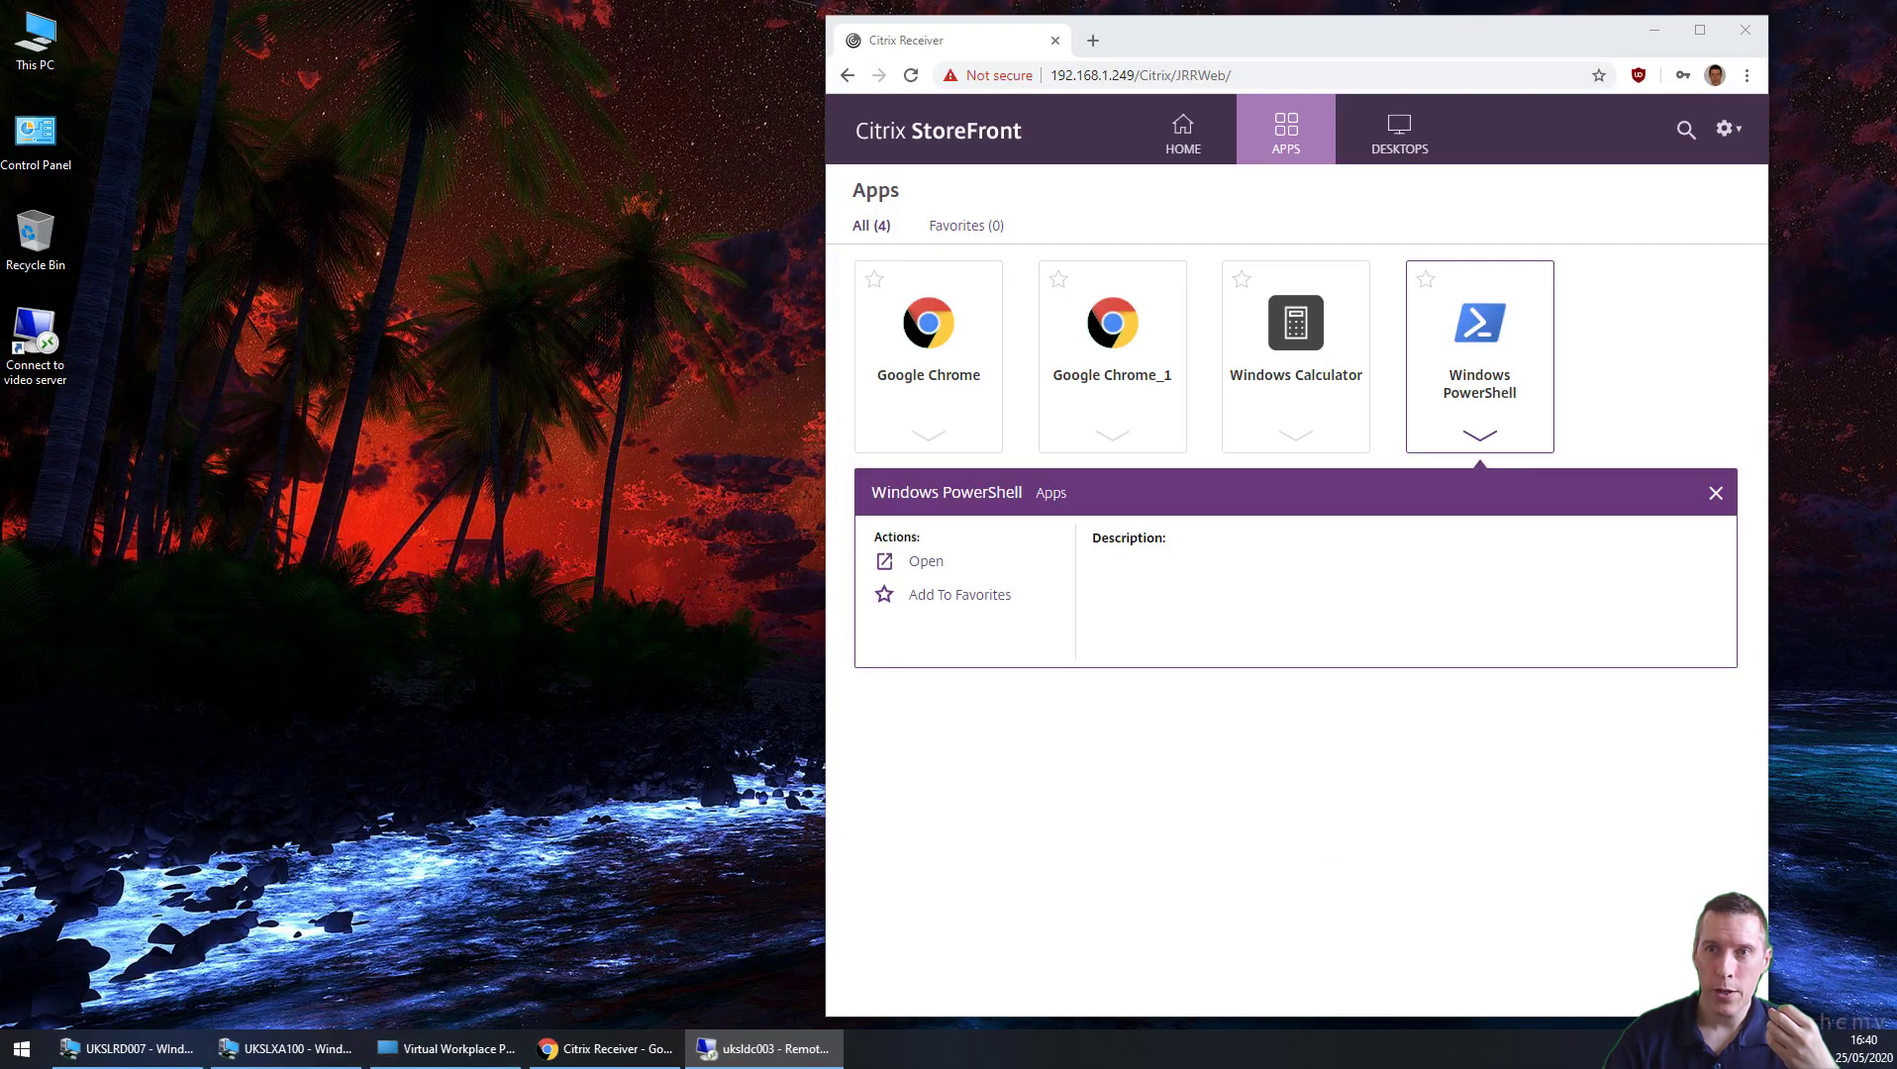
Step: Arrange the Chrome and StoreFront windows side by side and launch Windows Calculator
{"action": "left_click_drag", "start_coordinate": [1063, 111], "coordinate": [420, 48]}
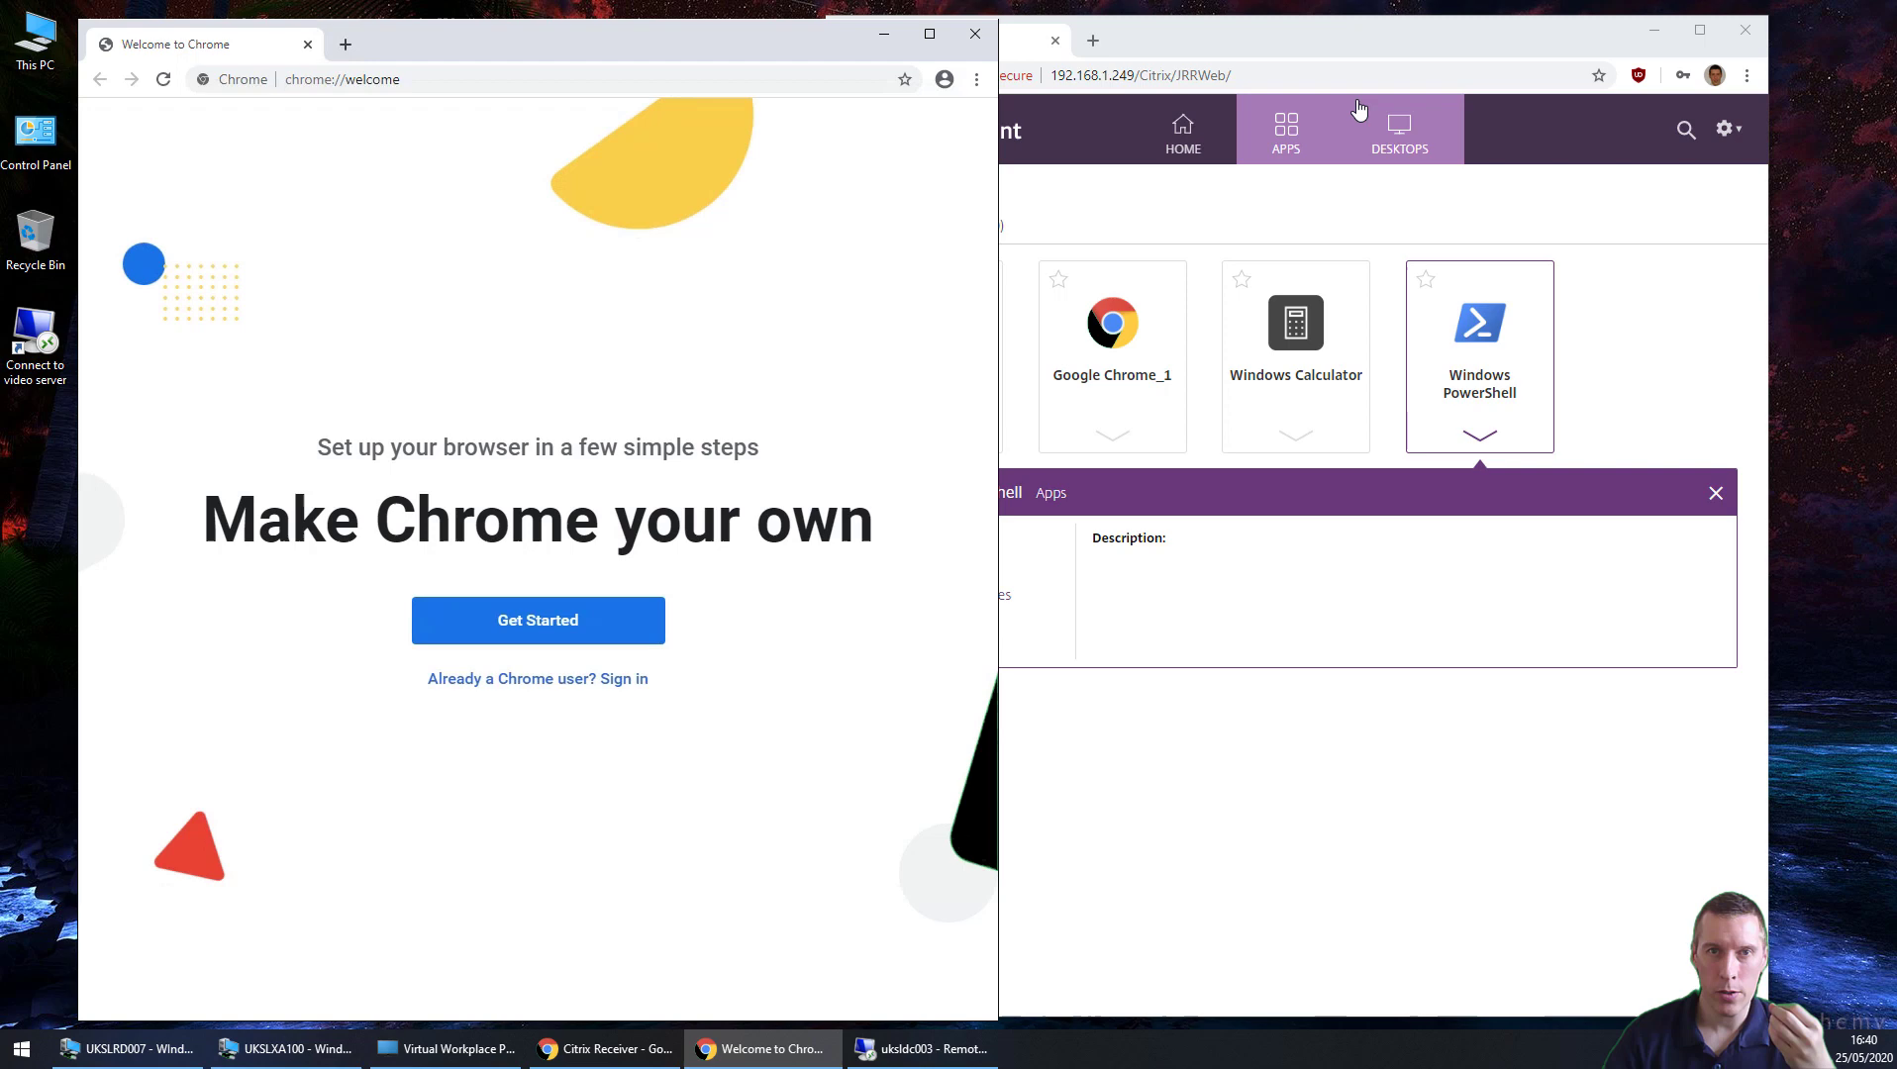
{"action": "left_click_drag", "start_coordinate": [1359, 42], "coordinate": [1455, 42]}
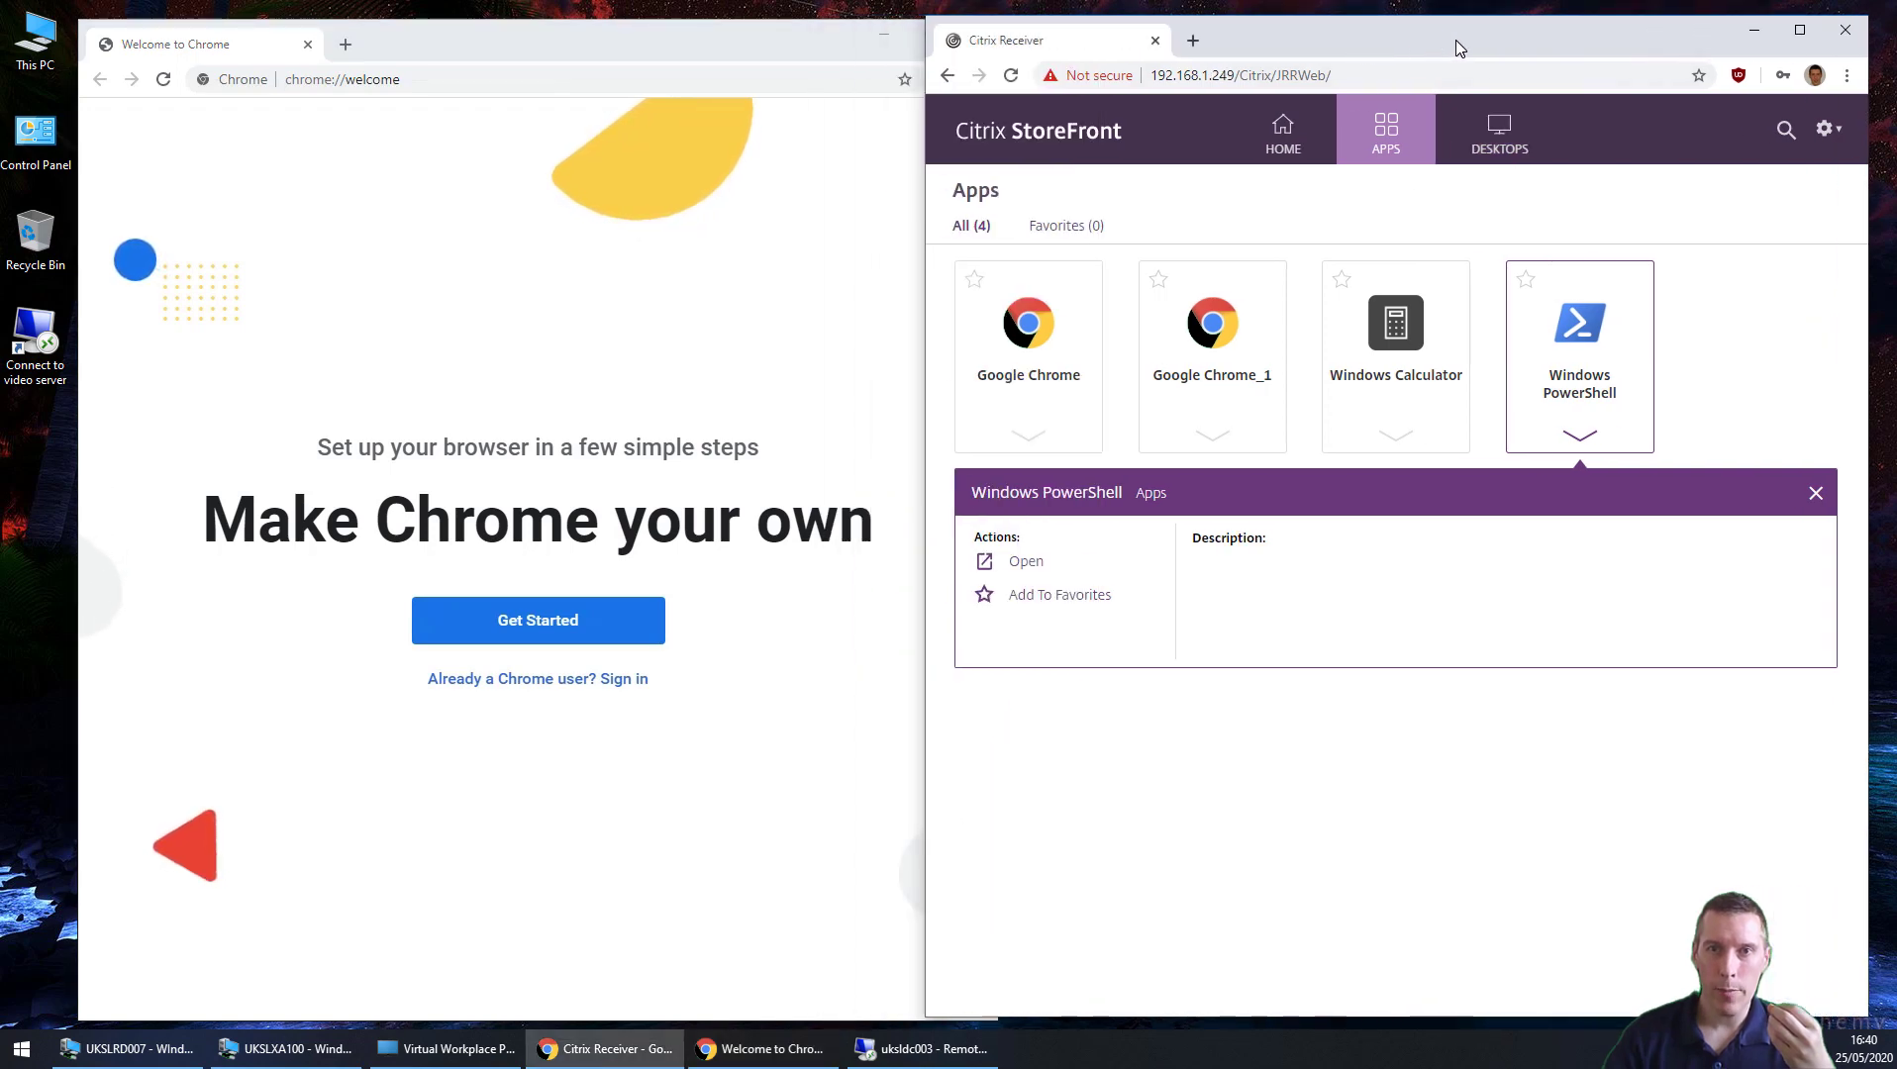
{"action": "left_click", "coordinate": [1405, 346]}
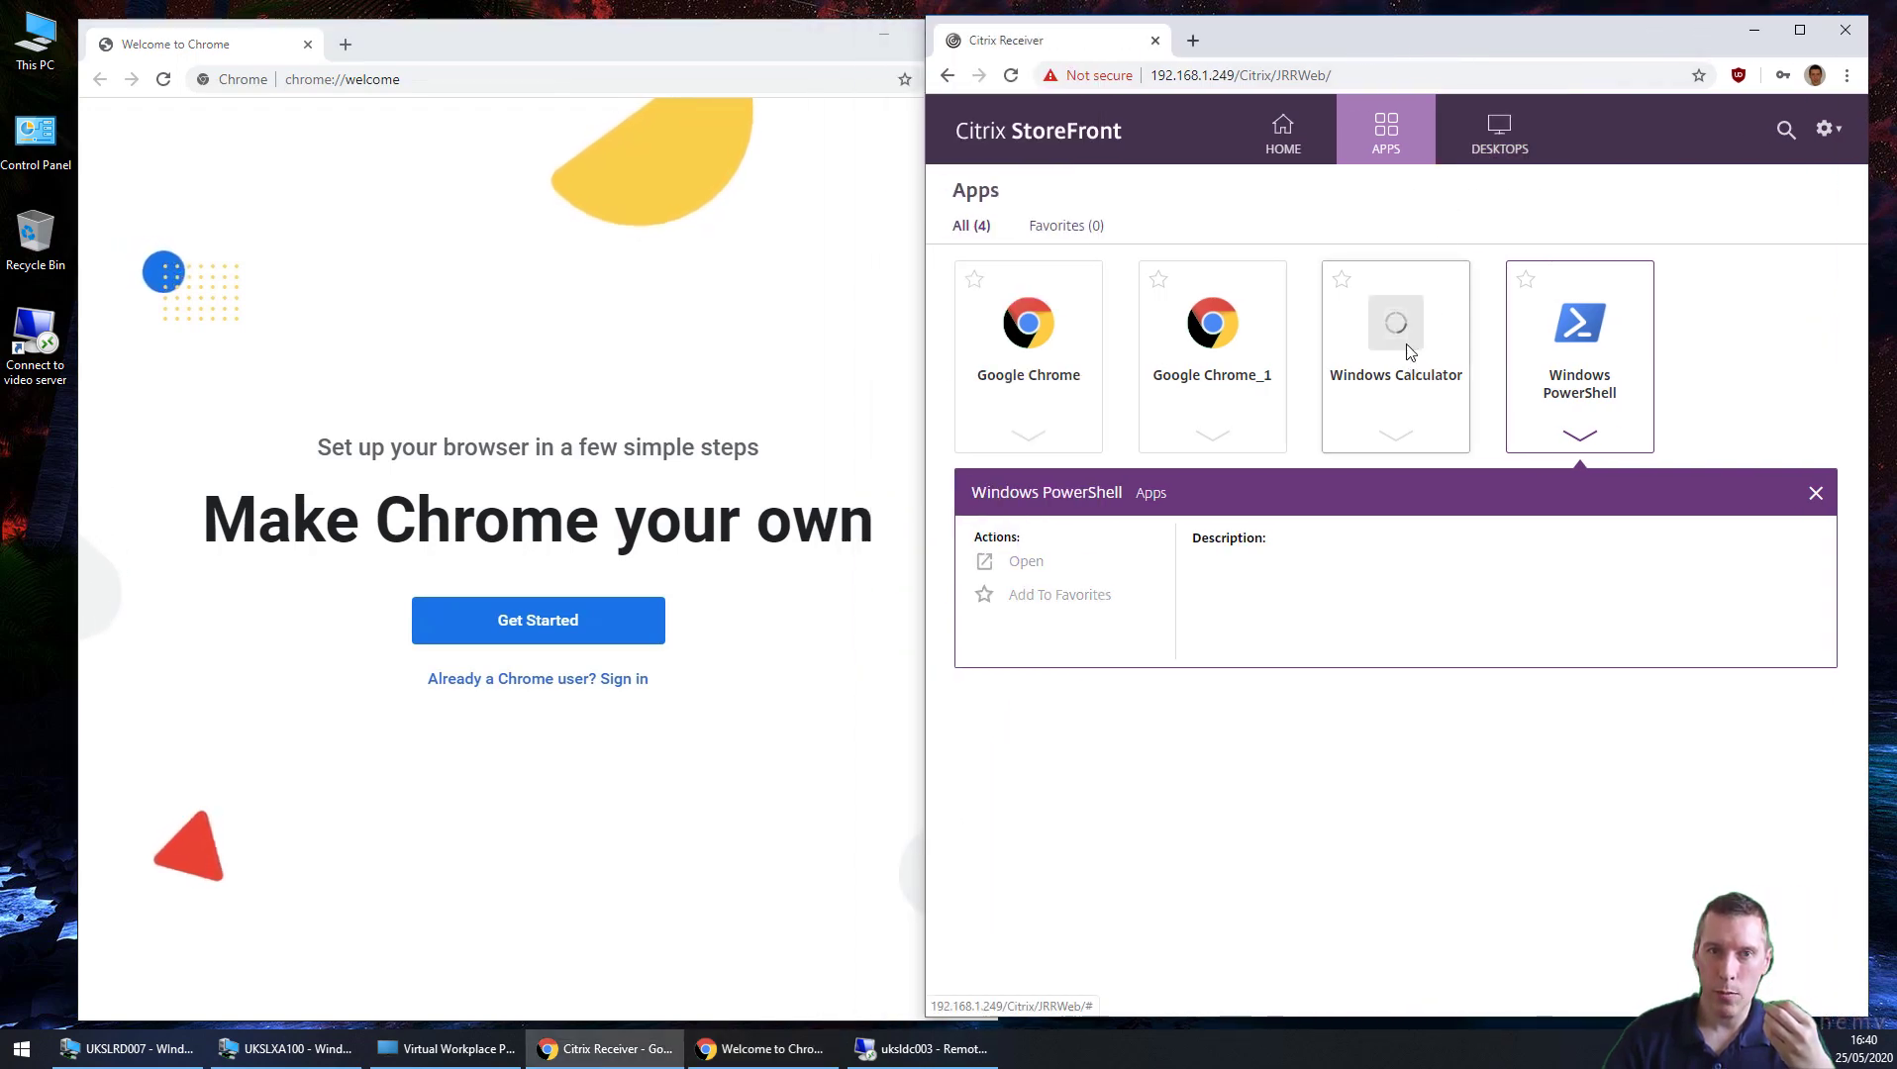
{"action": "left_click", "coordinate": [1435, 211]}
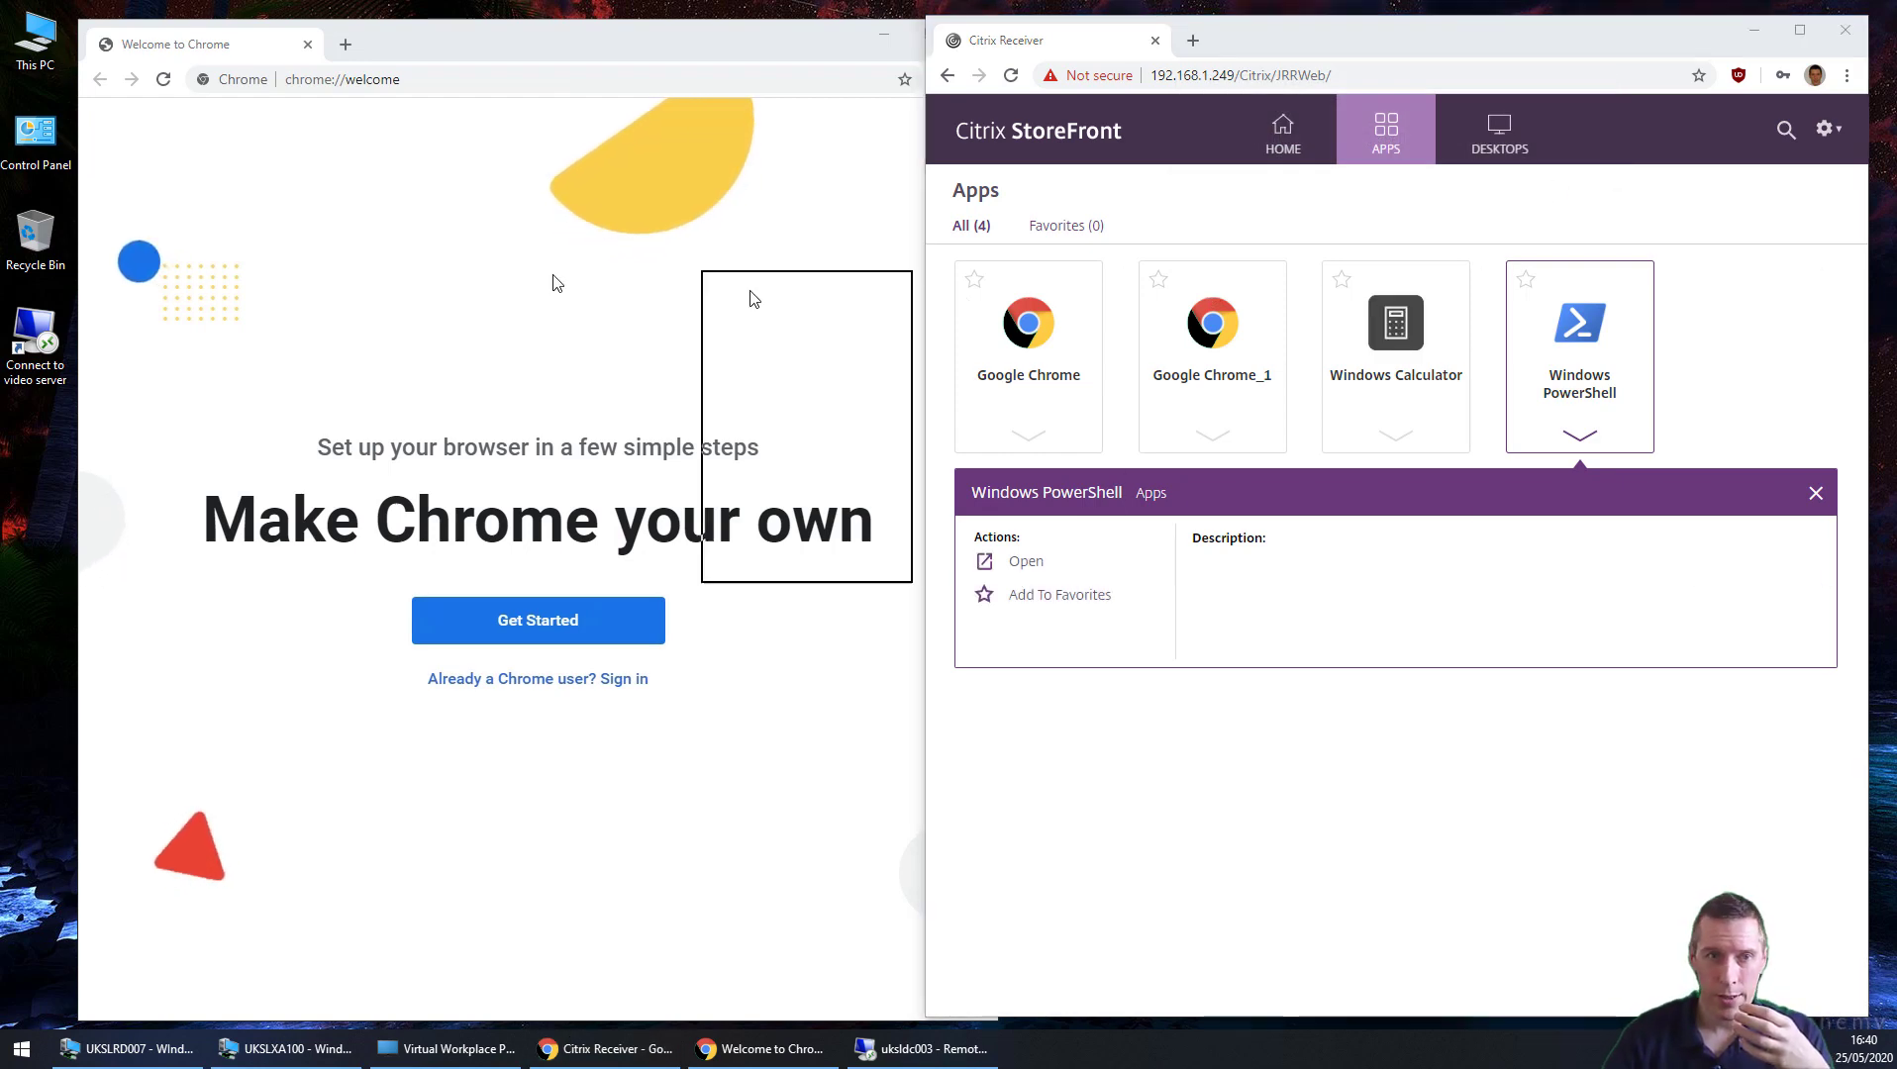
Step: Launch Windows PowerShell, then close the PowerShell session again
{"action": "left_click", "coordinate": [1597, 331]}
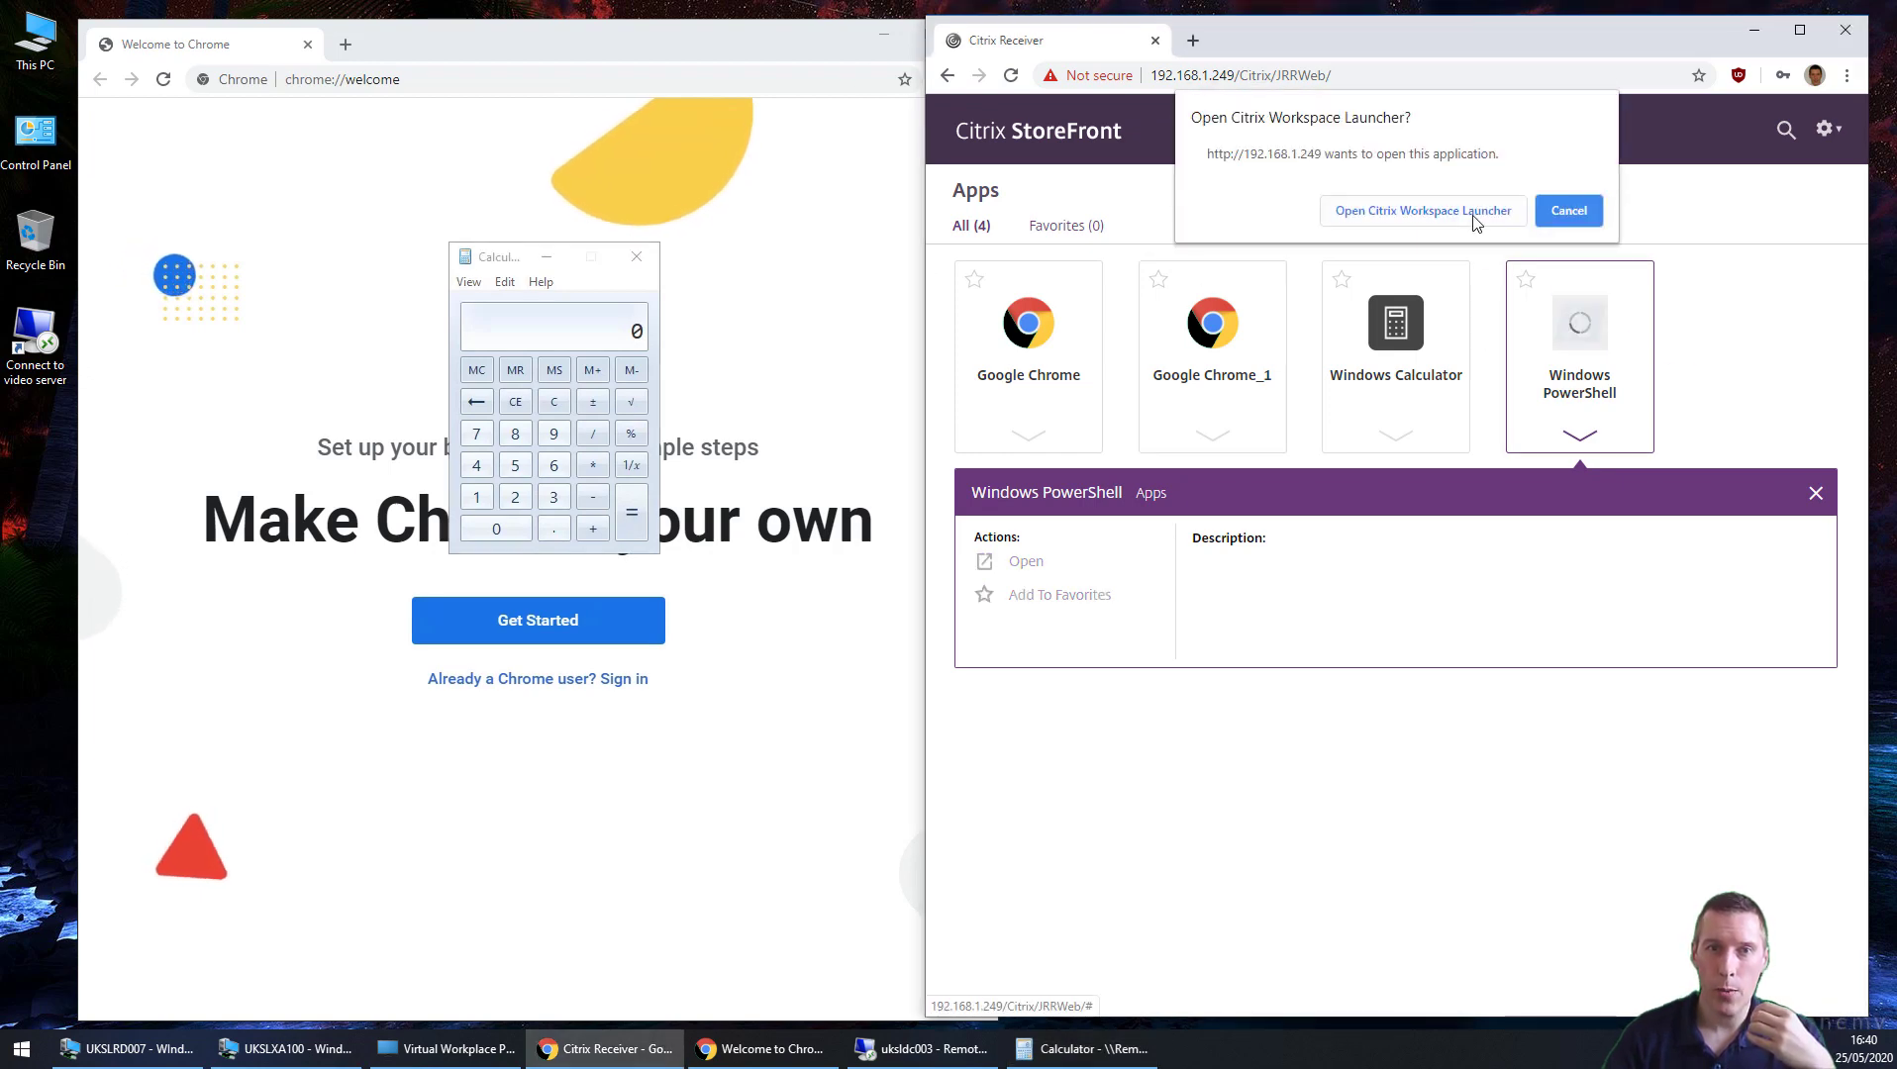
{"action": "left_click", "coordinate": [1475, 220]}
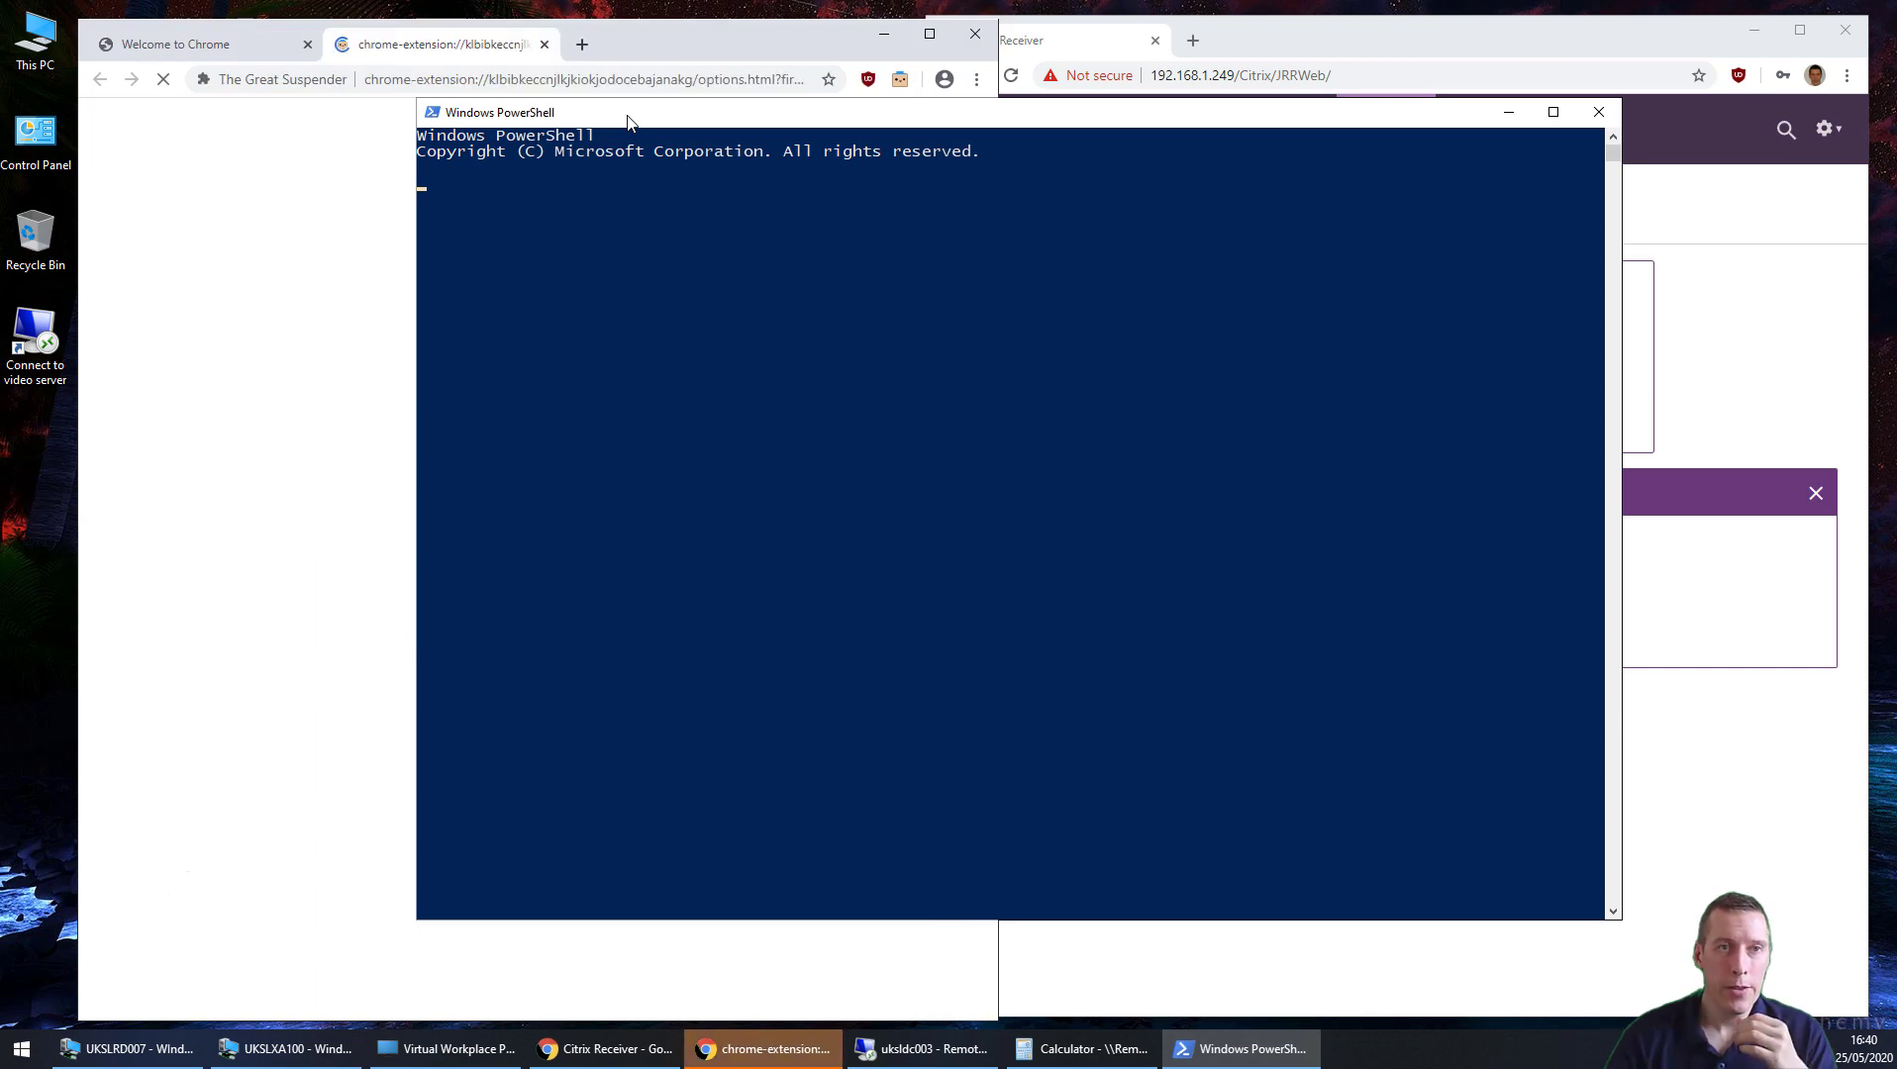
{"action": "left_click", "coordinate": [546, 42]}
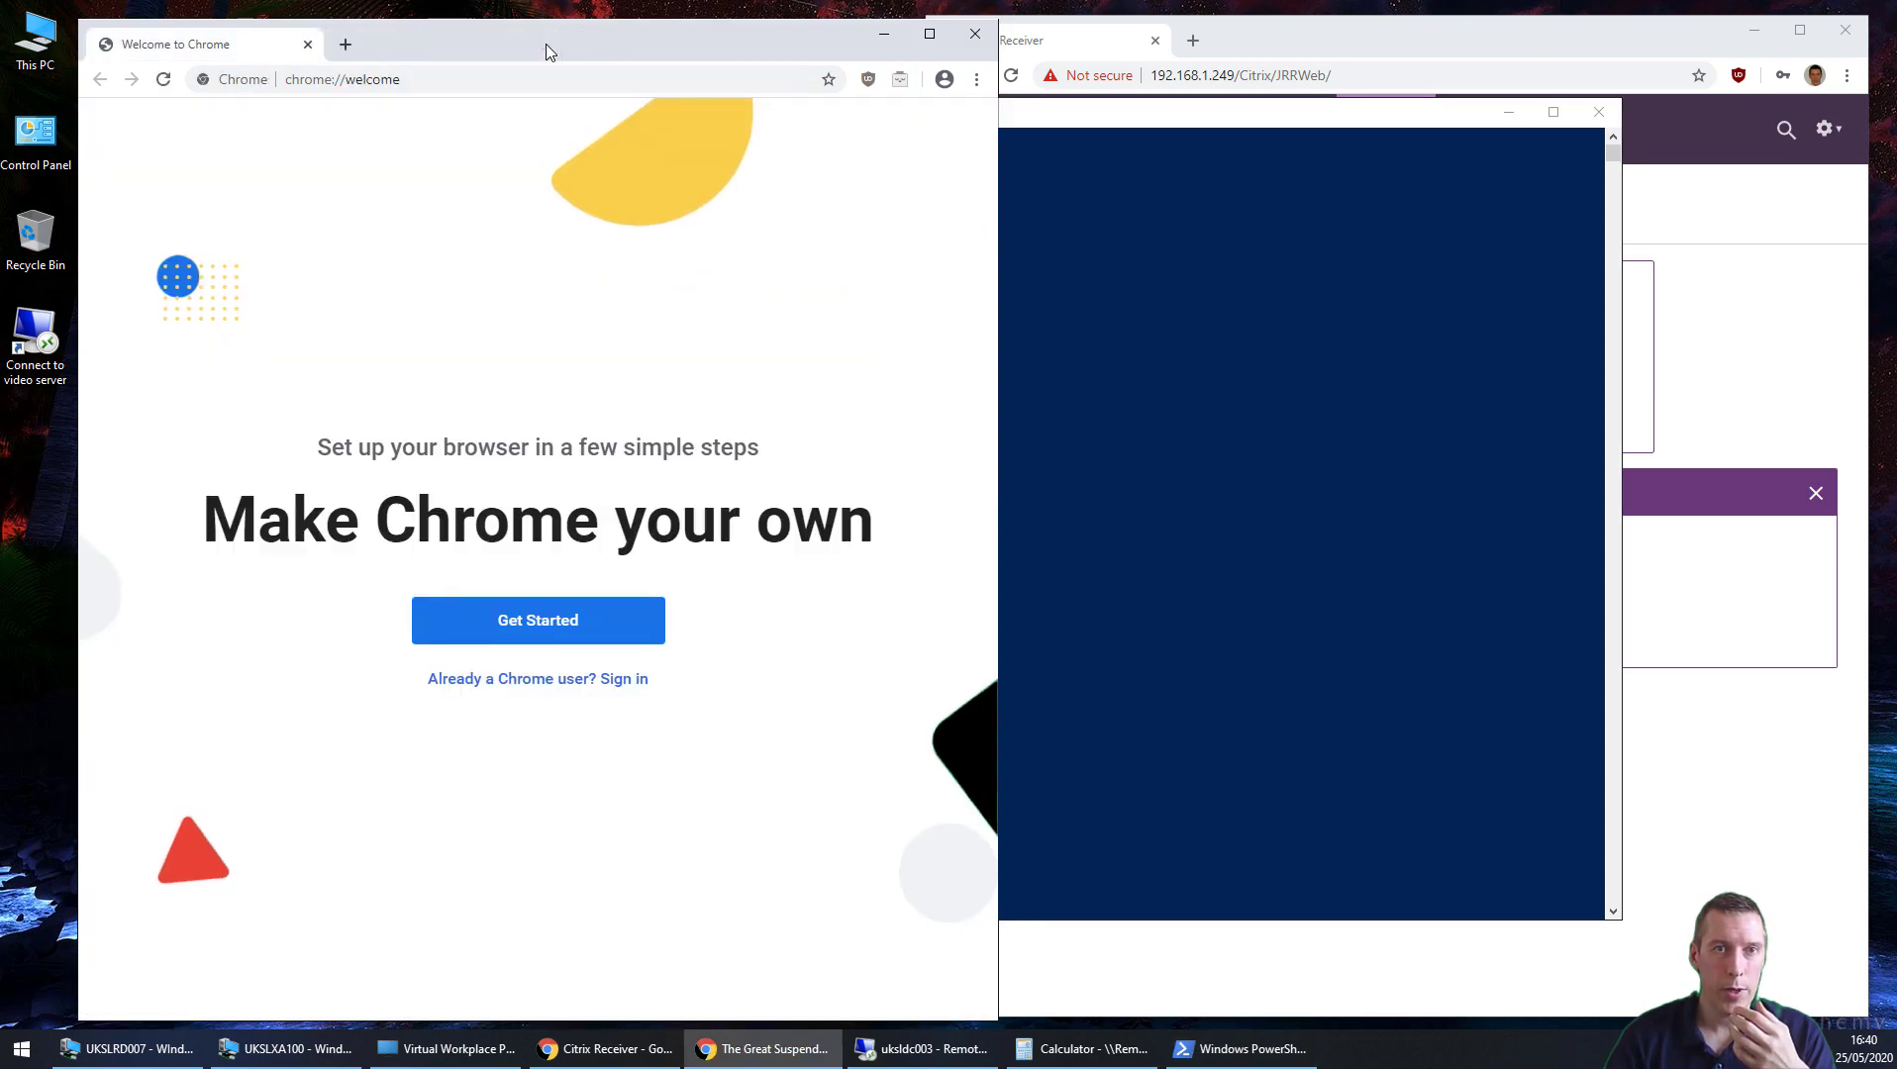
{"action": "left_click", "coordinate": [1081, 115]}
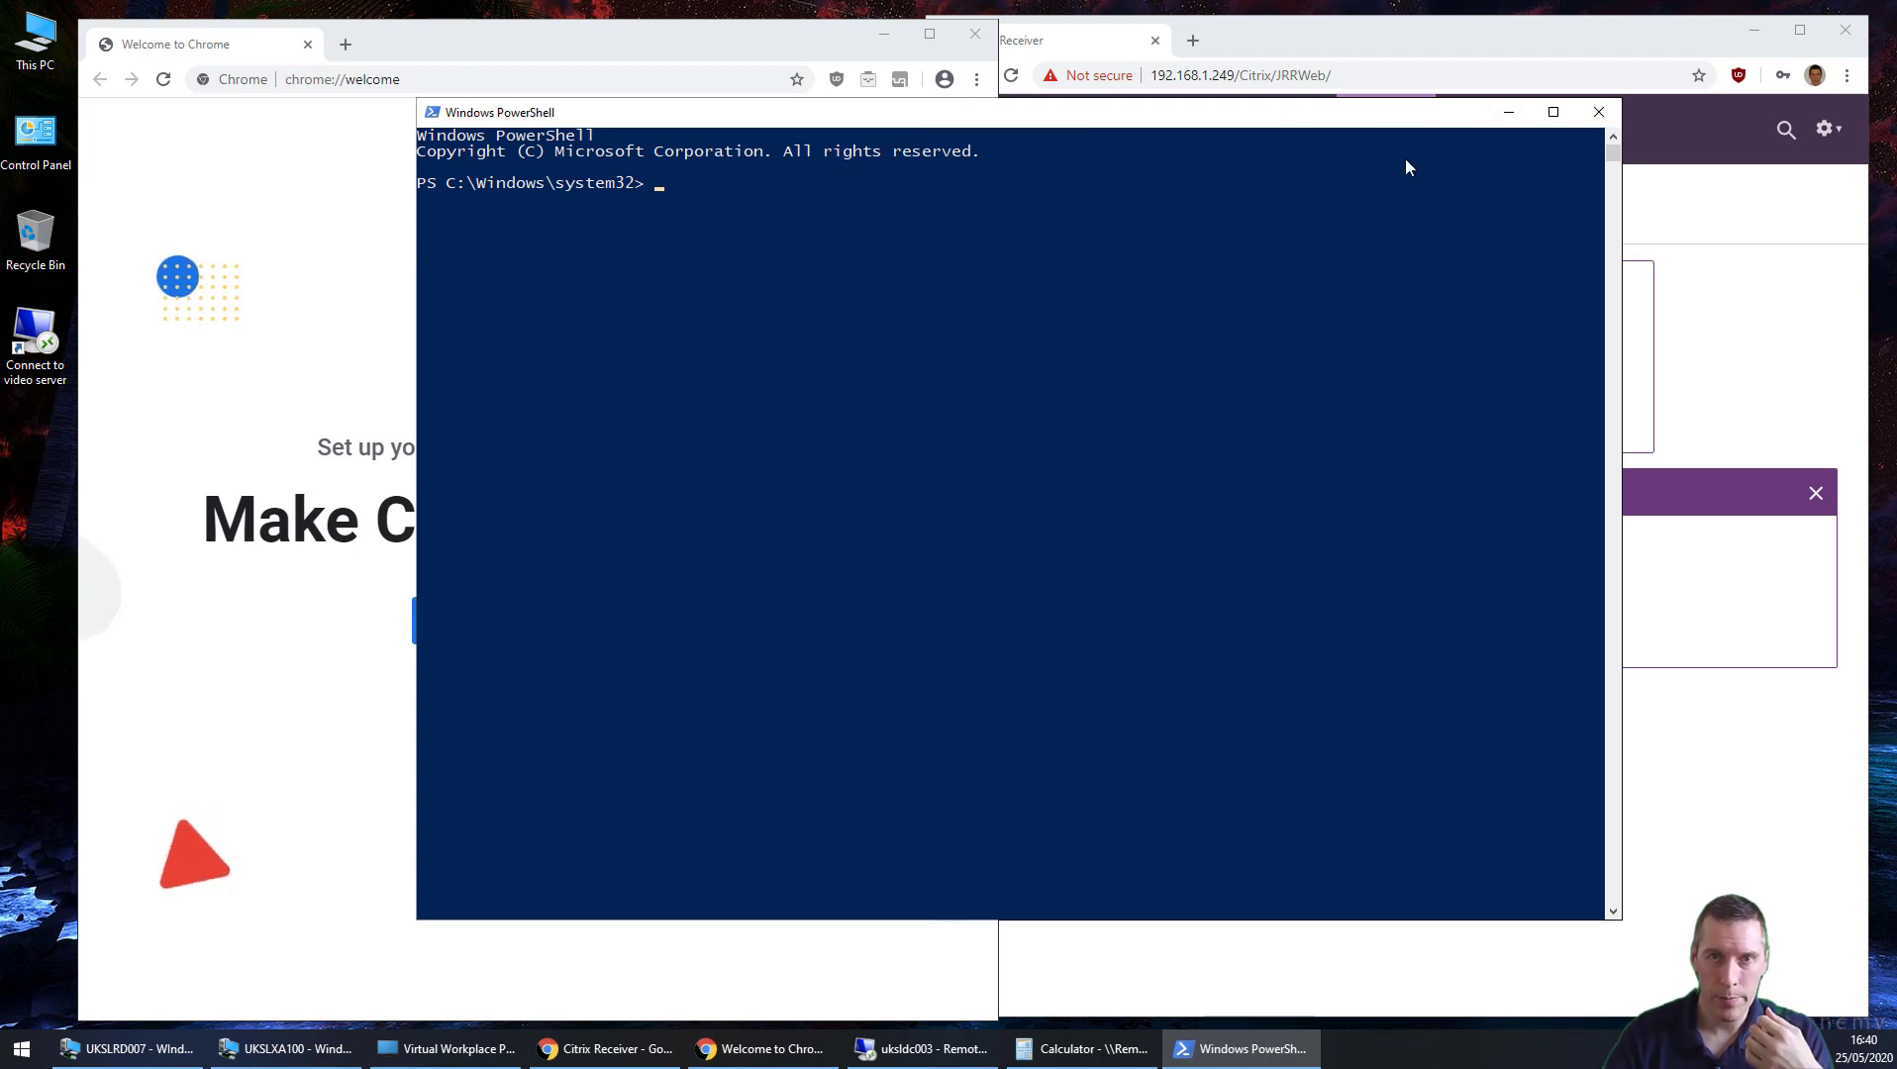
{"action": "left_click", "coordinate": [1588, 114]}
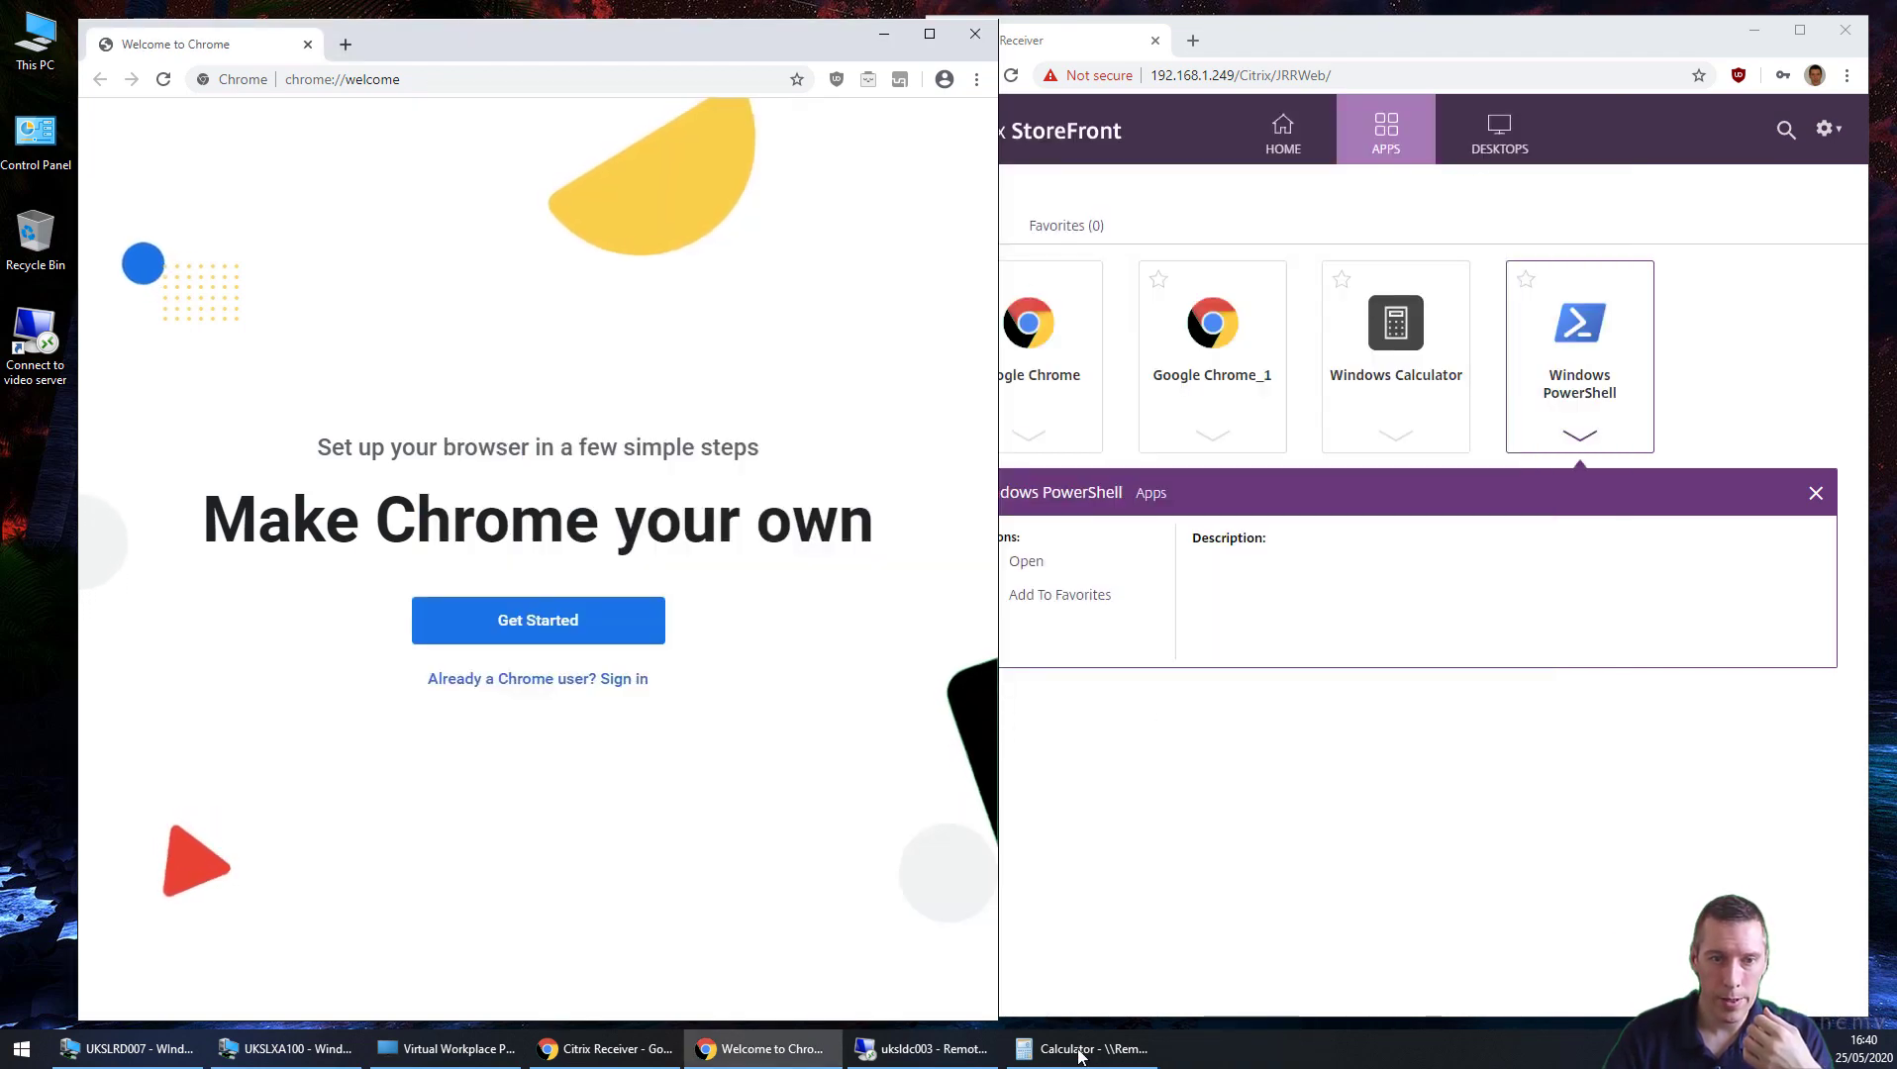
Step: Search for football365 in Chrome and open the Football365 site
{"action": "left_click", "coordinate": [1079, 1049]}
{"action": "left_click", "coordinate": [640, 255]}
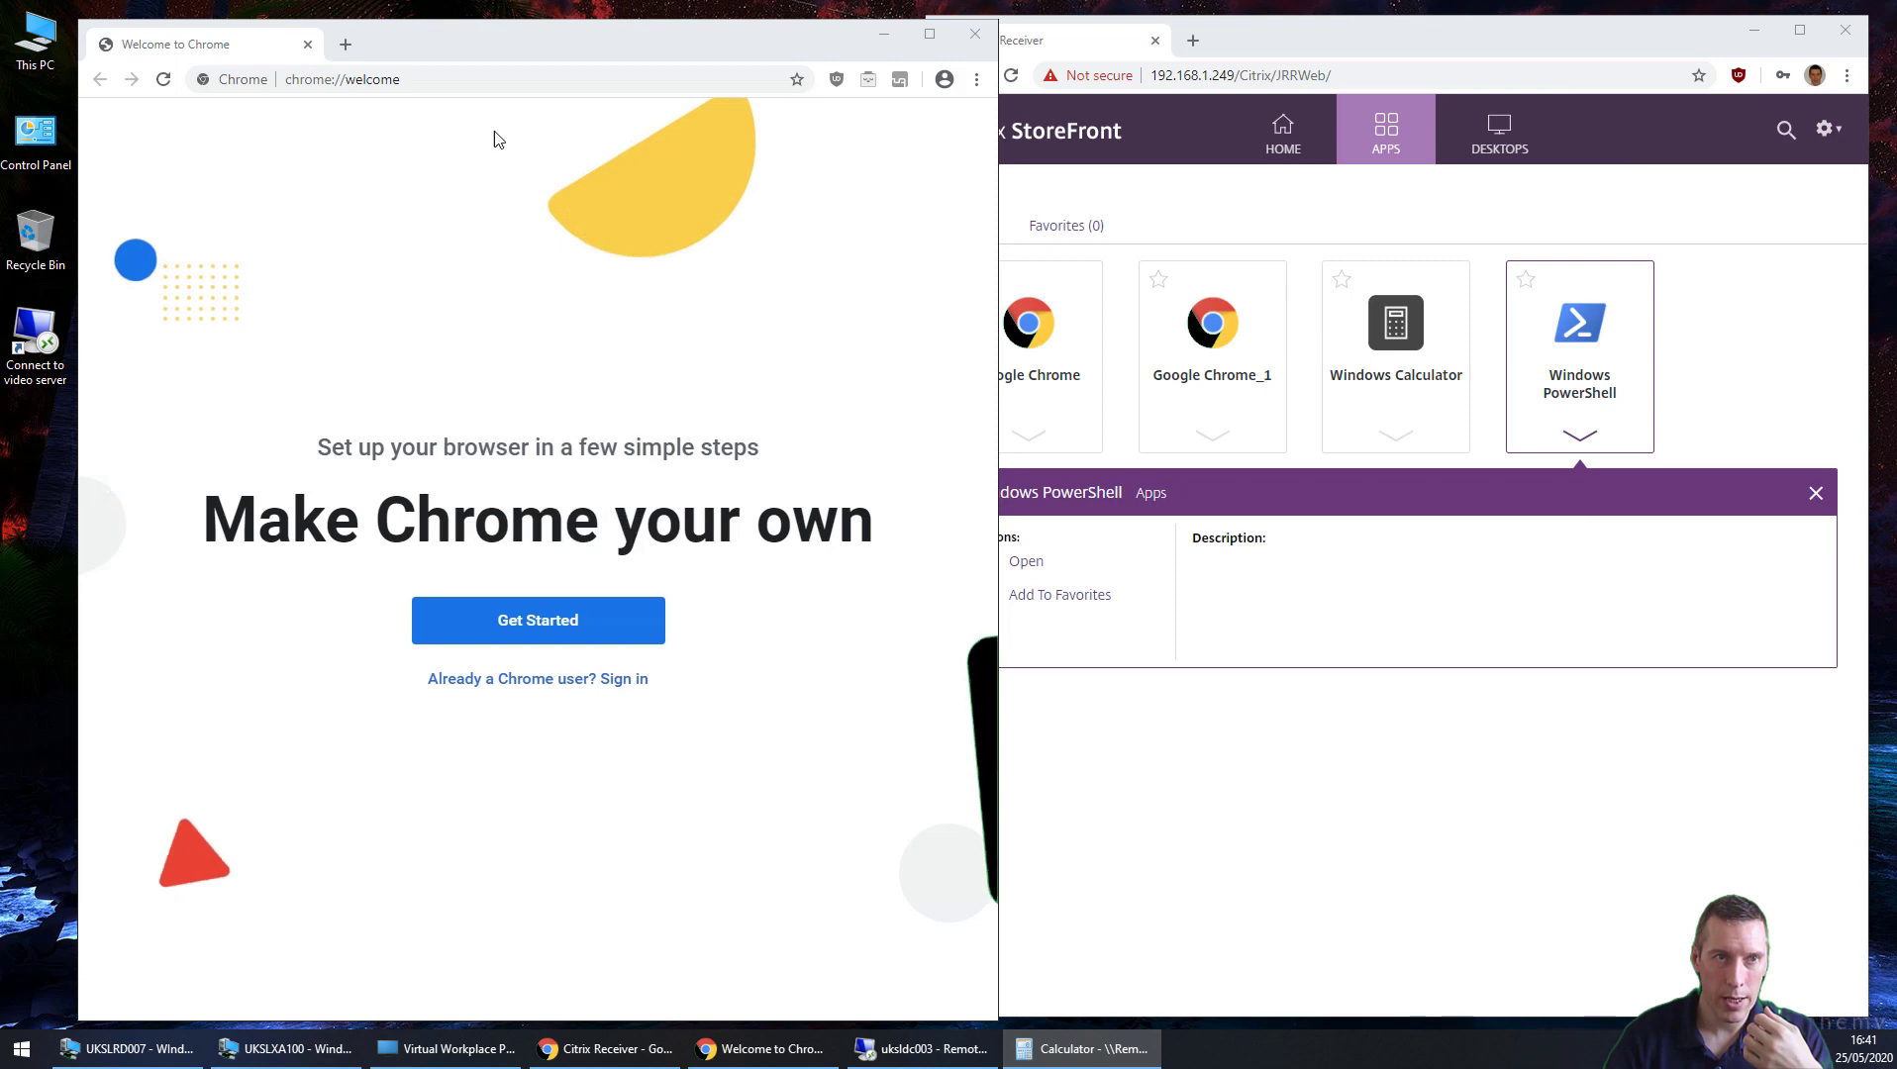
{"action": "left_click", "coordinate": [452, 76]}
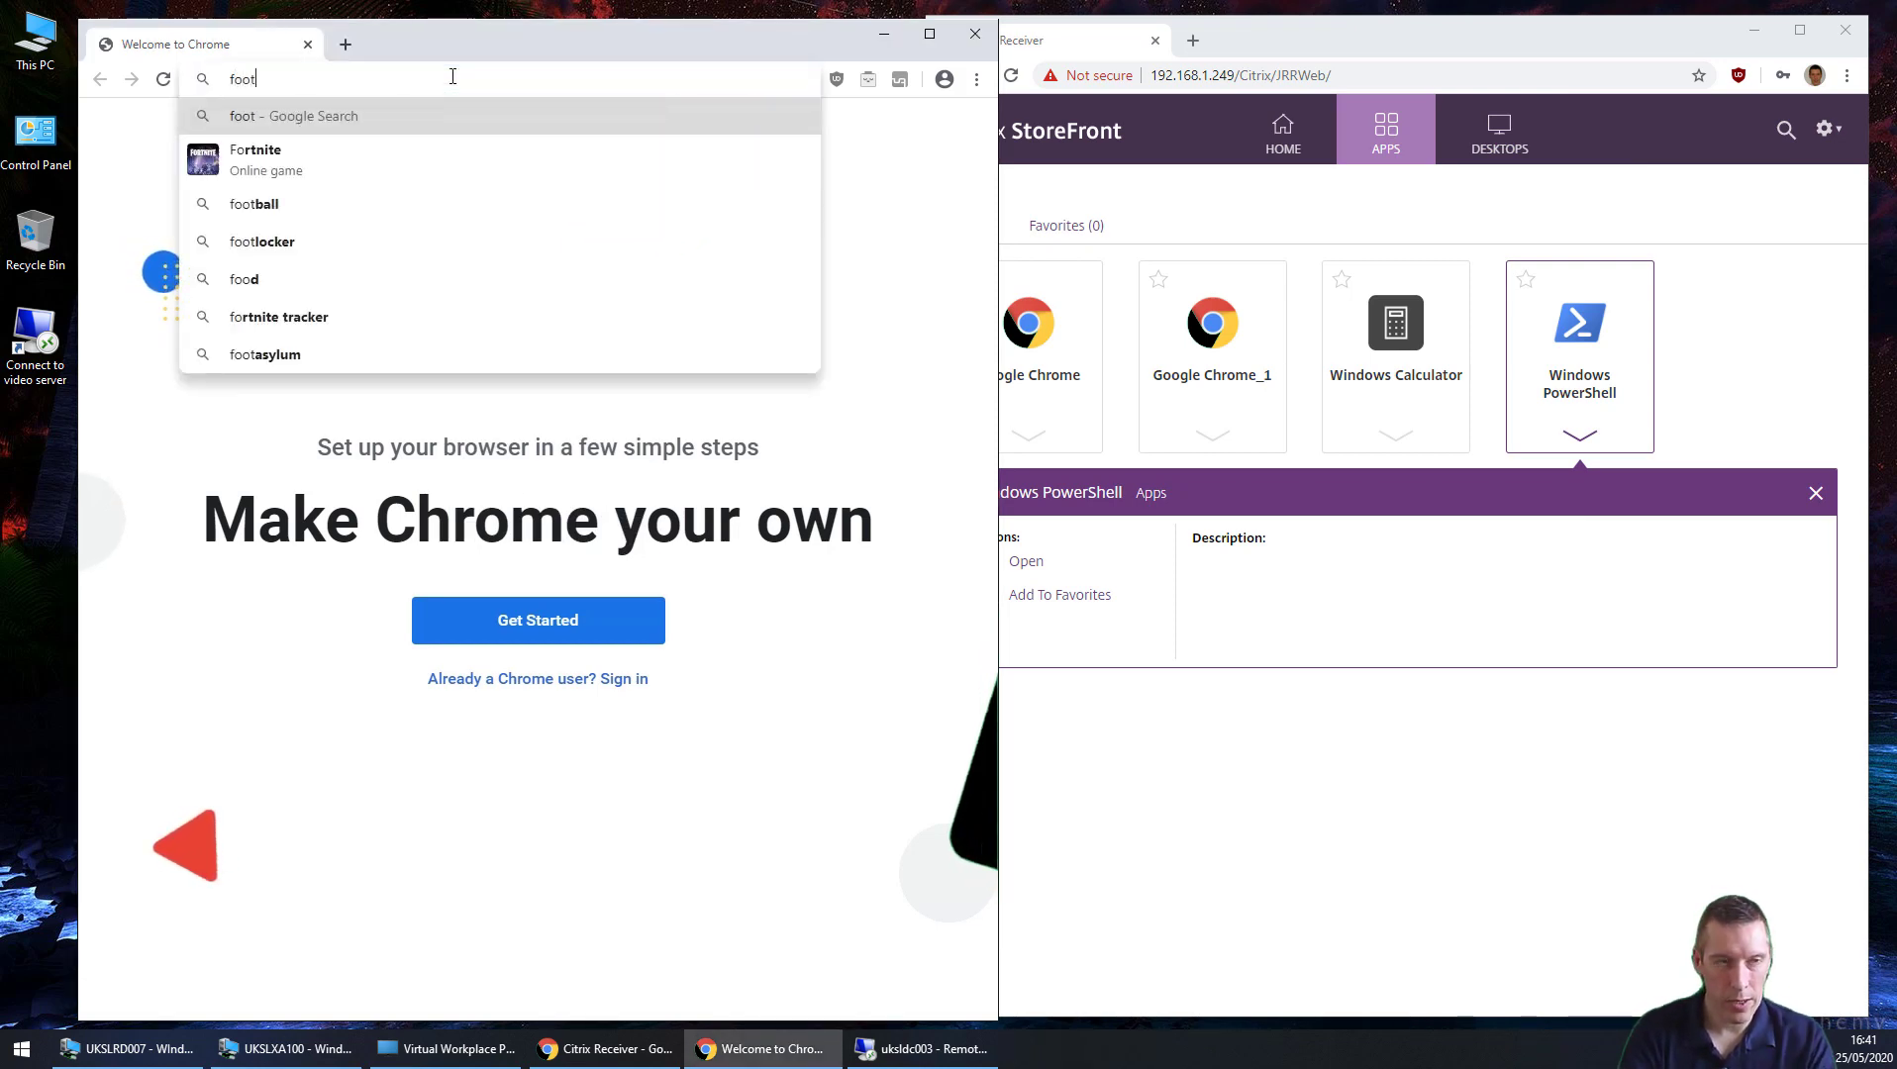
{"action": "type", "text": "ball365"}
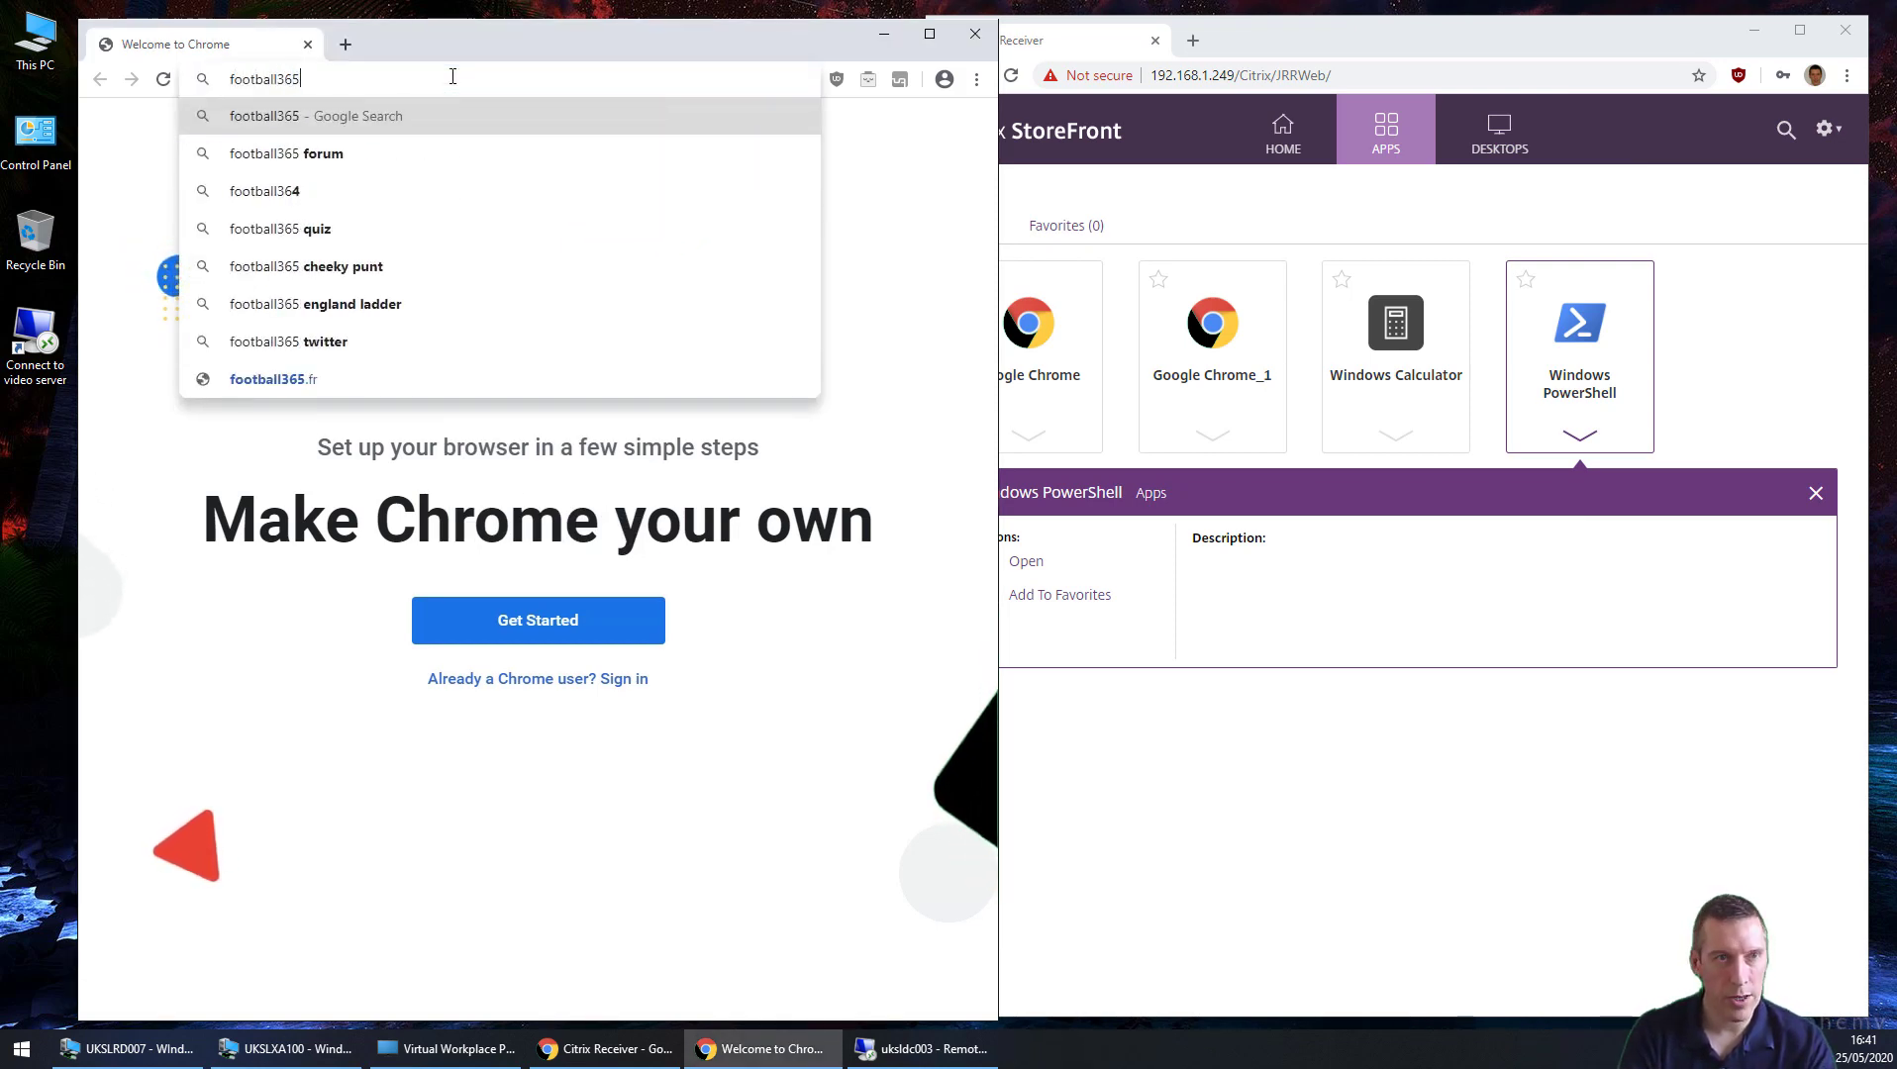
{"action": "key", "text": "Return"}
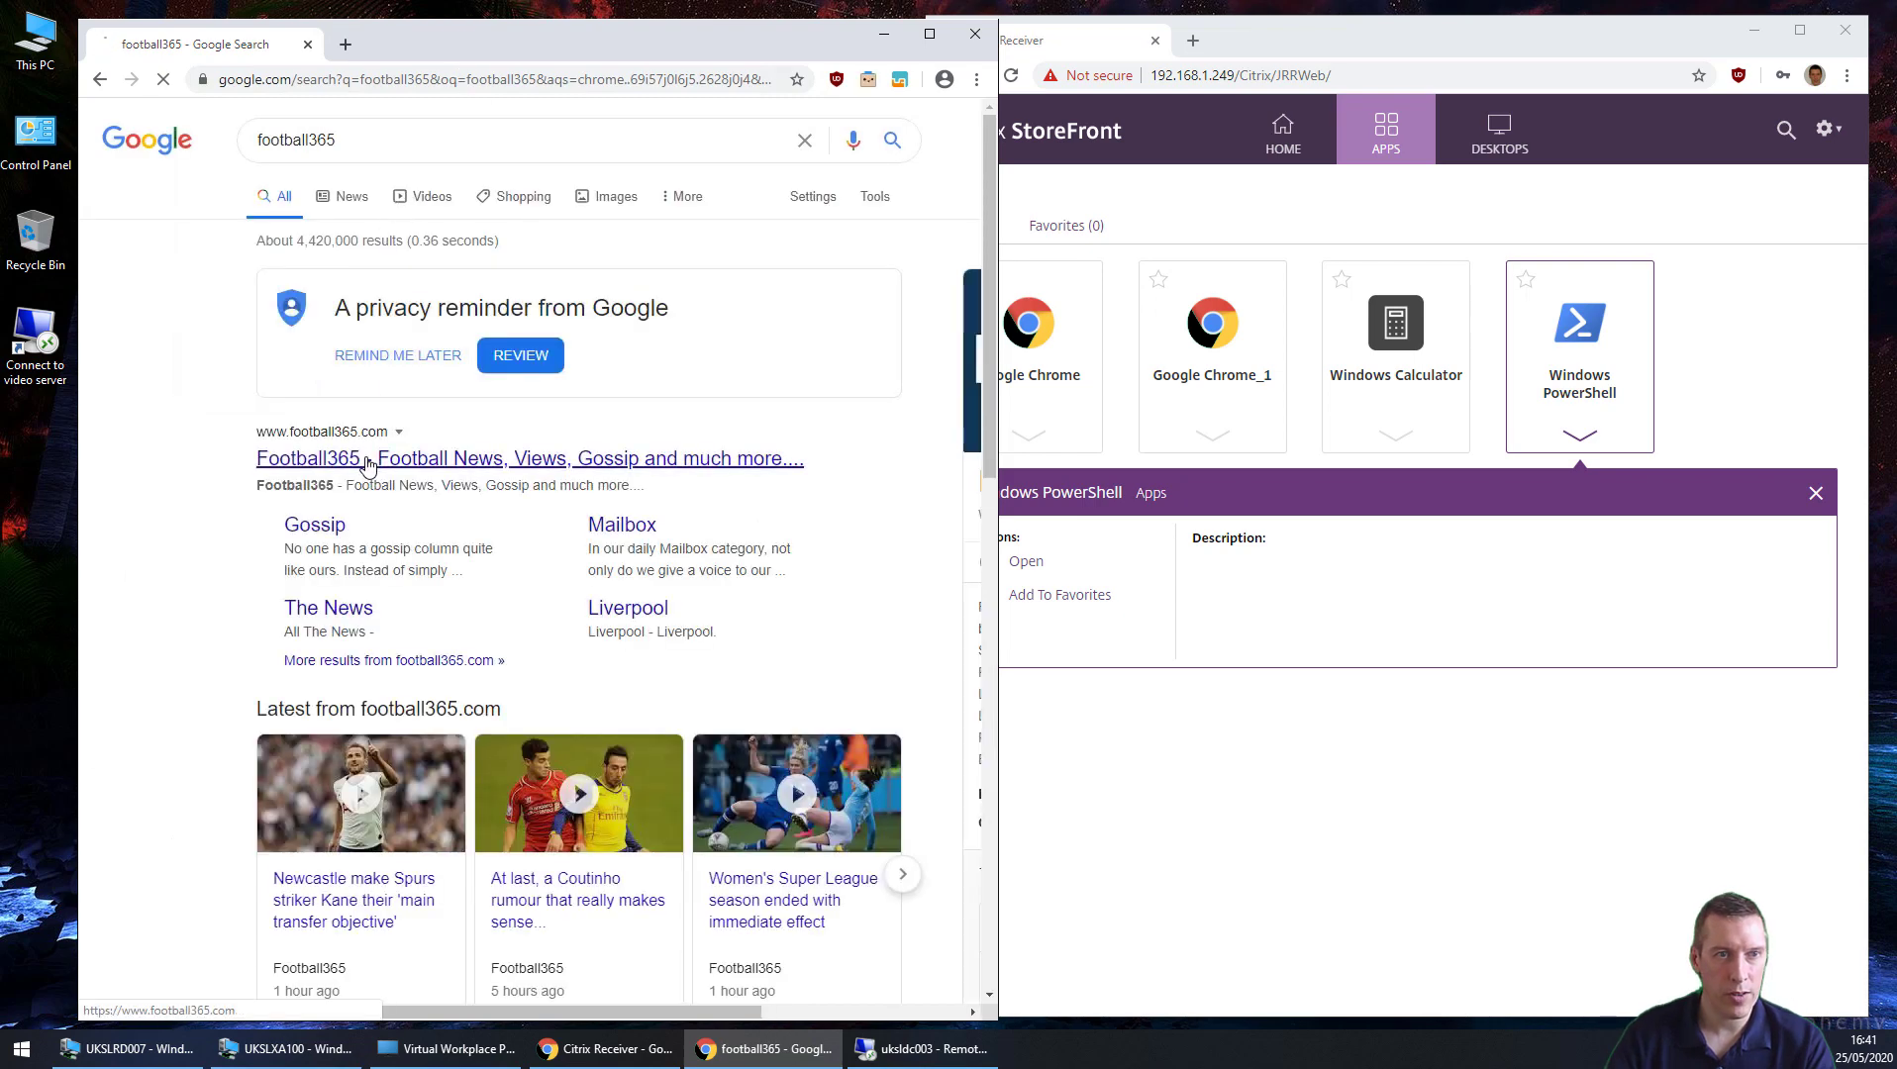
{"action": "left_click", "coordinate": [367, 463]}
Step: Set Chrome to open the current Football365 page on startup, then close Chrome
{"action": "left_click", "coordinate": [976, 79]}
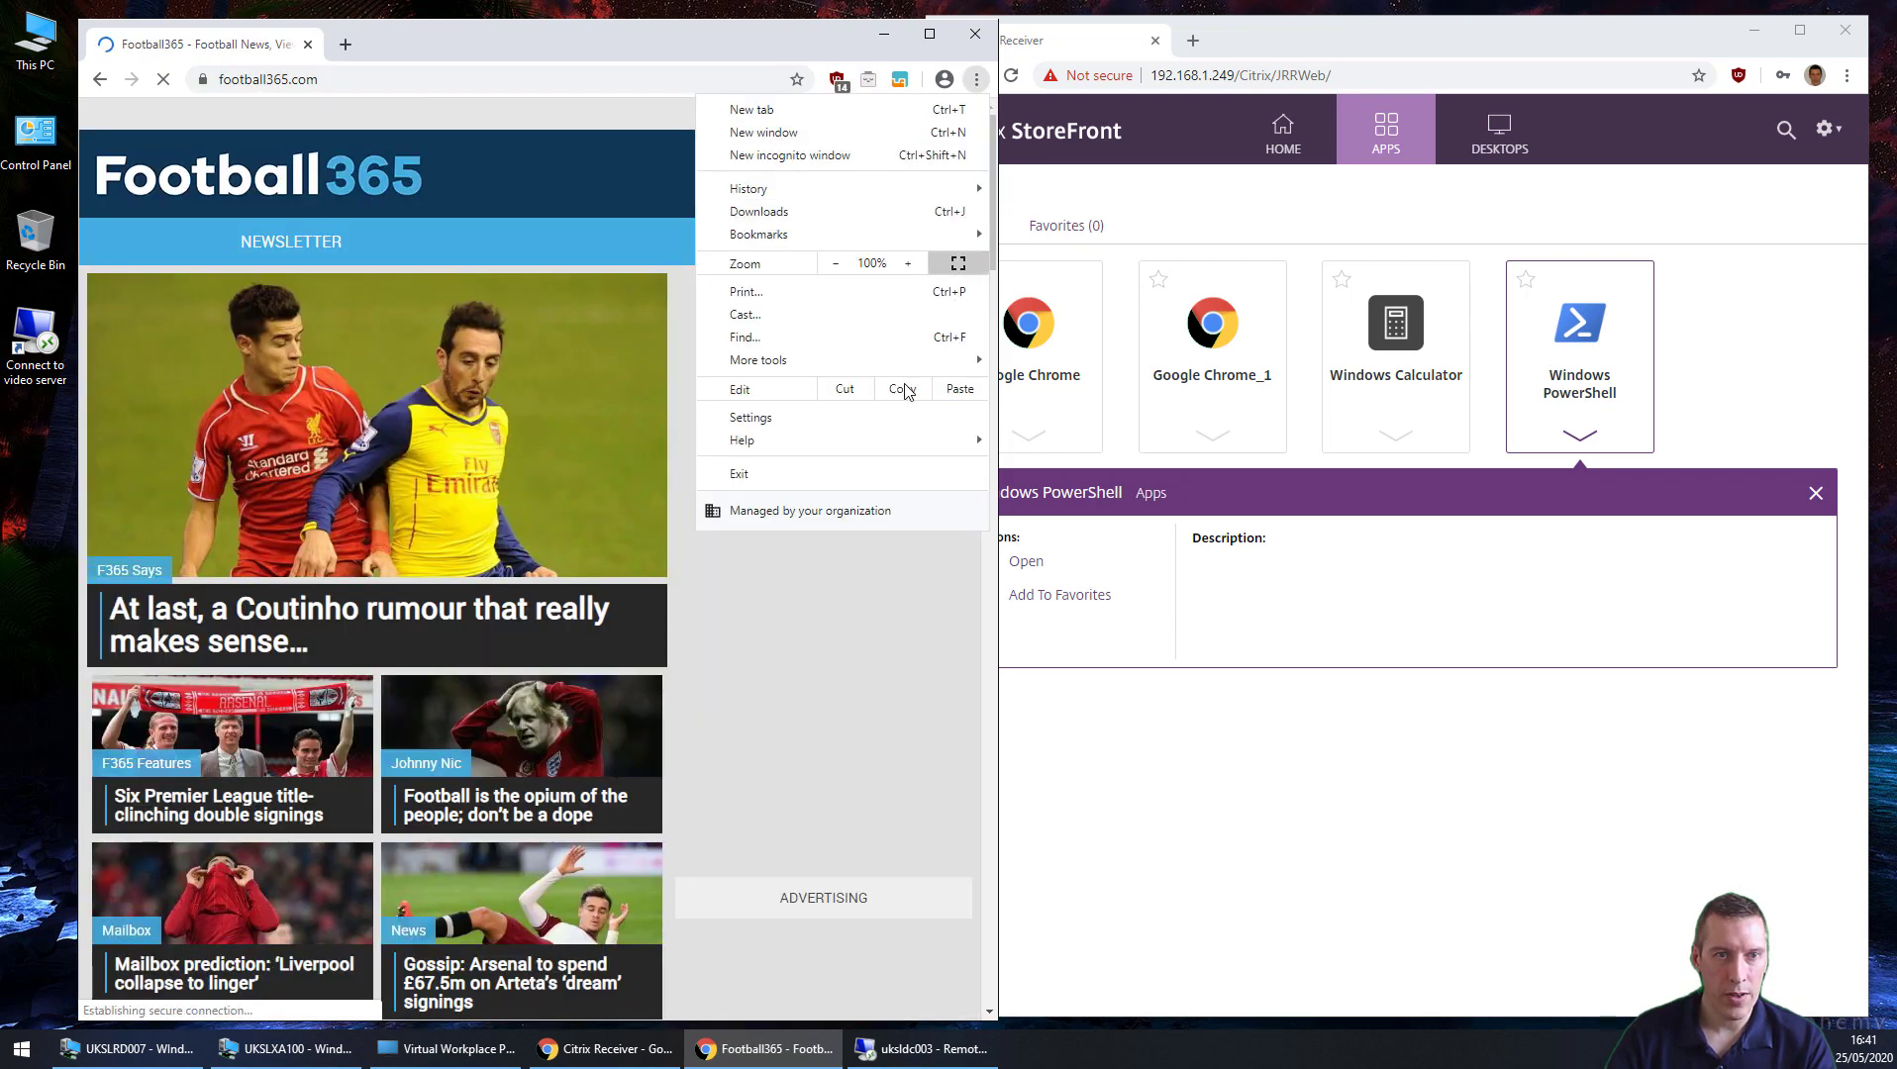
{"action": "left_click", "coordinate": [889, 417]}
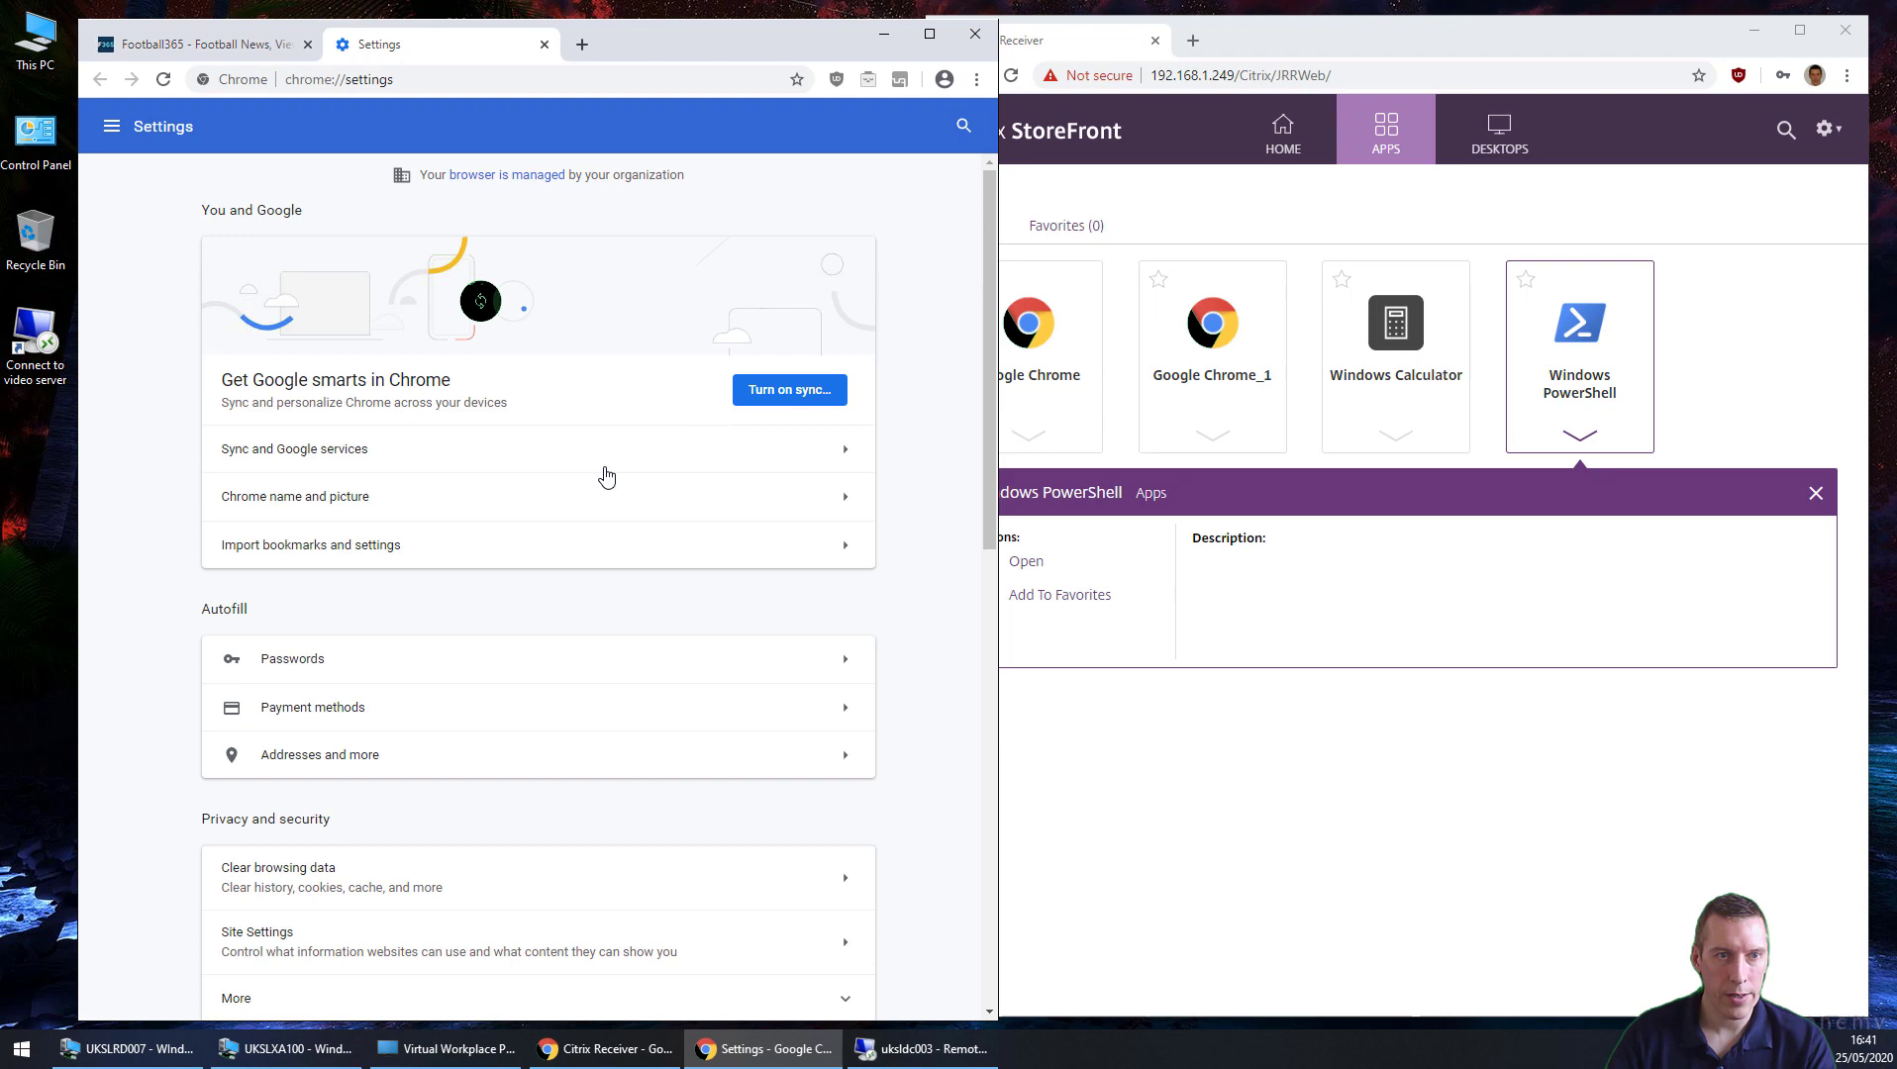
{"action": "scroll", "coordinate": [605, 476], "scroll_direction": "down", "scroll_amount": 9}
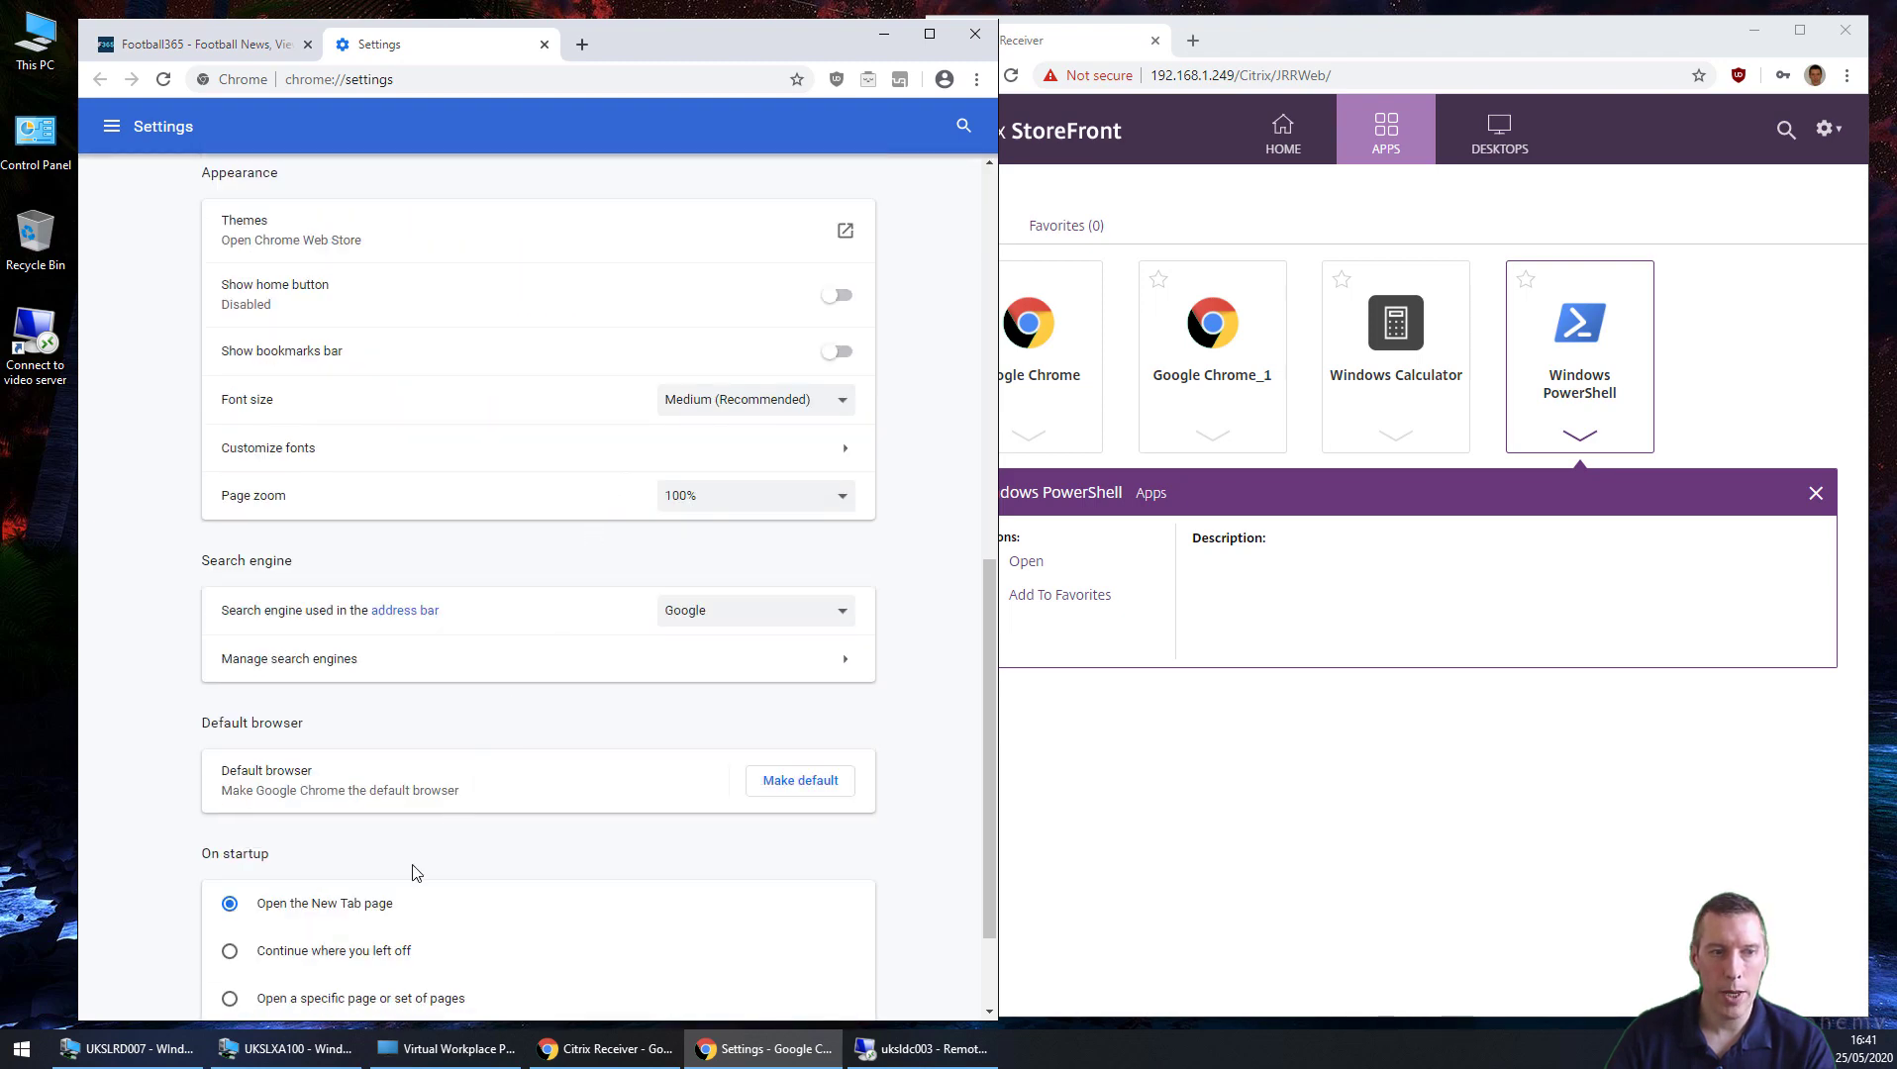
{"action": "left_click", "coordinate": [337, 998]}
{"action": "scroll", "coordinate": [342, 850], "scroll_direction": "down", "scroll_amount": 3}
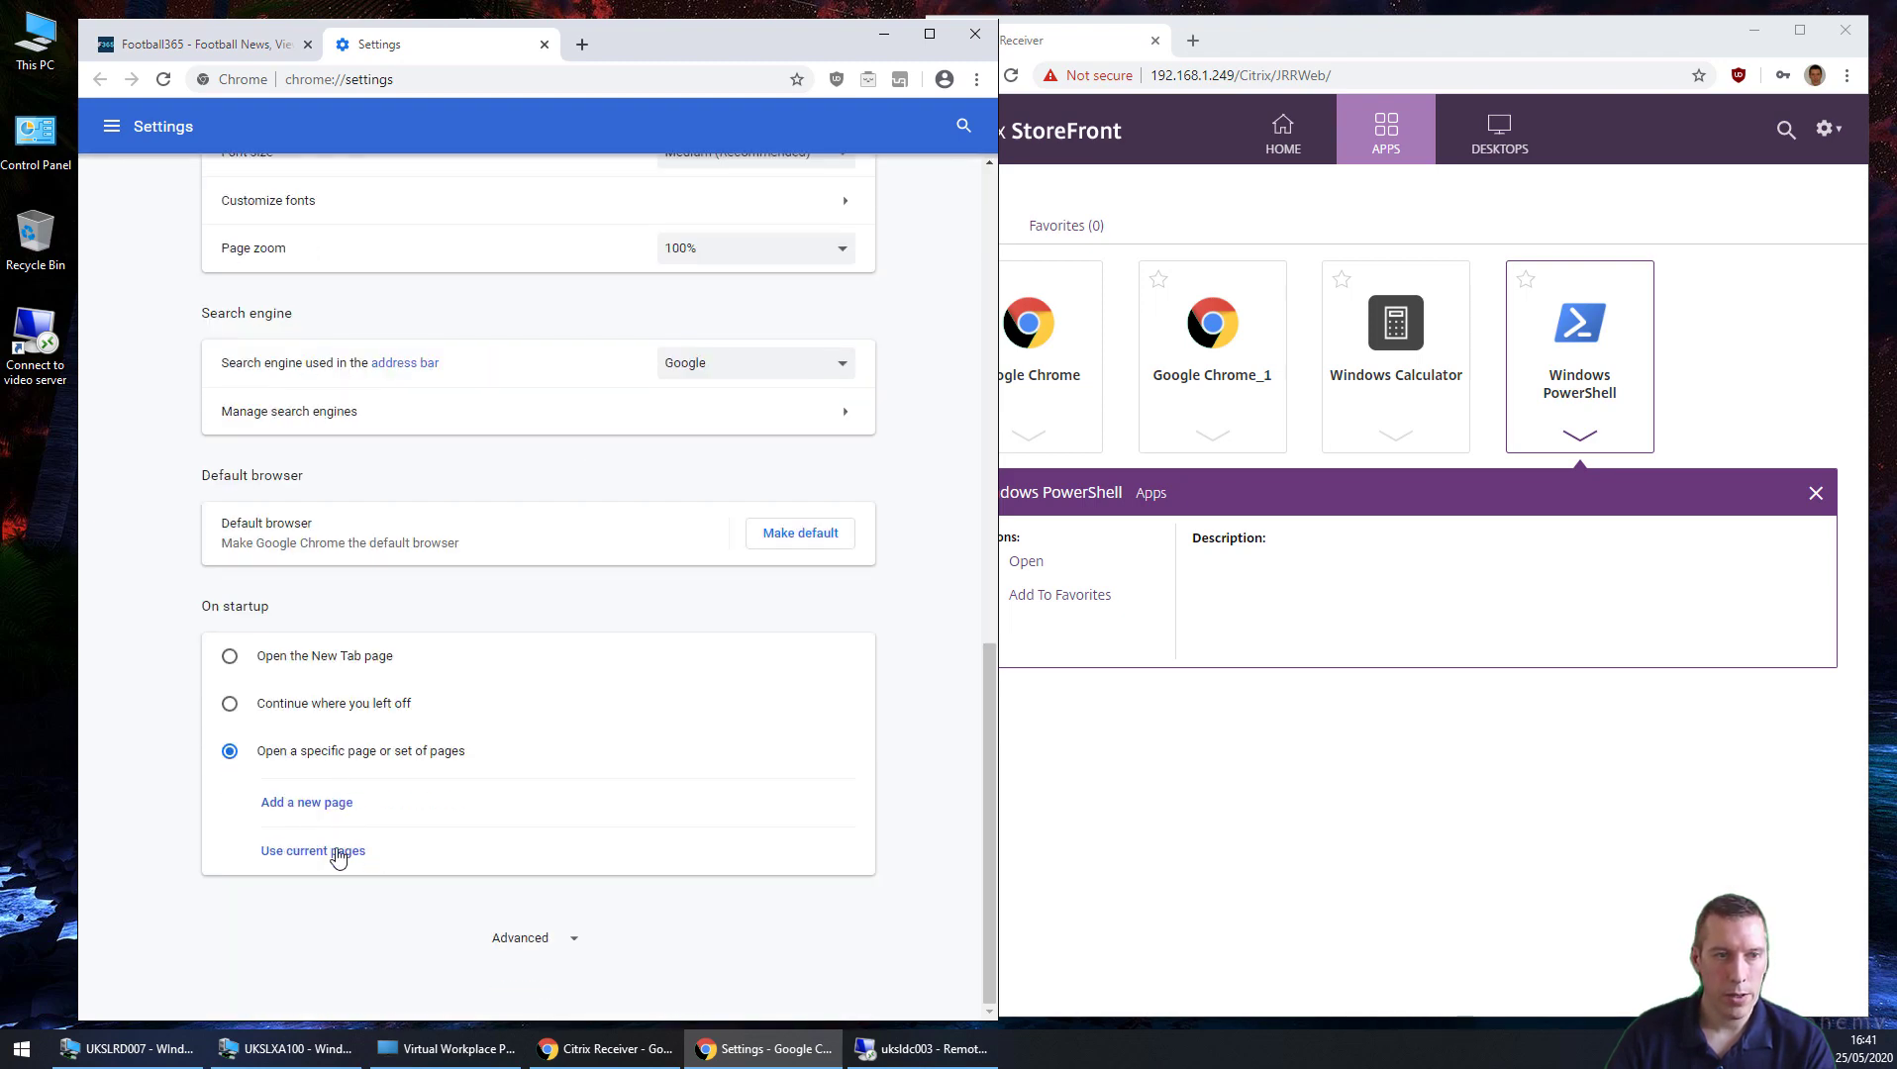
{"action": "left_click", "coordinate": [337, 853]}
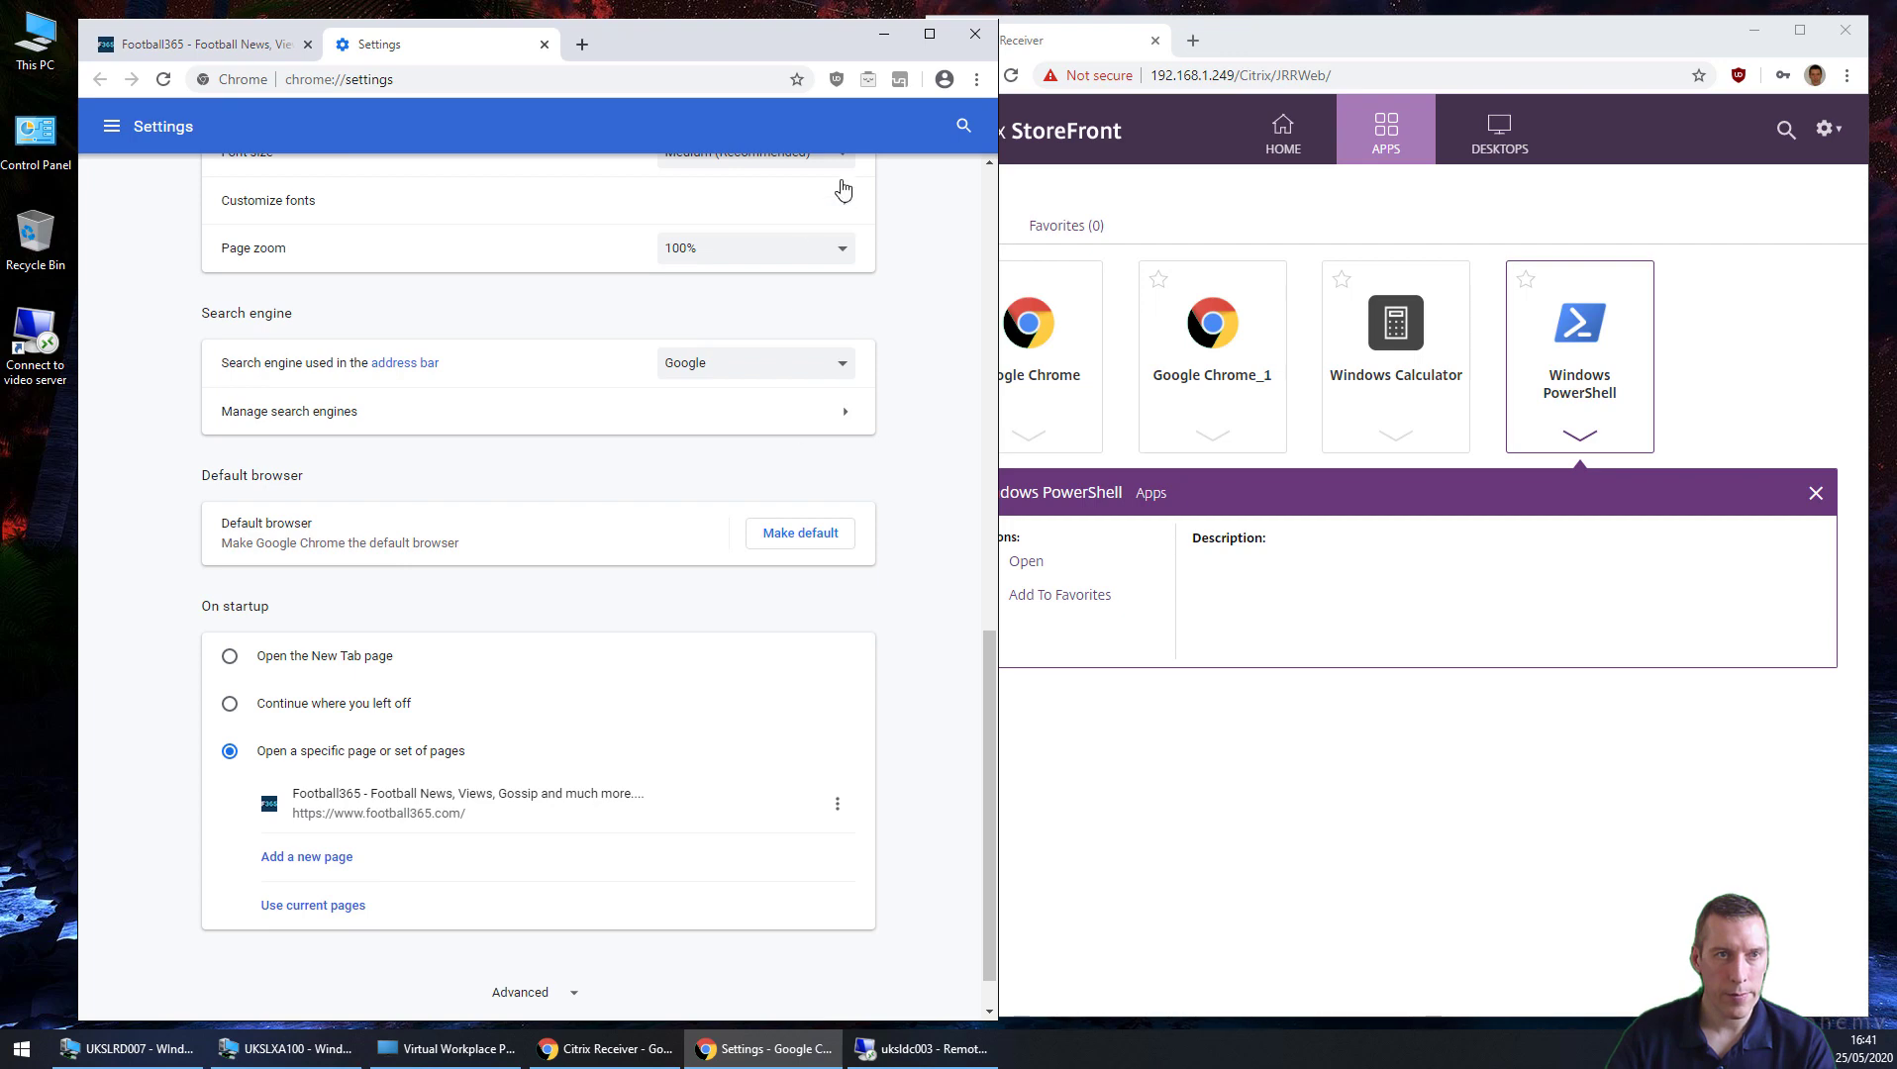
{"action": "left_click", "coordinate": [543, 44]}
{"action": "left_click", "coordinate": [974, 33]}
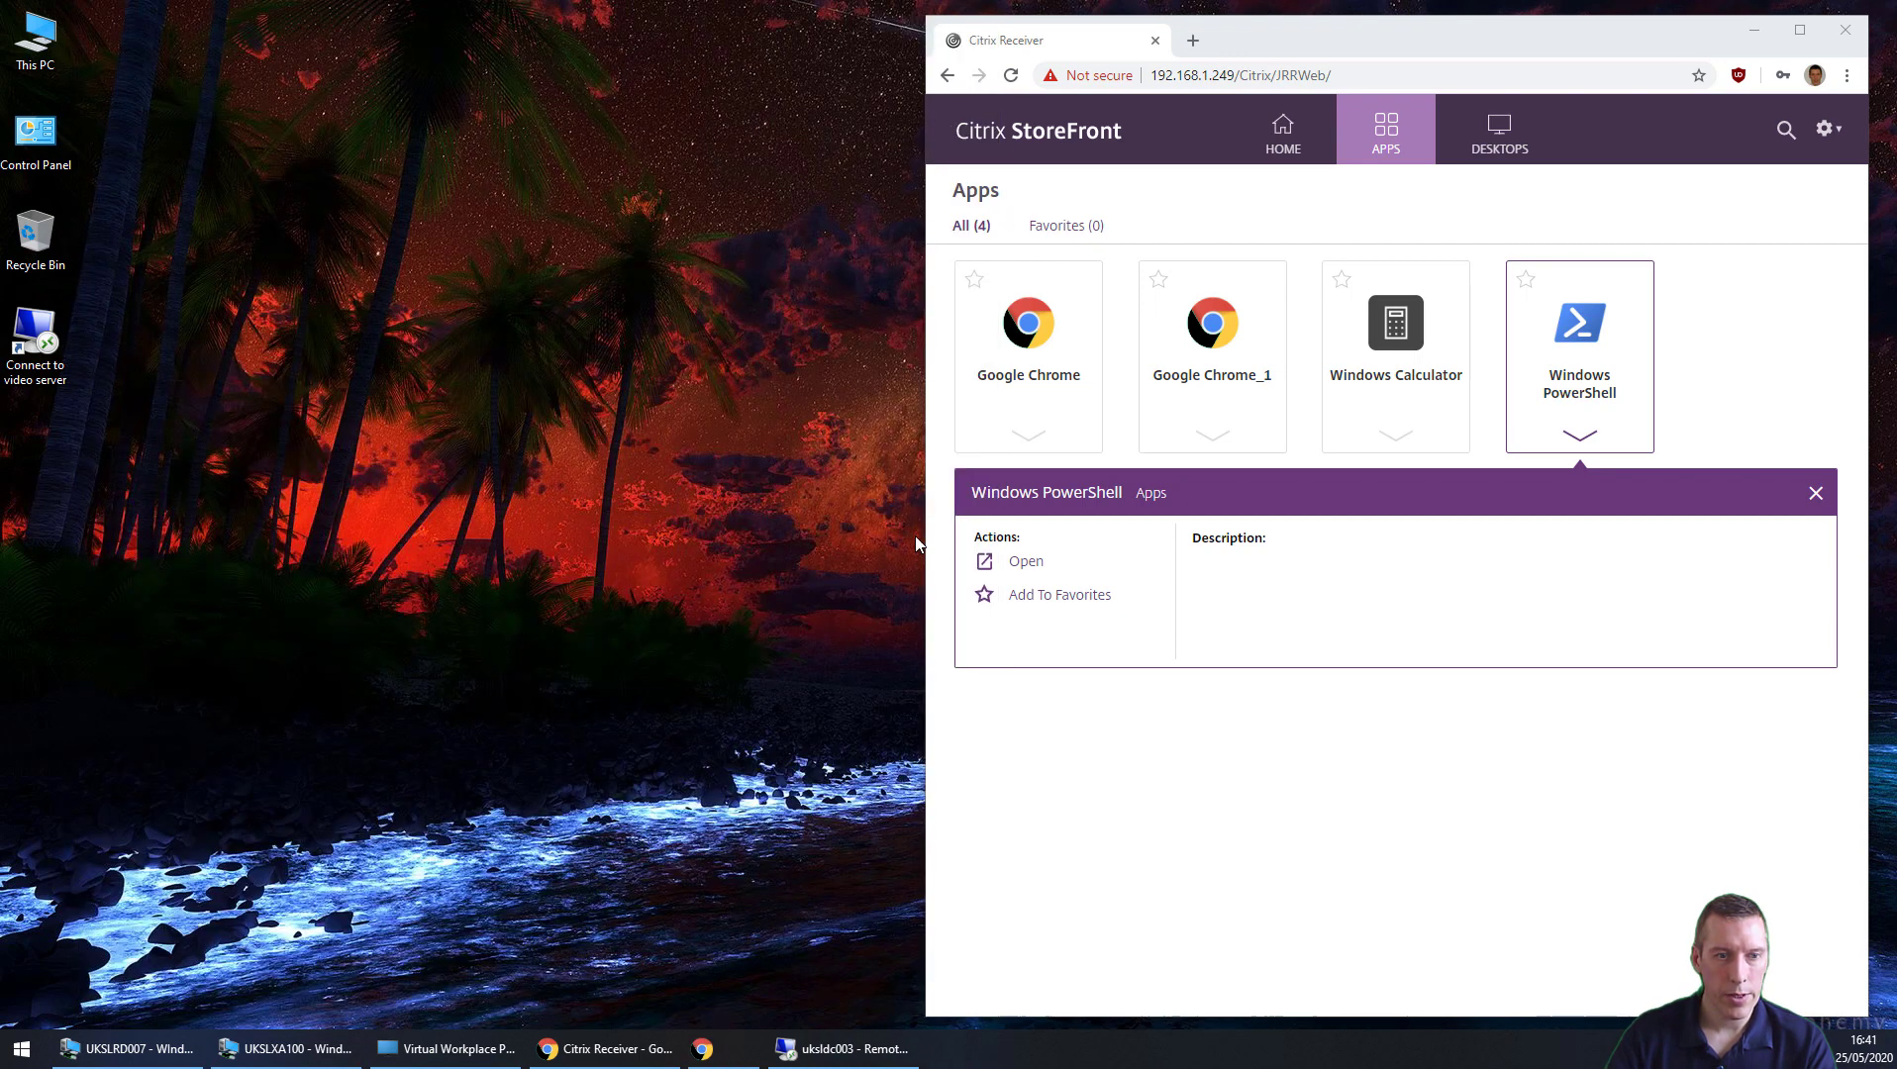
Step: Check the profile folder now holds only the 233,472 KB VHDX, then minimise the remote session
{"action": "left_click", "coordinate": [767, 1049]}
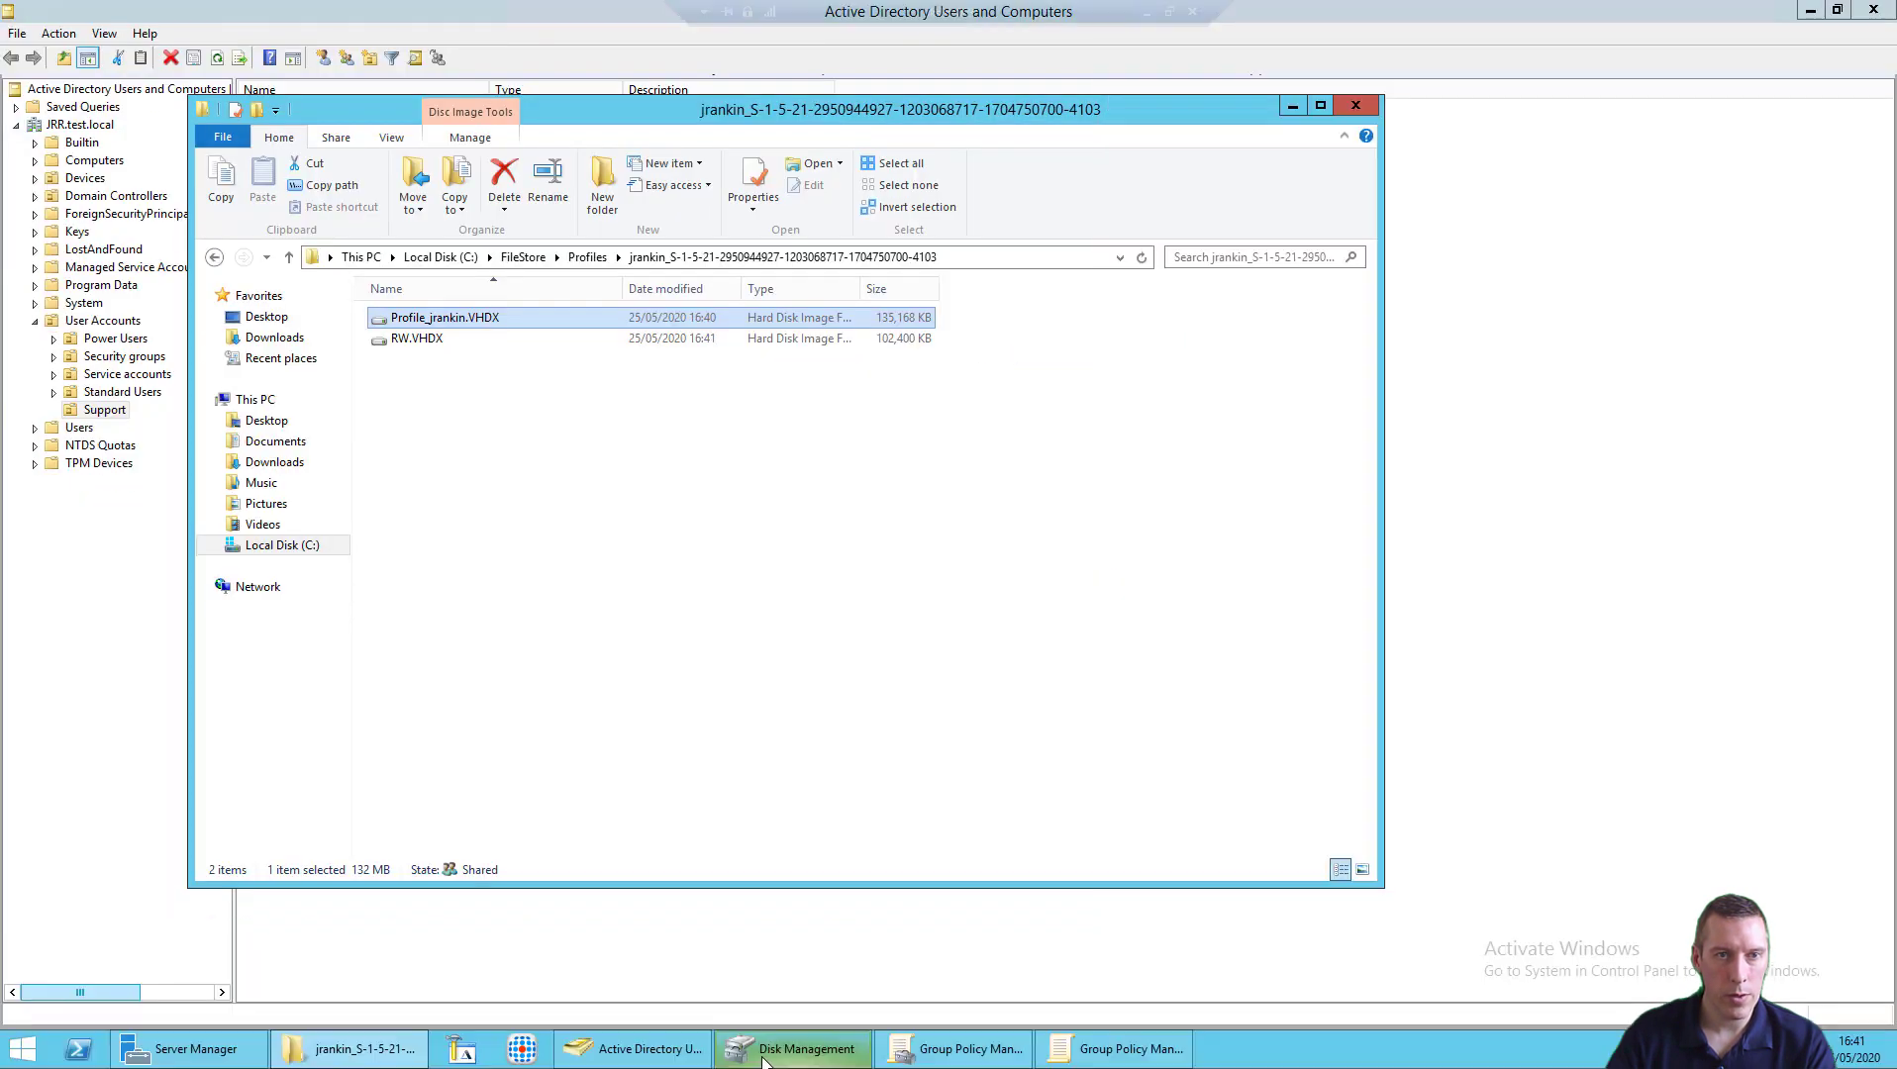
{"action": "left_click", "coordinate": [649, 431]}
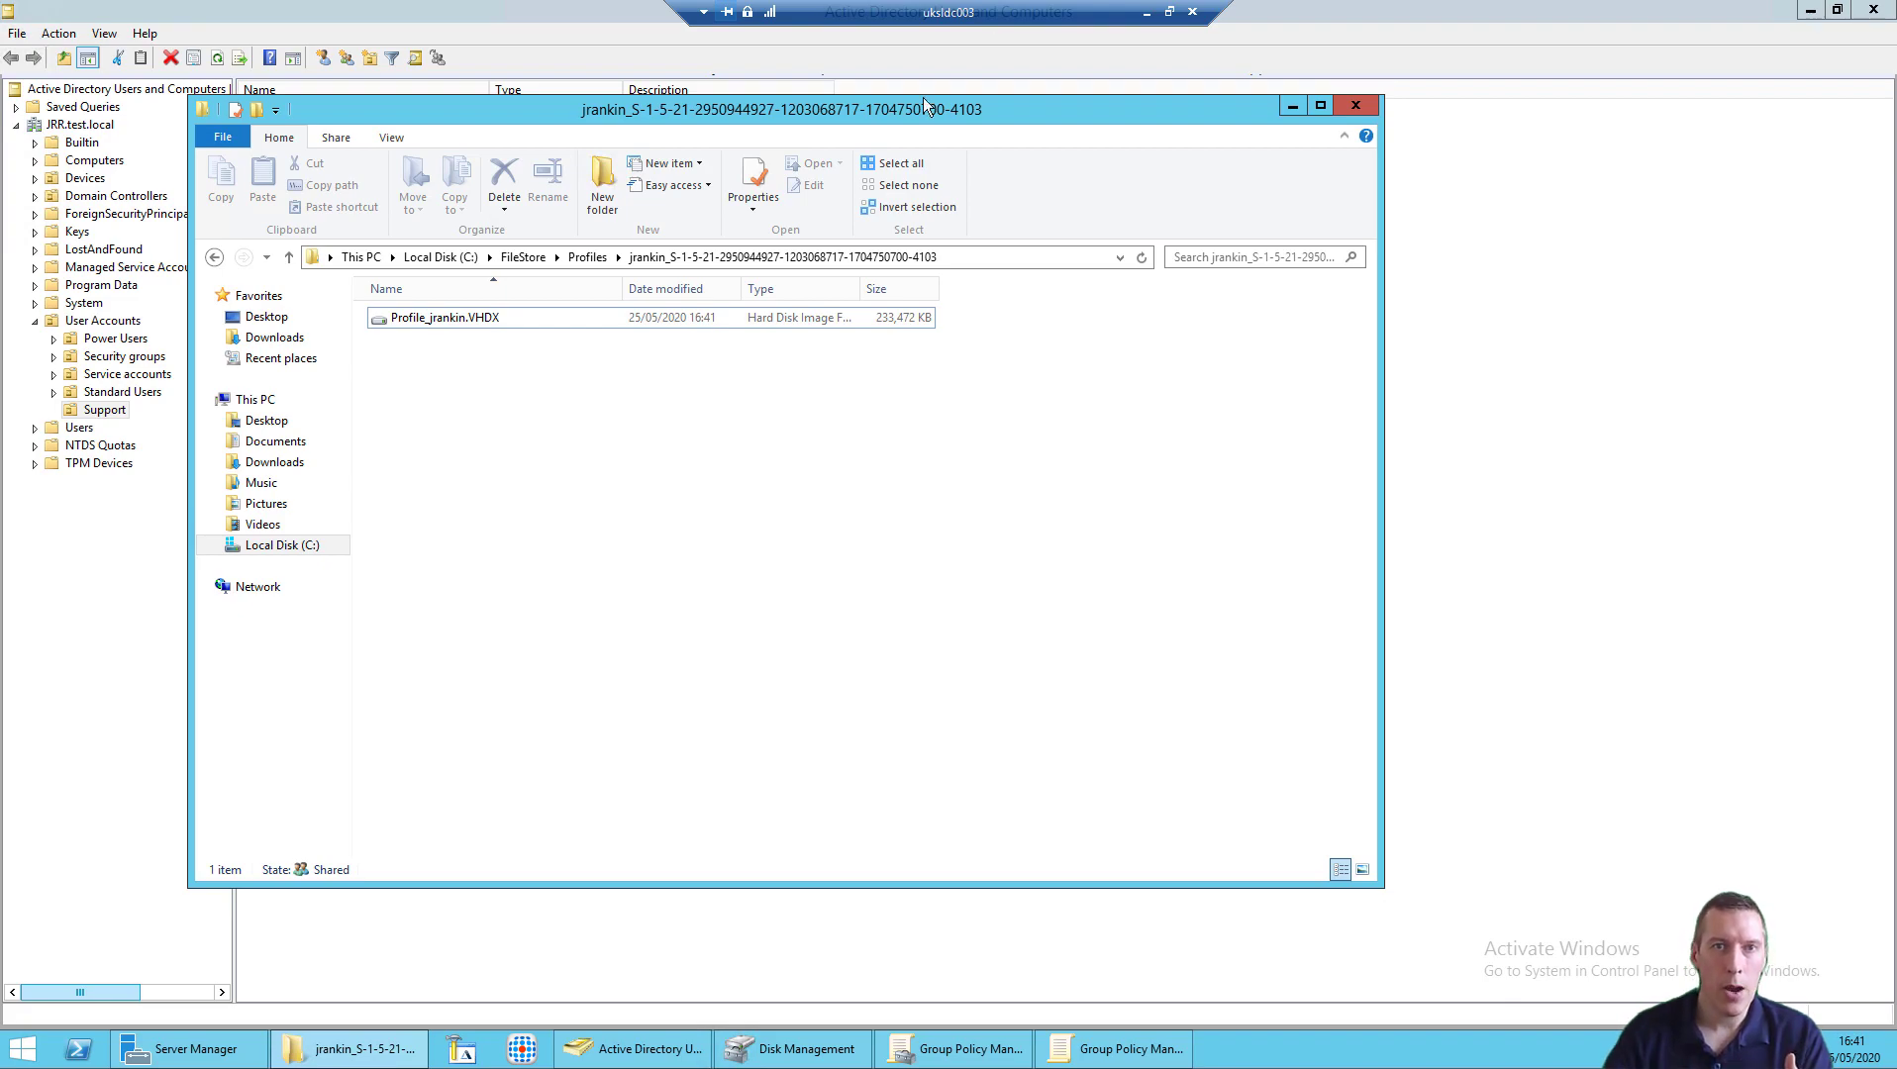
{"action": "left_click", "coordinate": [1147, 13]}
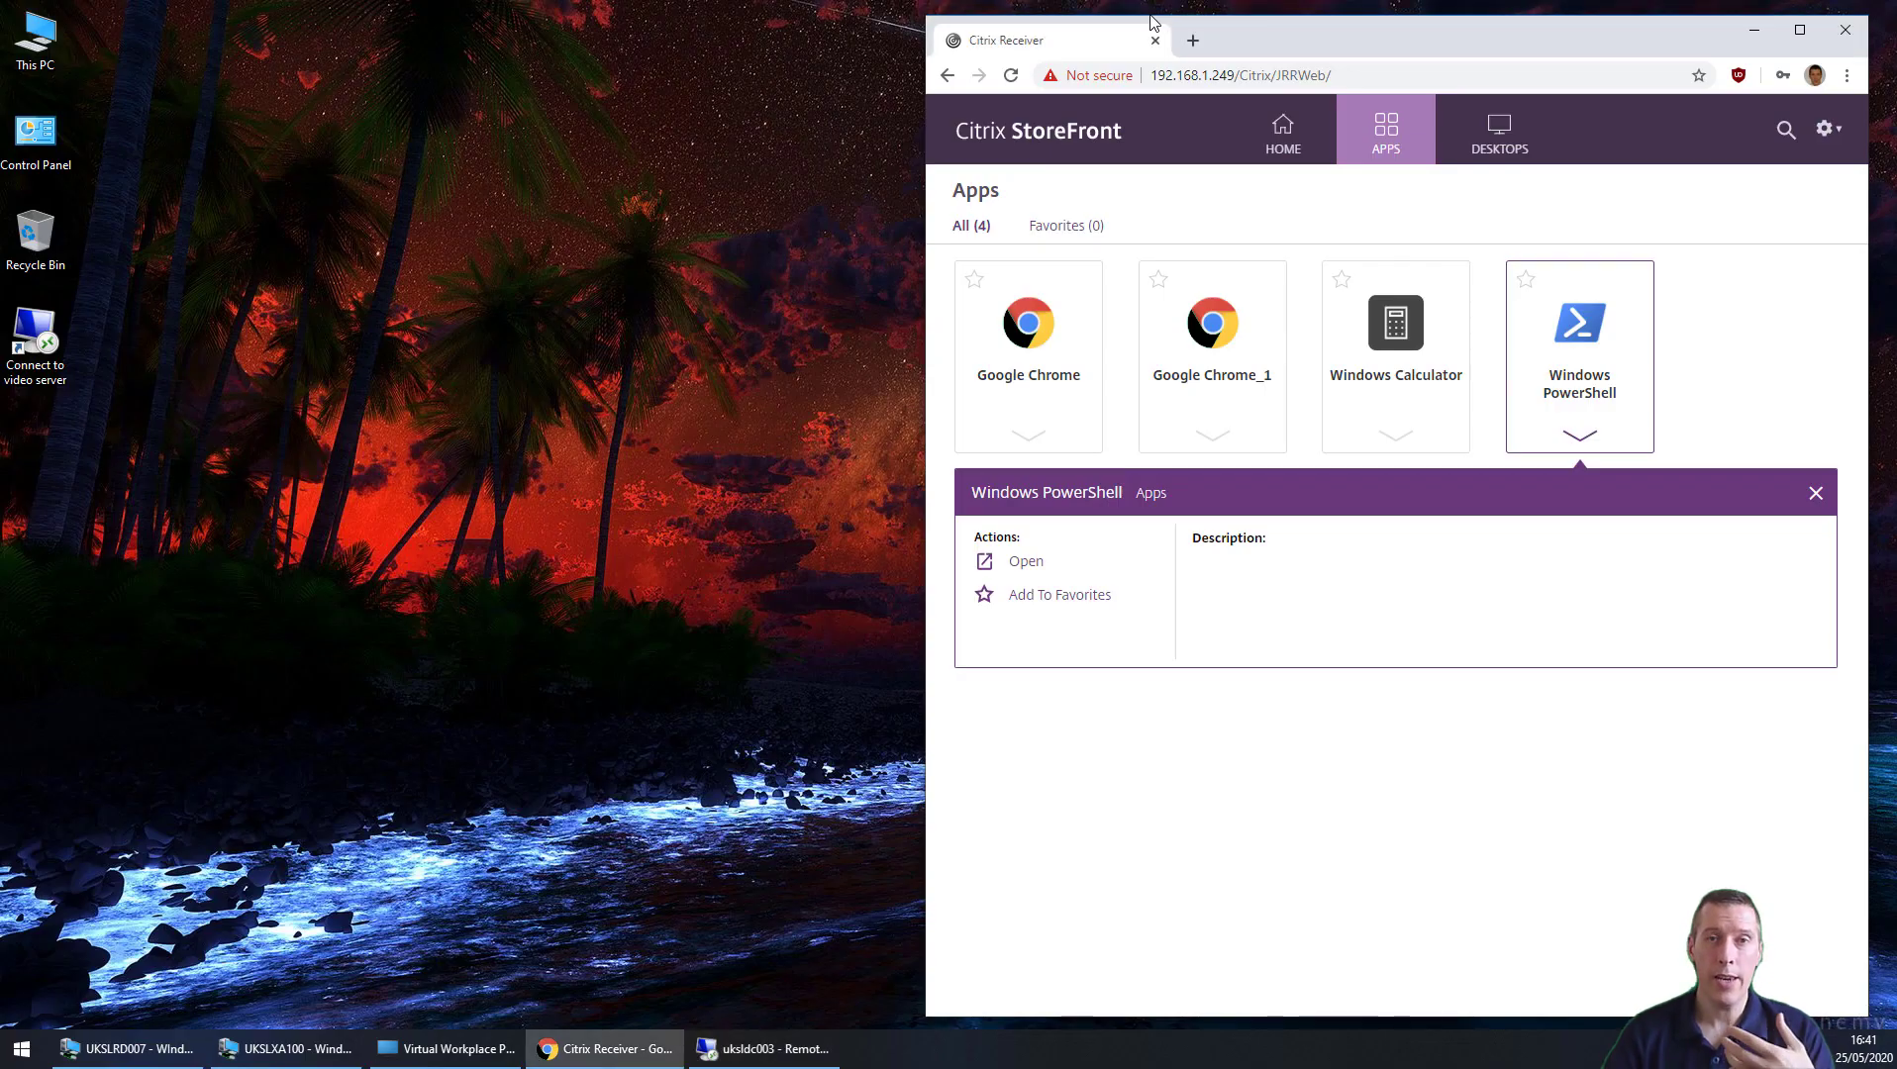
Step: Launch the published Google Chrome app from its details panel and confirm it opens on Football365
{"action": "left_click", "coordinate": [1025, 384]}
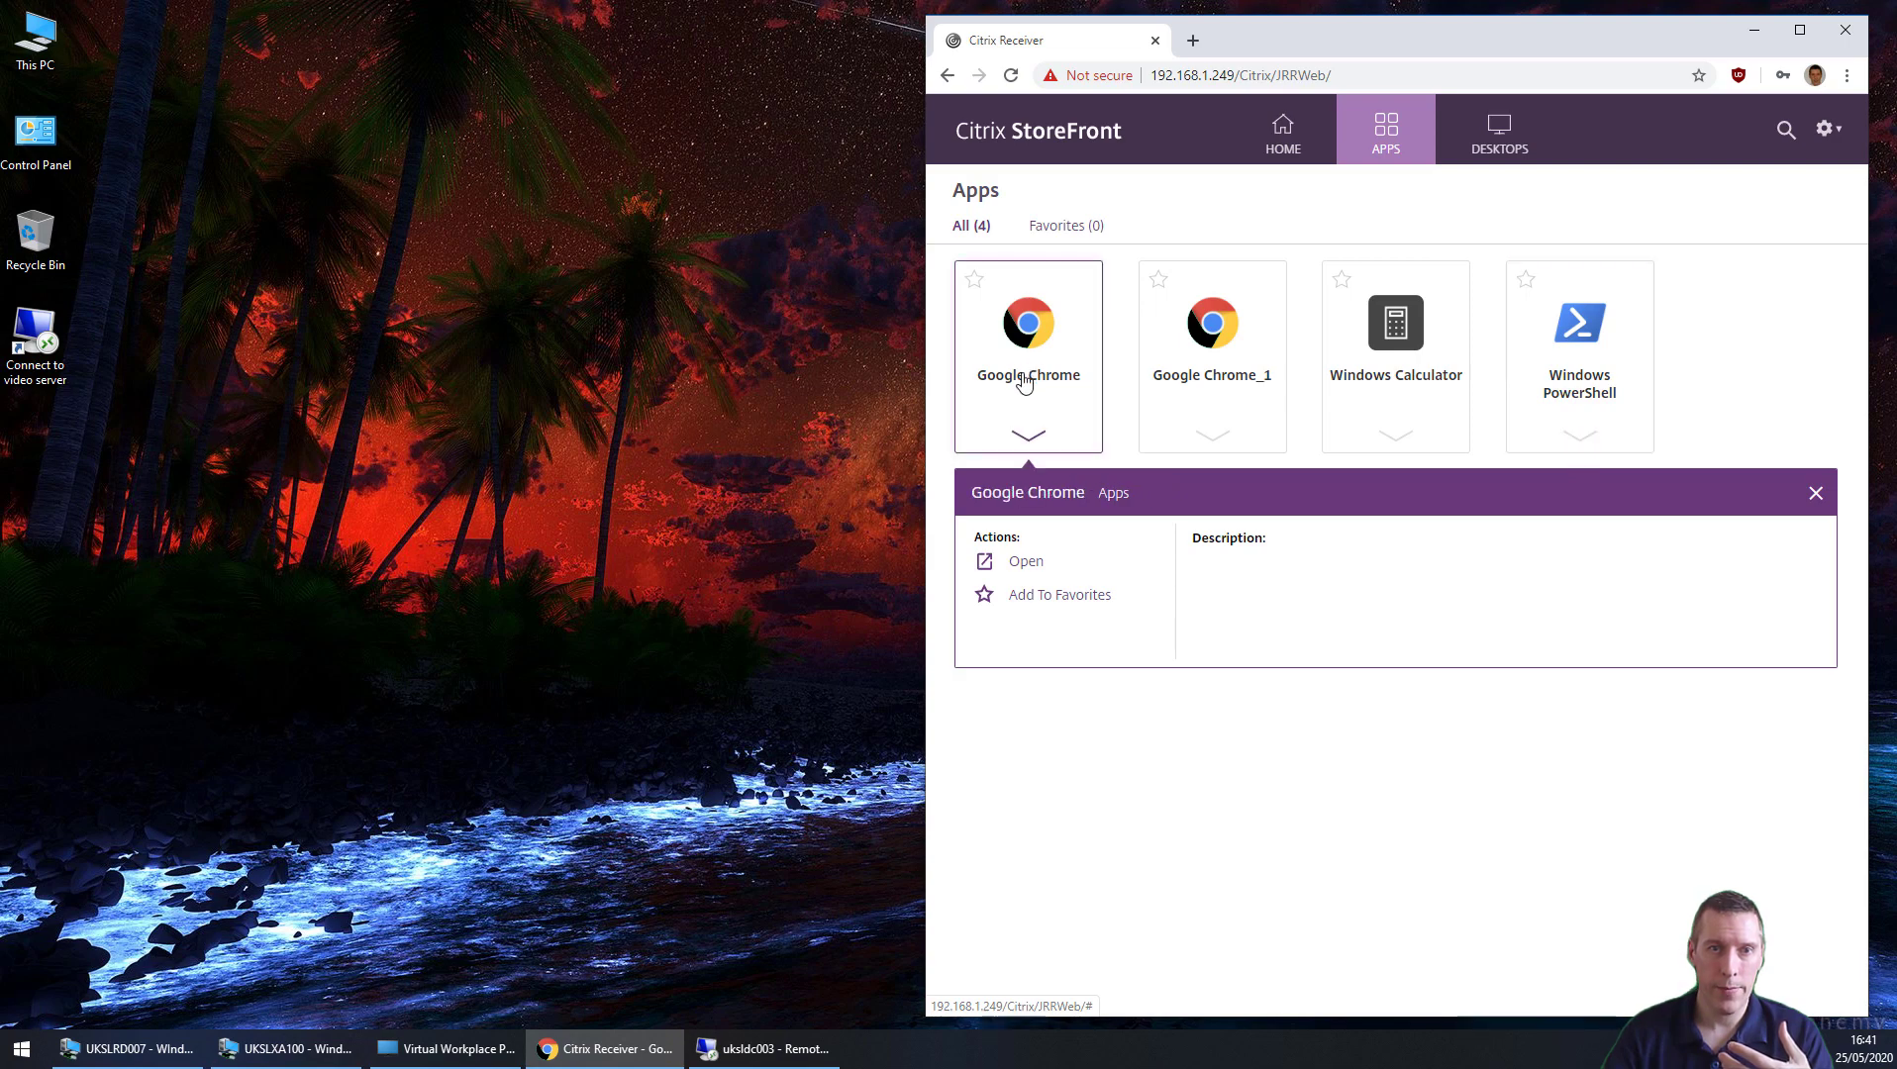
{"action": "left_click", "coordinate": [1019, 561]}
{"action": "left_click", "coordinate": [1367, 210]}
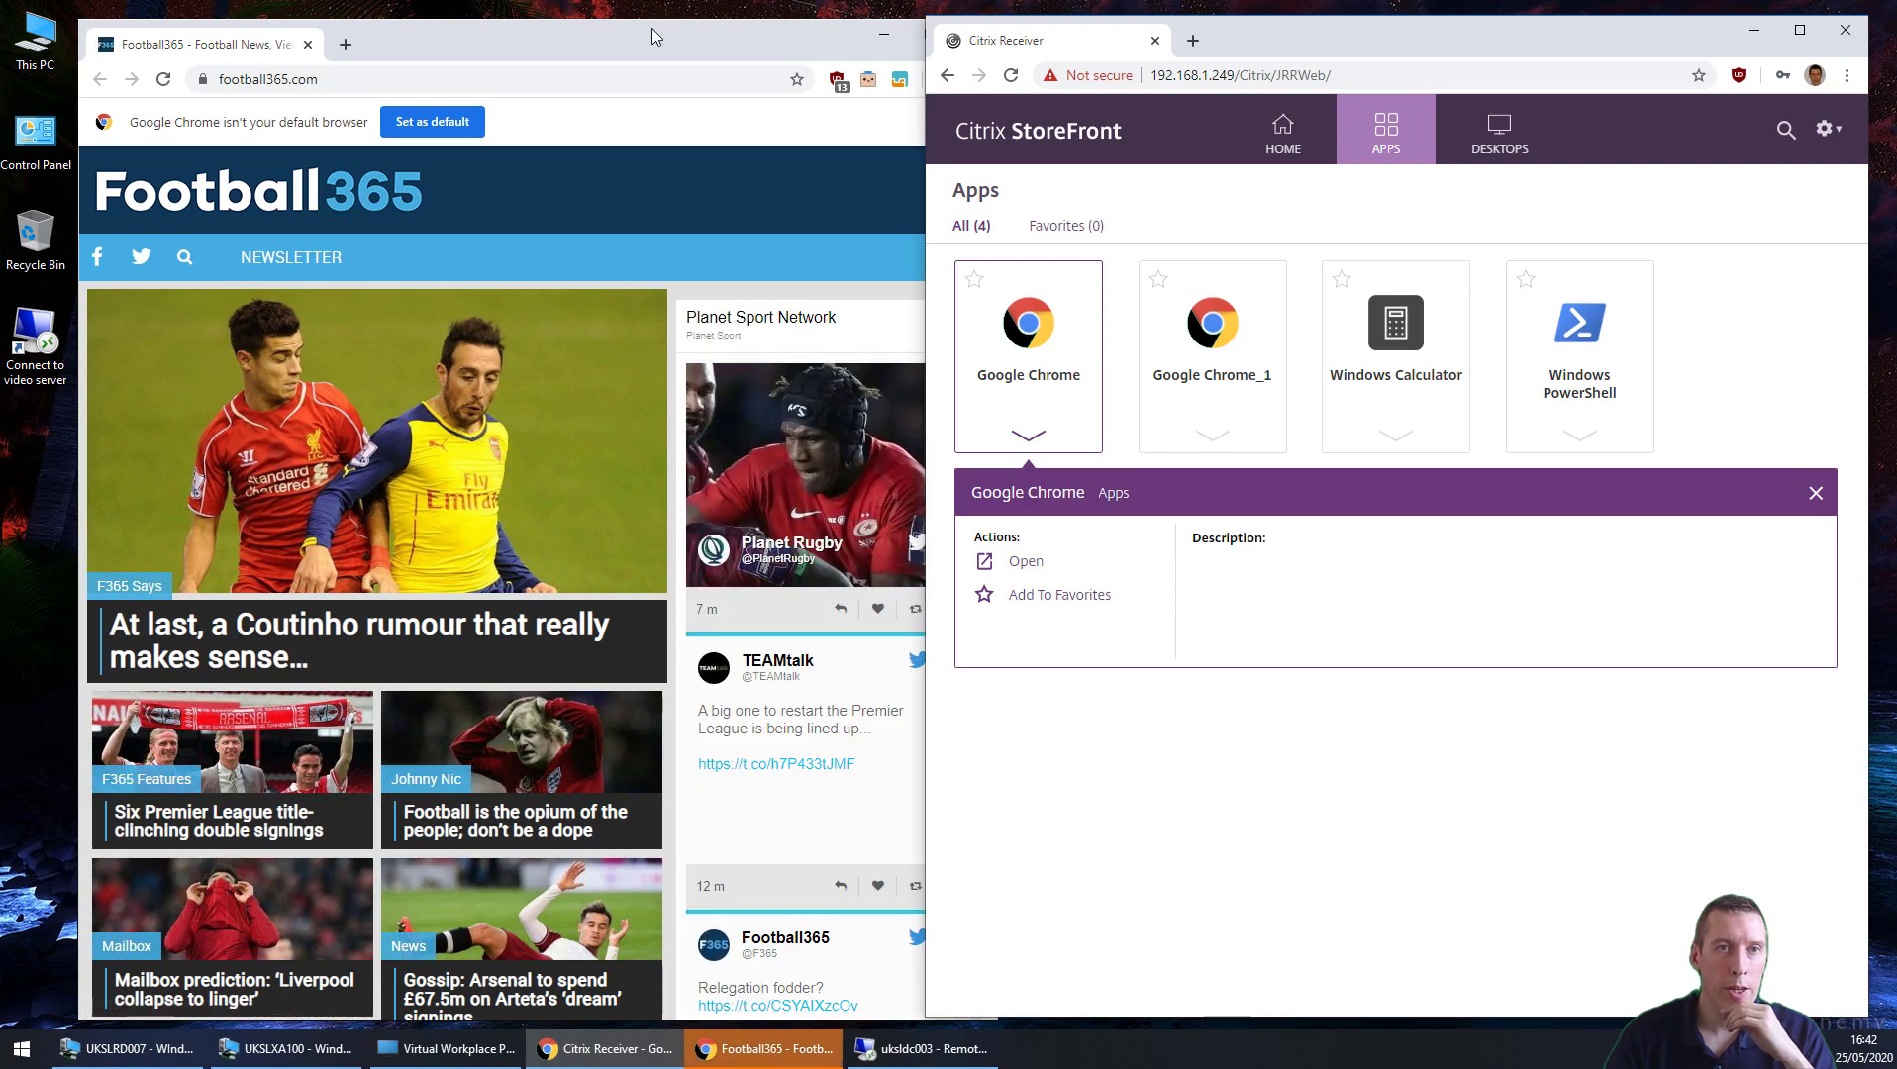
Step: Close Chrome, relaunch Google Chrome from StoreFront, and move the Football365 window left
{"action": "left_click", "coordinate": [650, 28]}
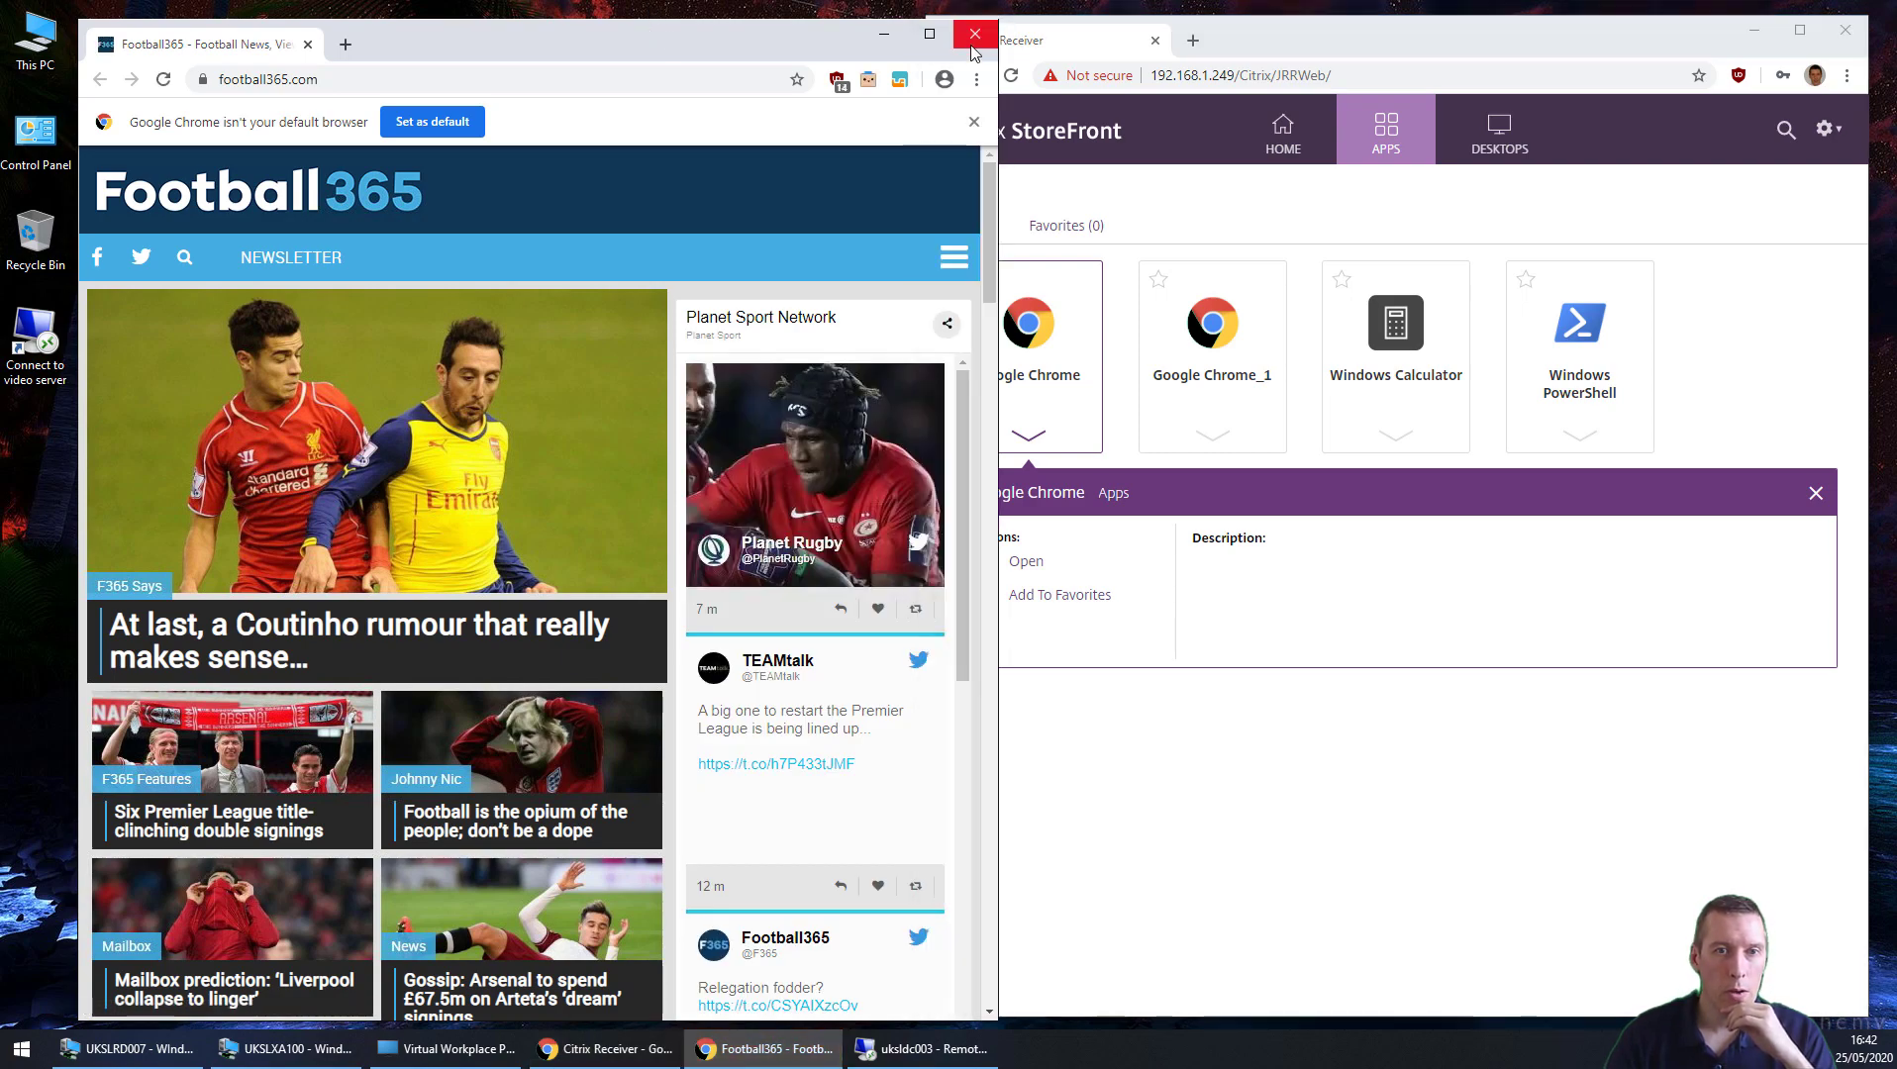
{"action": "left_click", "coordinate": [975, 34]}
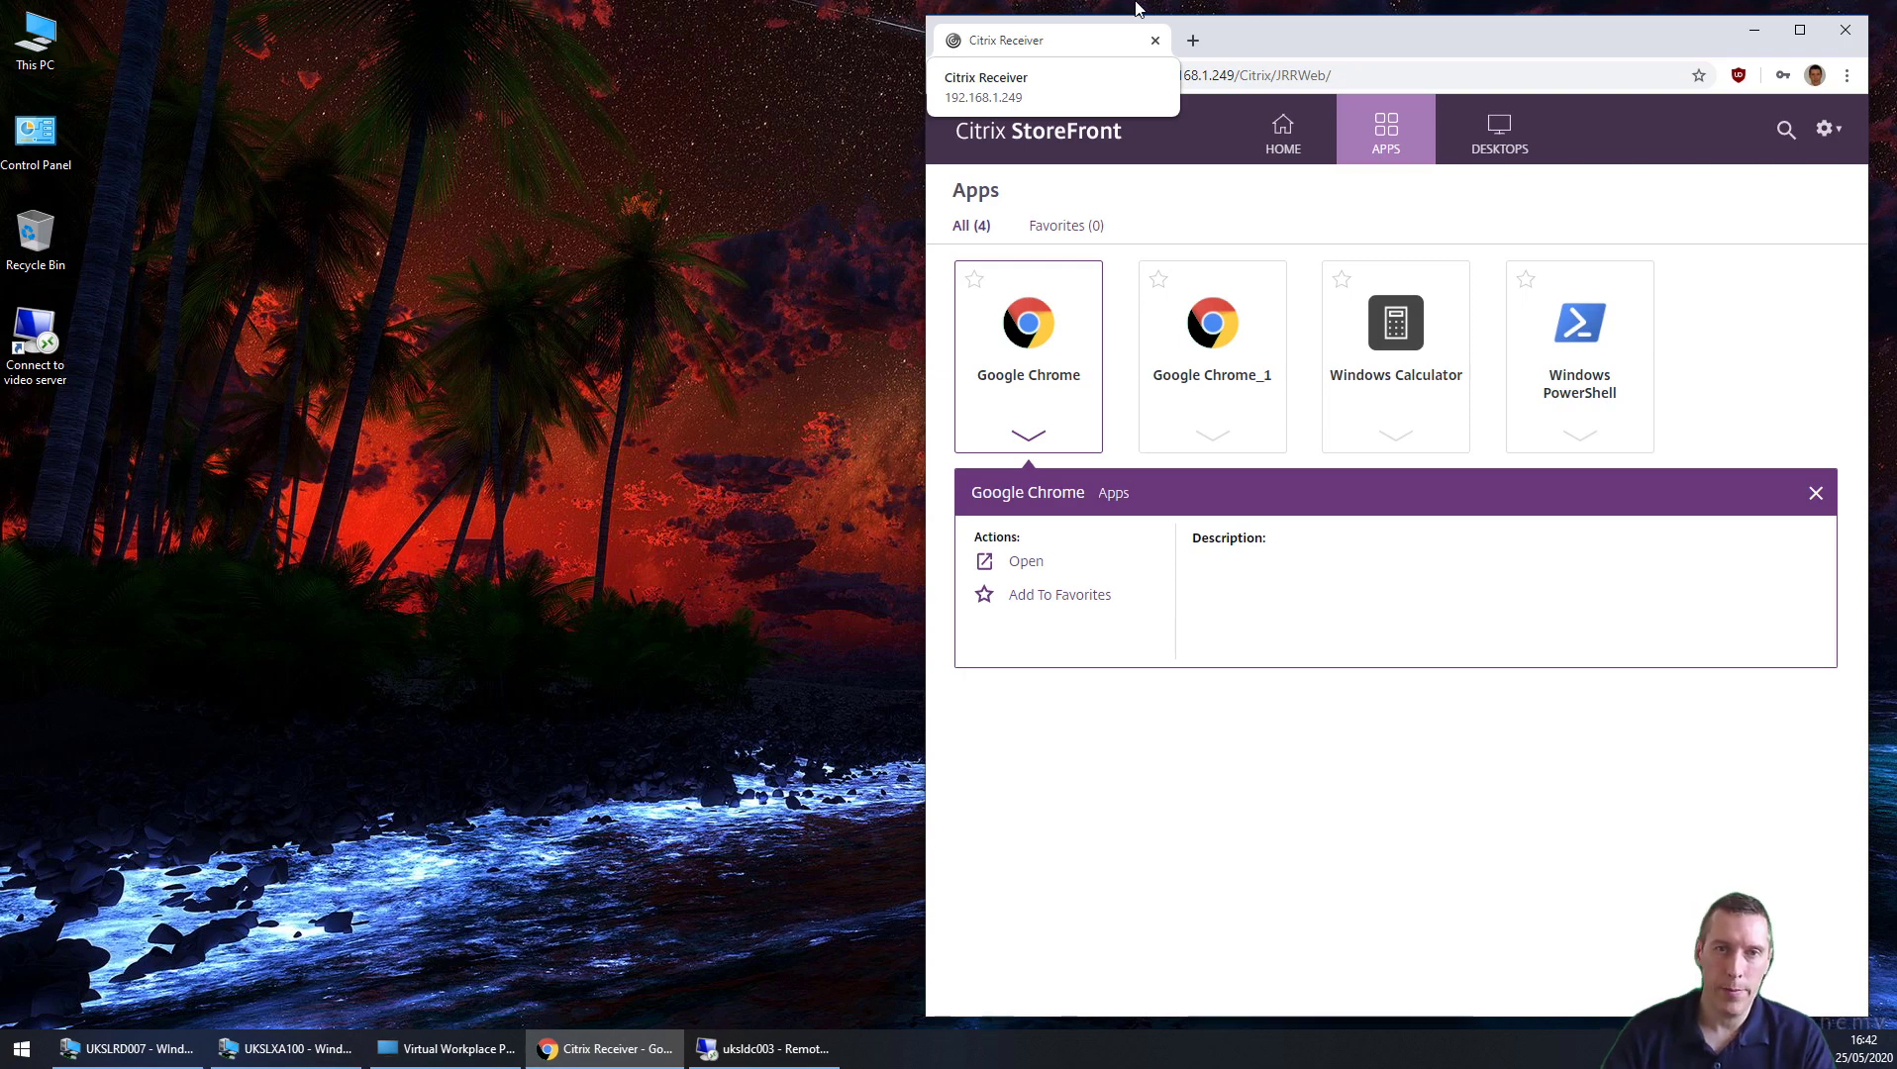
{"action": "left_click", "coordinate": [1041, 324]}
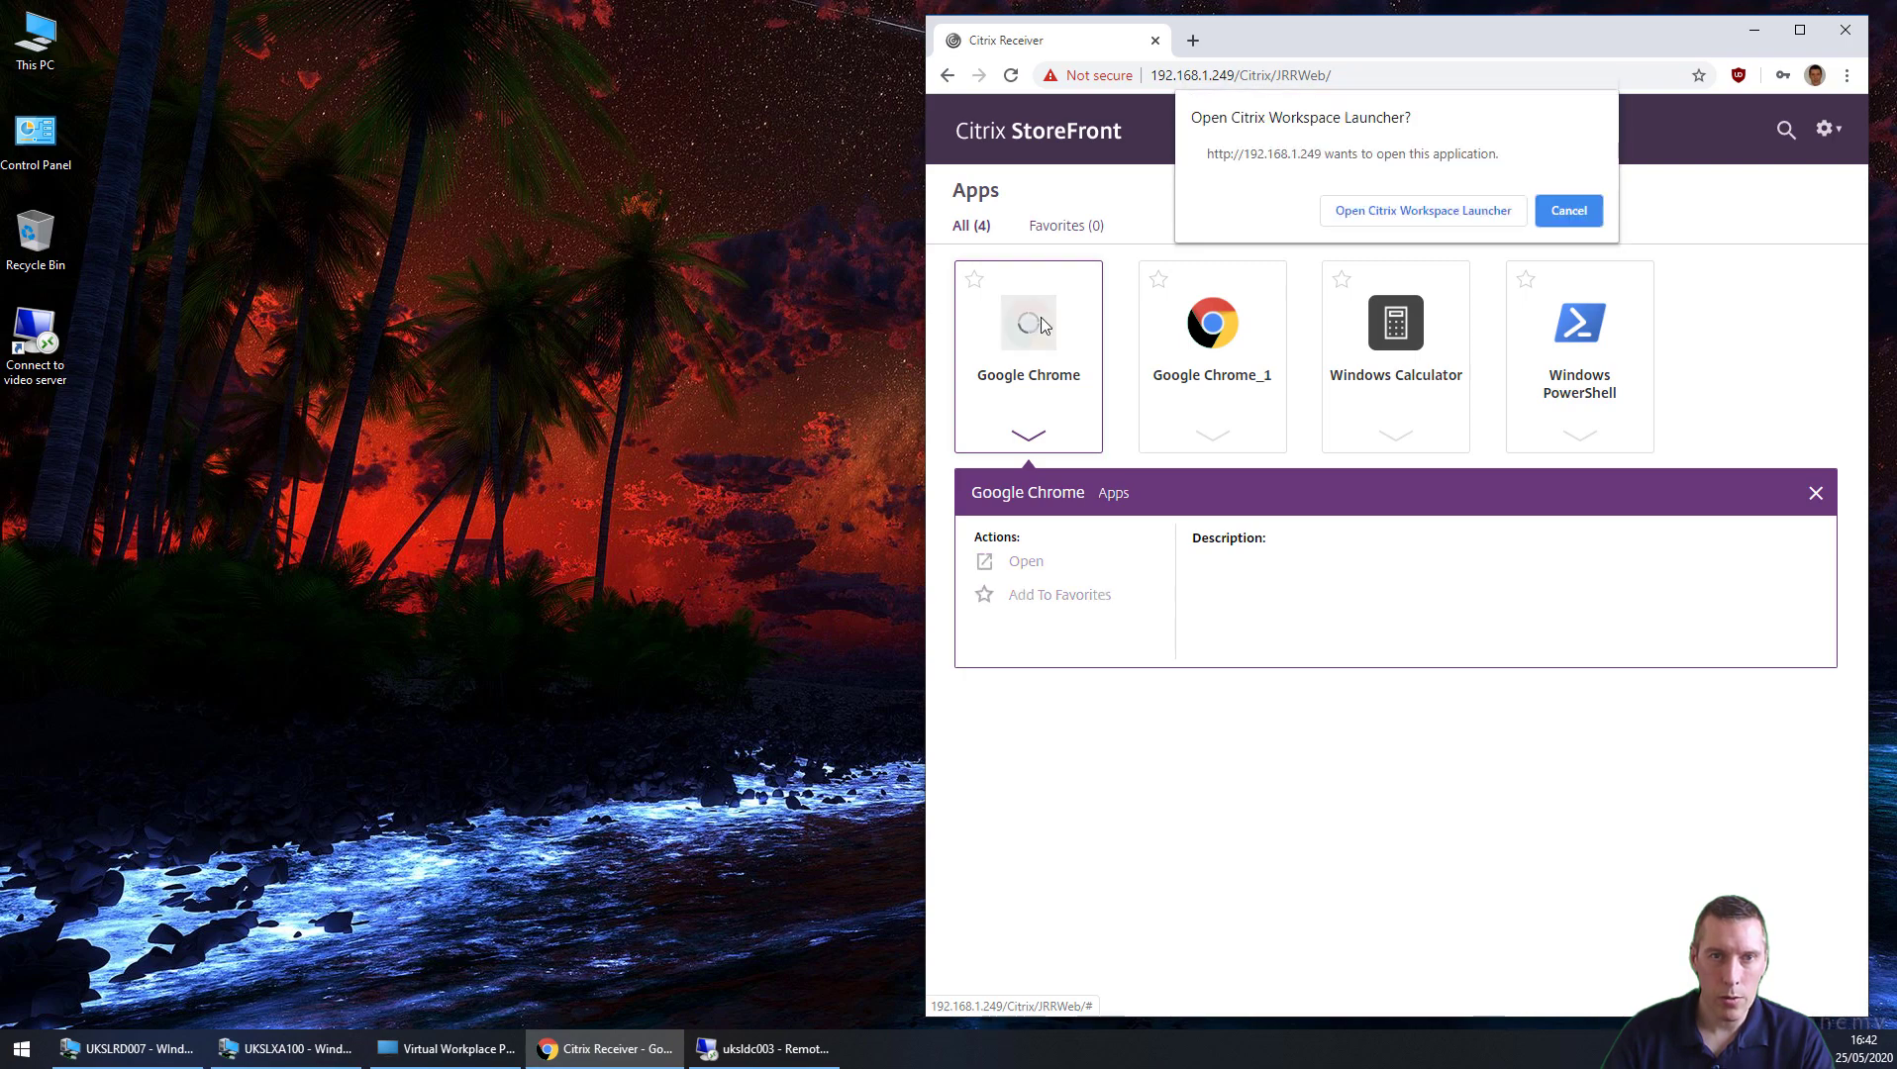
{"action": "left_click", "coordinate": [1384, 229]}
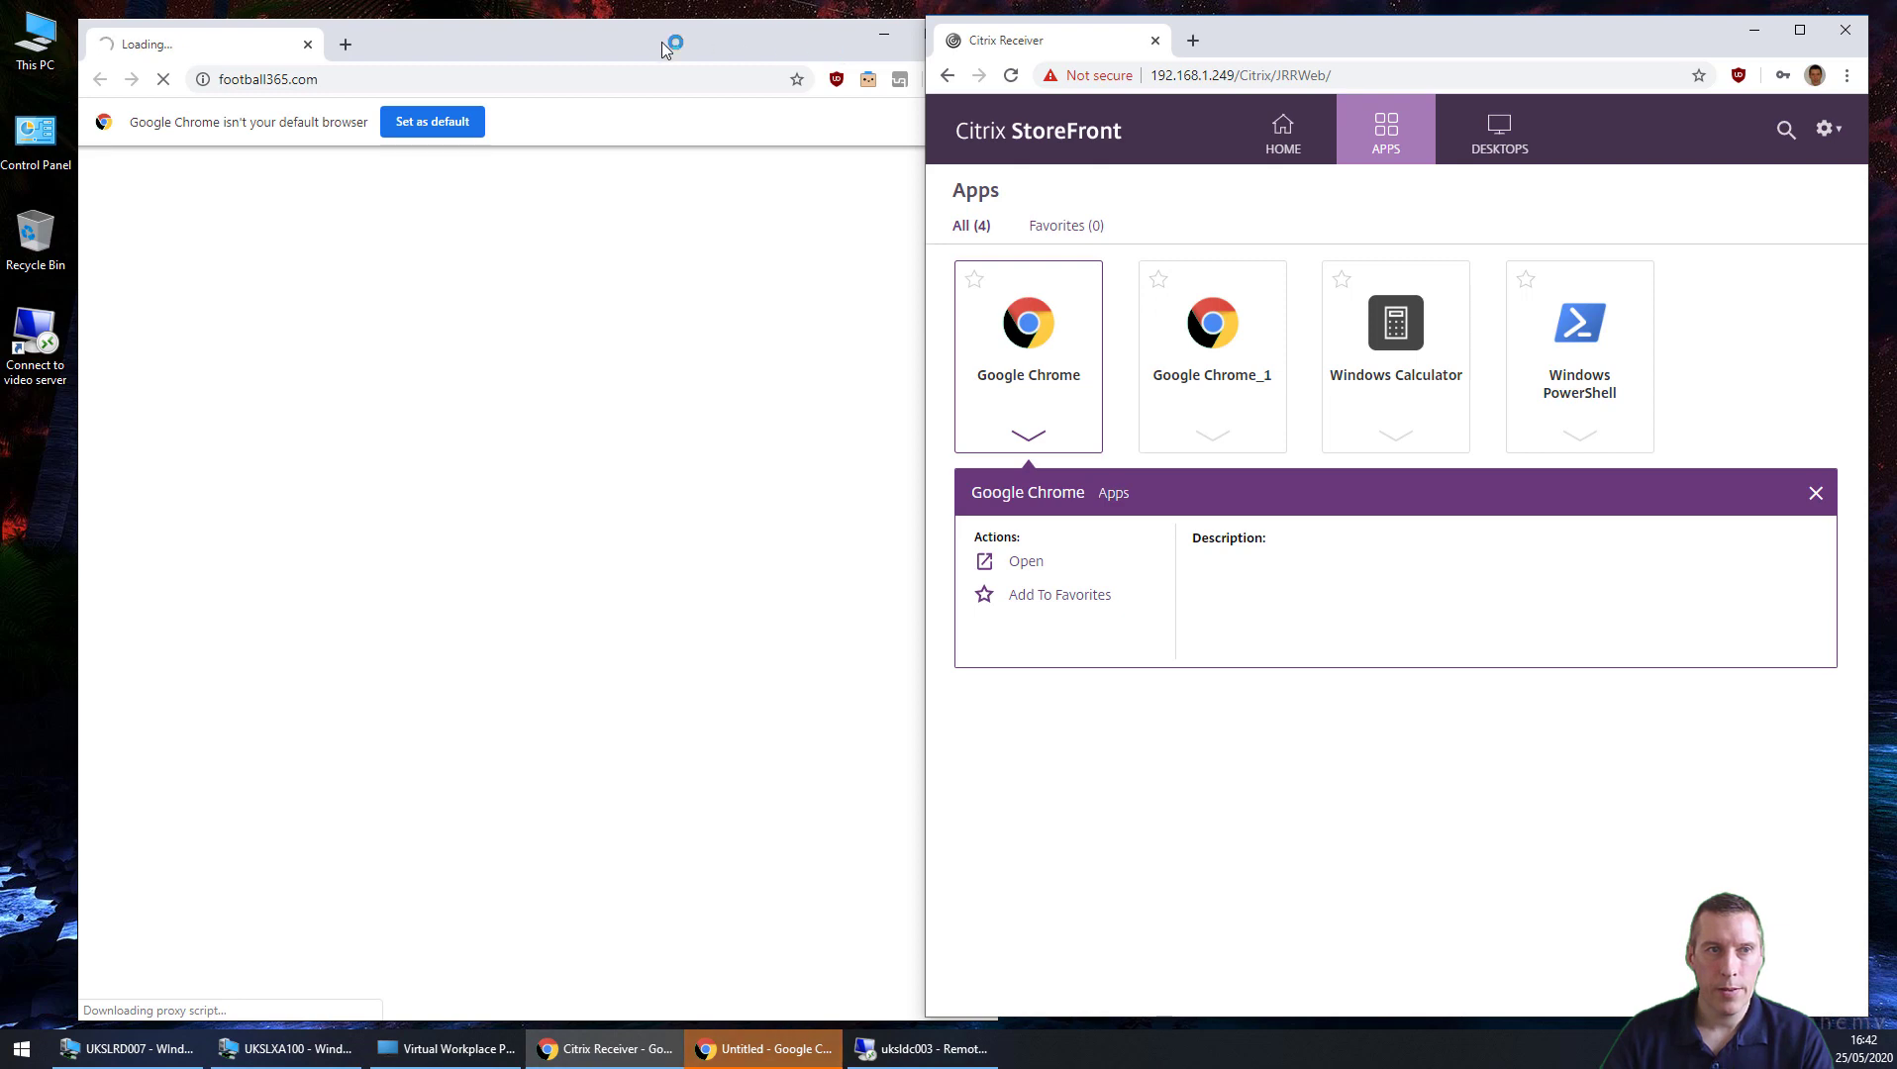
{"action": "left_click_drag", "start_coordinate": [661, 42], "coordinate": [590, 38]}
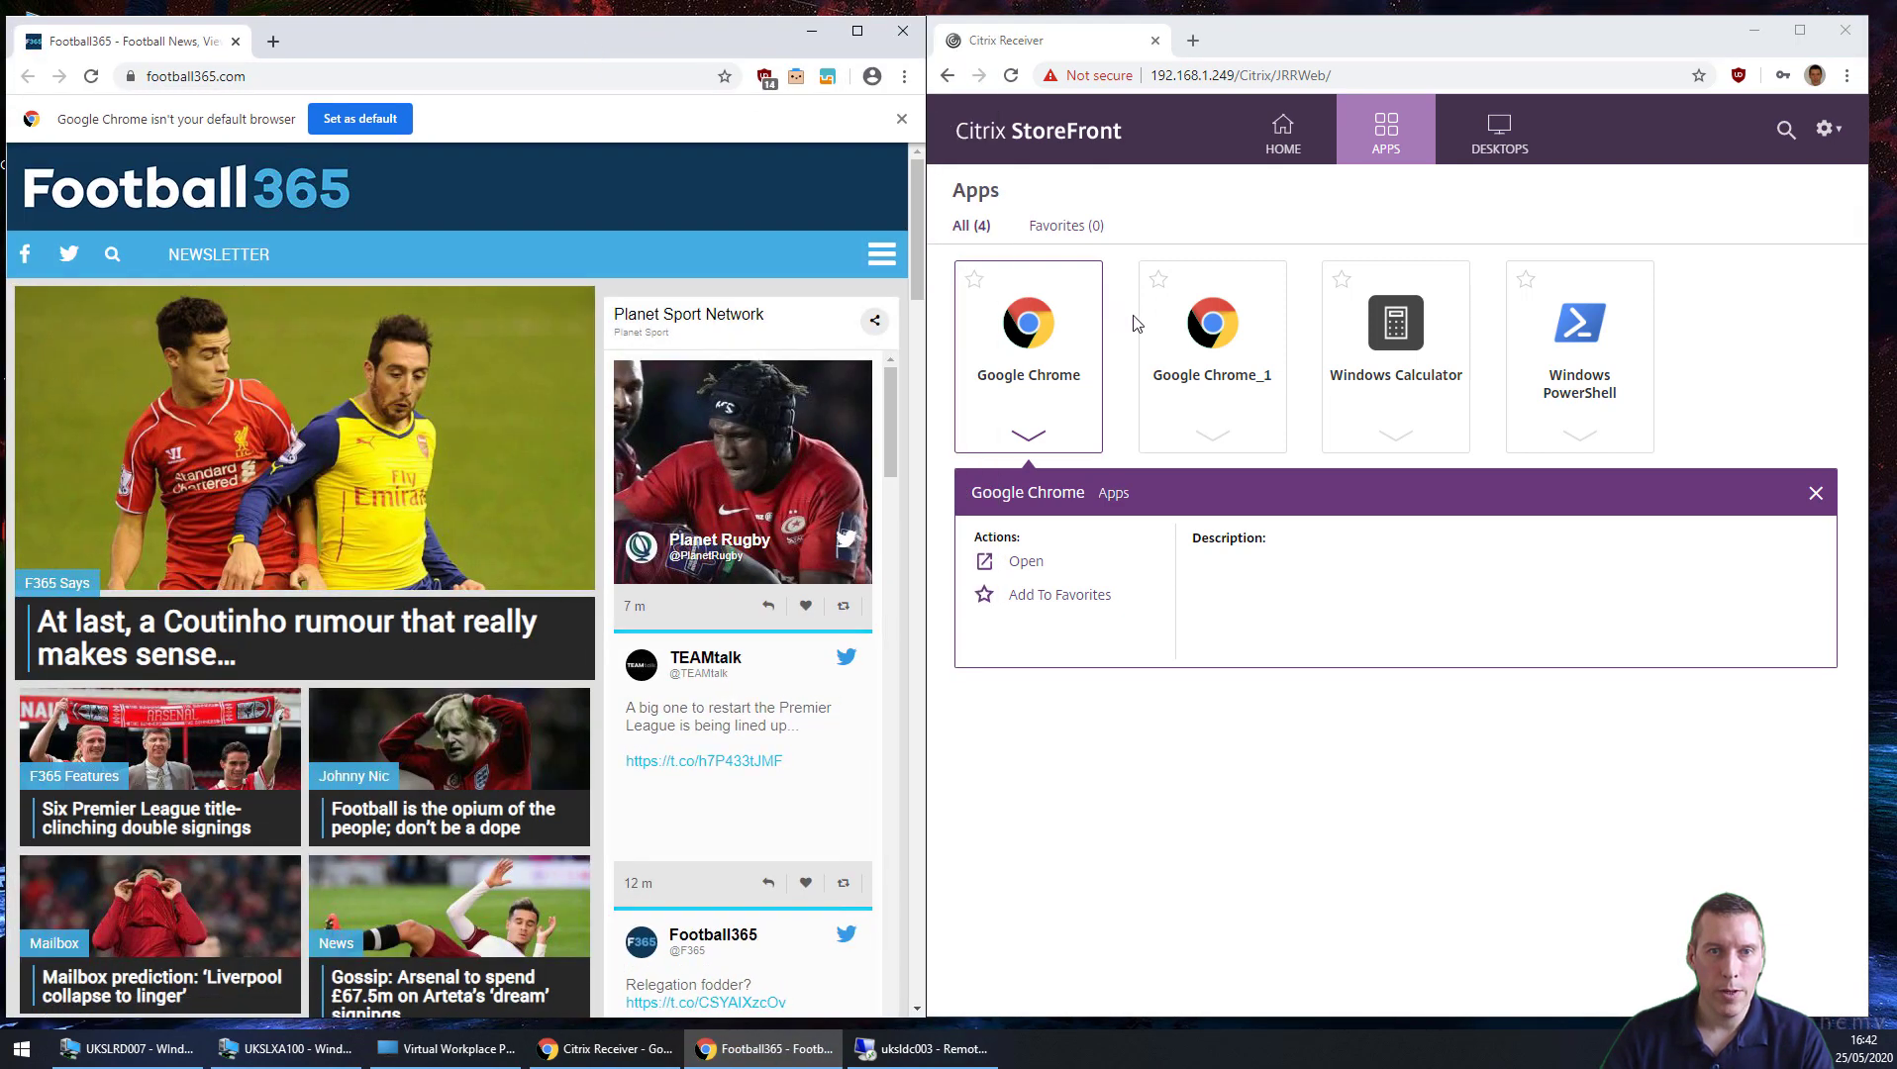
Step: Launch Google Chrome_1 as a second Football365 session and move its window to the right
{"action": "left_click", "coordinate": [1218, 339]}
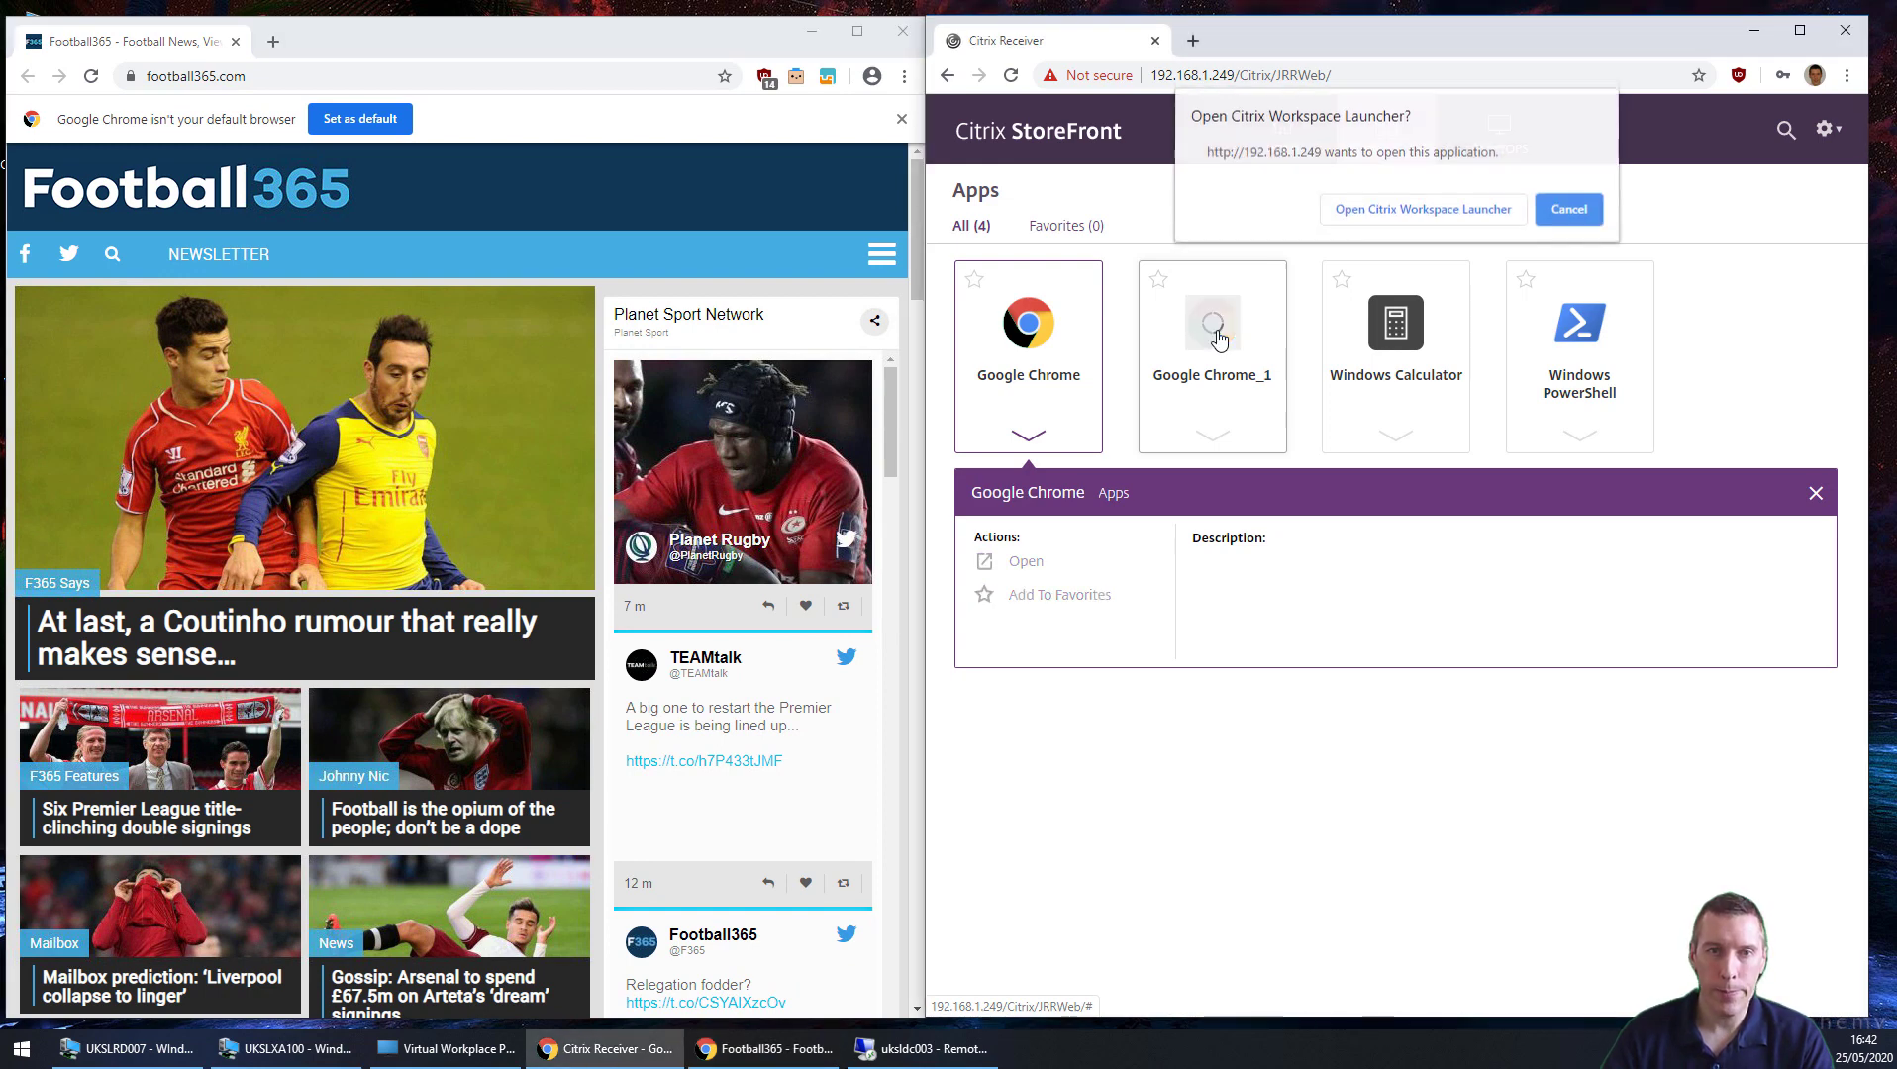
{"action": "left_click", "coordinate": [1352, 212]}
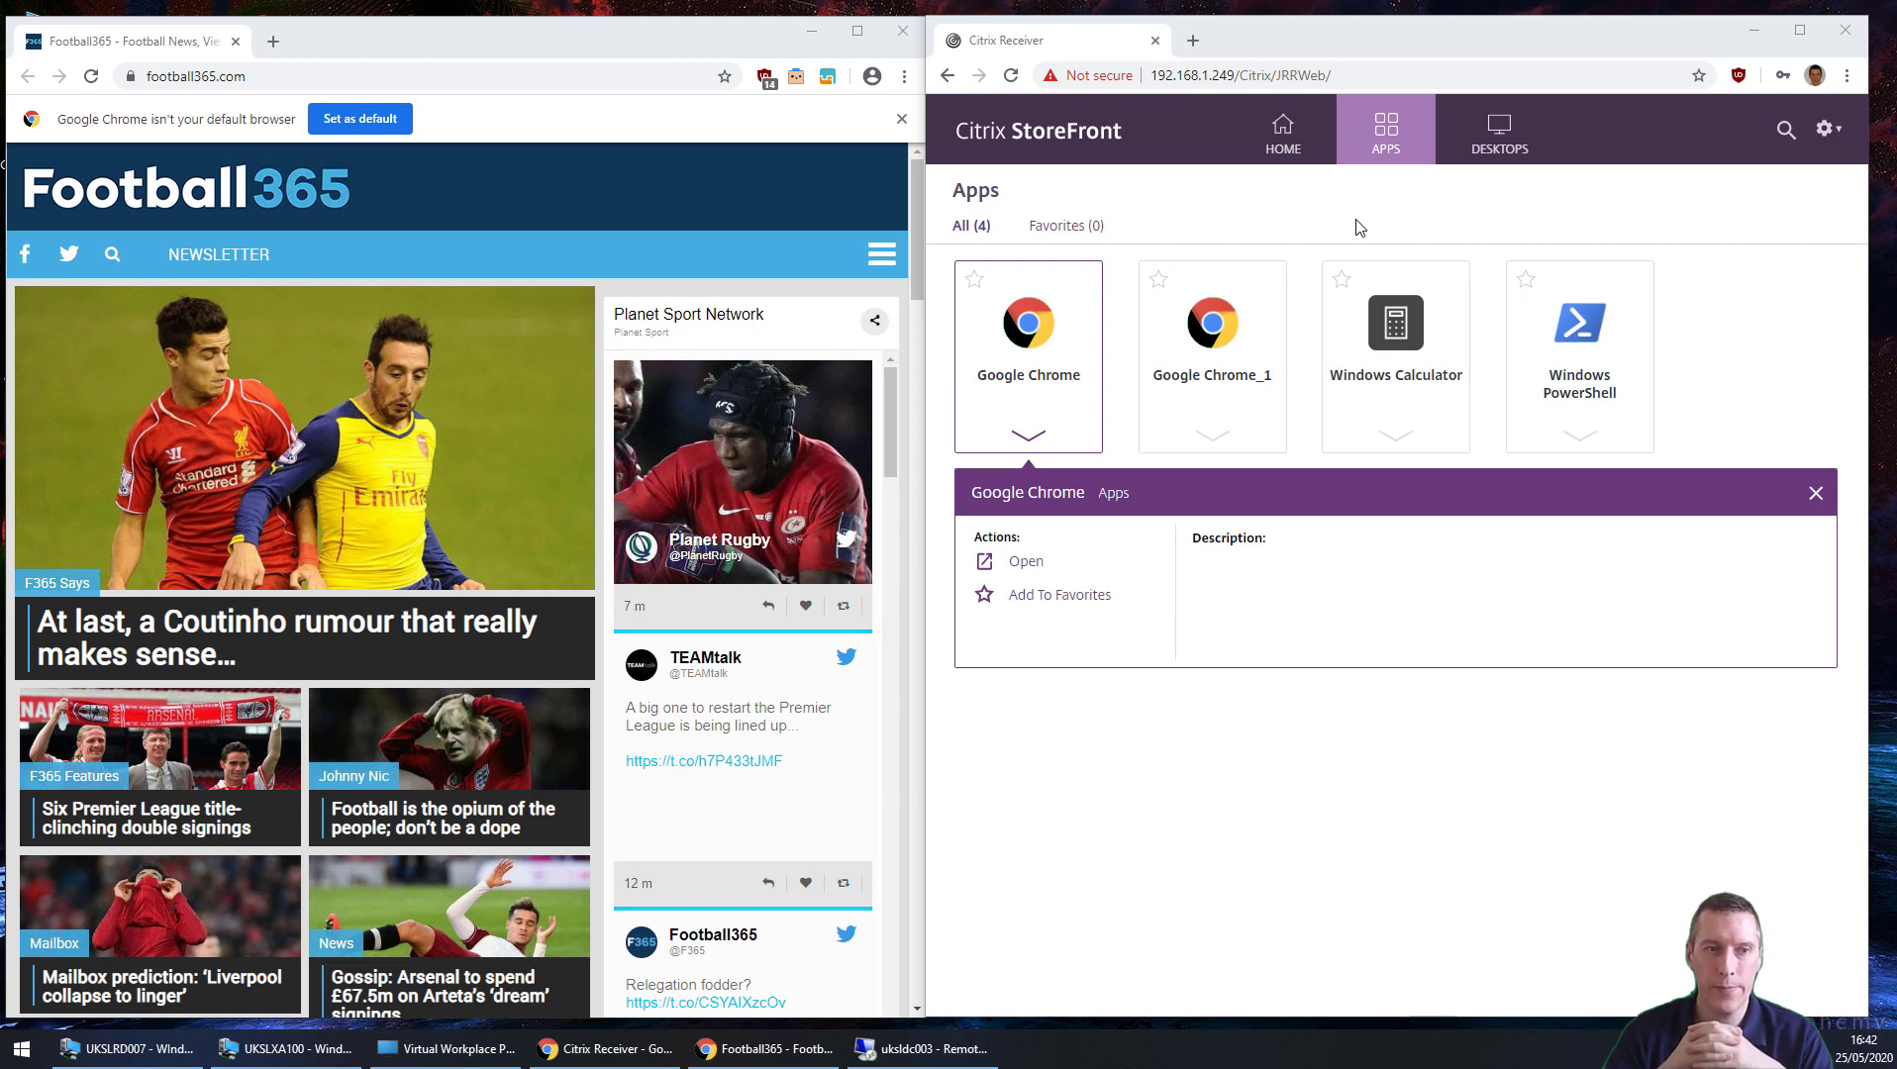
{"action": "left_click", "coordinate": [1358, 227]}
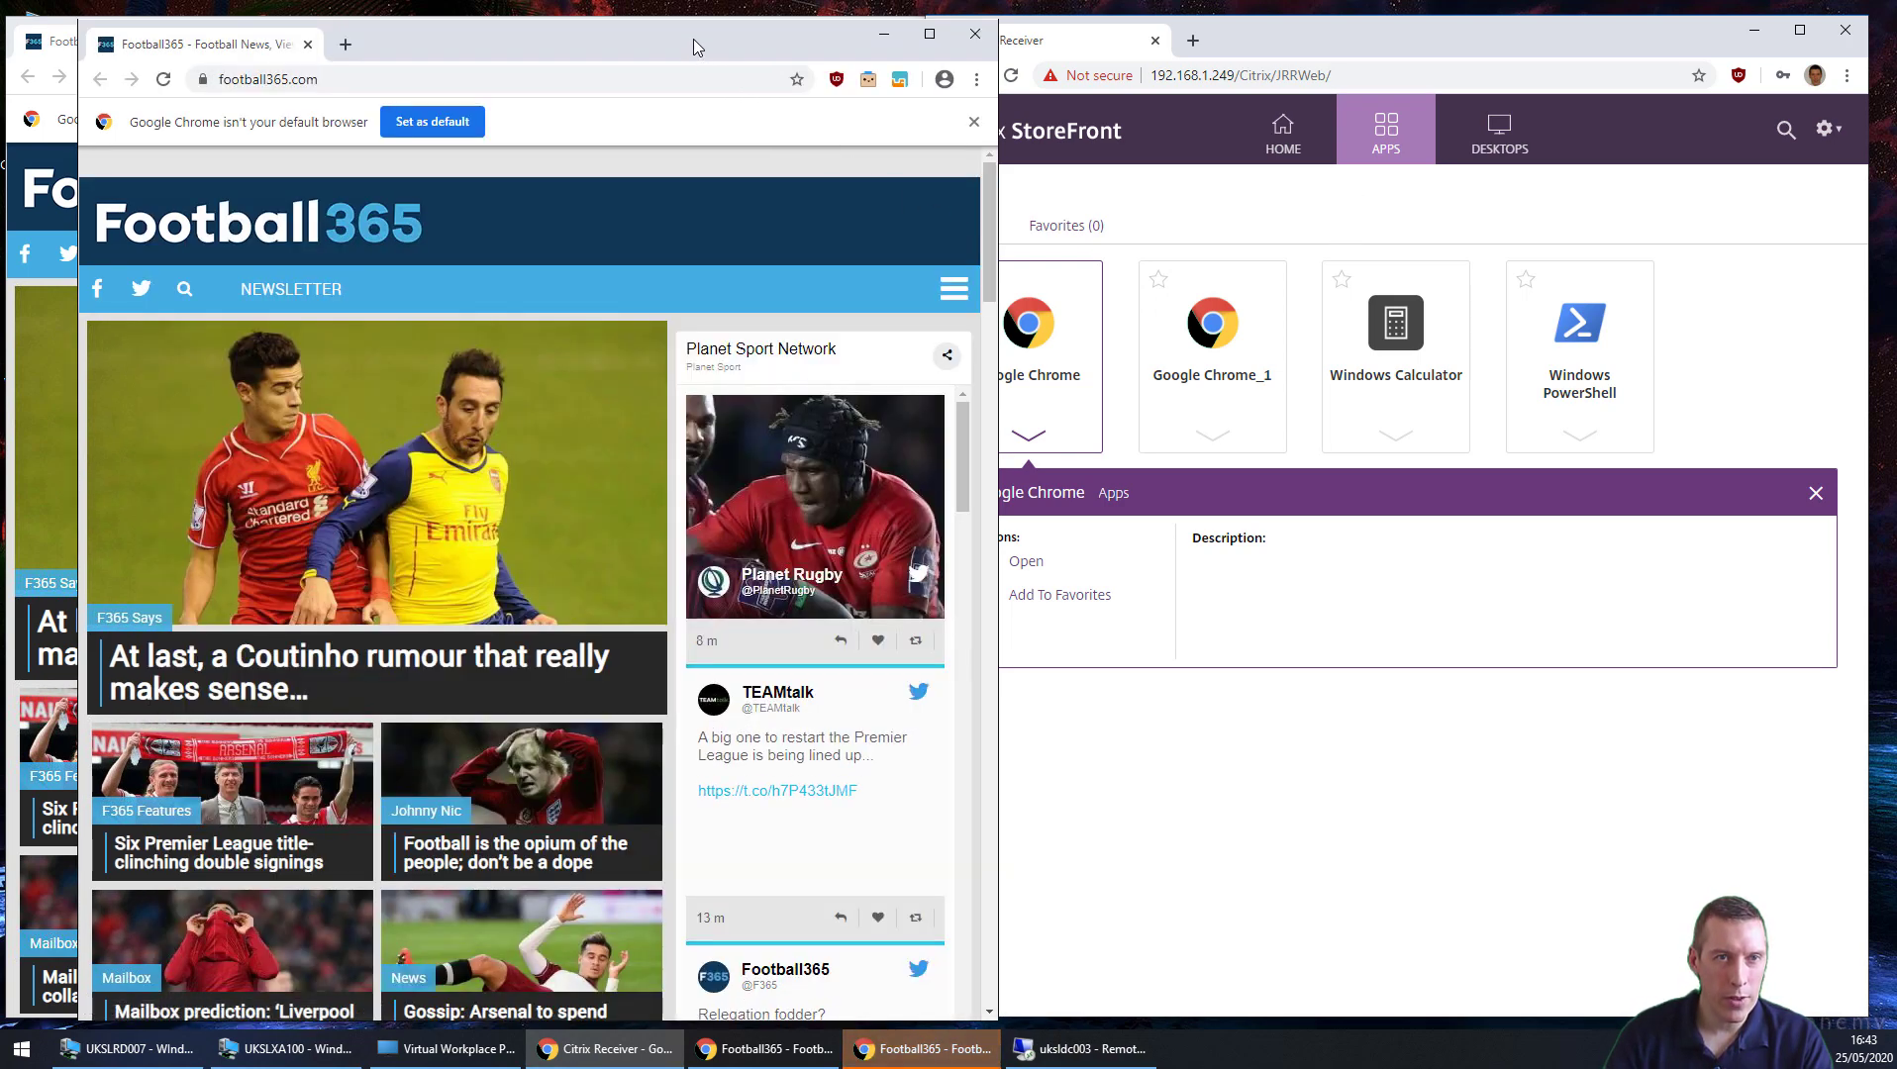
{"action": "left_click_drag", "start_coordinate": [694, 38], "coordinate": [1404, 36]}
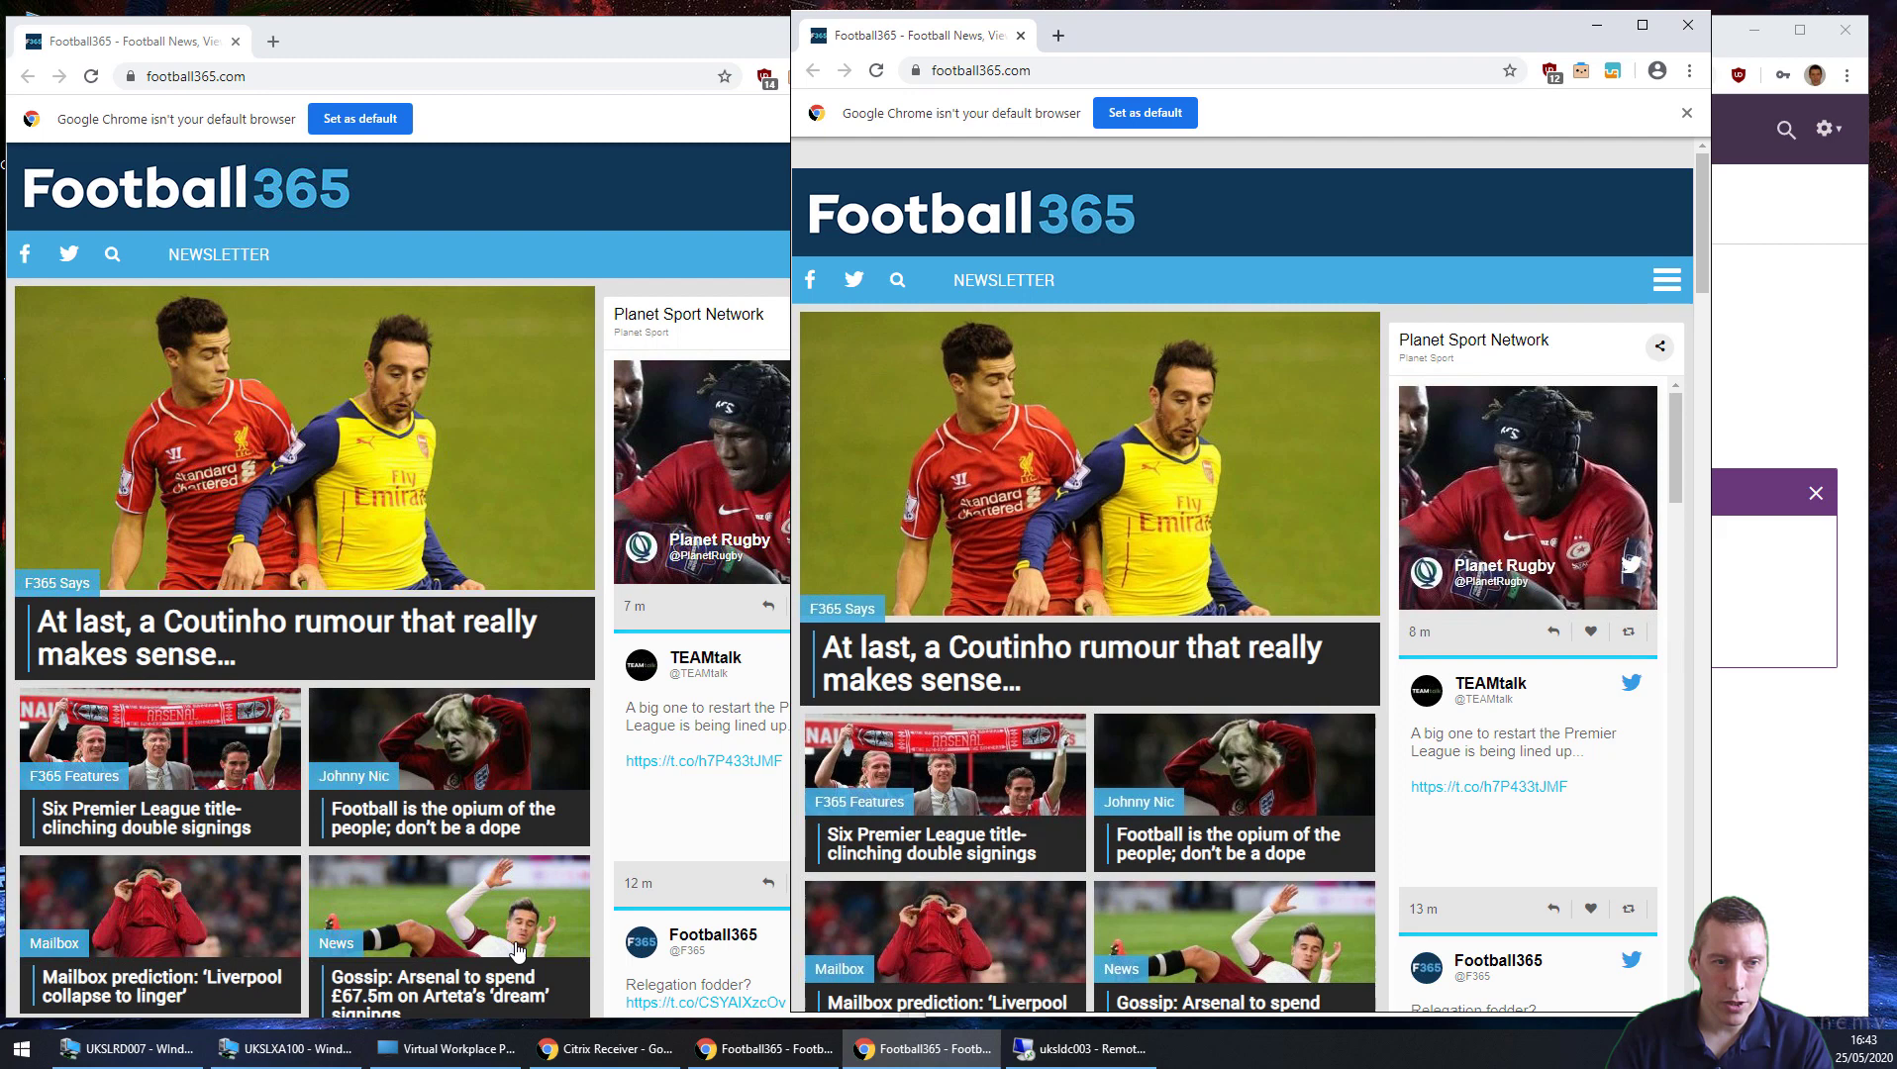
Step: Open the UKSLXA100 virtual machine console and sign in with the account password
{"action": "left_click", "coordinate": [319, 1054]}
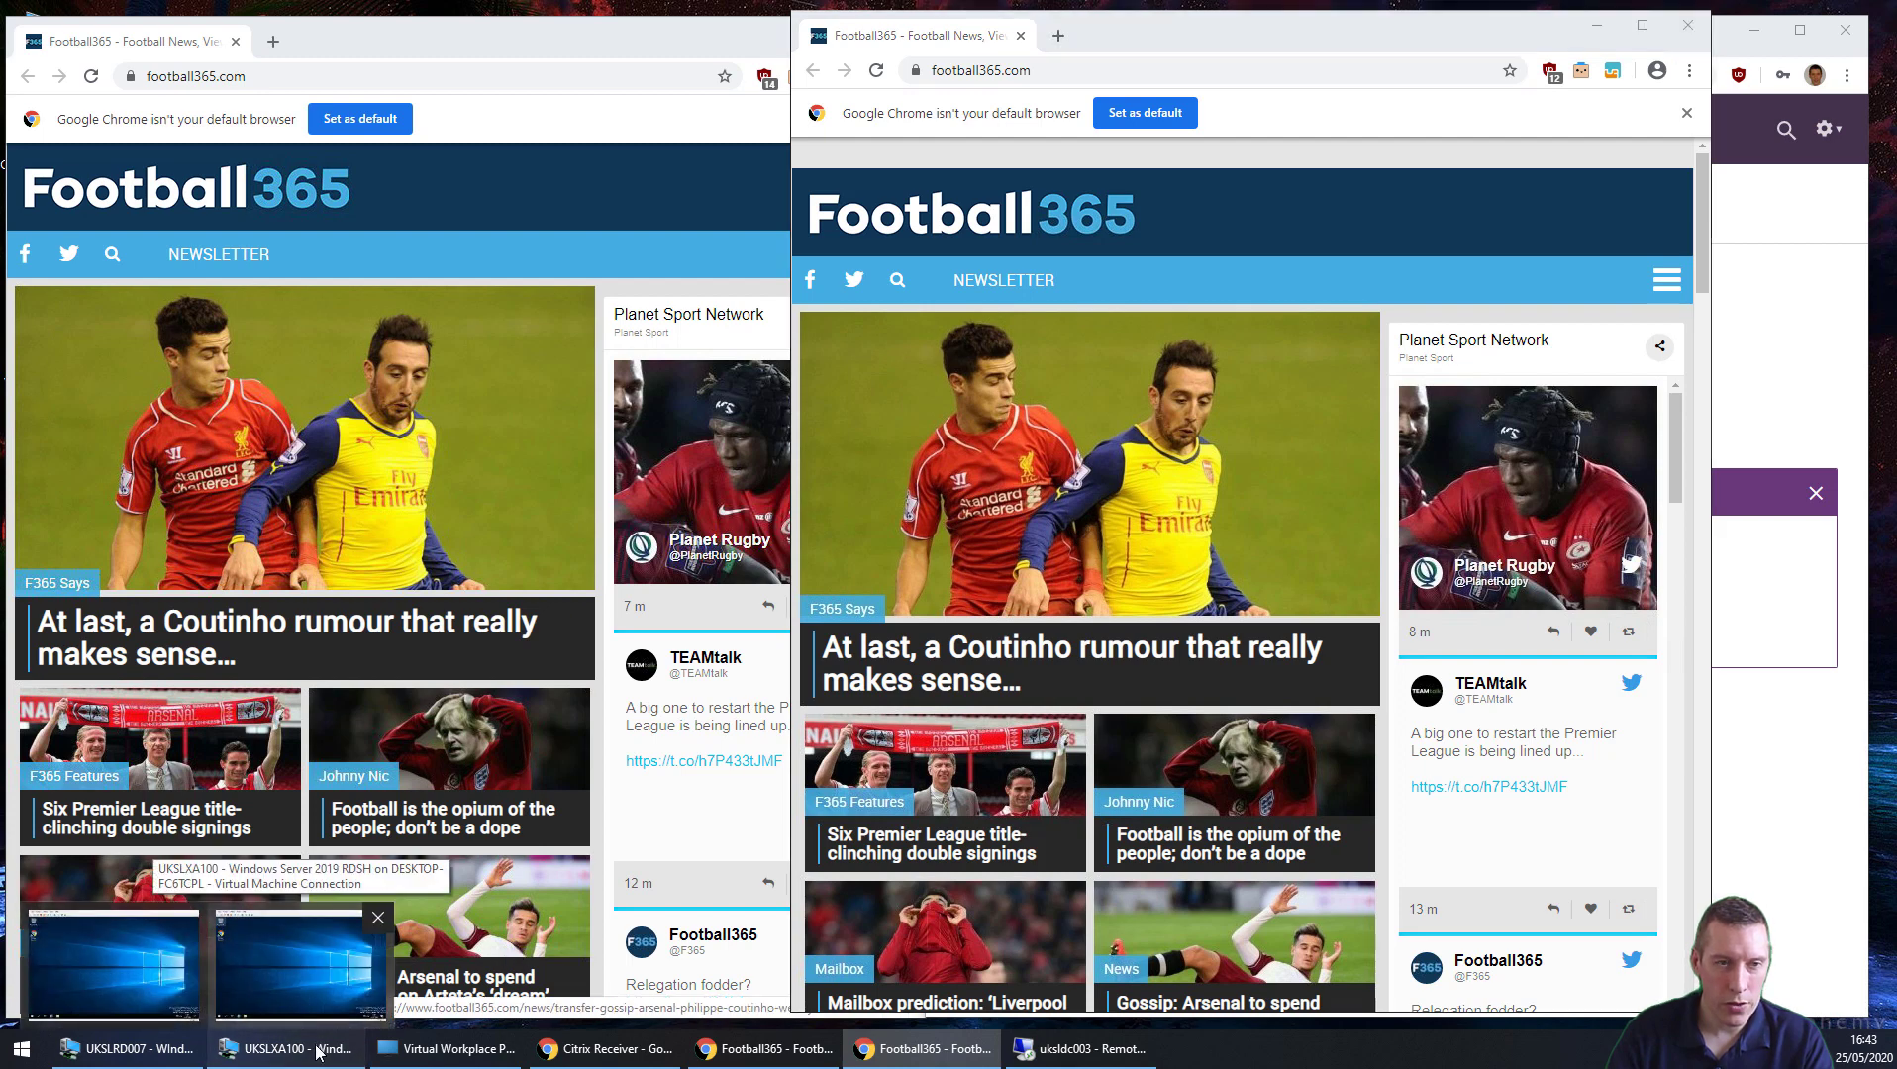
{"action": "left_click", "coordinate": [299, 965]}
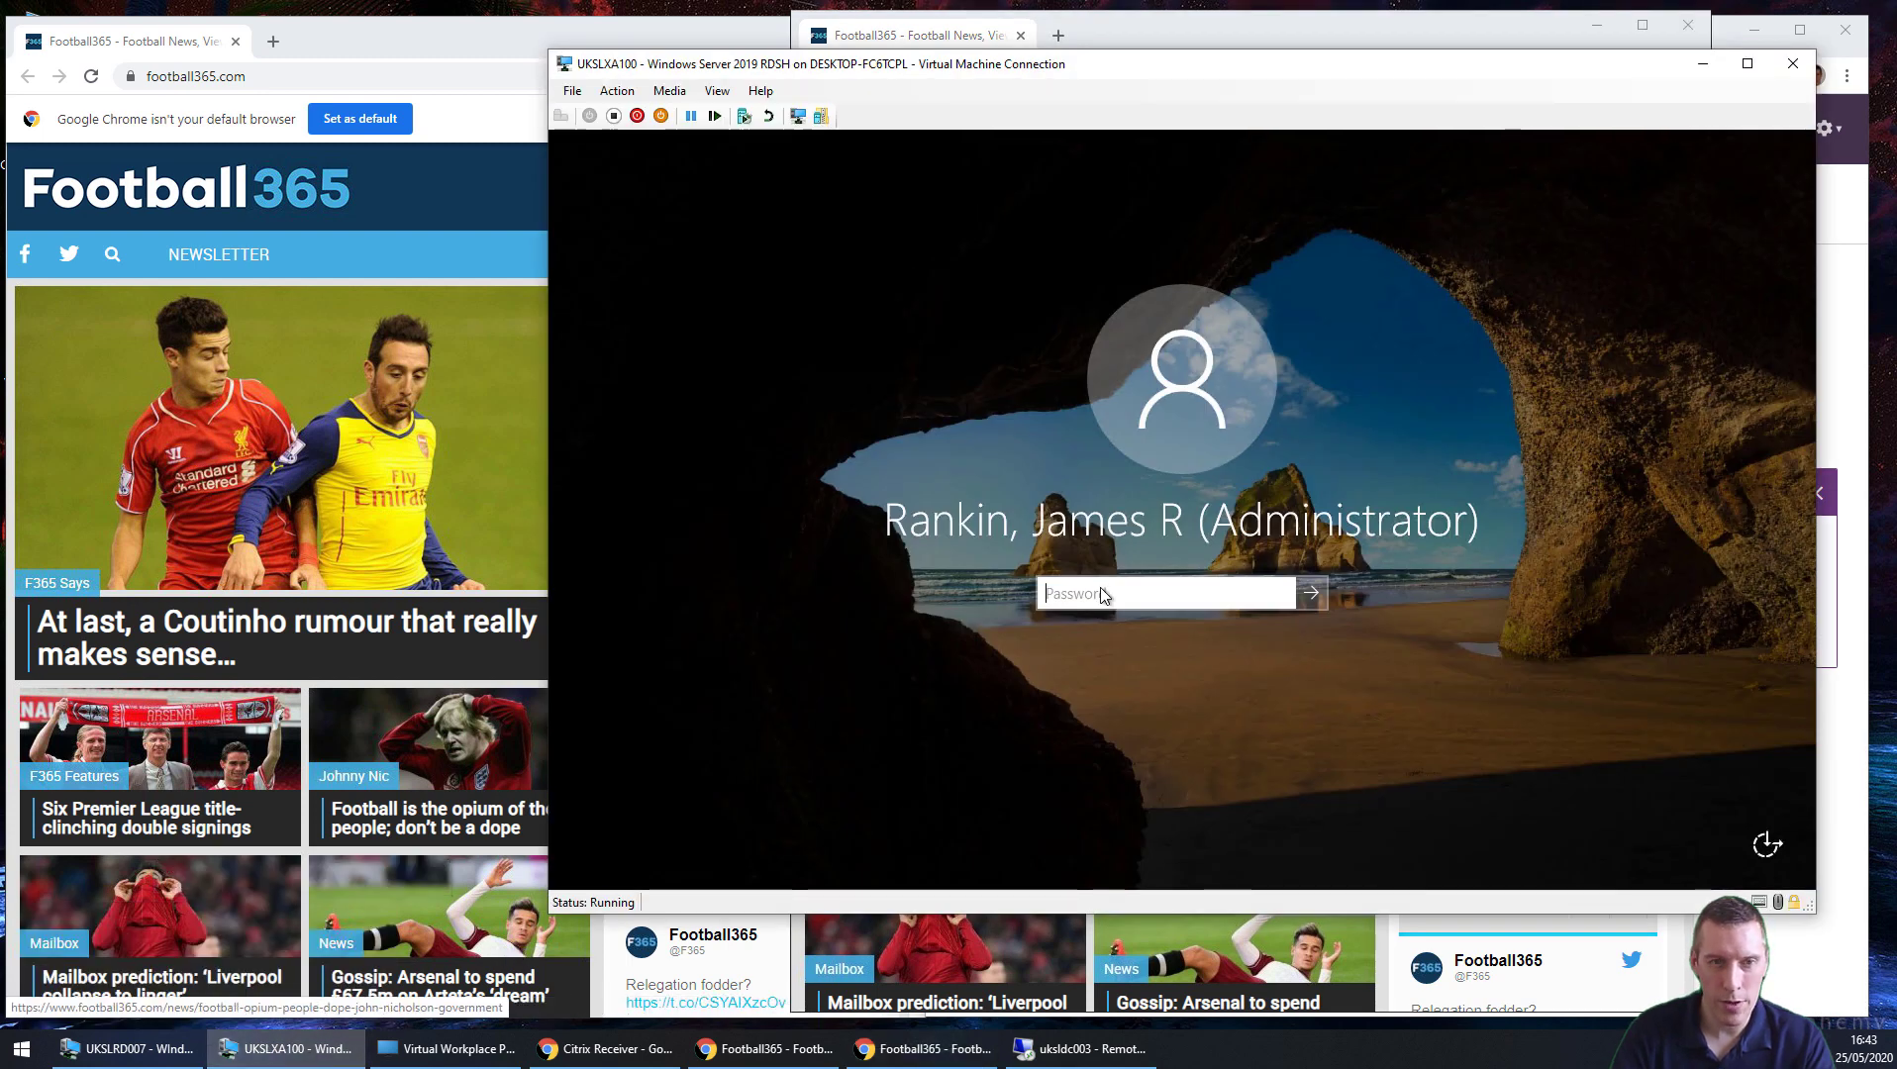
{"action": "type", "text": "•••••••••••••"}
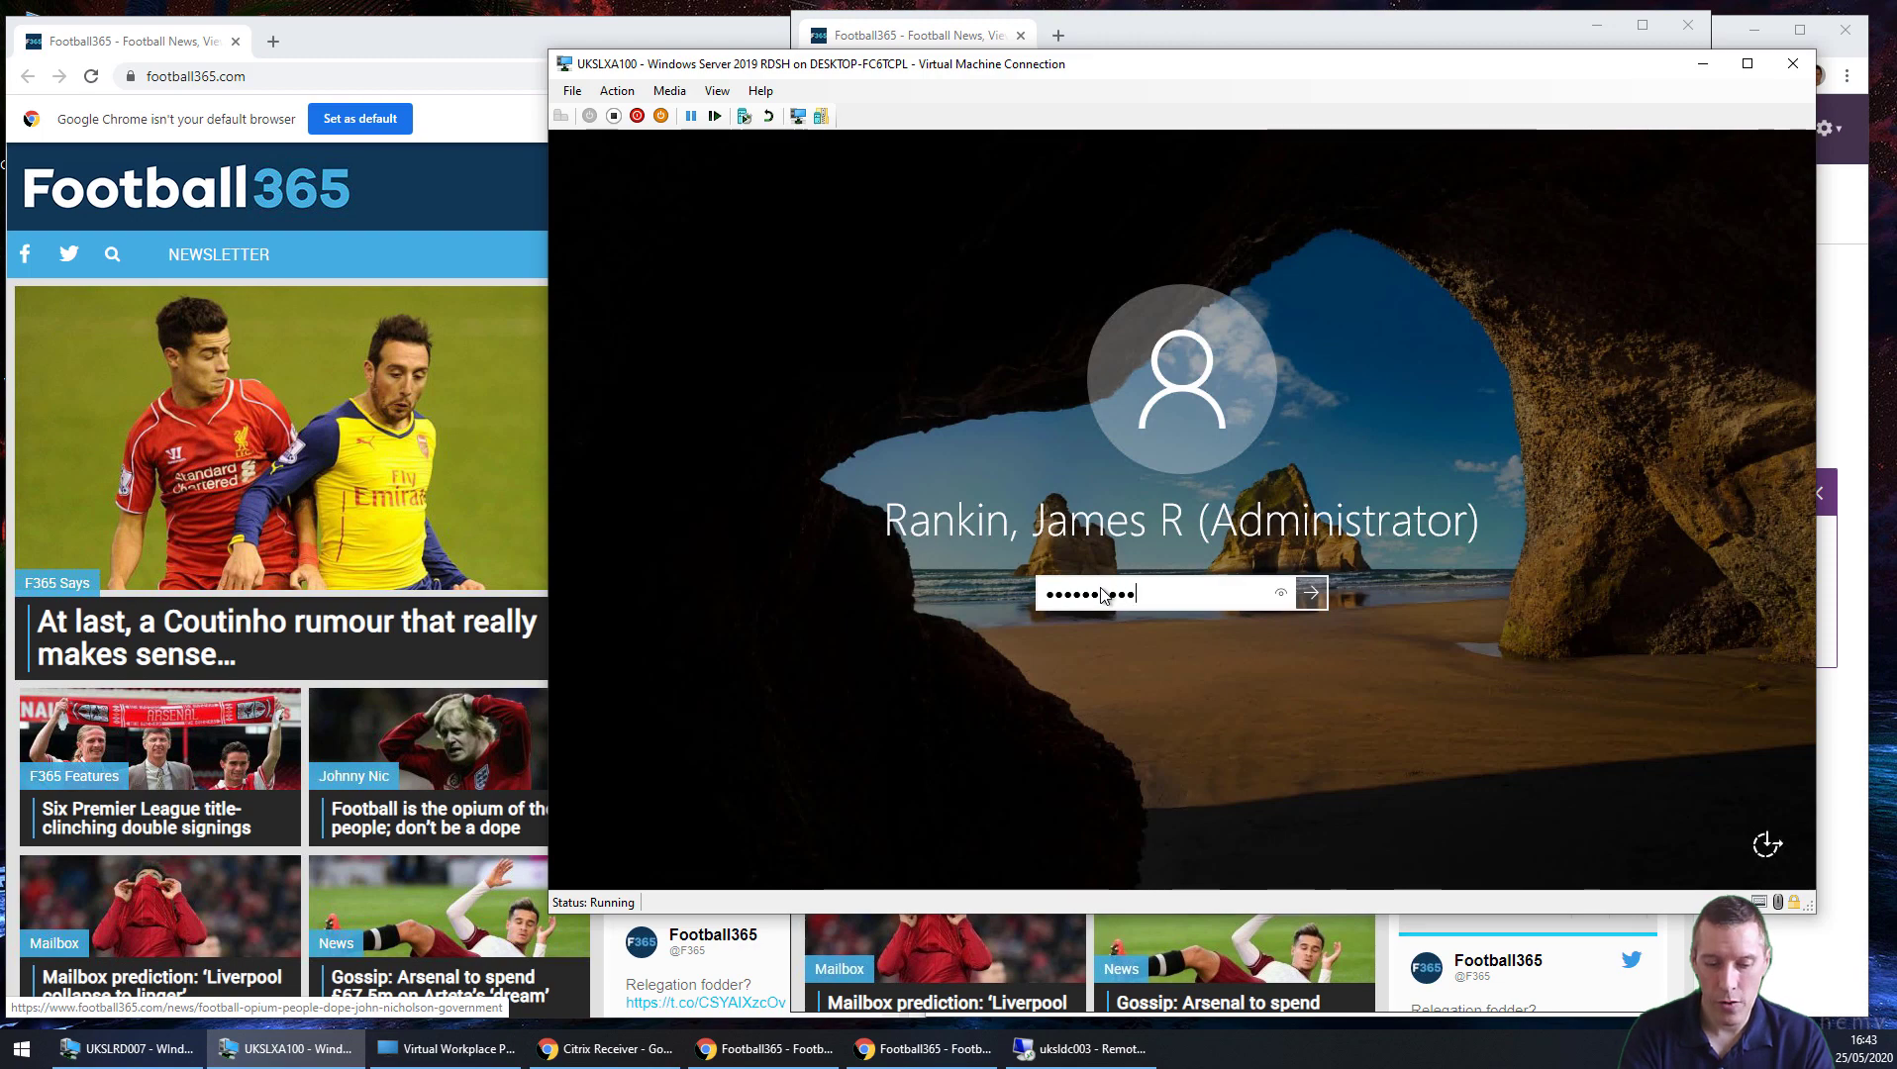
{"action": "key", "text": "Return"}
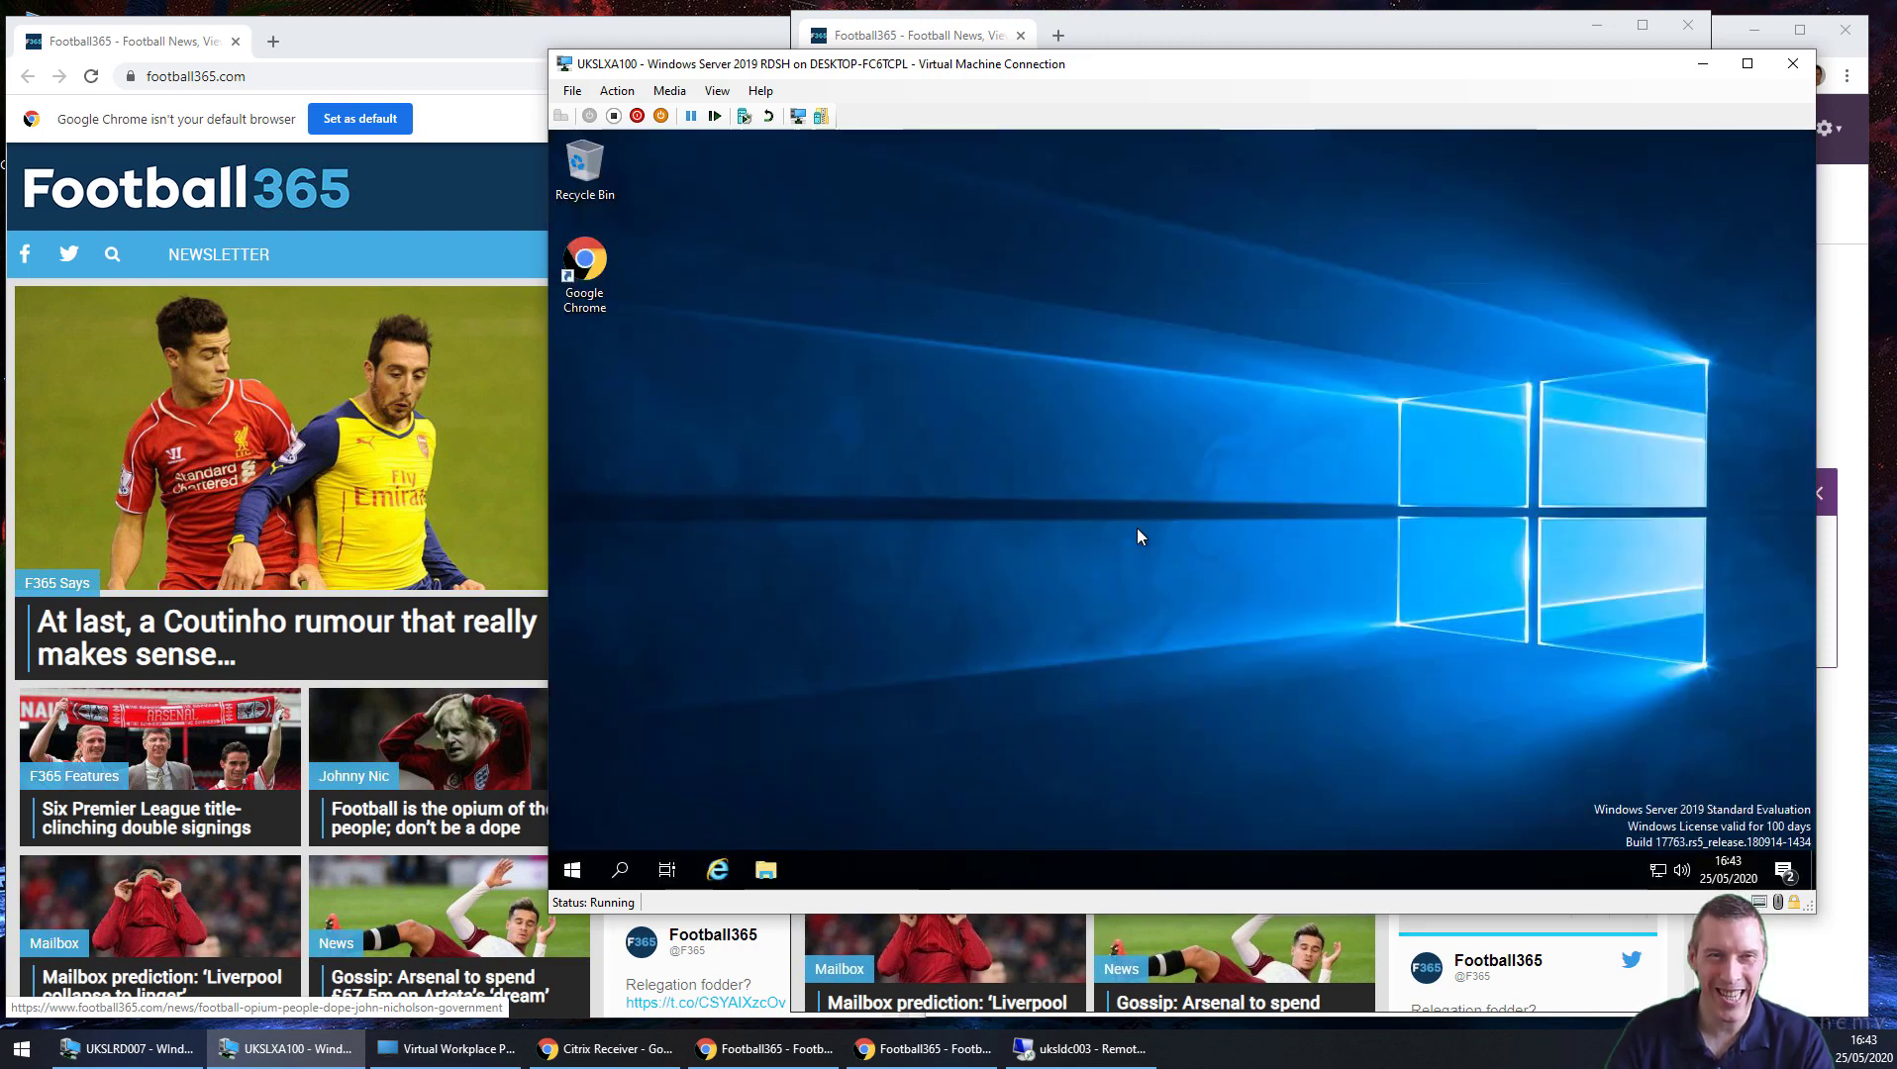
Step: Check the c:\windows\temp folder via Run, then bring up the Start menu's sign-out options
{"action": "right_click", "coordinate": [572, 870]}
{"action": "left_click", "coordinate": [634, 775]}
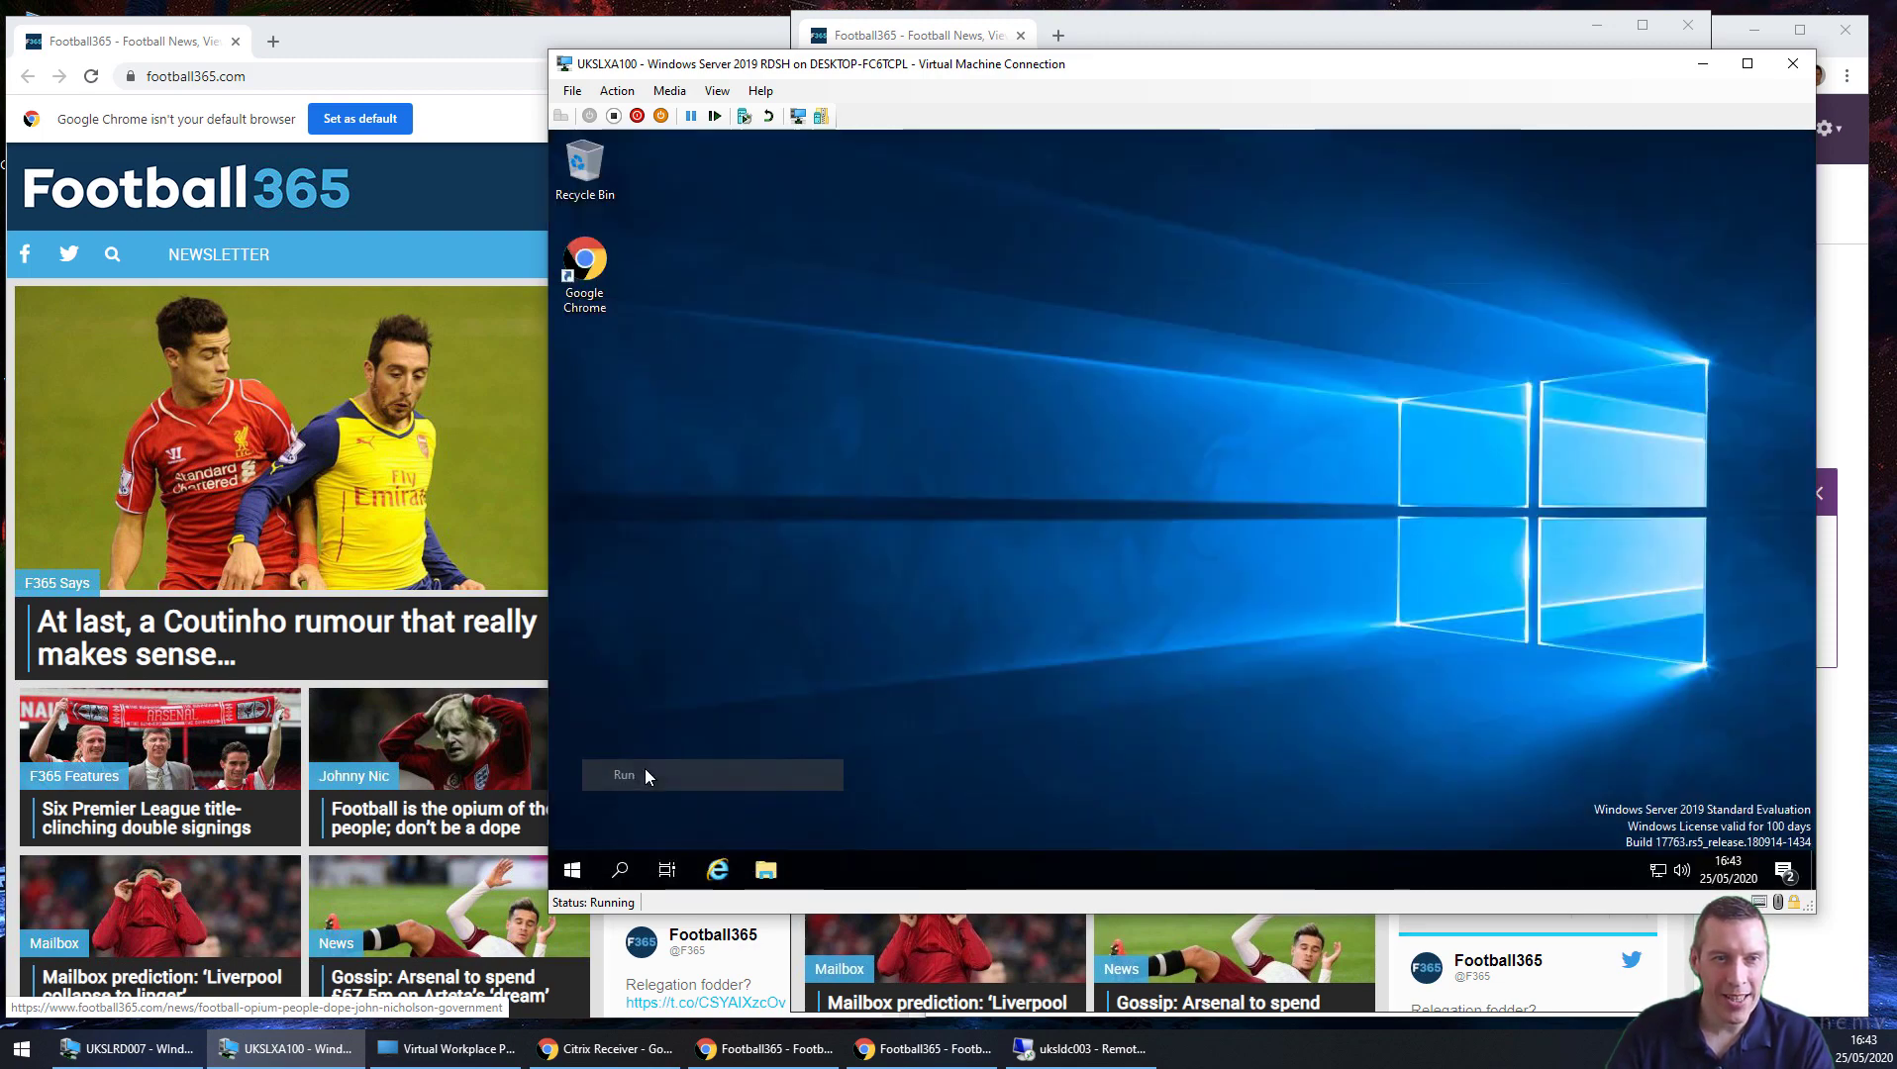
{"action": "type", "text": "c:\\windows\te"}
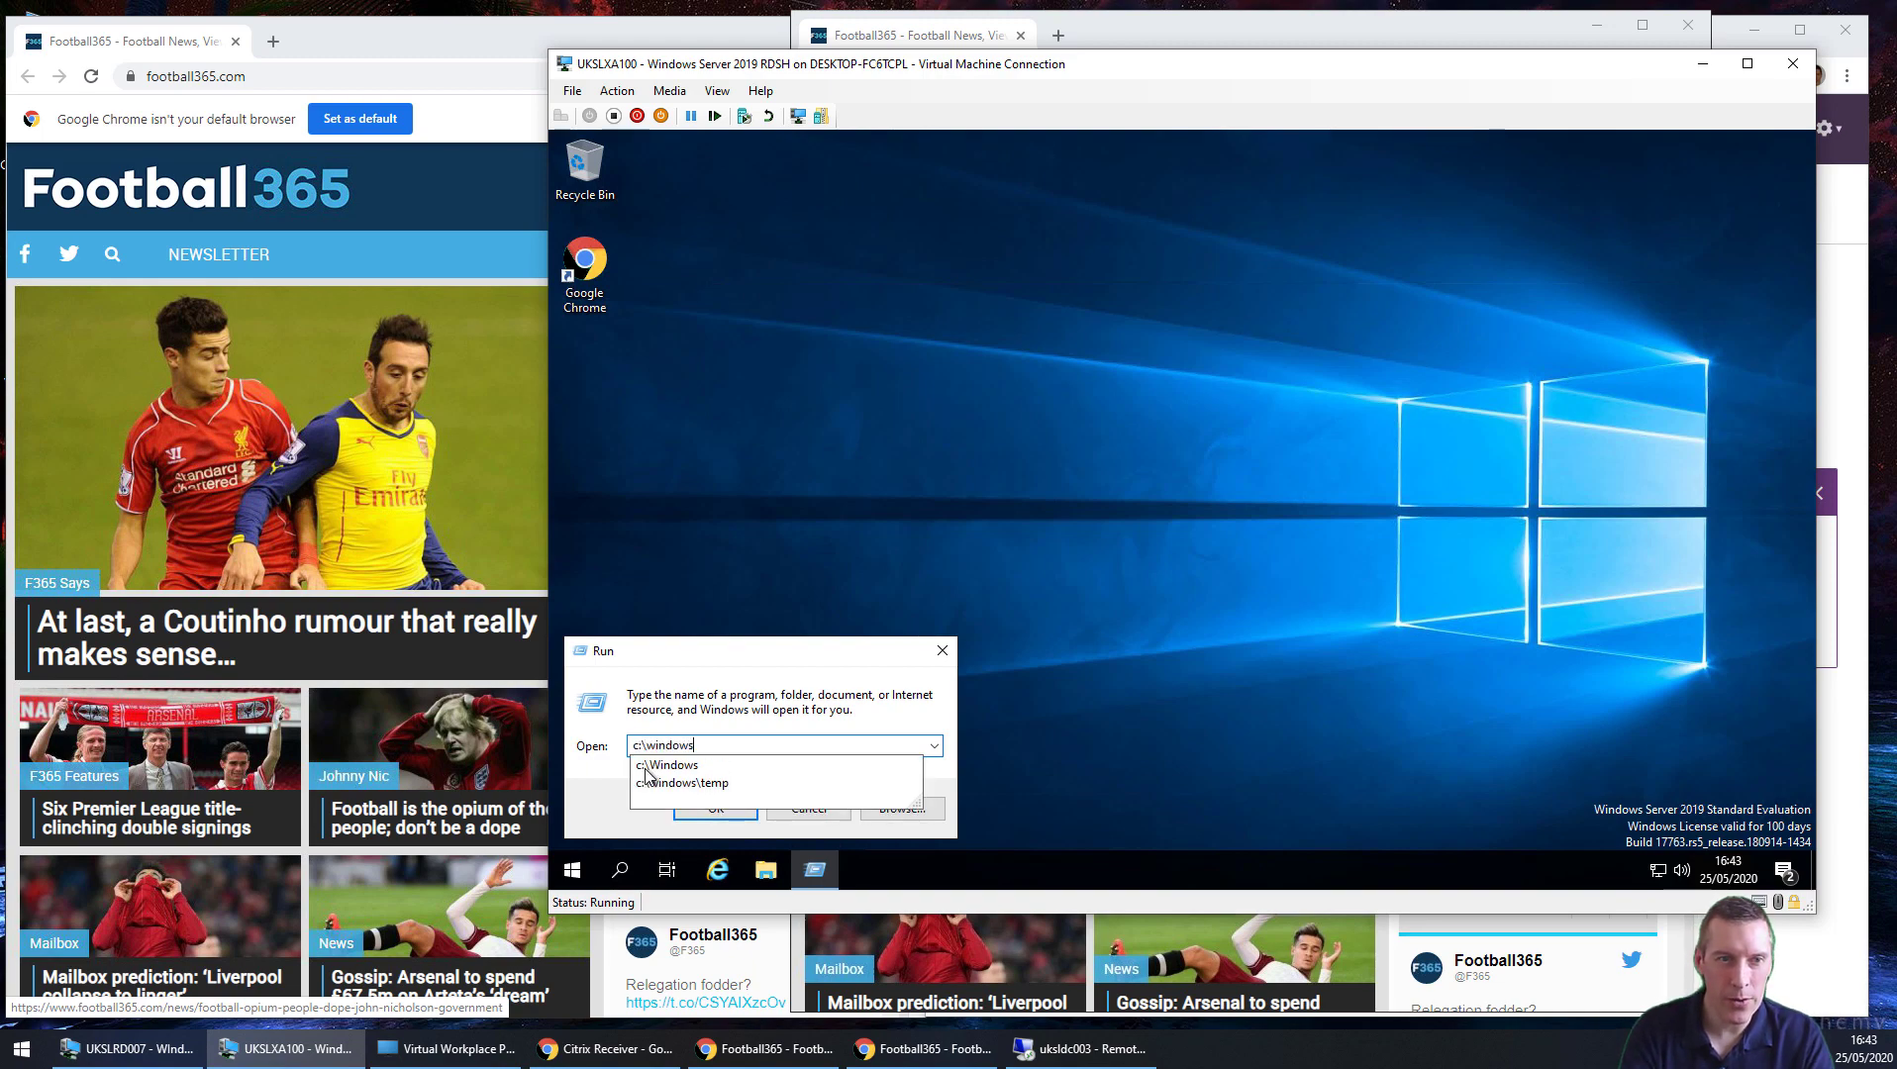
{"action": "left_click", "coordinate": [646, 774]}
{"action": "key", "text": "Return"}
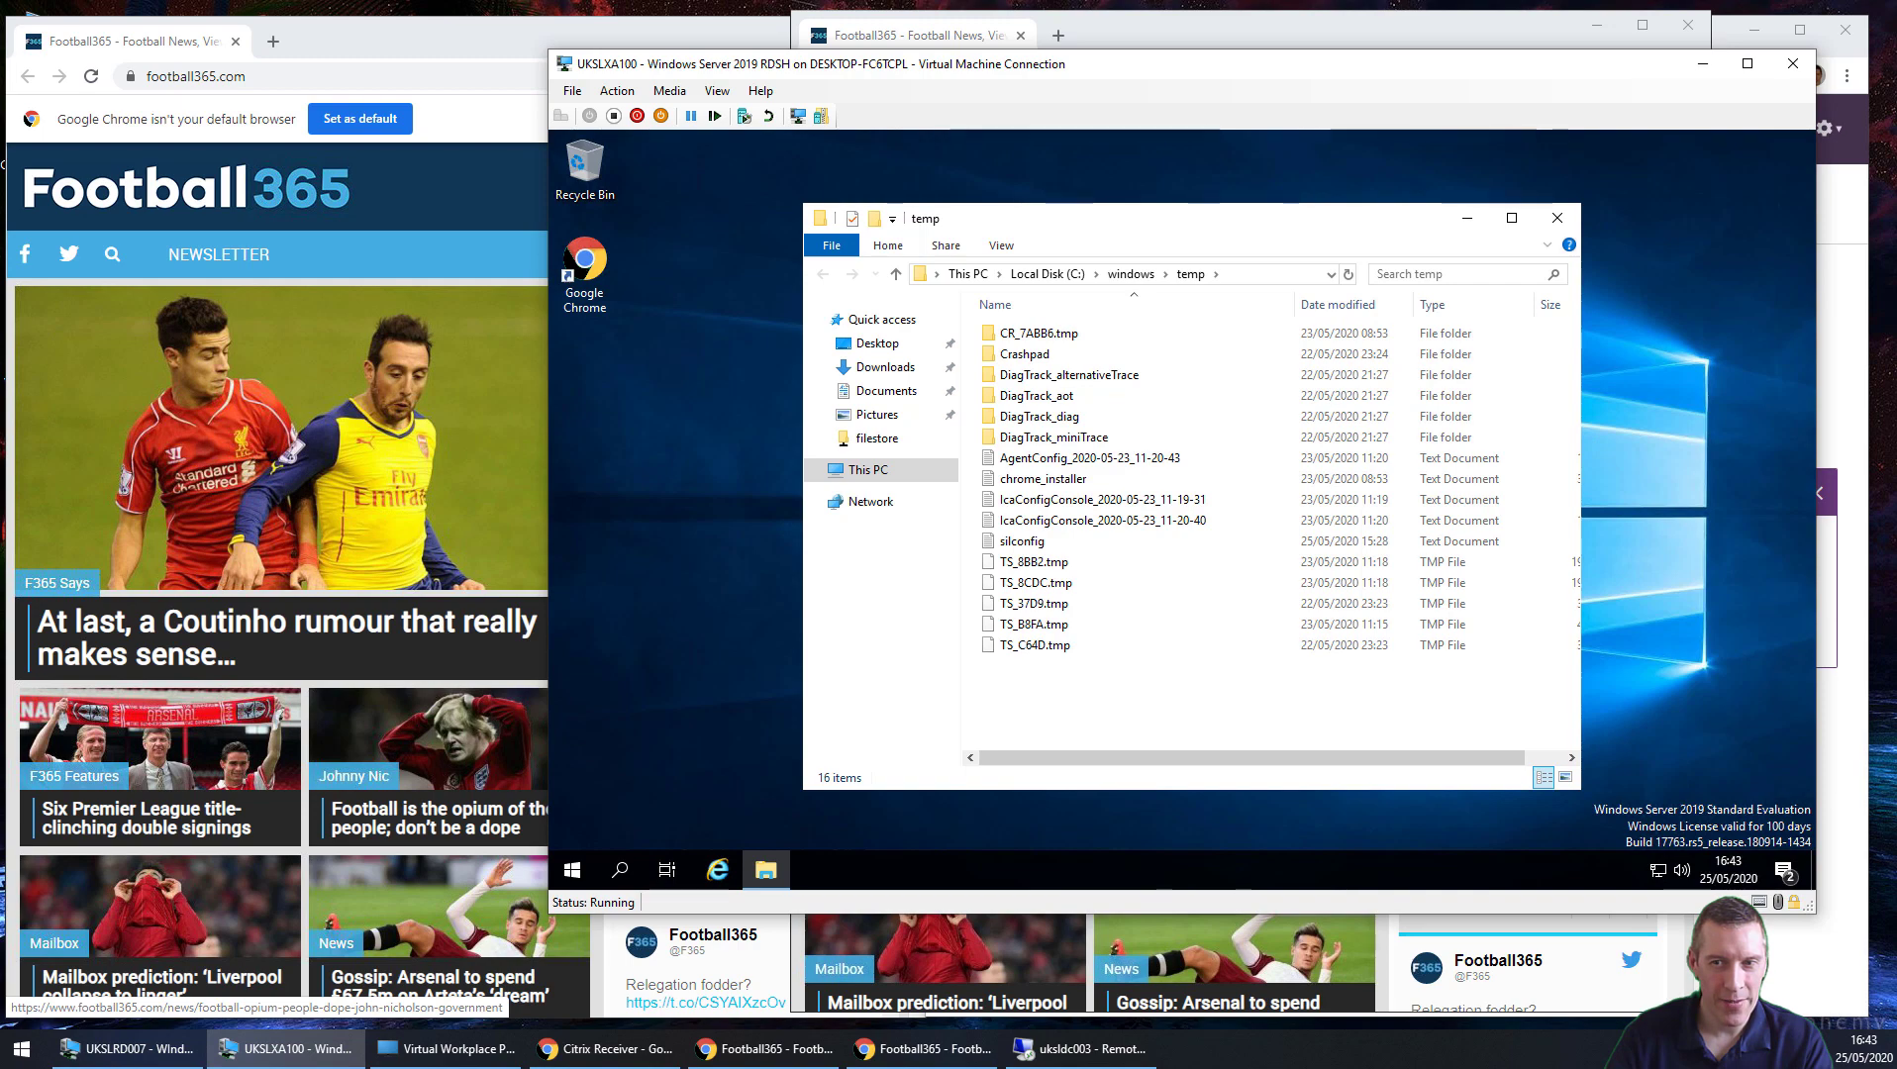
{"action": "left_click", "coordinate": [1562, 220]}
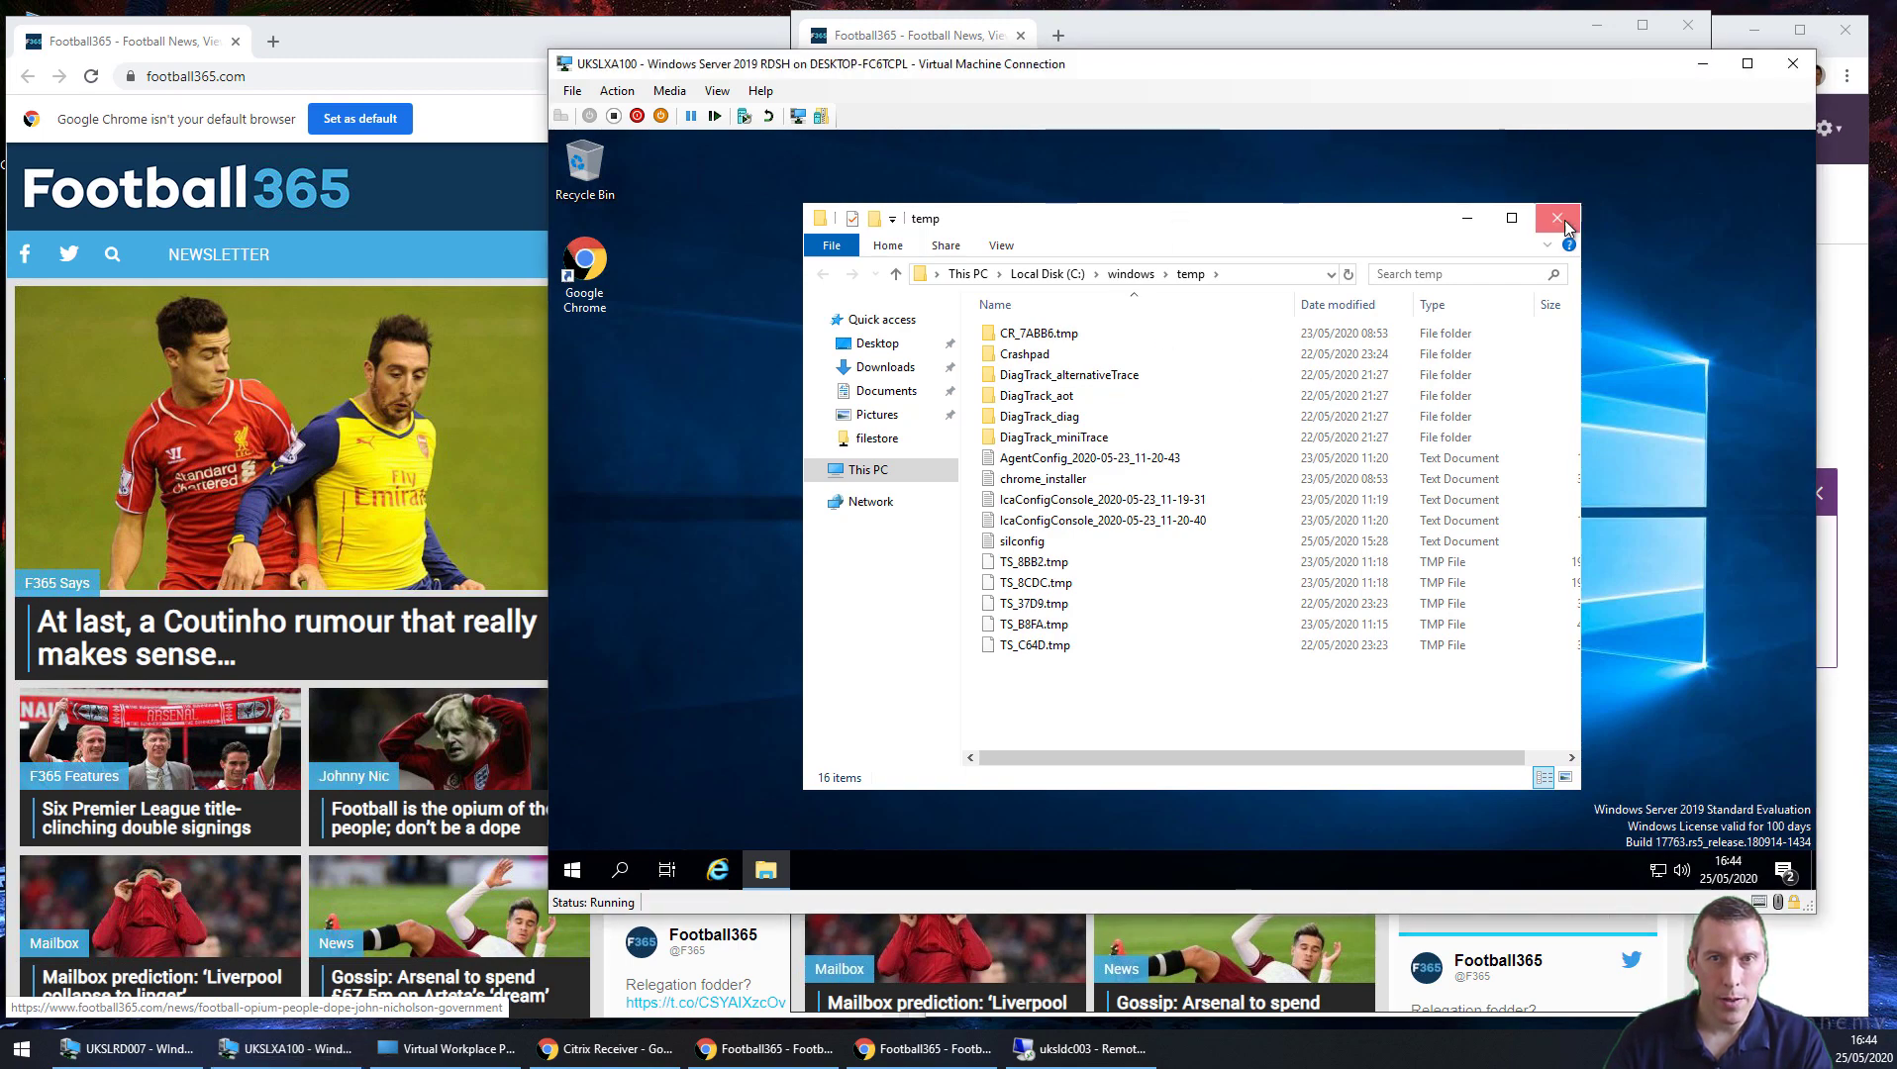
{"action": "right_click", "coordinate": [572, 869]}
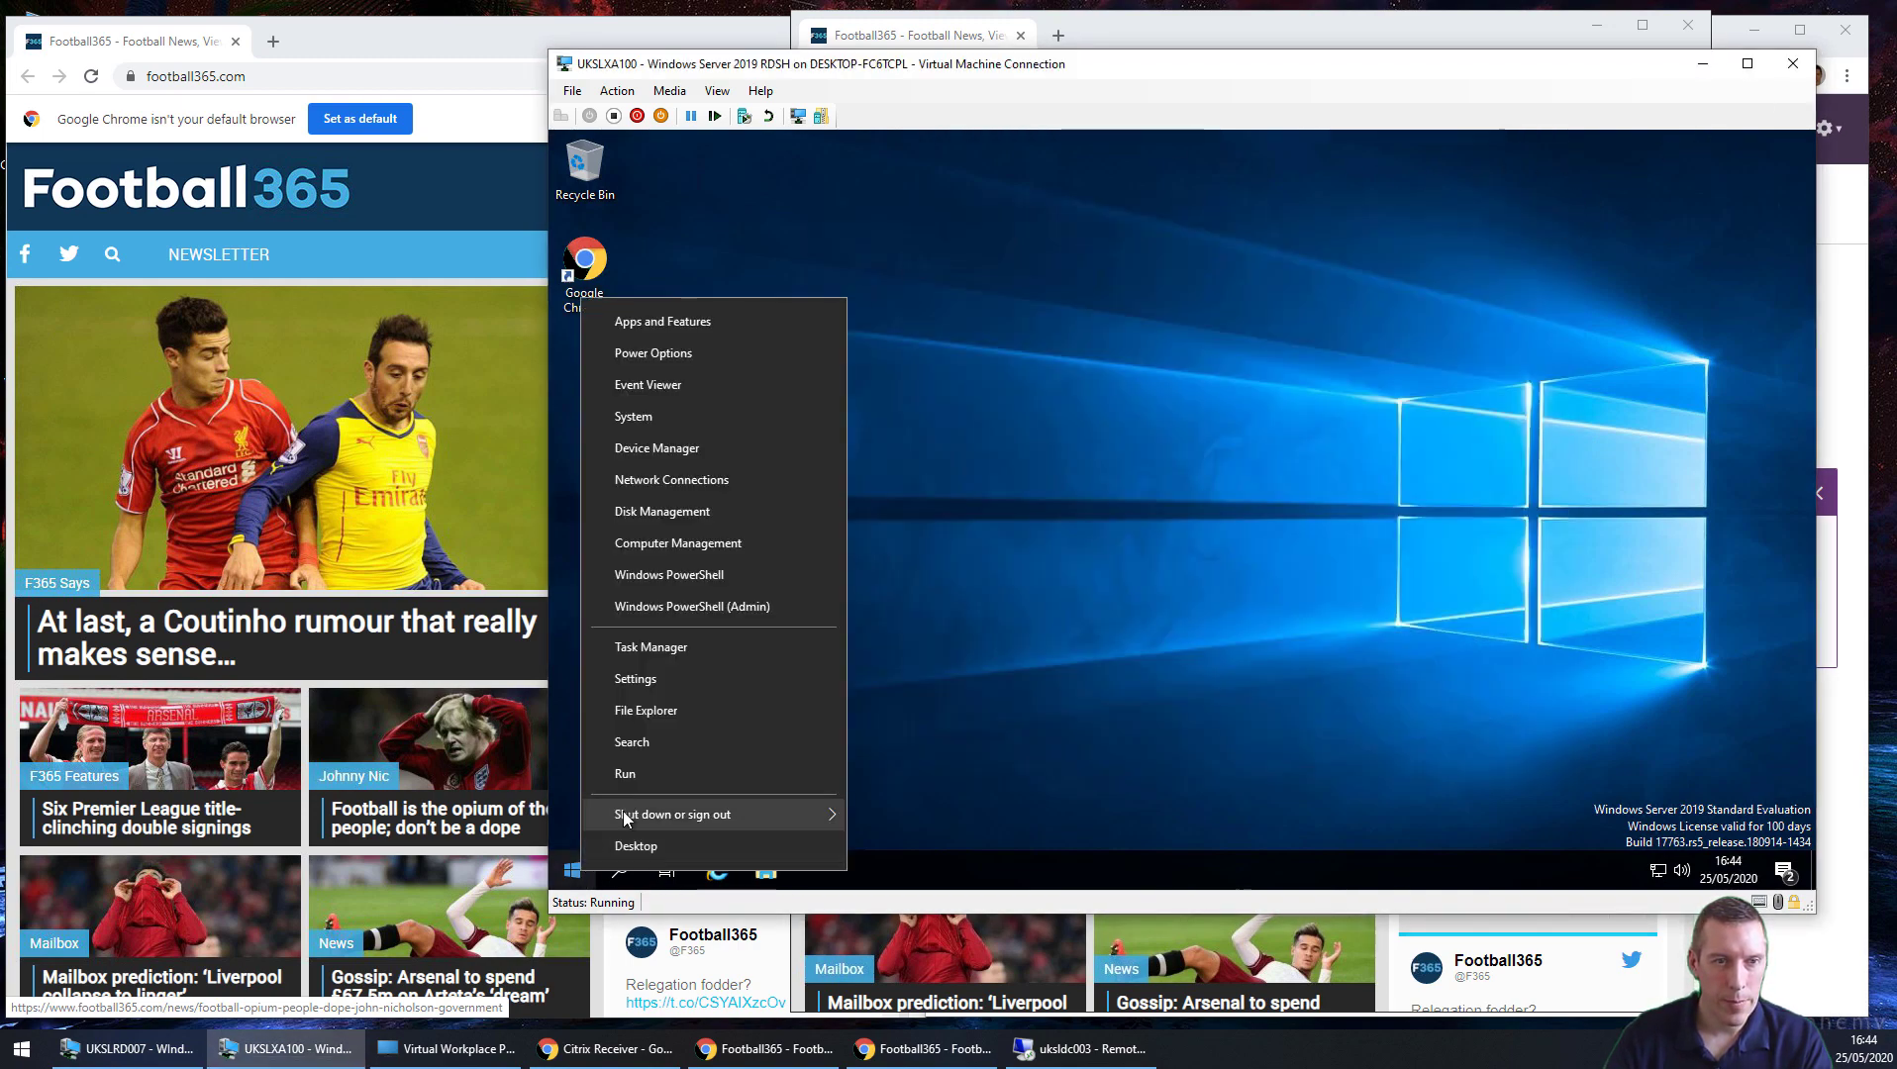
Step: Sign out of the UKSLXA100 session and sign in to the UKSLRD007 console with the password
{"action": "mouse_move", "coordinate": [629, 816]}
{"action": "left_click", "coordinate": [898, 745]}
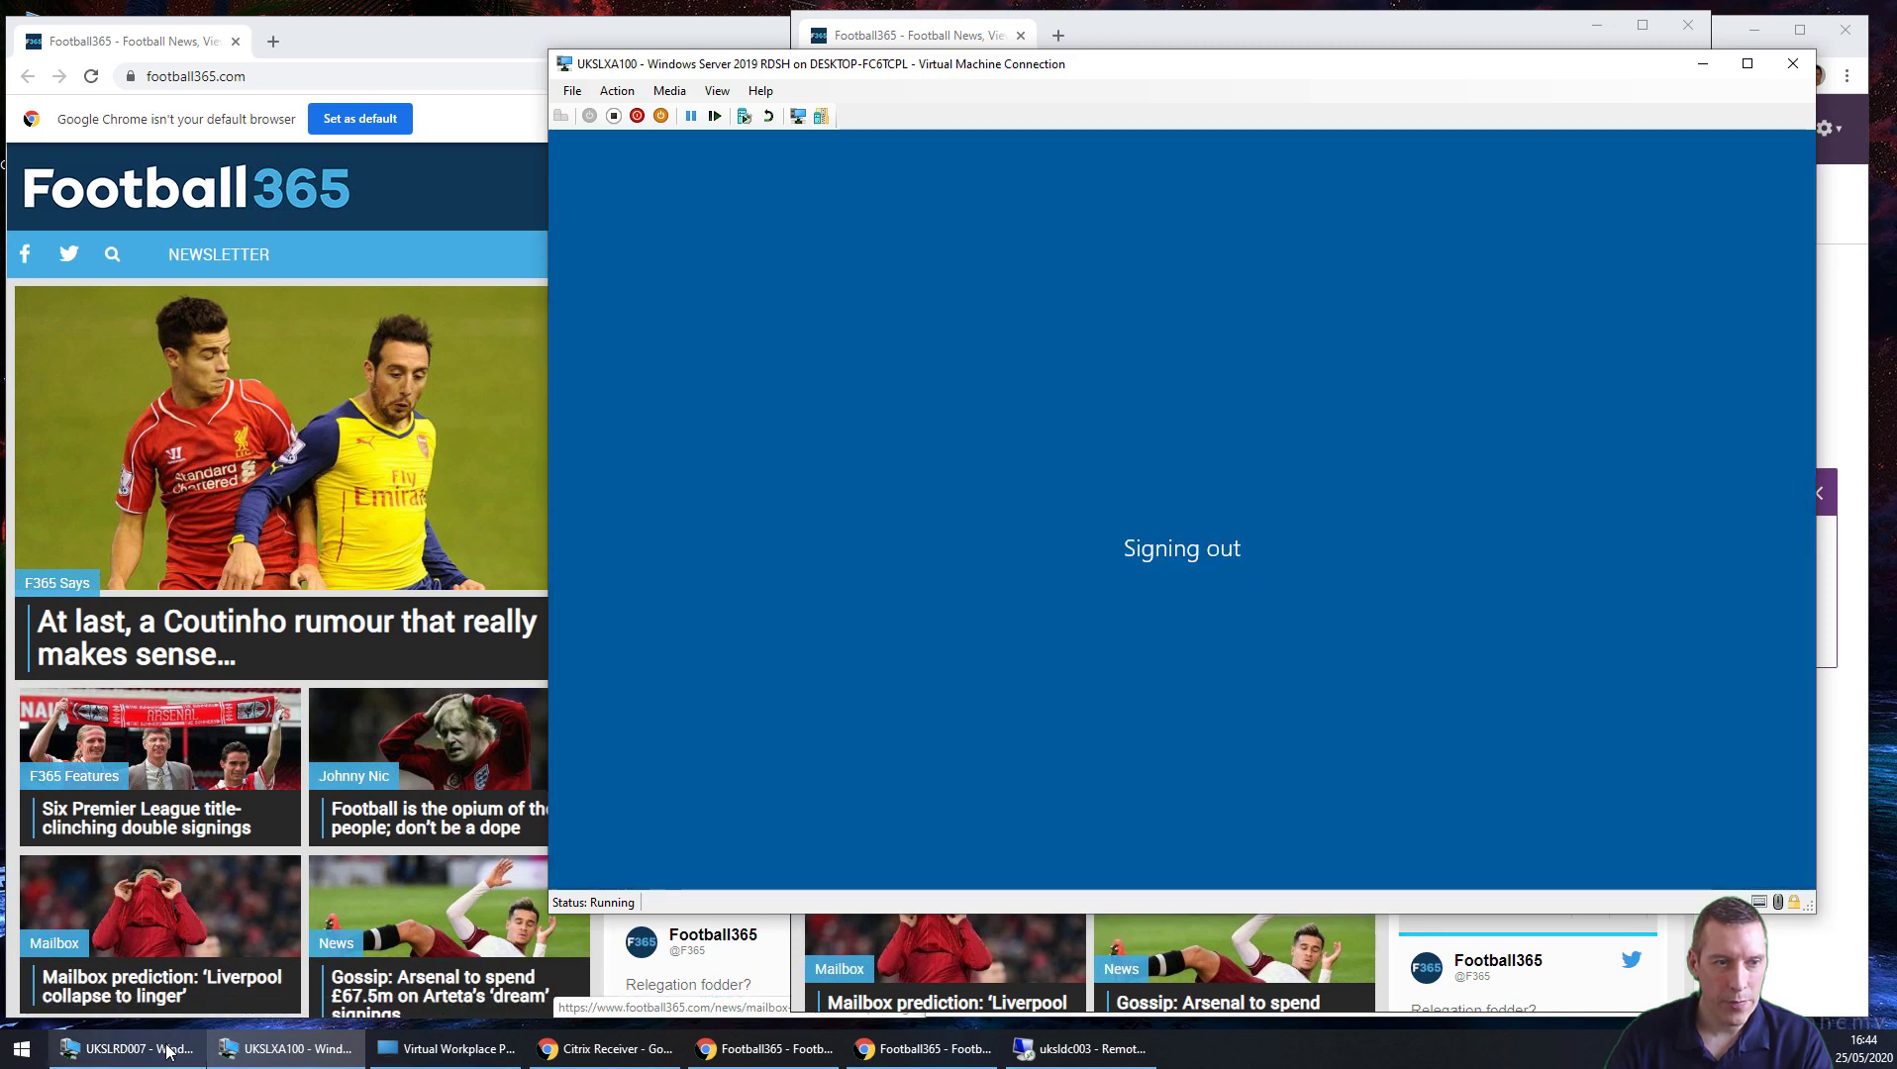
{"action": "left_click", "coordinate": [128, 1048]}
{"action": "left_click_drag", "start_coordinate": [668, 17], "coordinate": [1204, 67]}
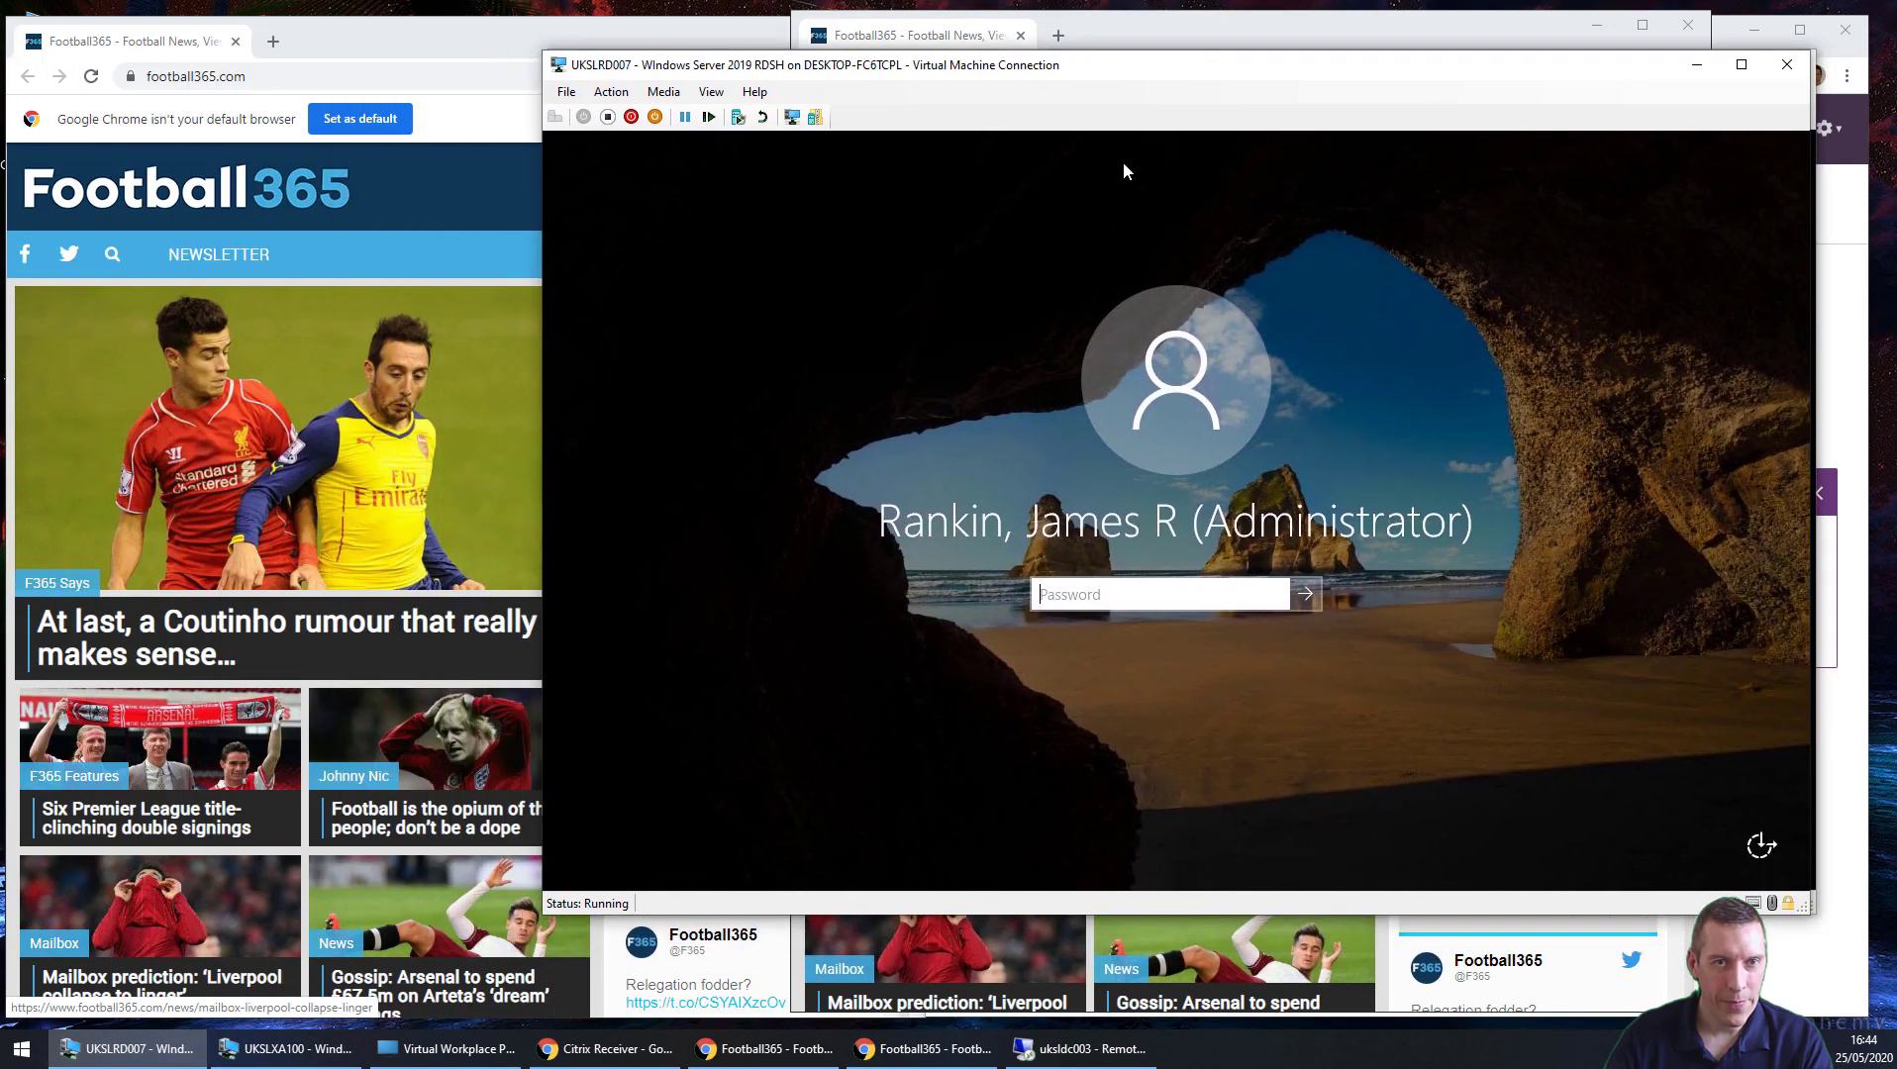
{"action": "type", "text": "•••••••••••••"}
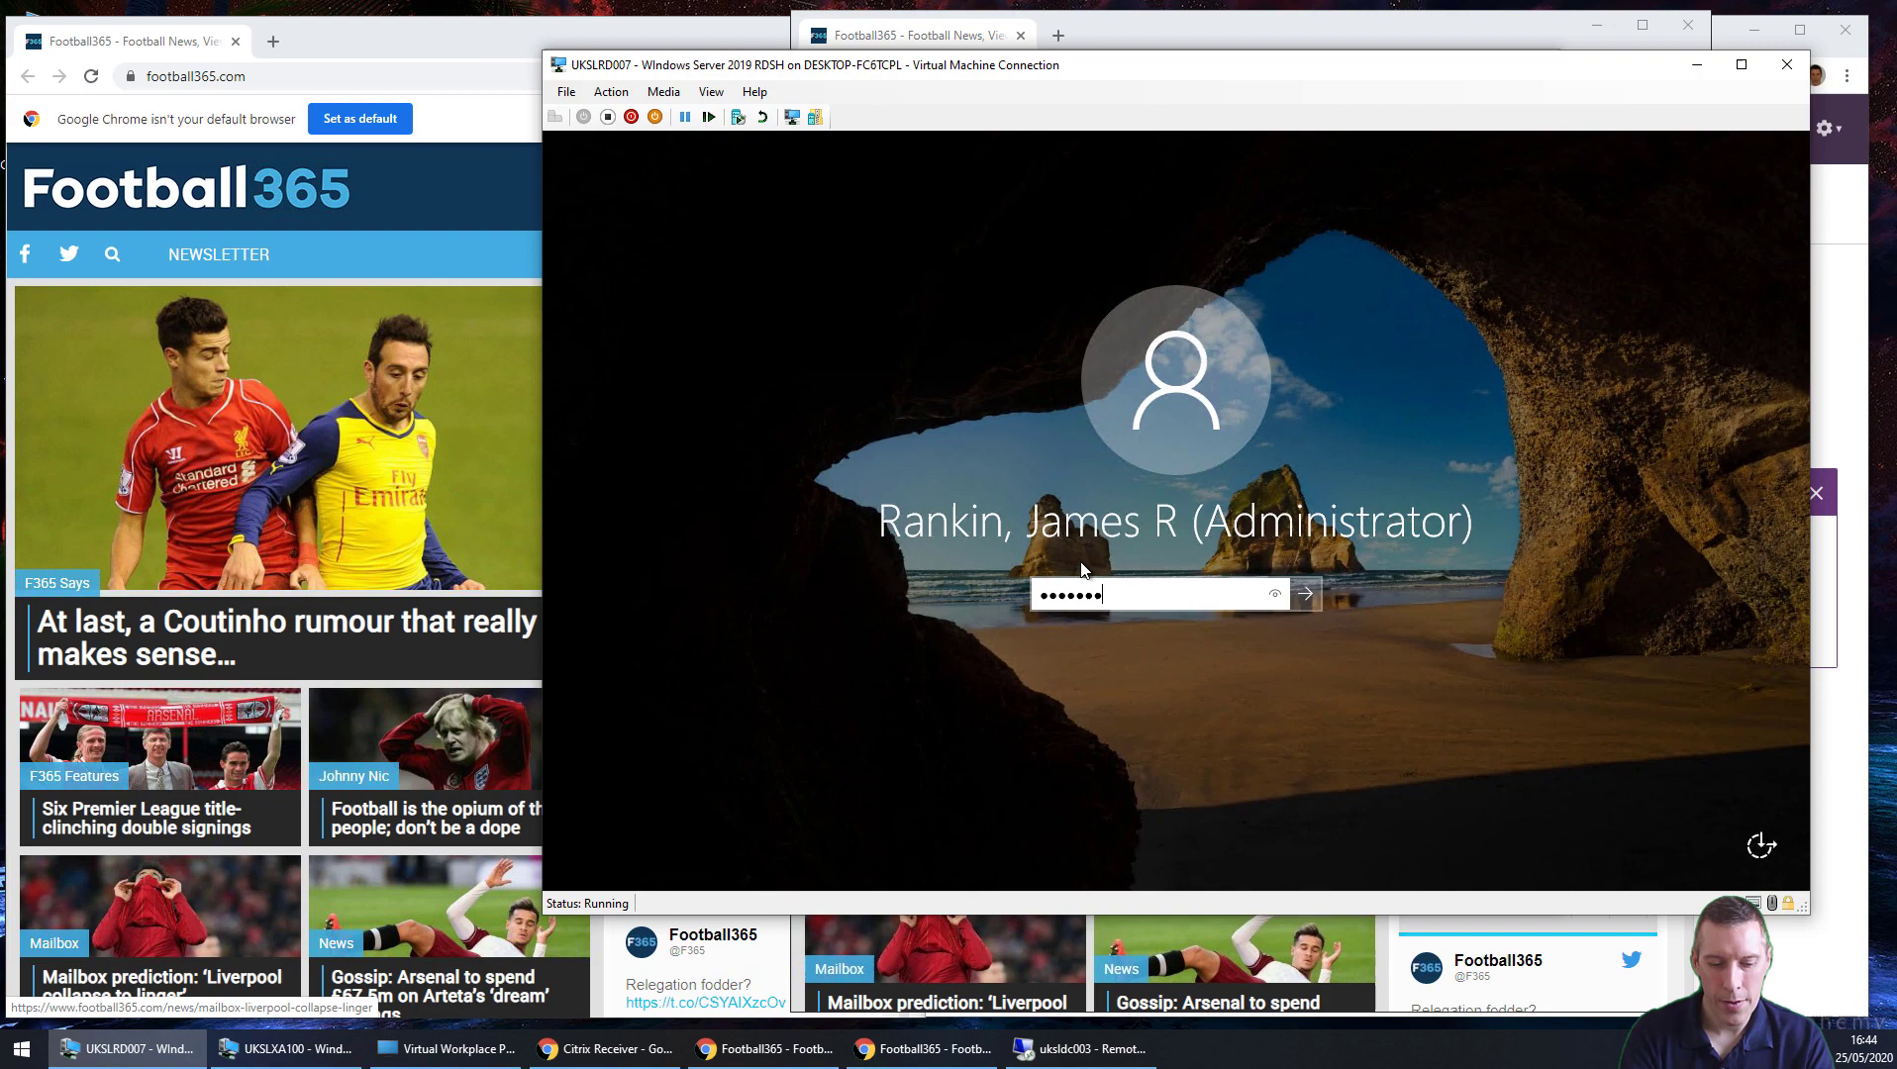
{"action": "key", "text": "Return"}
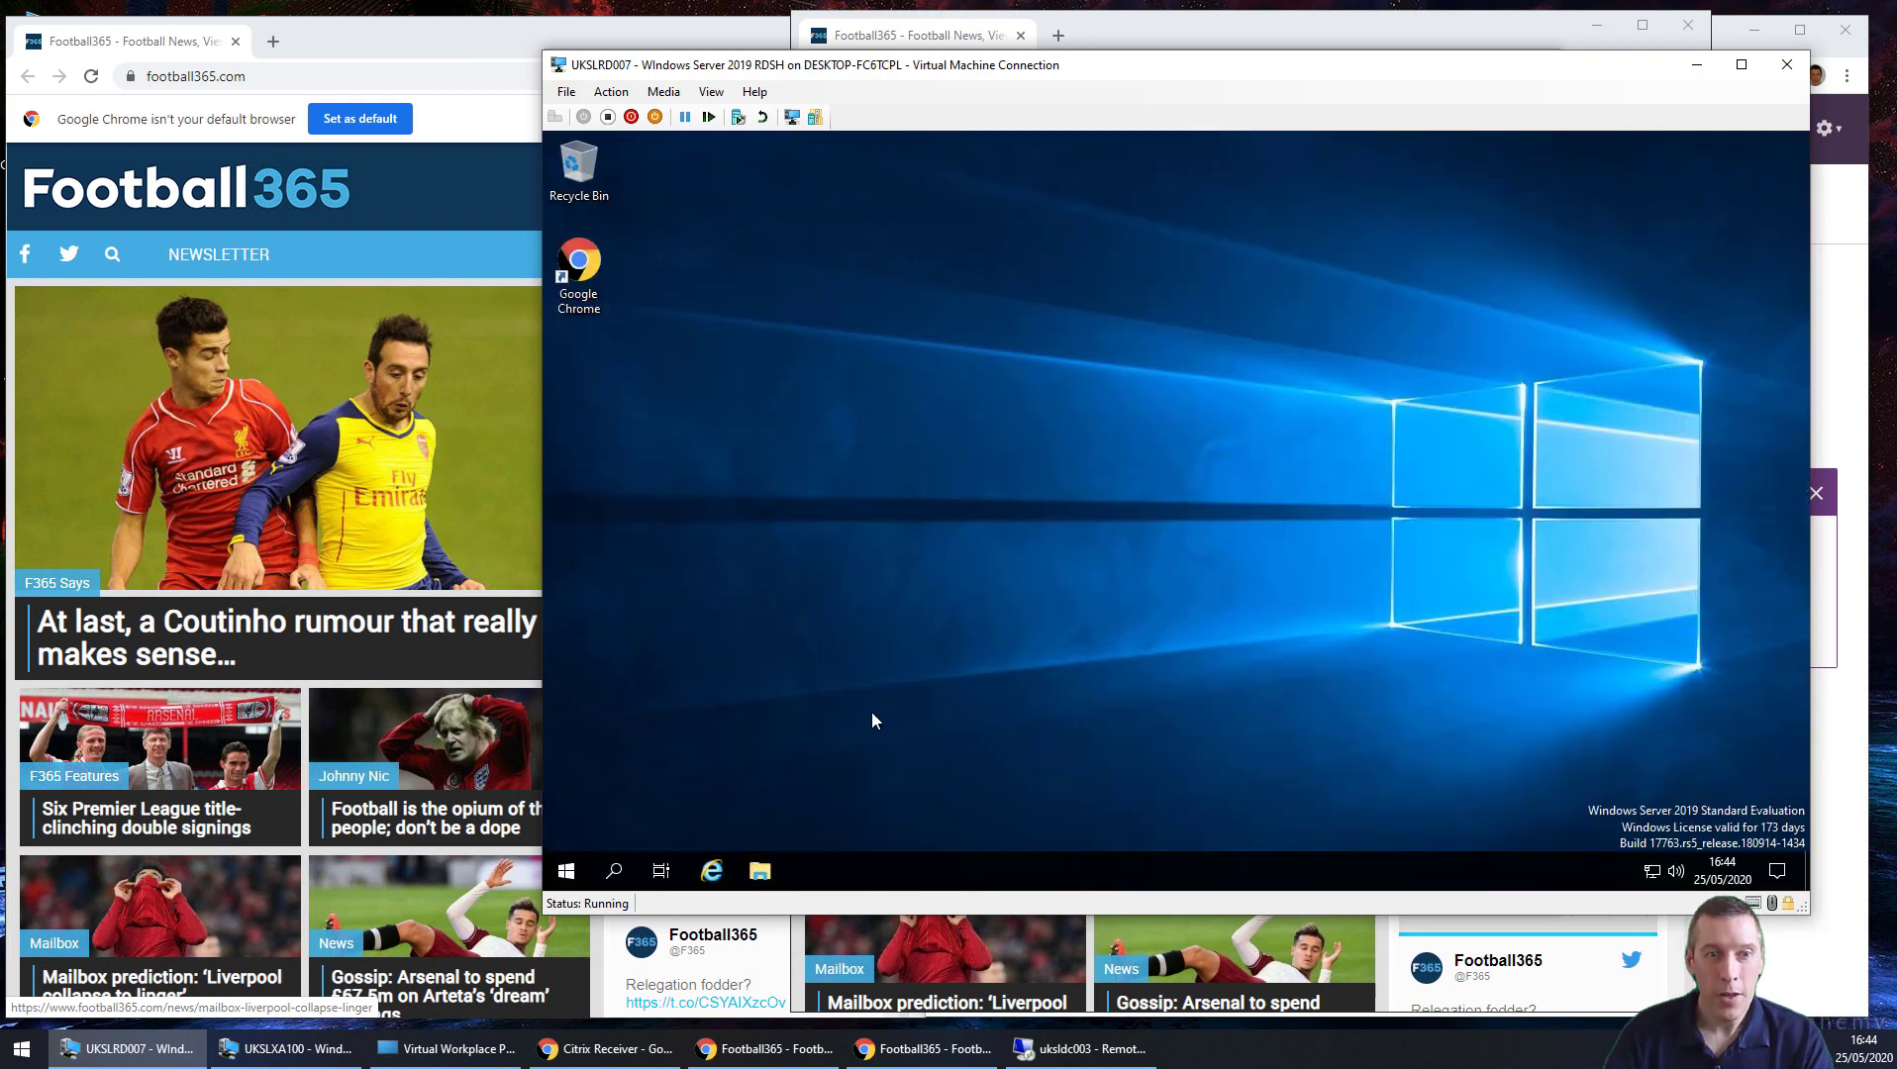
Step: Open c:\windows\temp, select the 100 MB read-only (_RO) profile disk image, and maximise Explorer
{"action": "right_click", "coordinate": [566, 872]}
{"action": "left_click", "coordinate": [620, 777]}
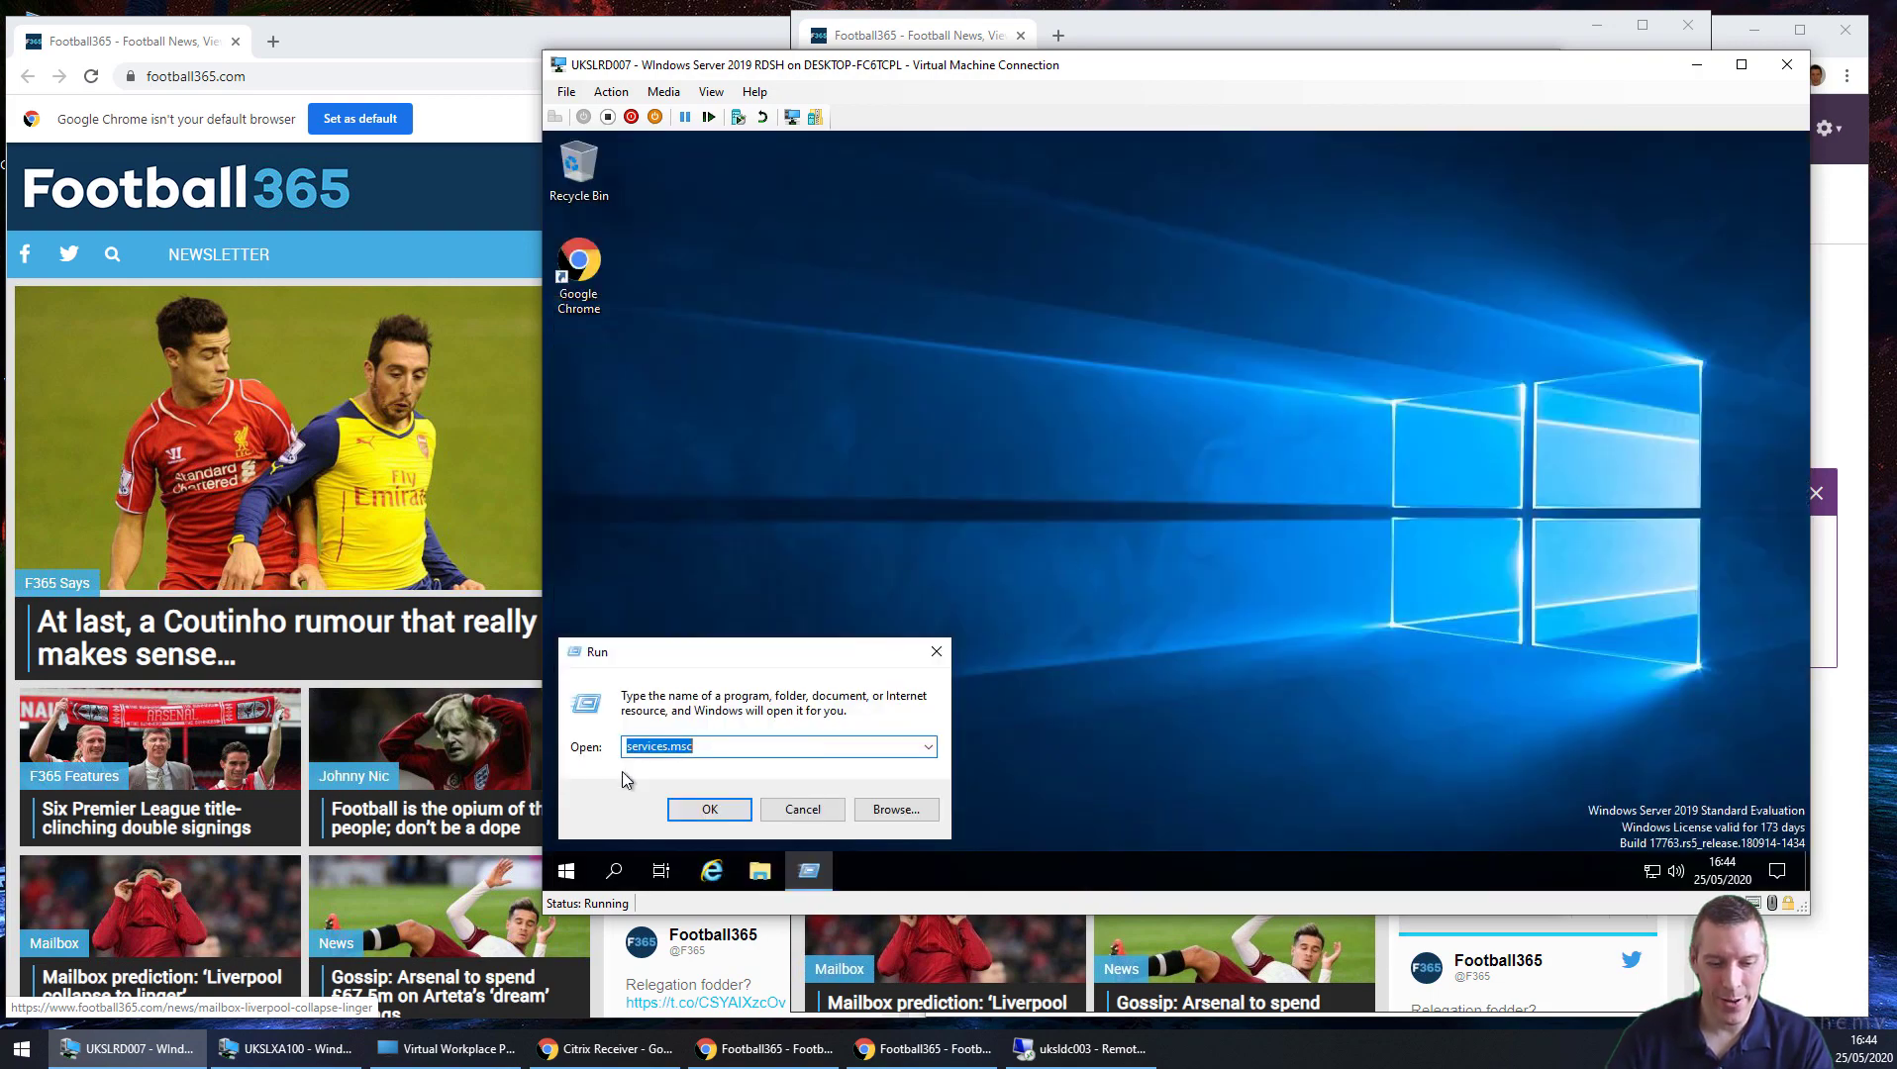
{"action": "type", "text": "c:\\windows\\temp"}
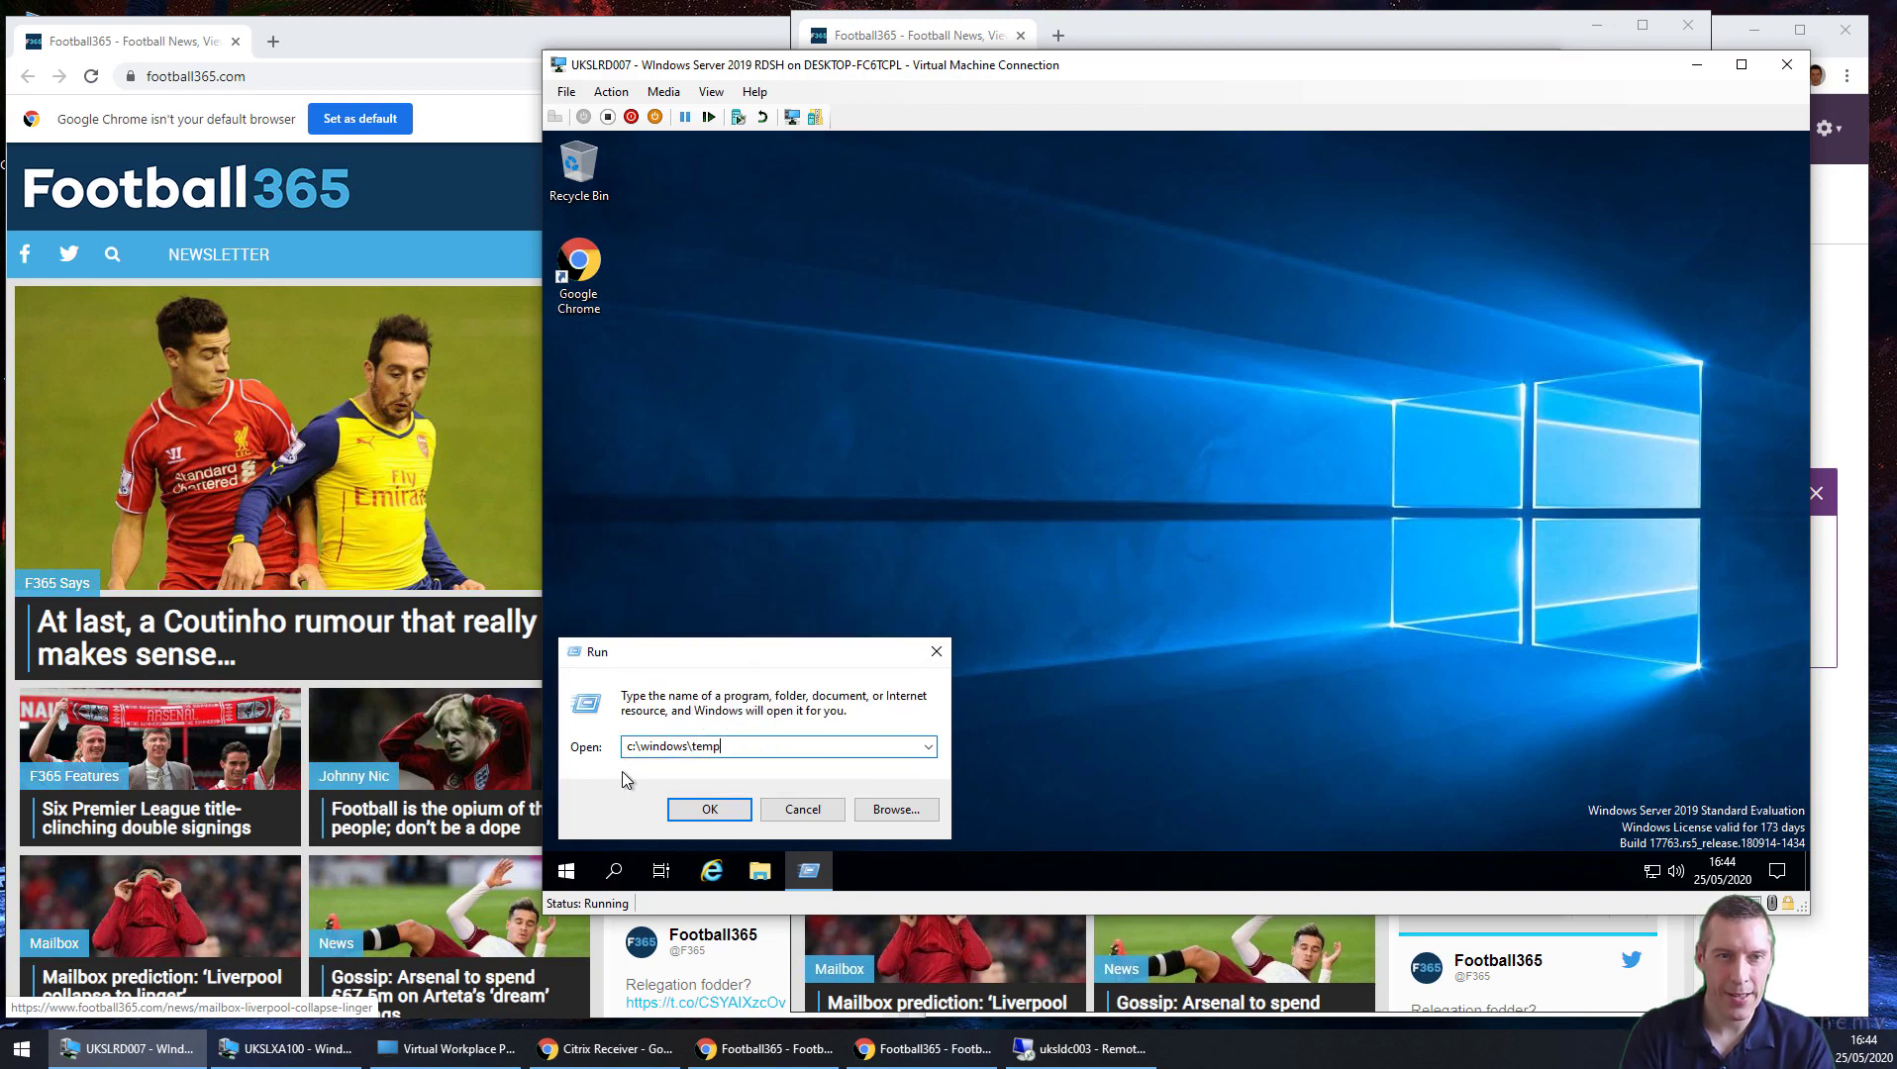
{"action": "key", "text": "Return"}
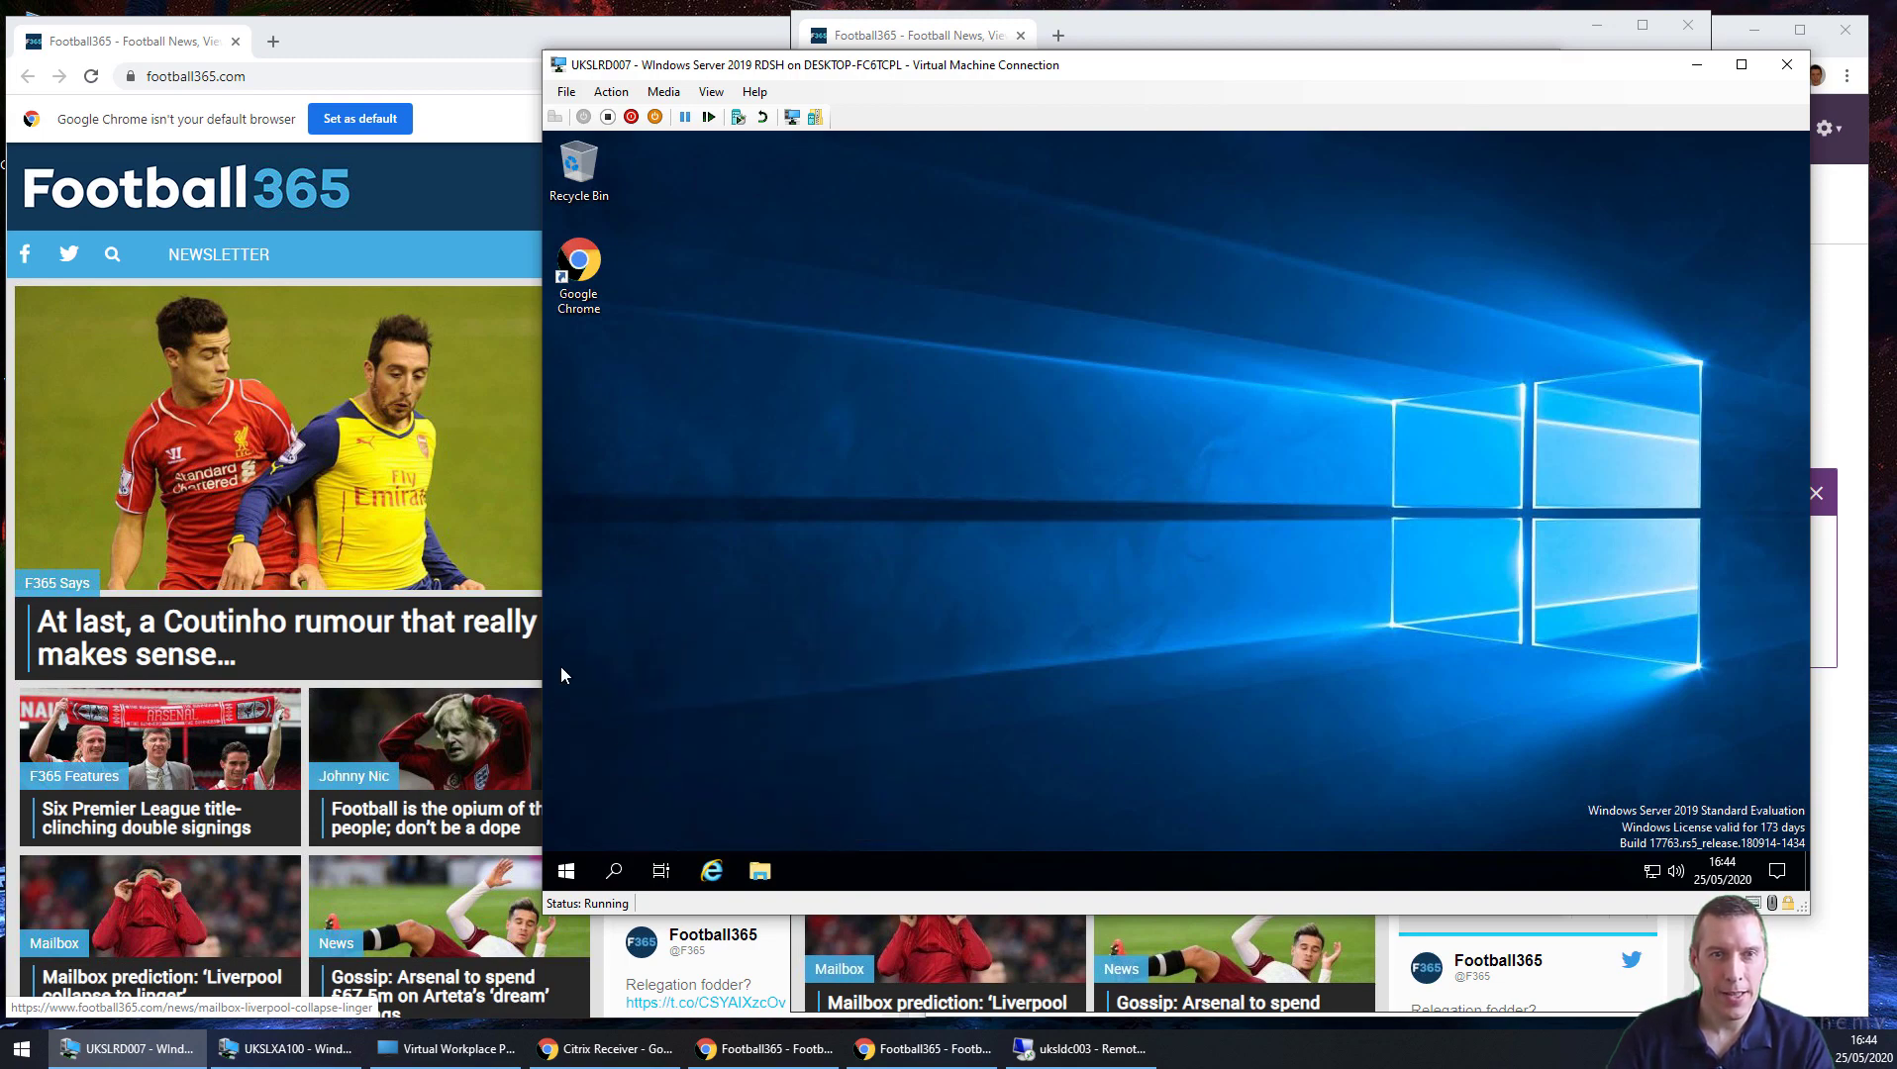
{"action": "left_click", "coordinate": [1208, 527]}
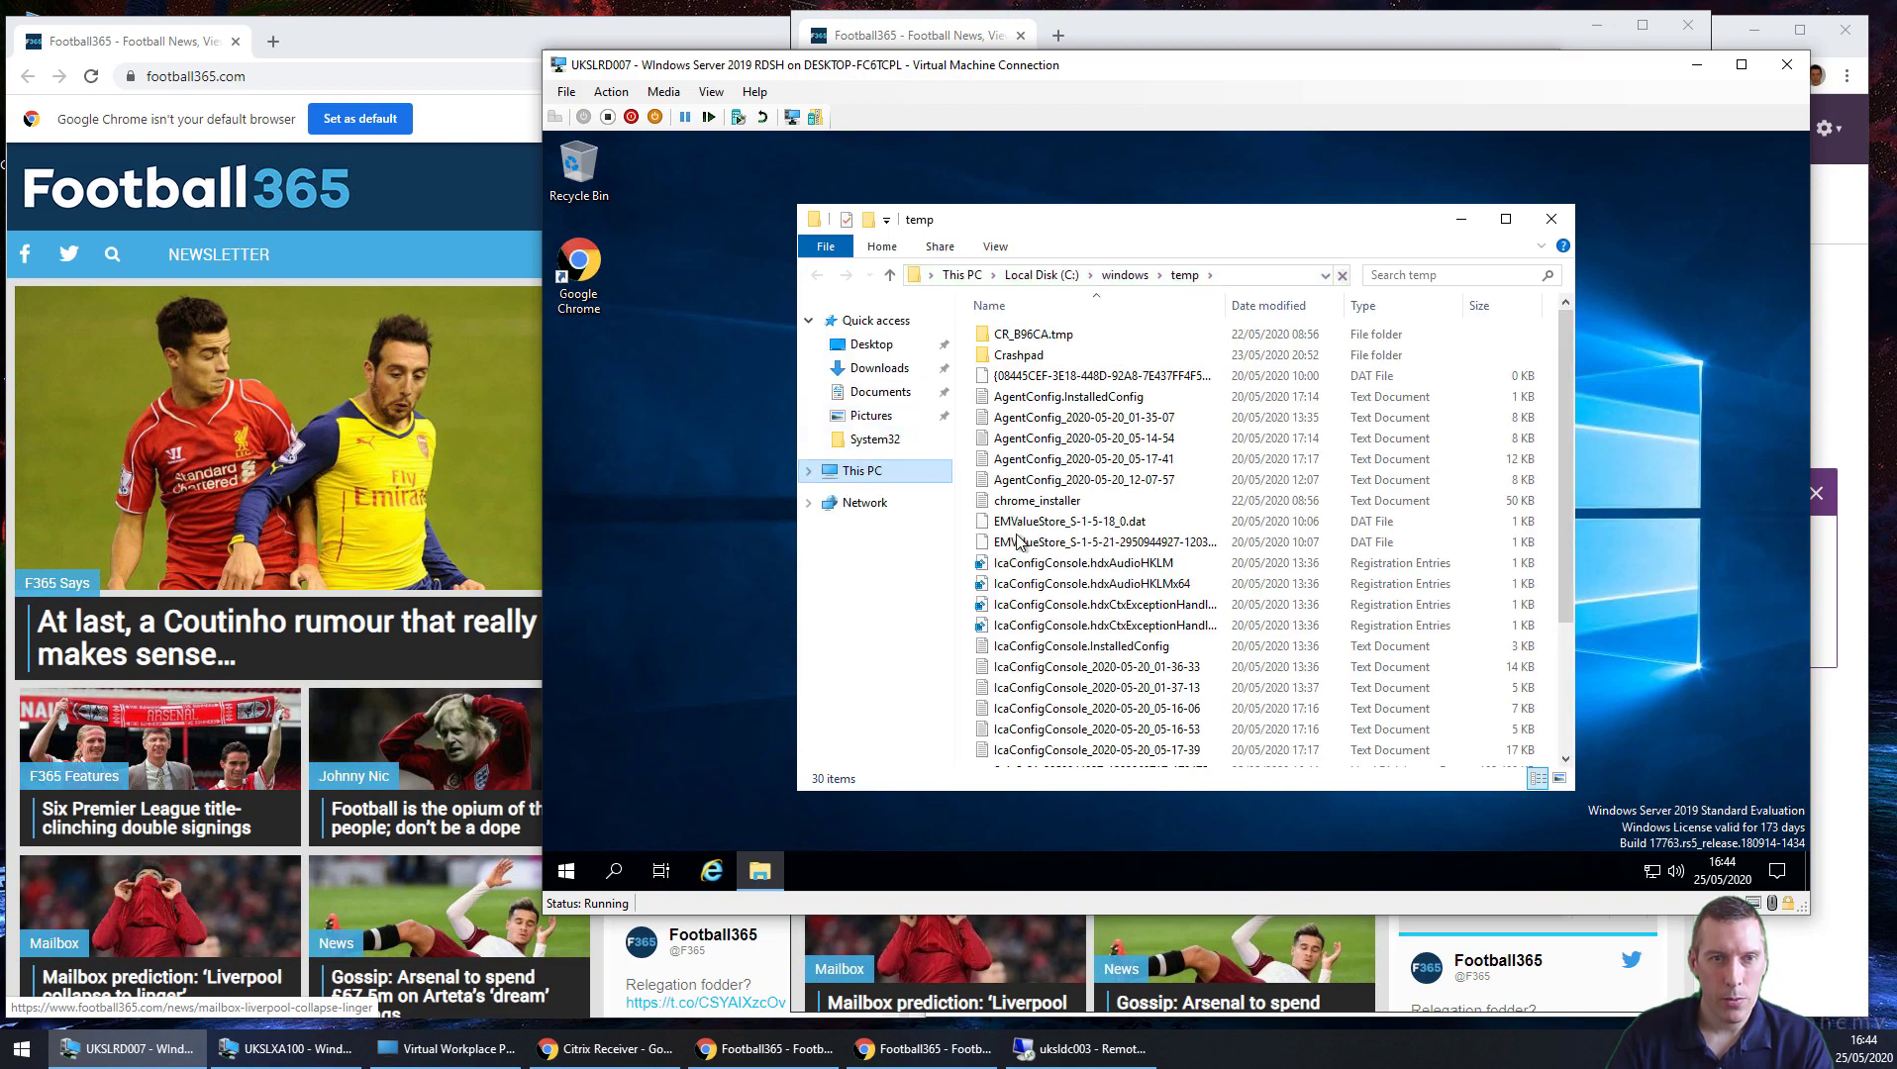
{"action": "scroll", "coordinate": [1138, 535], "scroll_direction": "down", "scroll_amount": 3}
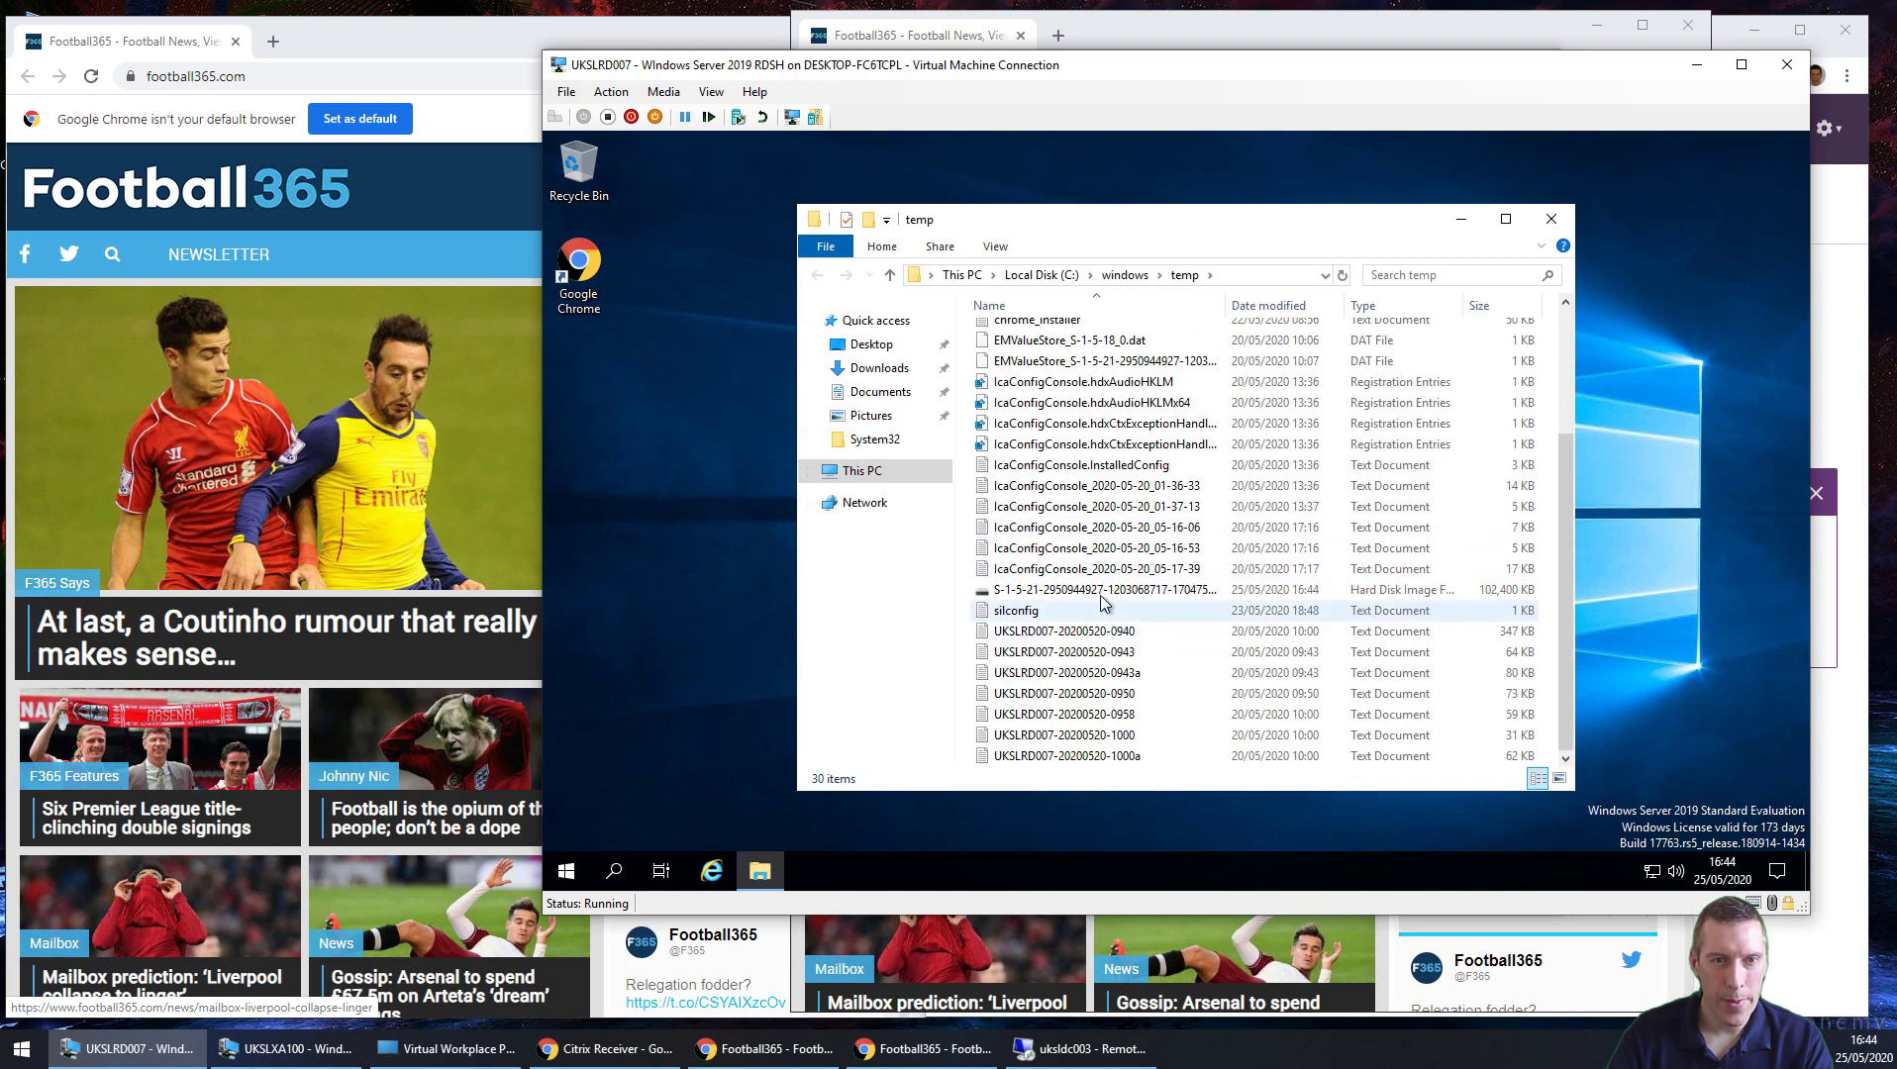
{"action": "left_click", "coordinate": [1106, 589]}
{"action": "left_click", "coordinate": [1496, 223]}
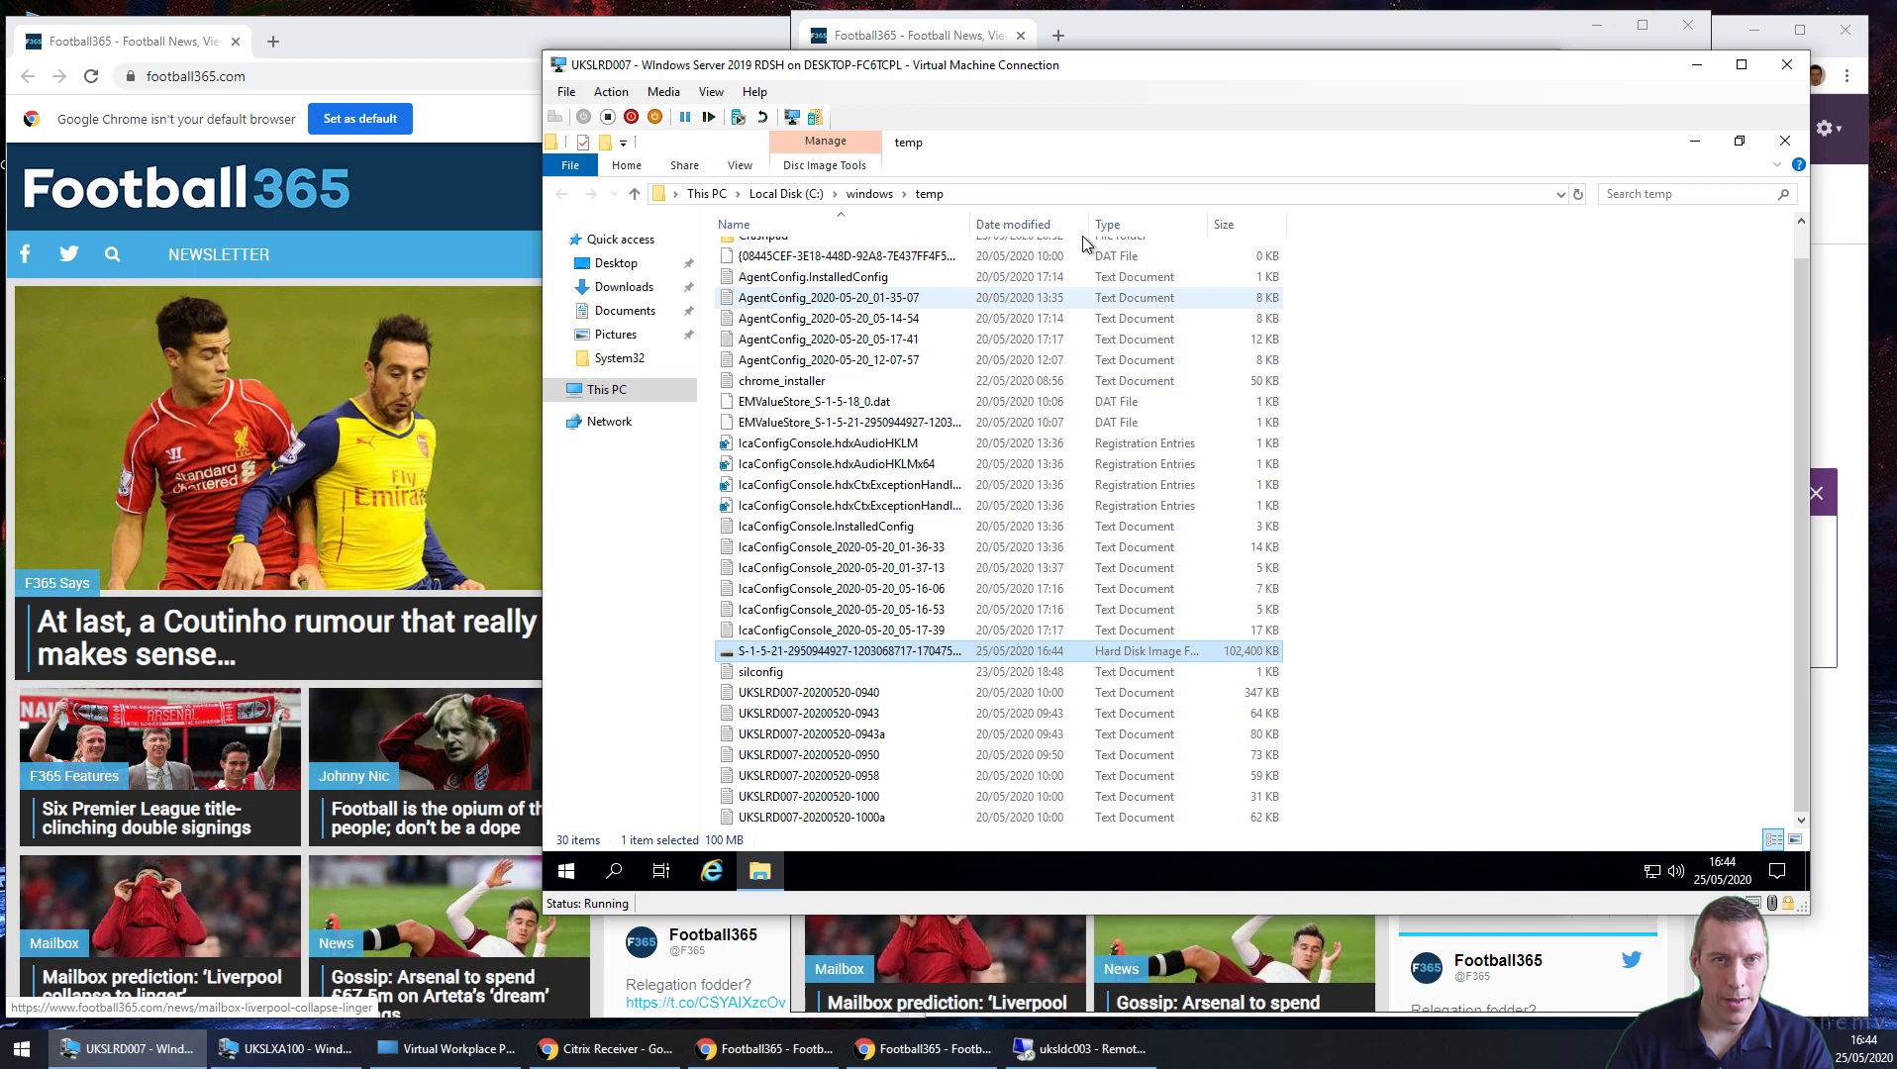
{"action": "left_click_drag", "start_coordinate": [968, 224], "coordinate": [1283, 216]}
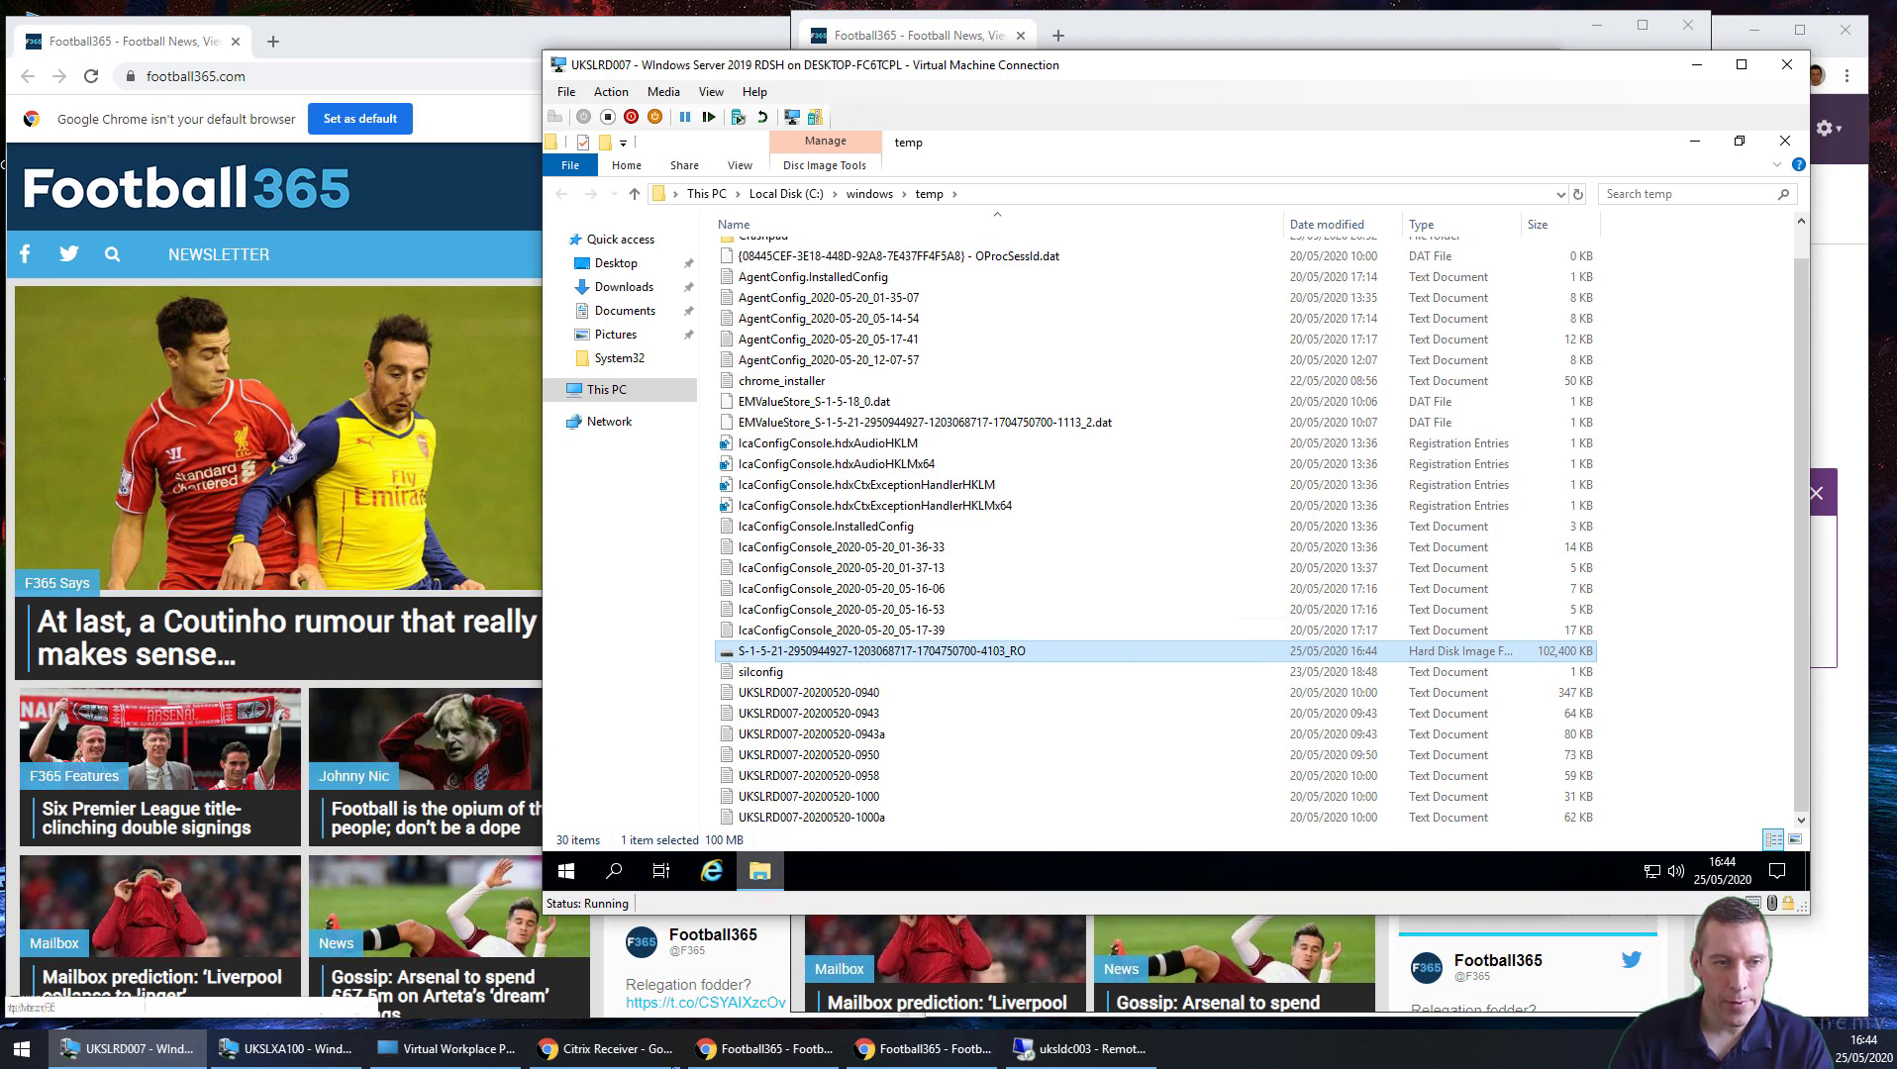
Step: Check the profile disk on the file server, then close the VM's Explorer and minimise both consoles
{"action": "left_click", "coordinate": [1034, 1053]}
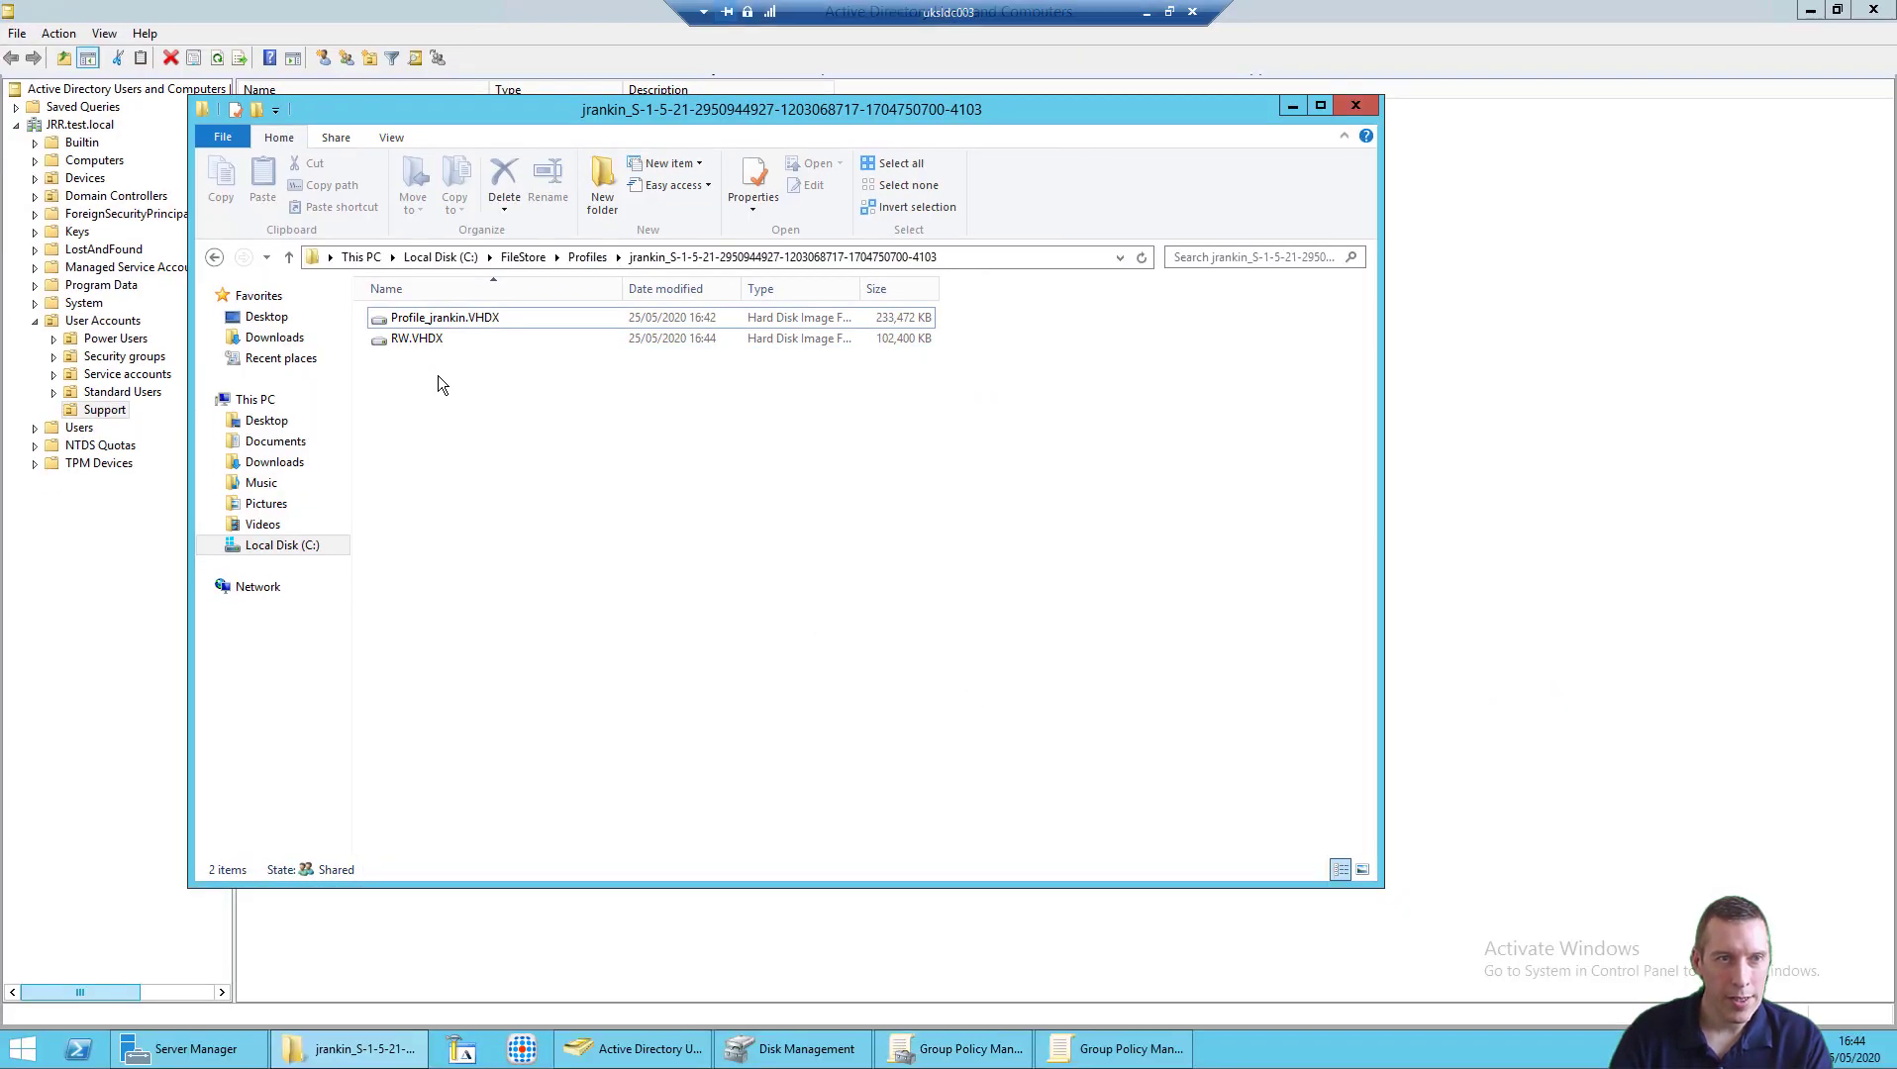
{"action": "left_click", "coordinate": [440, 321]}
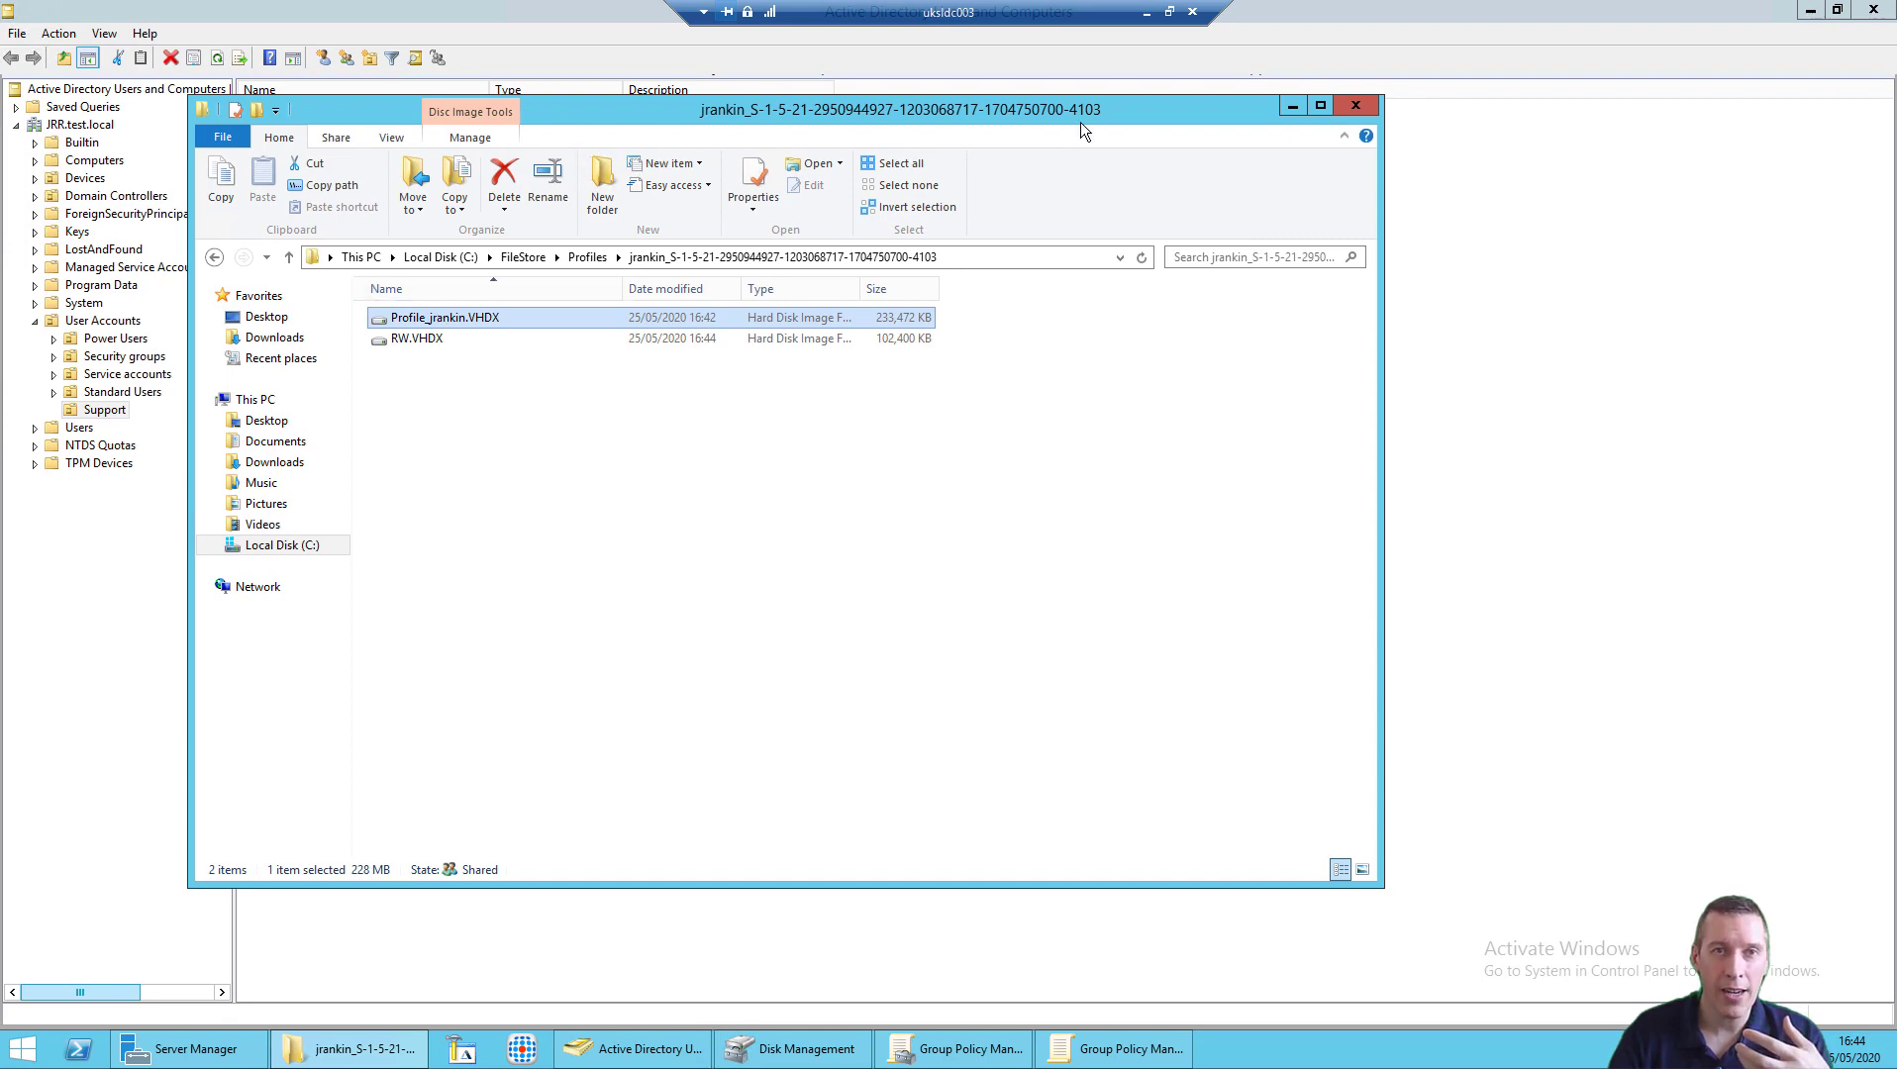
{"action": "left_click", "coordinate": [1146, 12]}
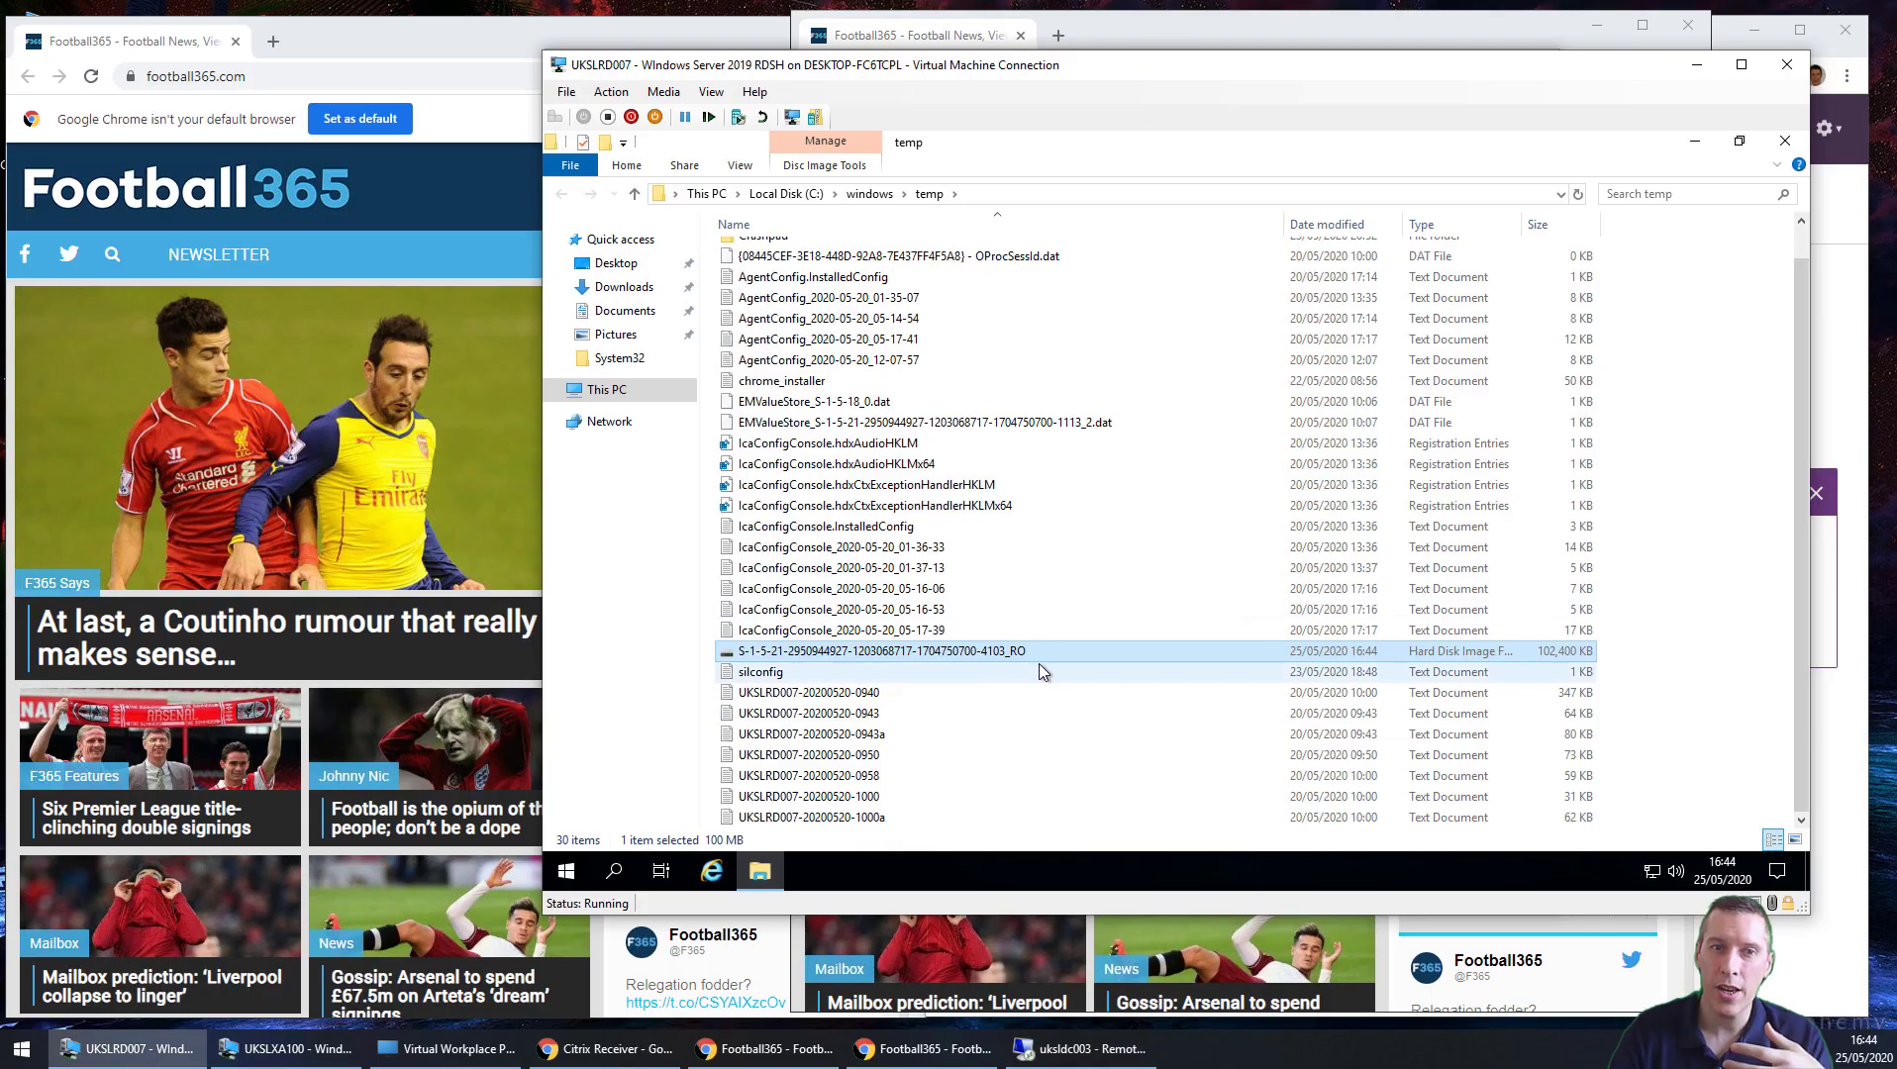
{"action": "left_click", "coordinate": [1783, 144]}
{"action": "left_click", "coordinate": [1697, 64]}
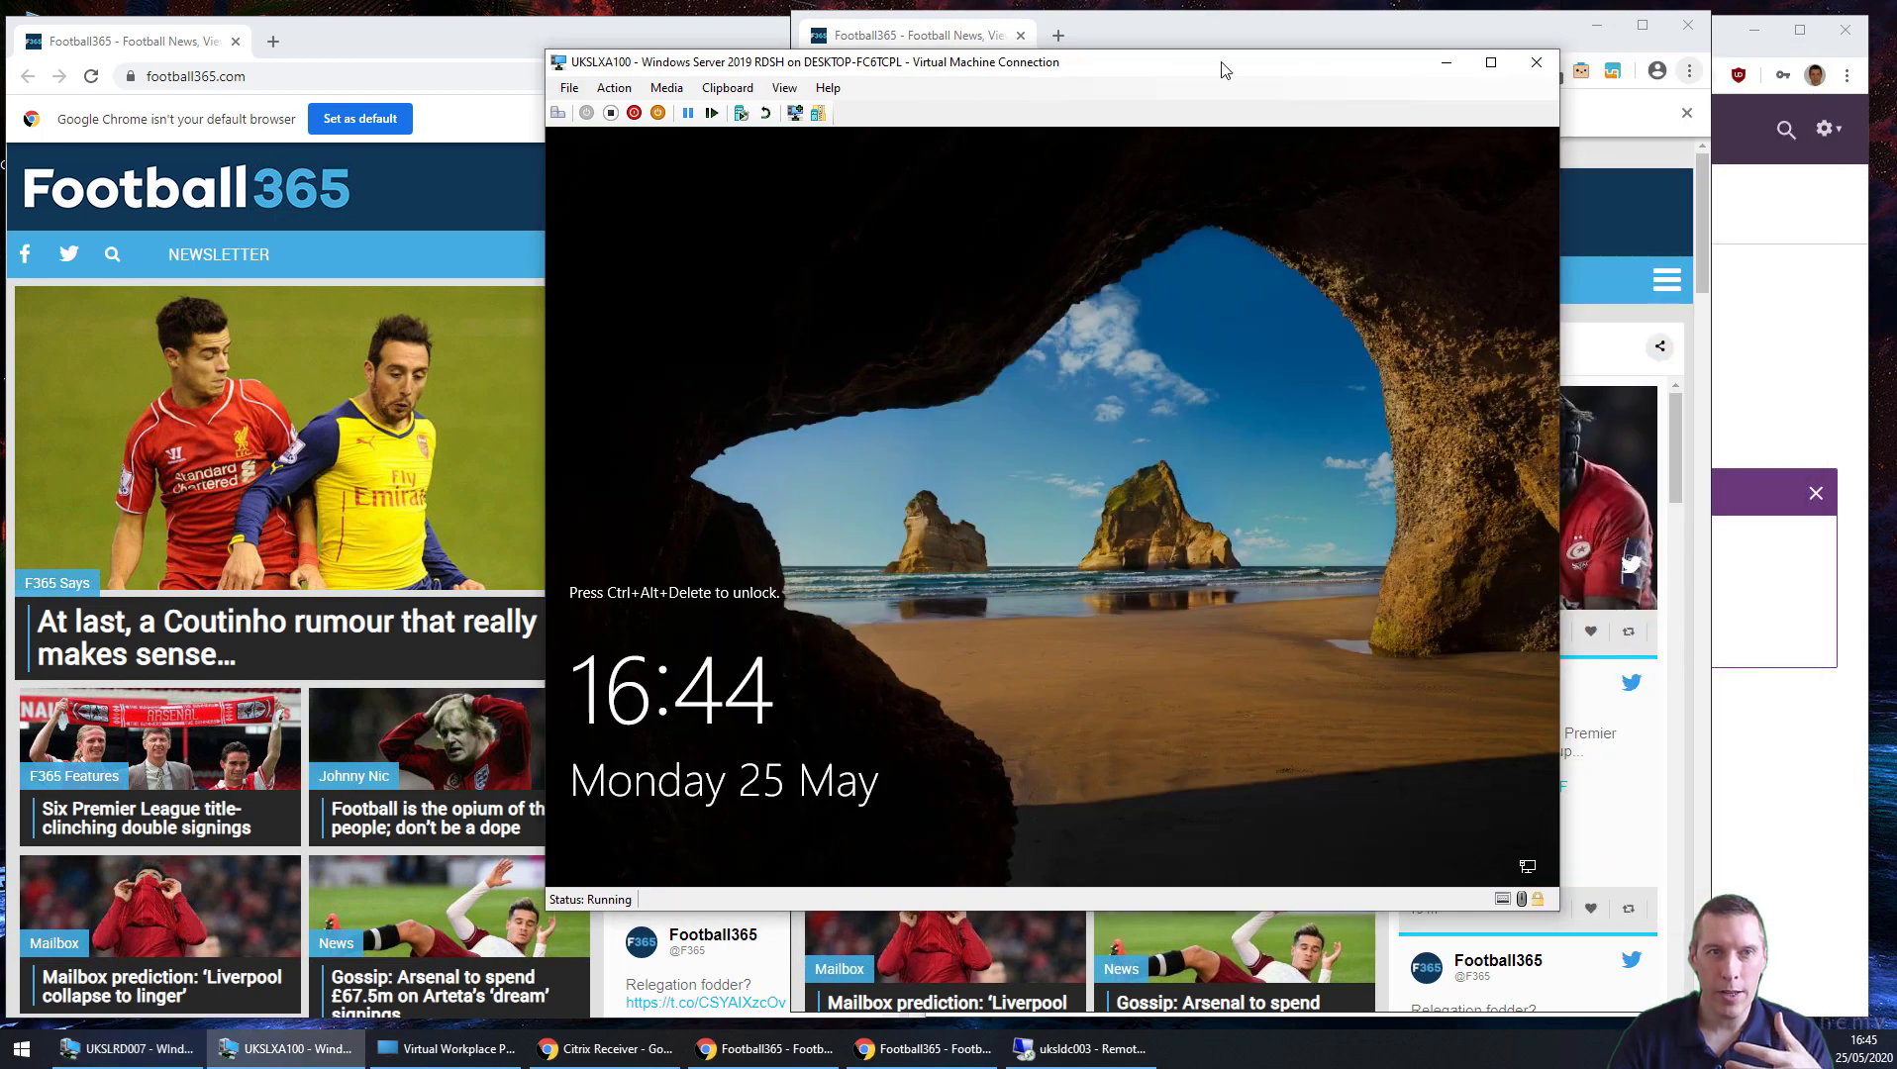
Step: Close the left Football365 window and open The Register homepage by searching 'the regist'
{"action": "left_click", "coordinate": [1446, 62]}
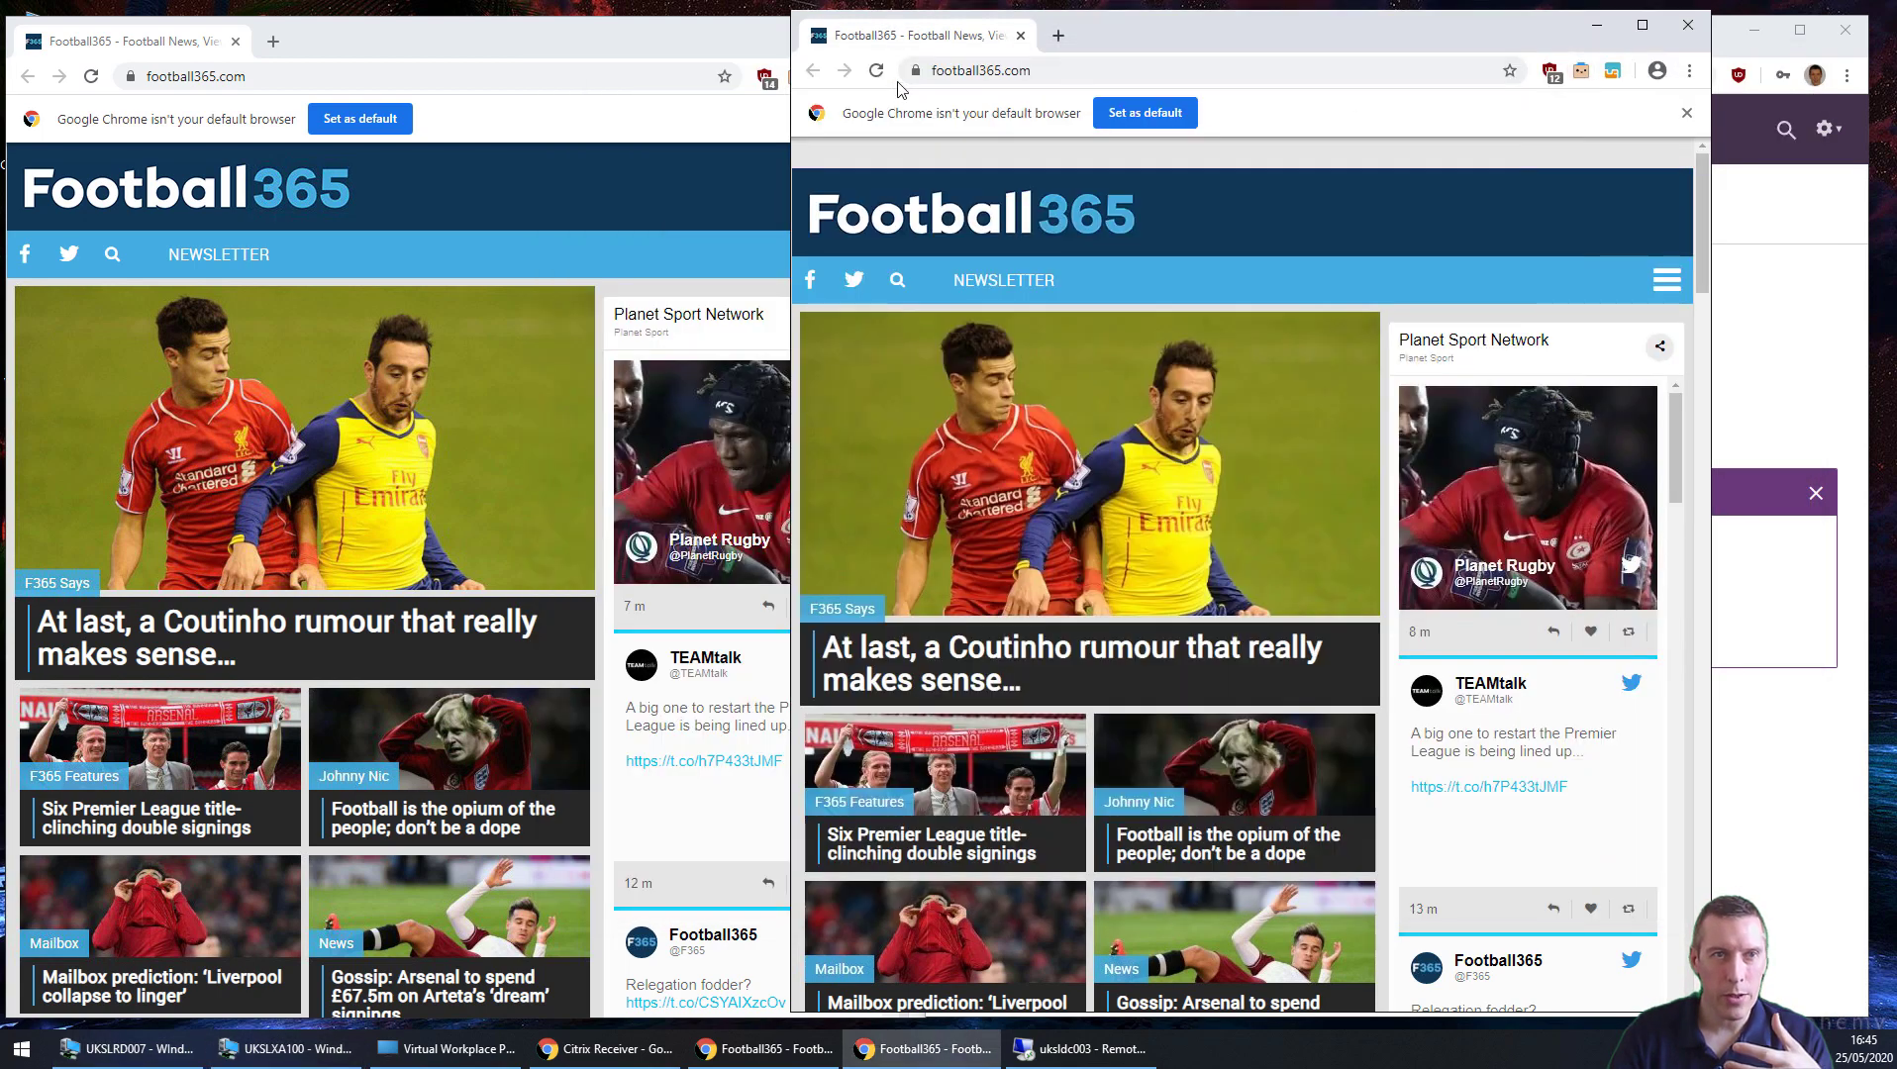
{"action": "left_click", "coordinate": [648, 49]}
{"action": "left_click", "coordinate": [904, 30]}
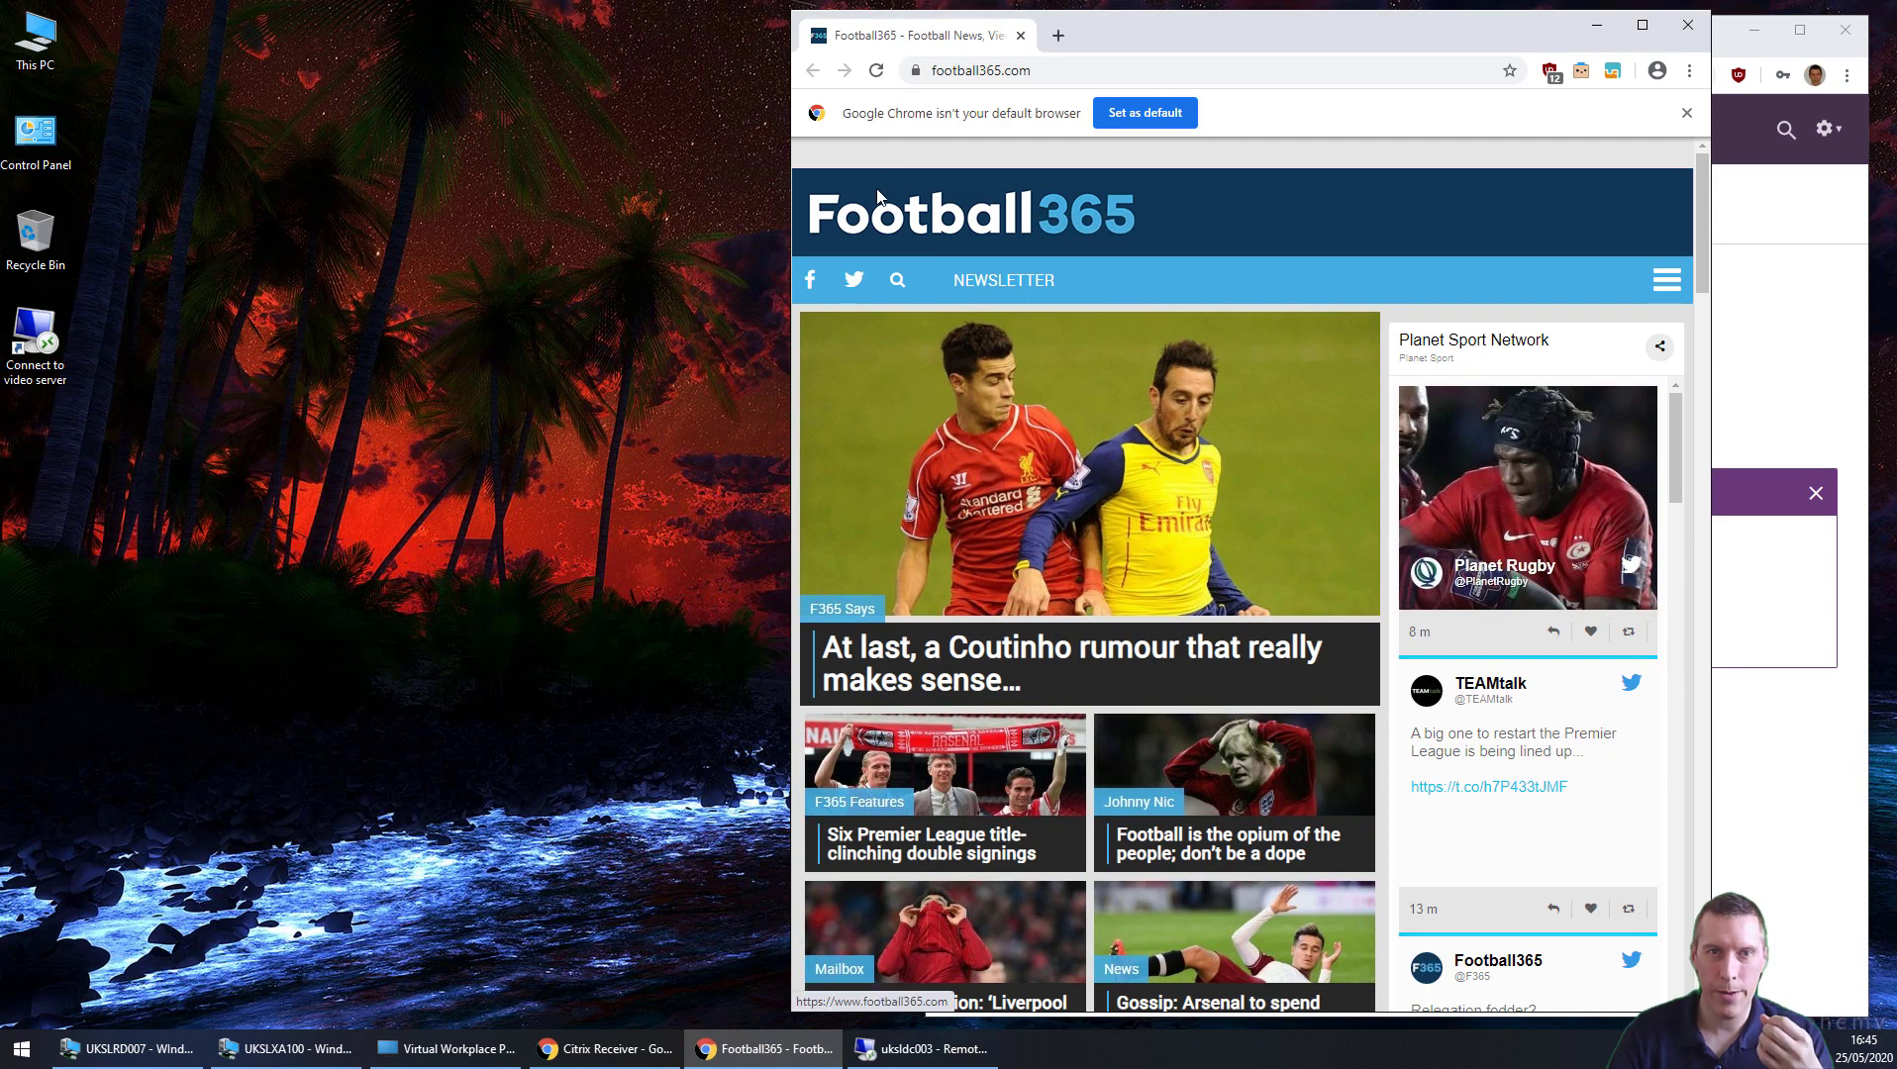
{"action": "left_click", "coordinate": [1115, 71]}
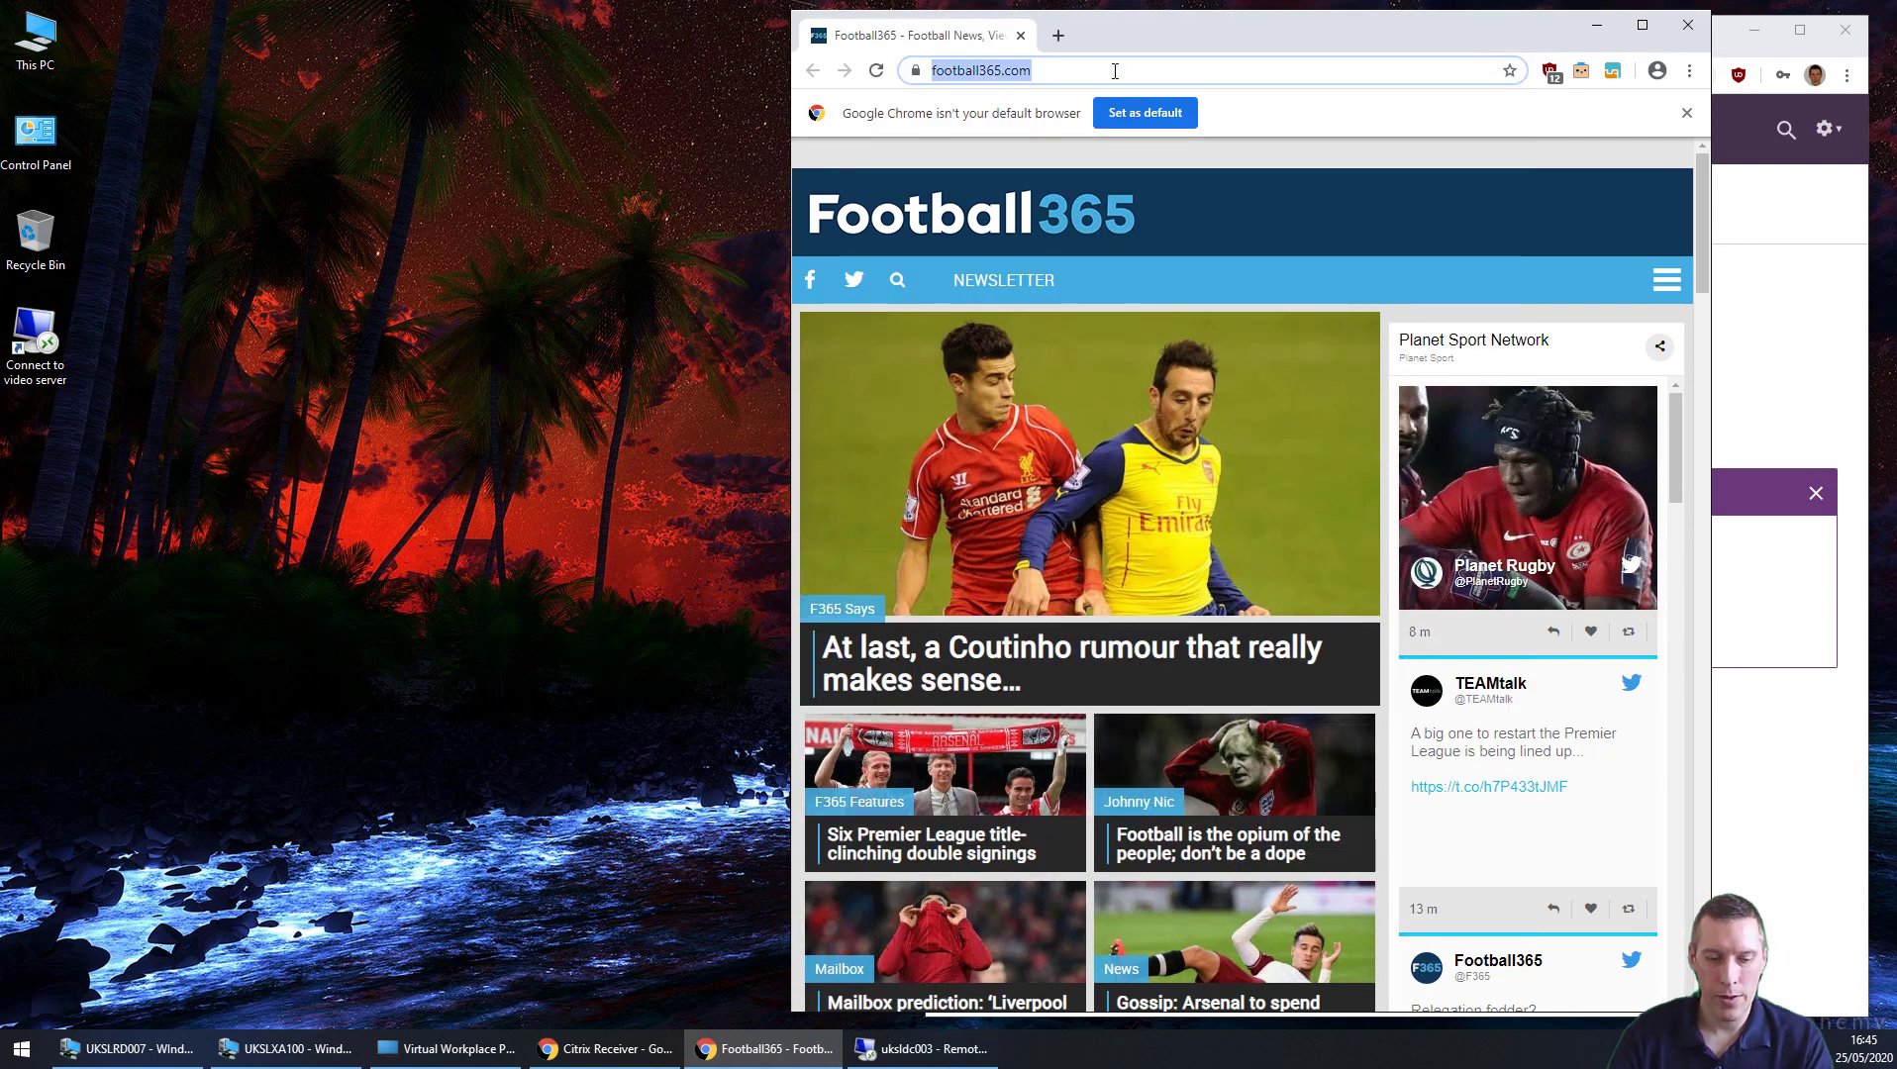
{"action": "type", "text": "the regist"}
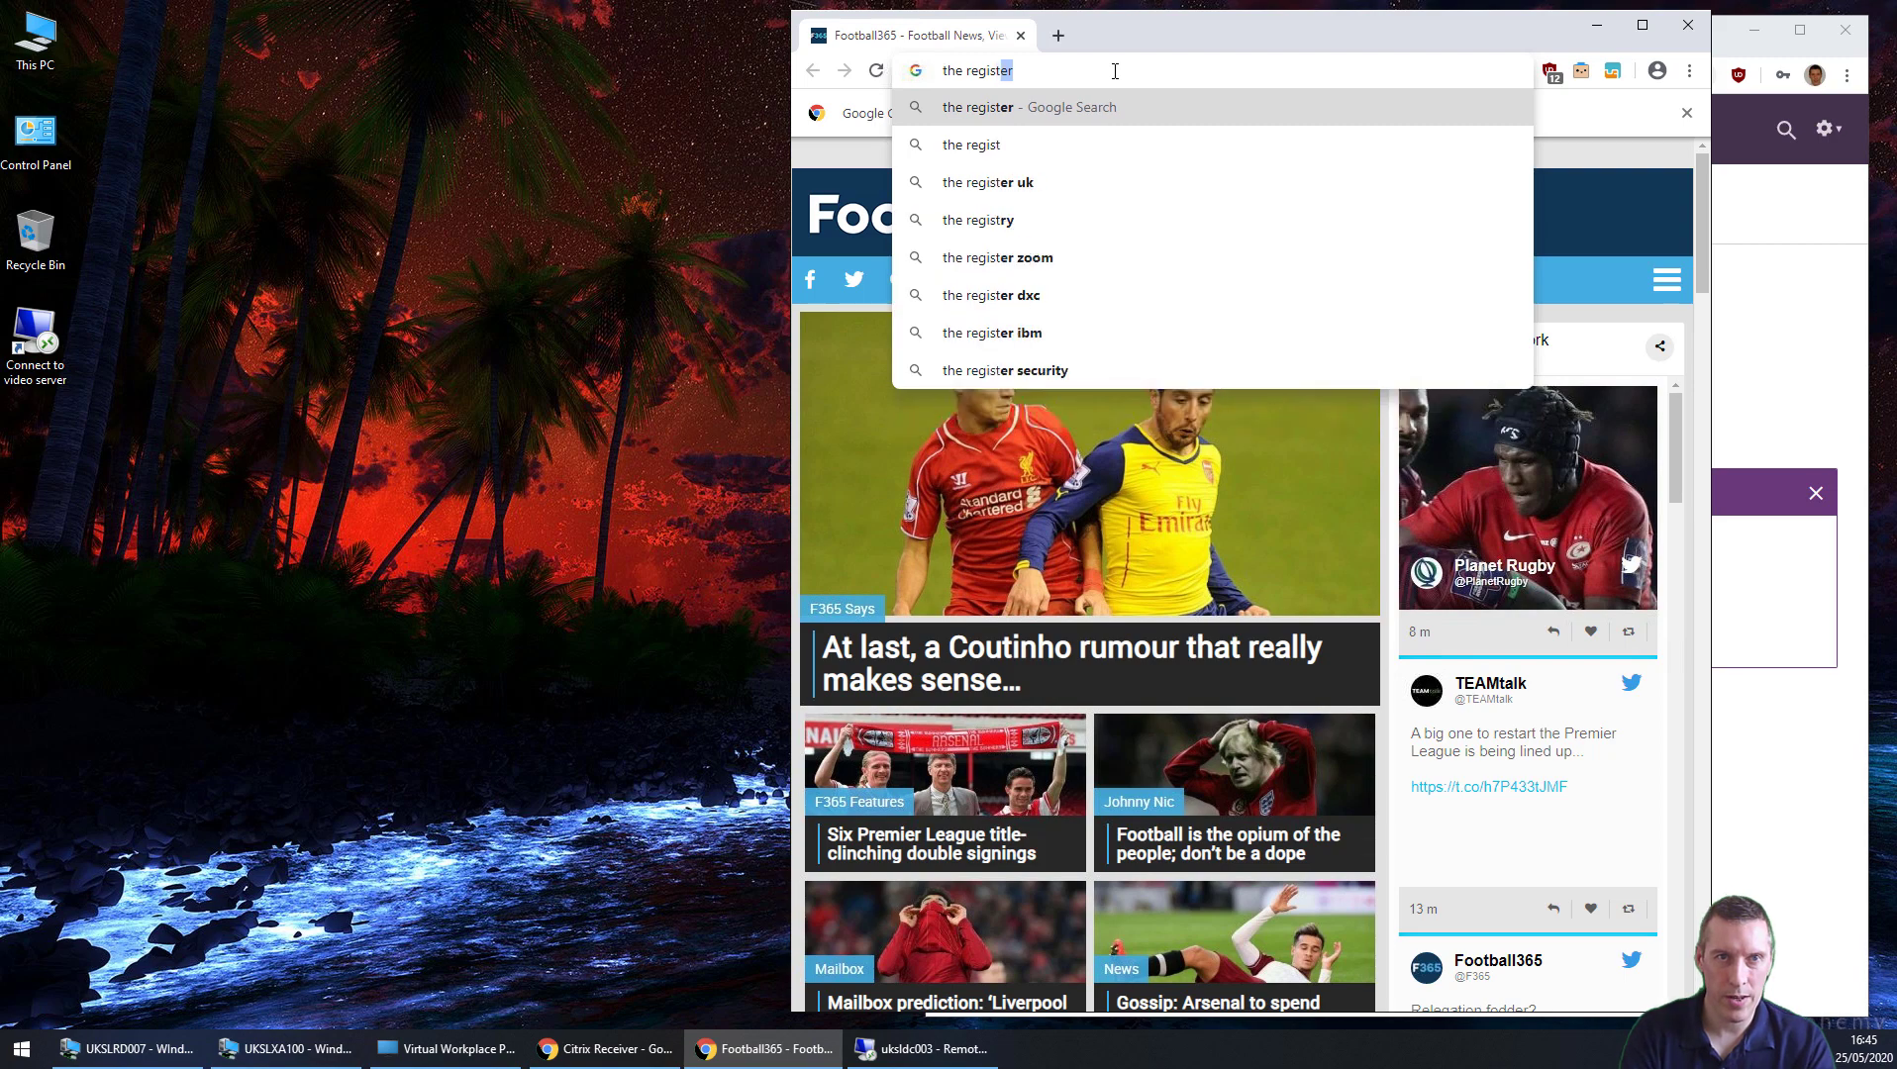
{"action": "key", "text": "Return"}
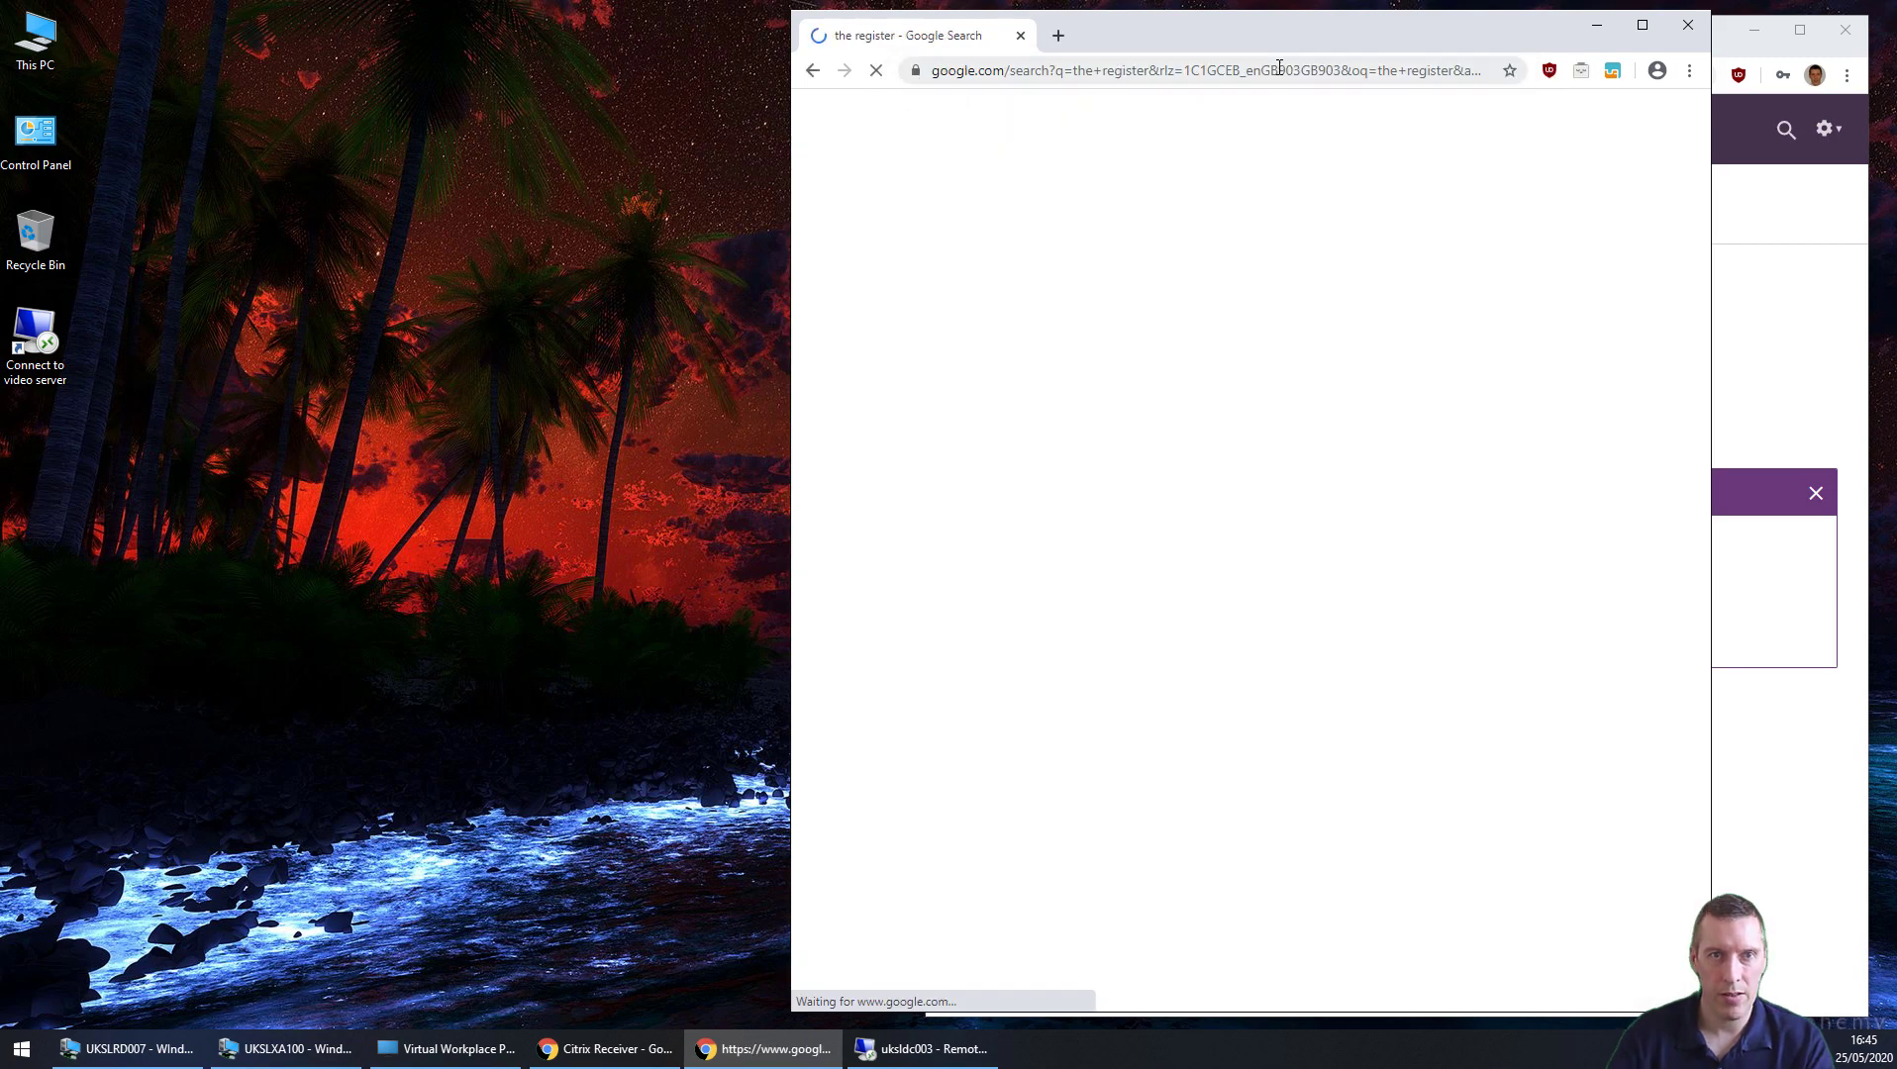
{"action": "left_click", "coordinate": [1075, 454]}
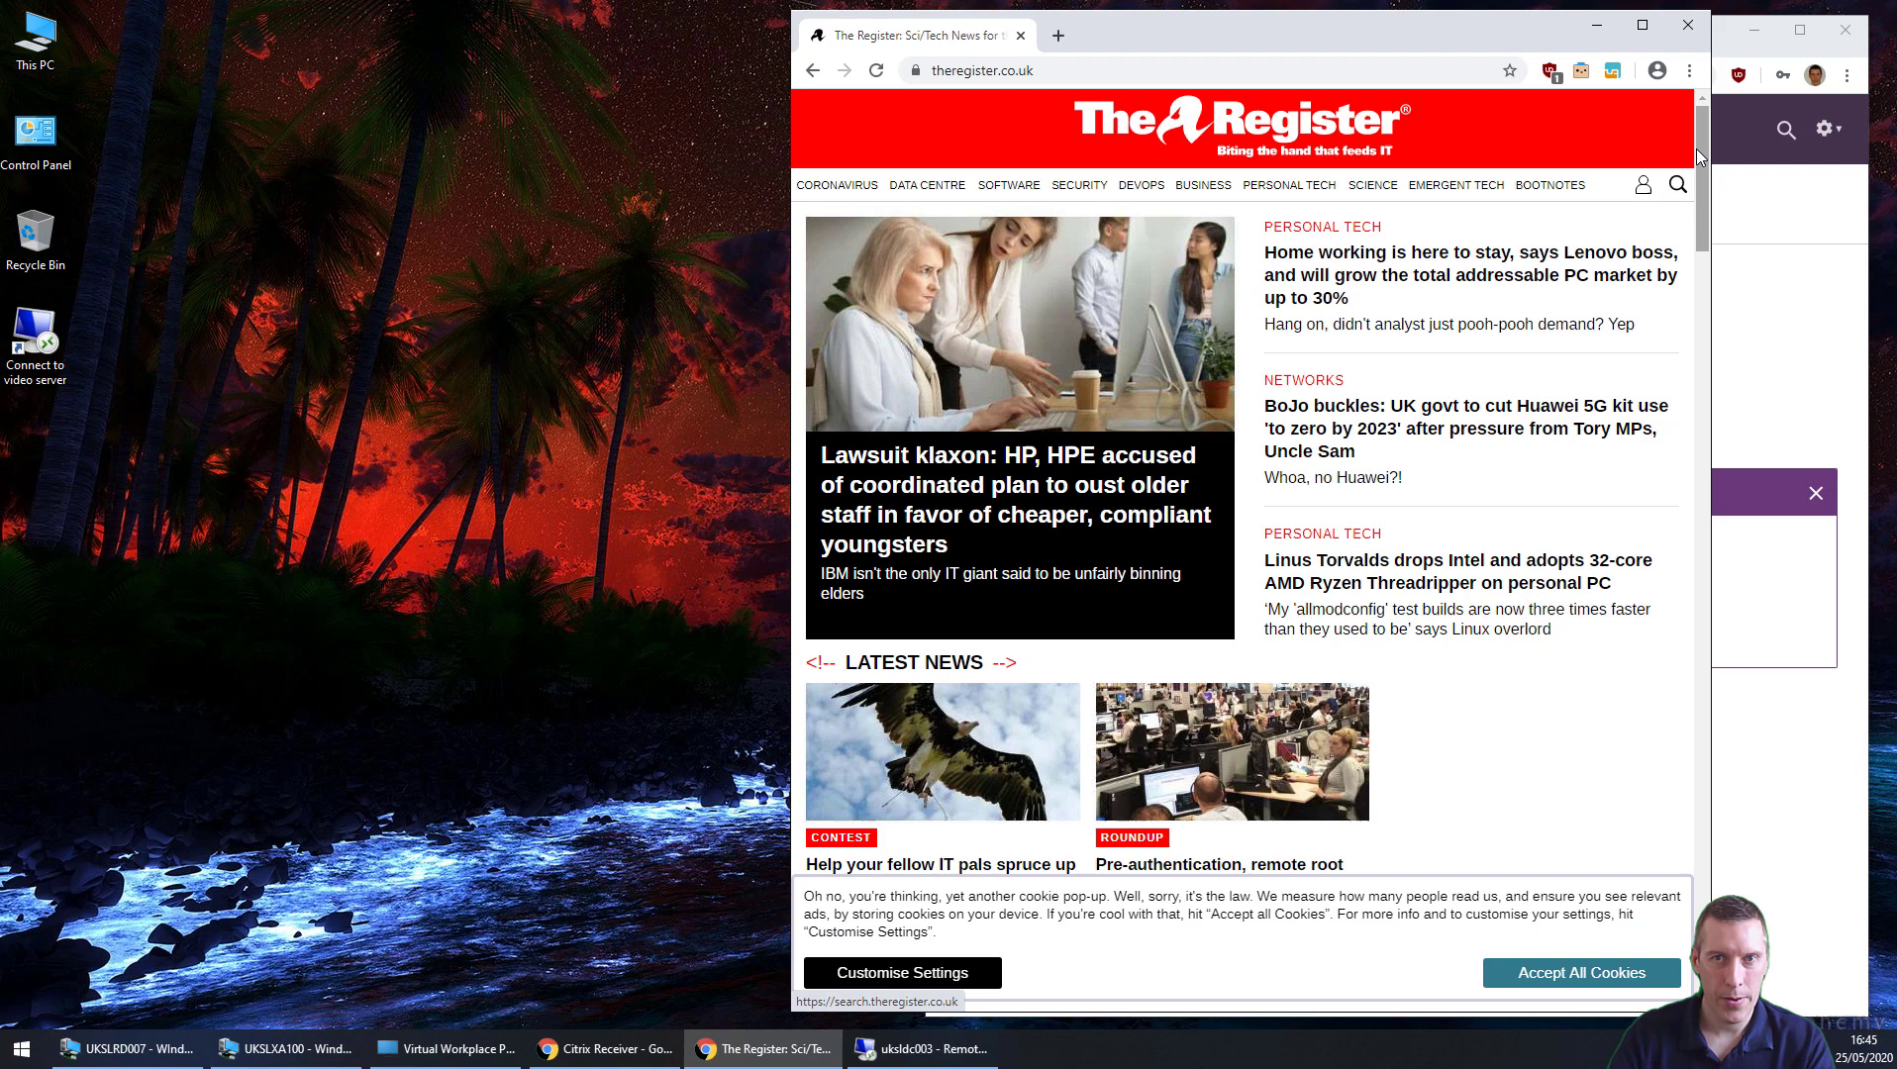
Step: Set Chrome's On startup option to use the current Register page, then close Chrome
{"action": "left_click", "coordinate": [1689, 71]}
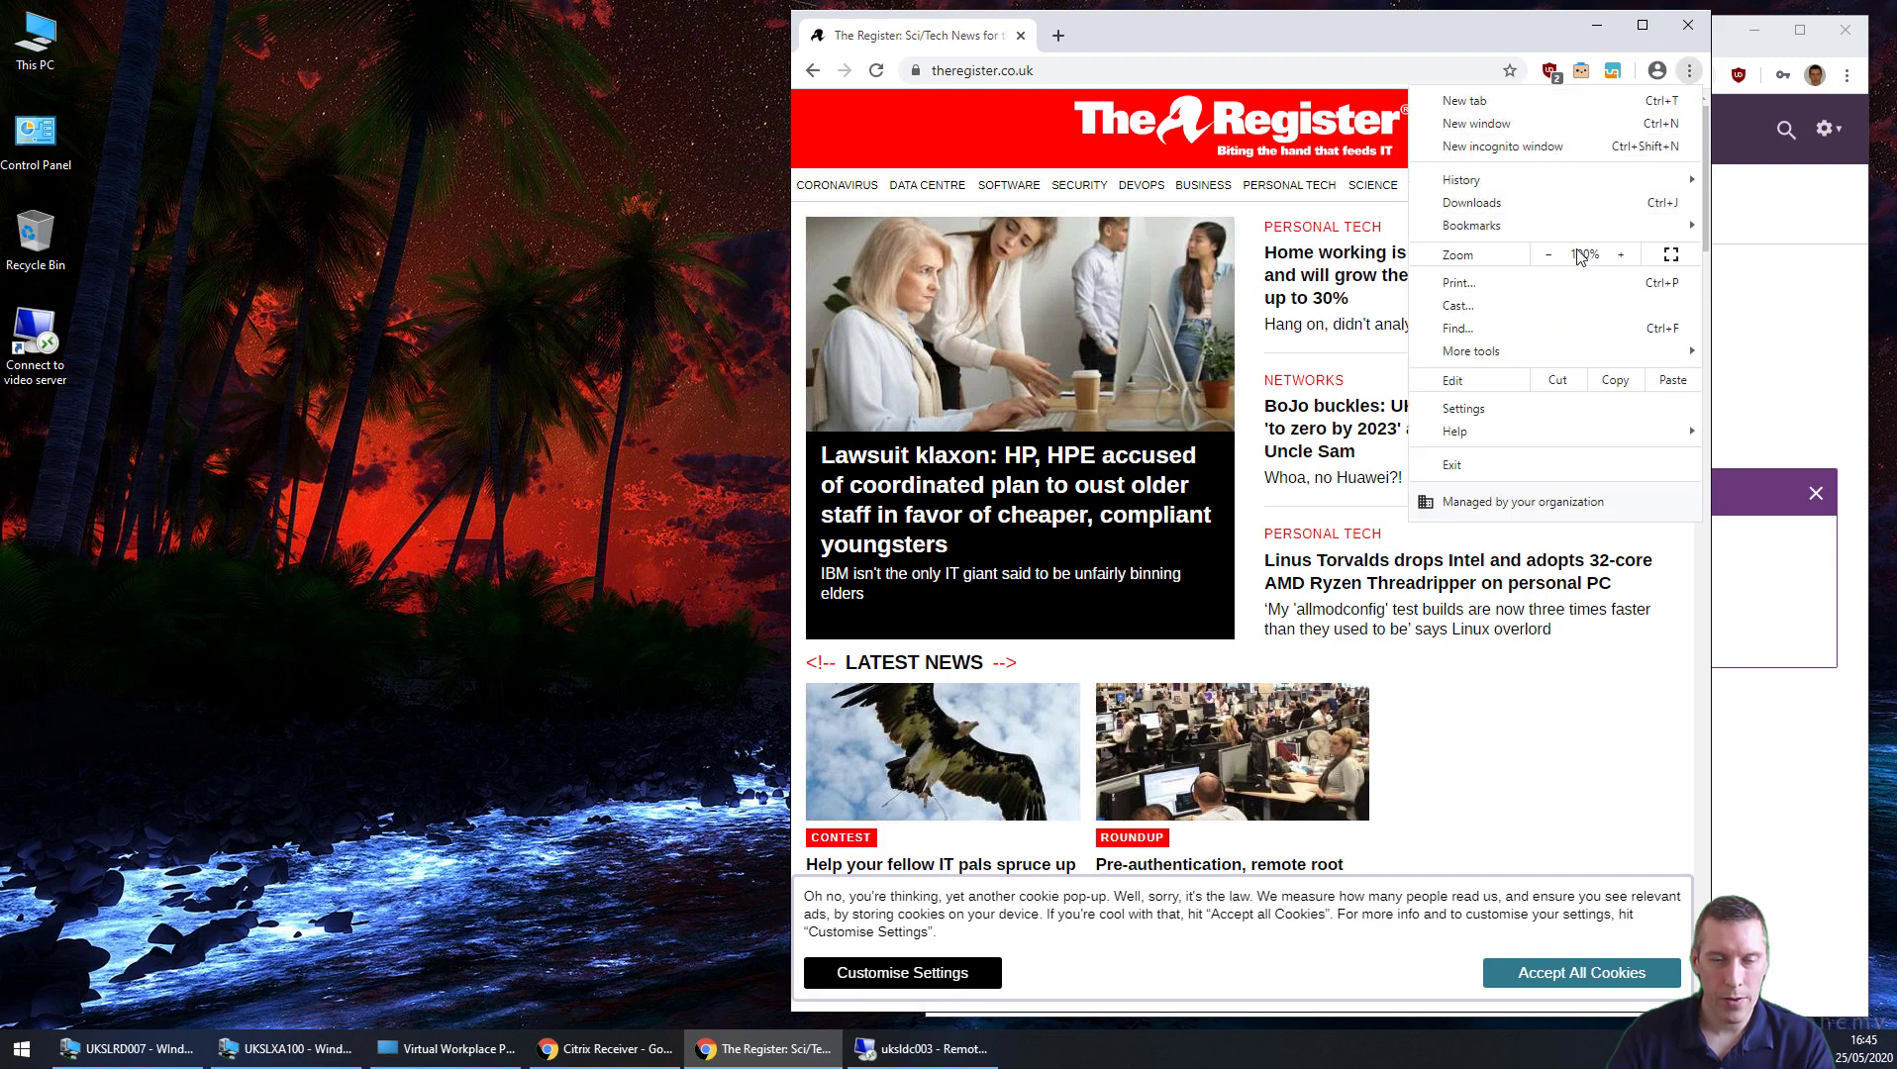
{"action": "left_click", "coordinate": [1537, 410]}
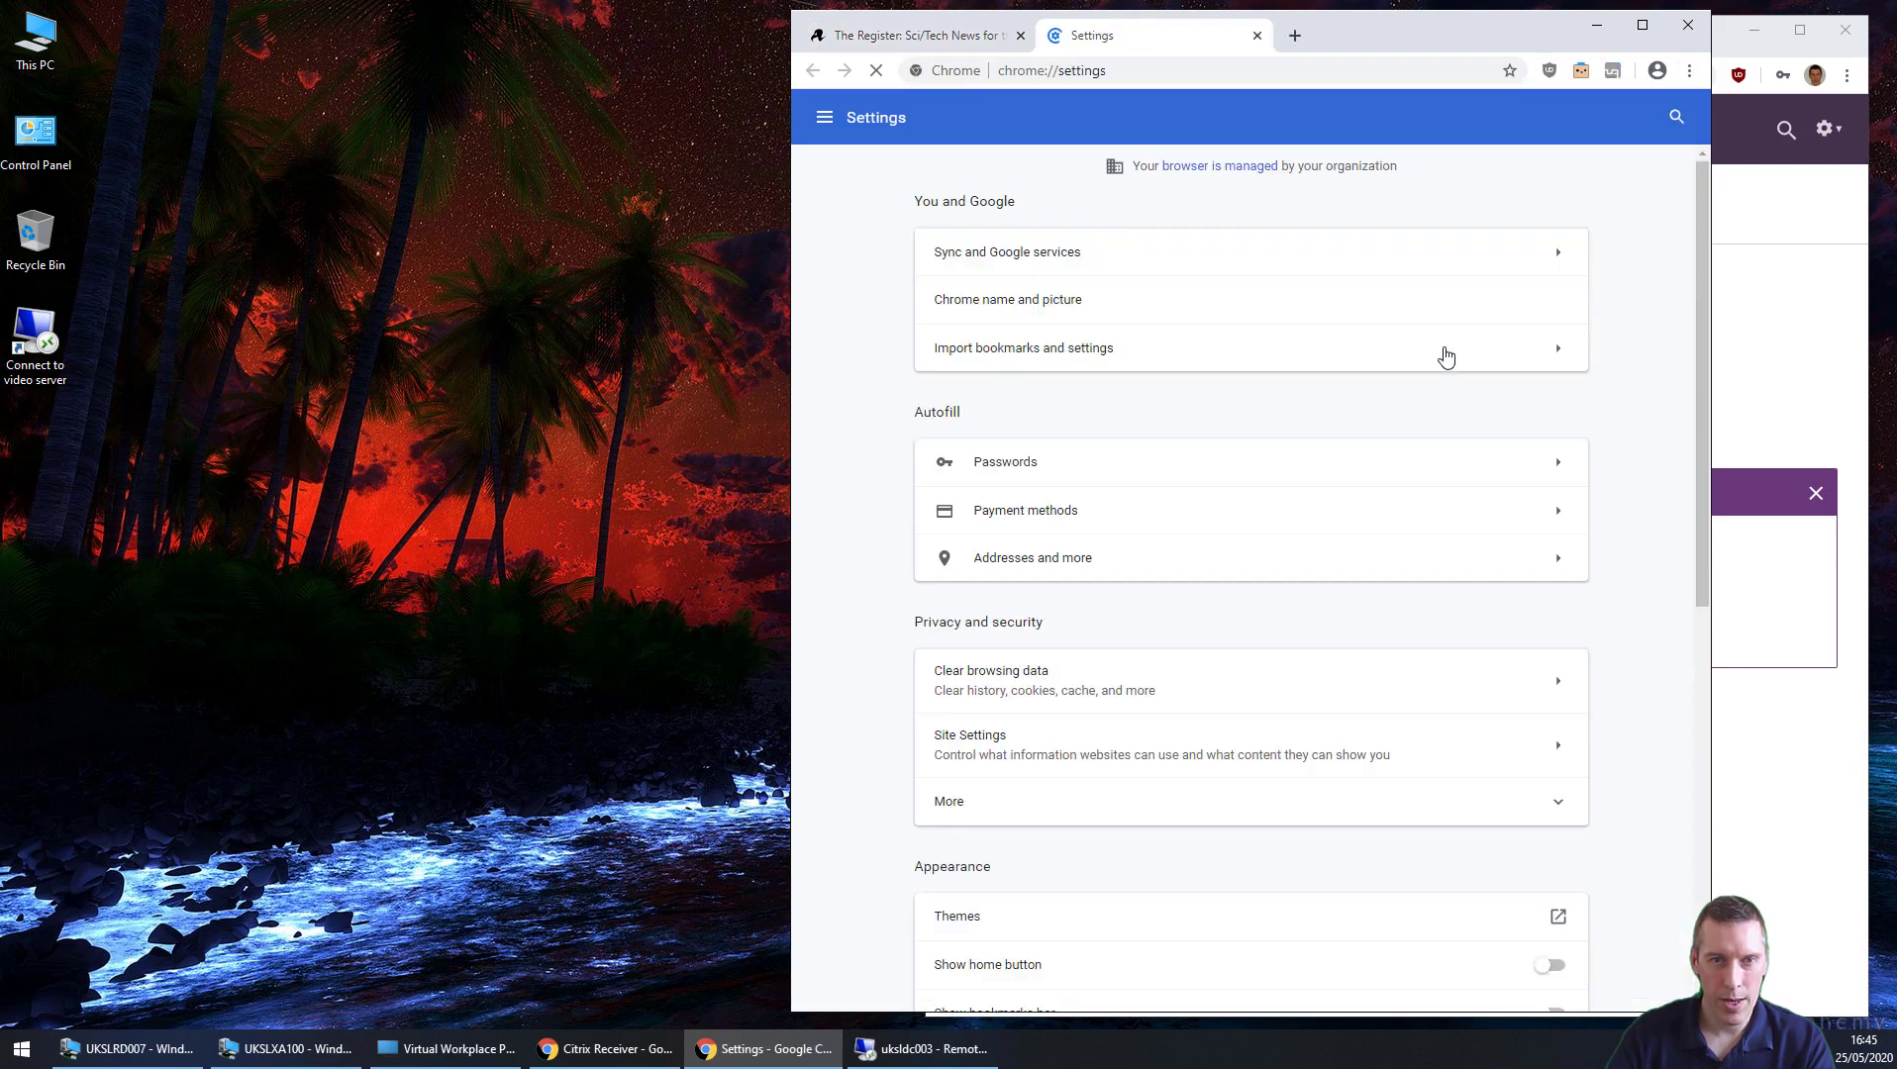
{"action": "scroll", "coordinate": [1374, 583], "scroll_direction": "down", "scroll_amount": 10}
{"action": "scroll", "coordinate": [1374, 583], "scroll_direction": "down", "scroll_amount": 1}
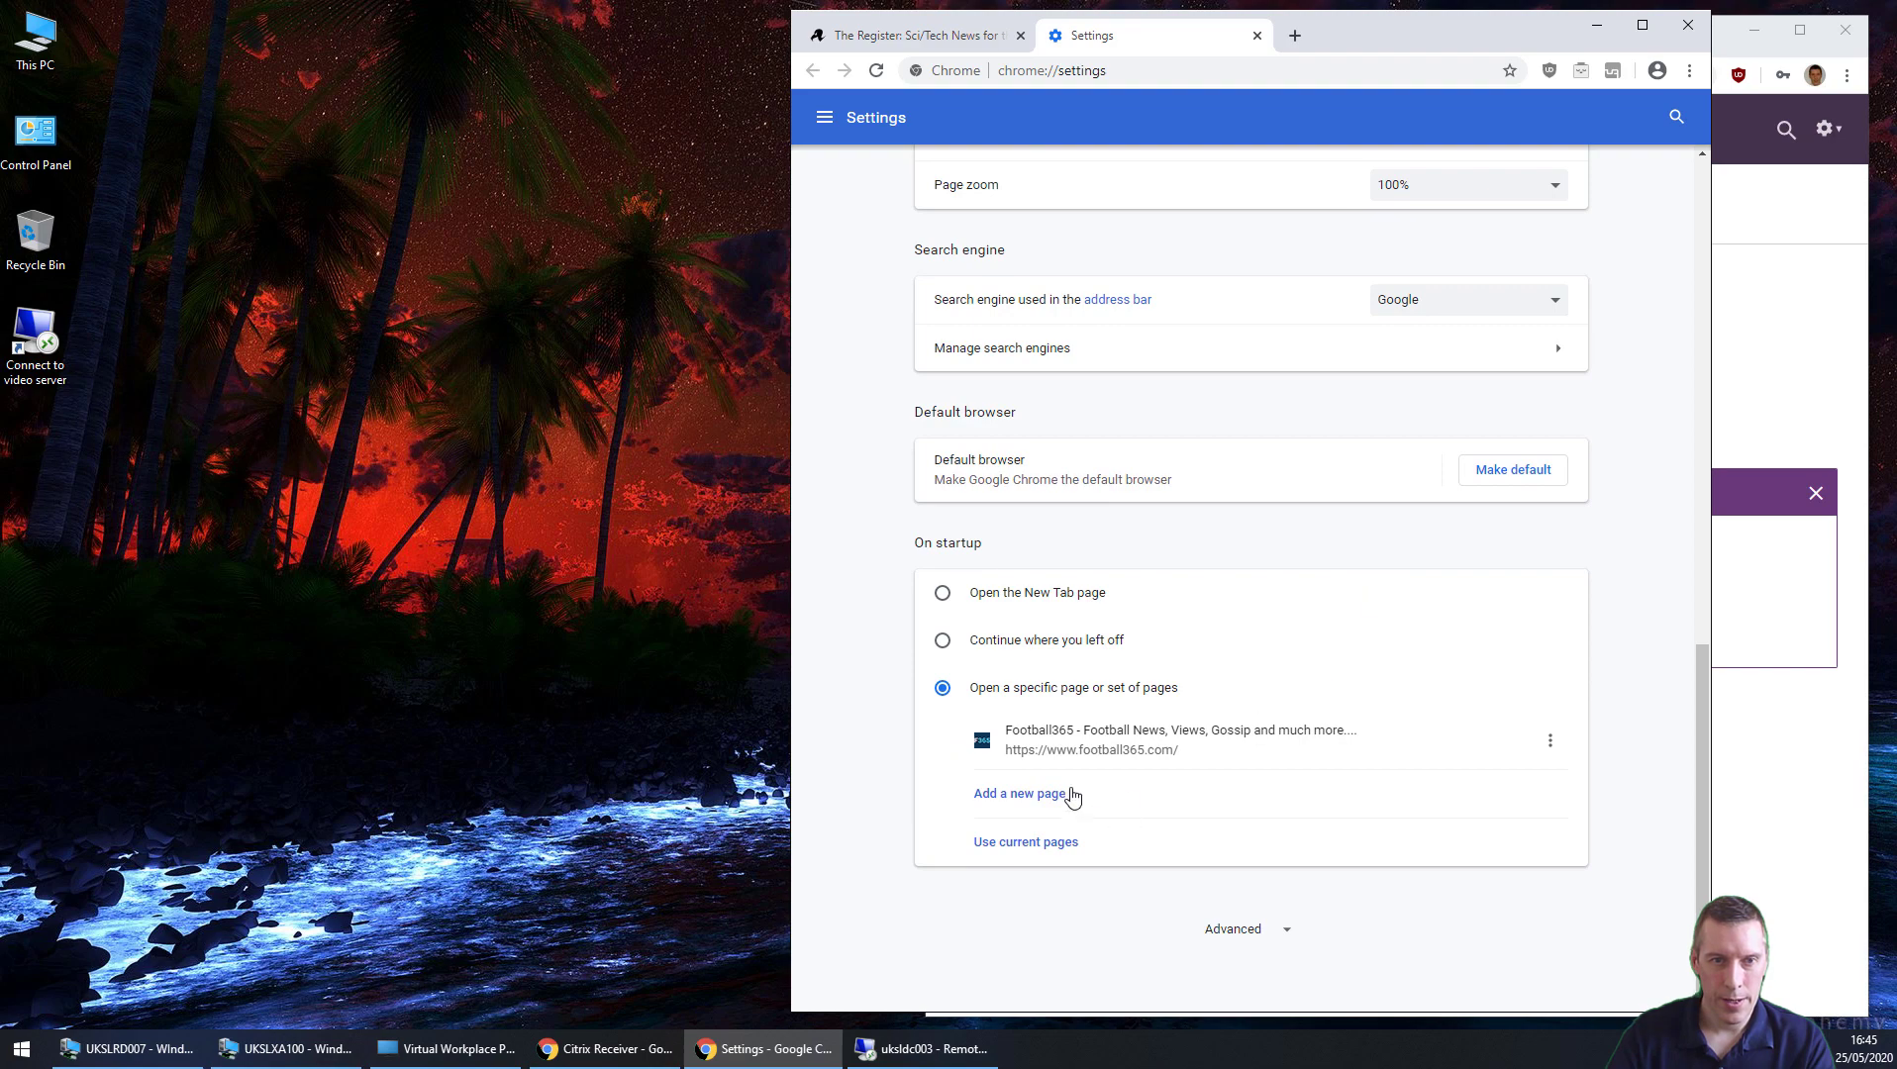
{"action": "left_click", "coordinate": [1036, 843]}
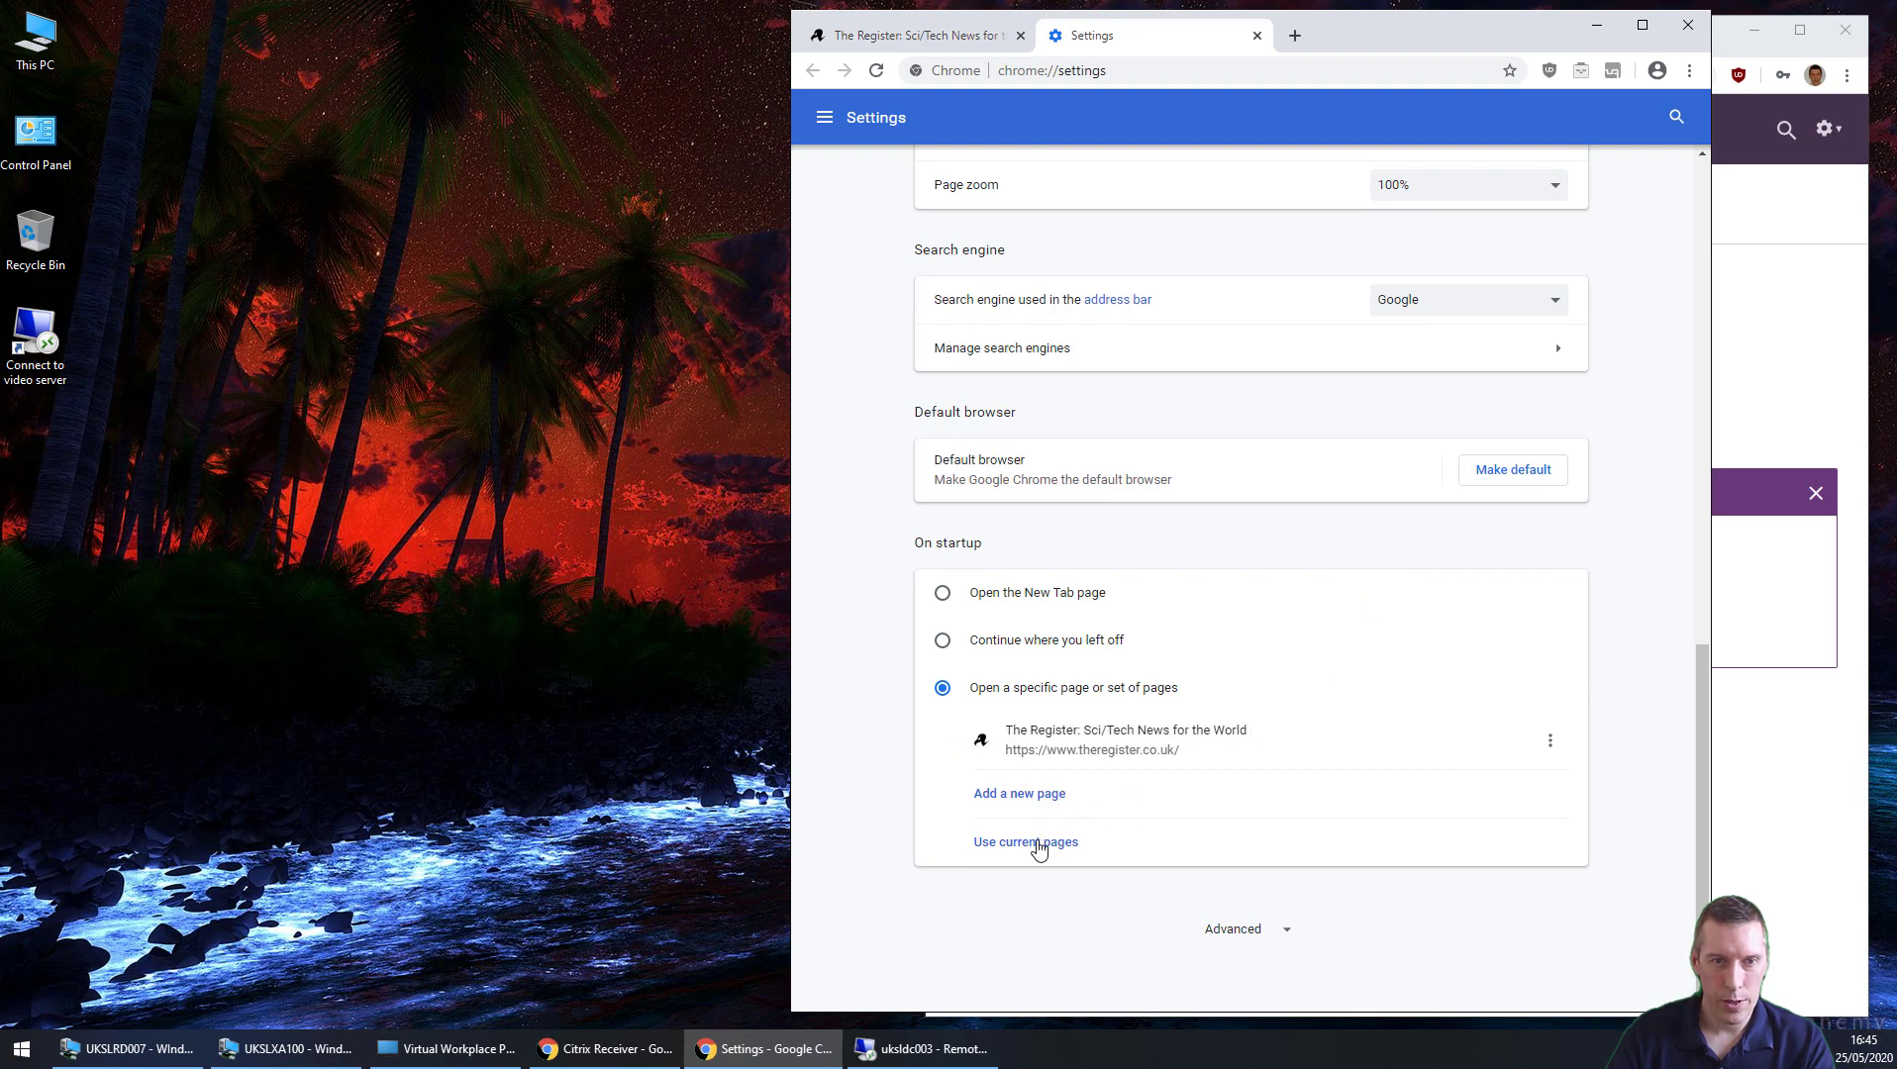
{"action": "left_click", "coordinate": [1257, 35]}
{"action": "left_click", "coordinate": [1688, 25]}
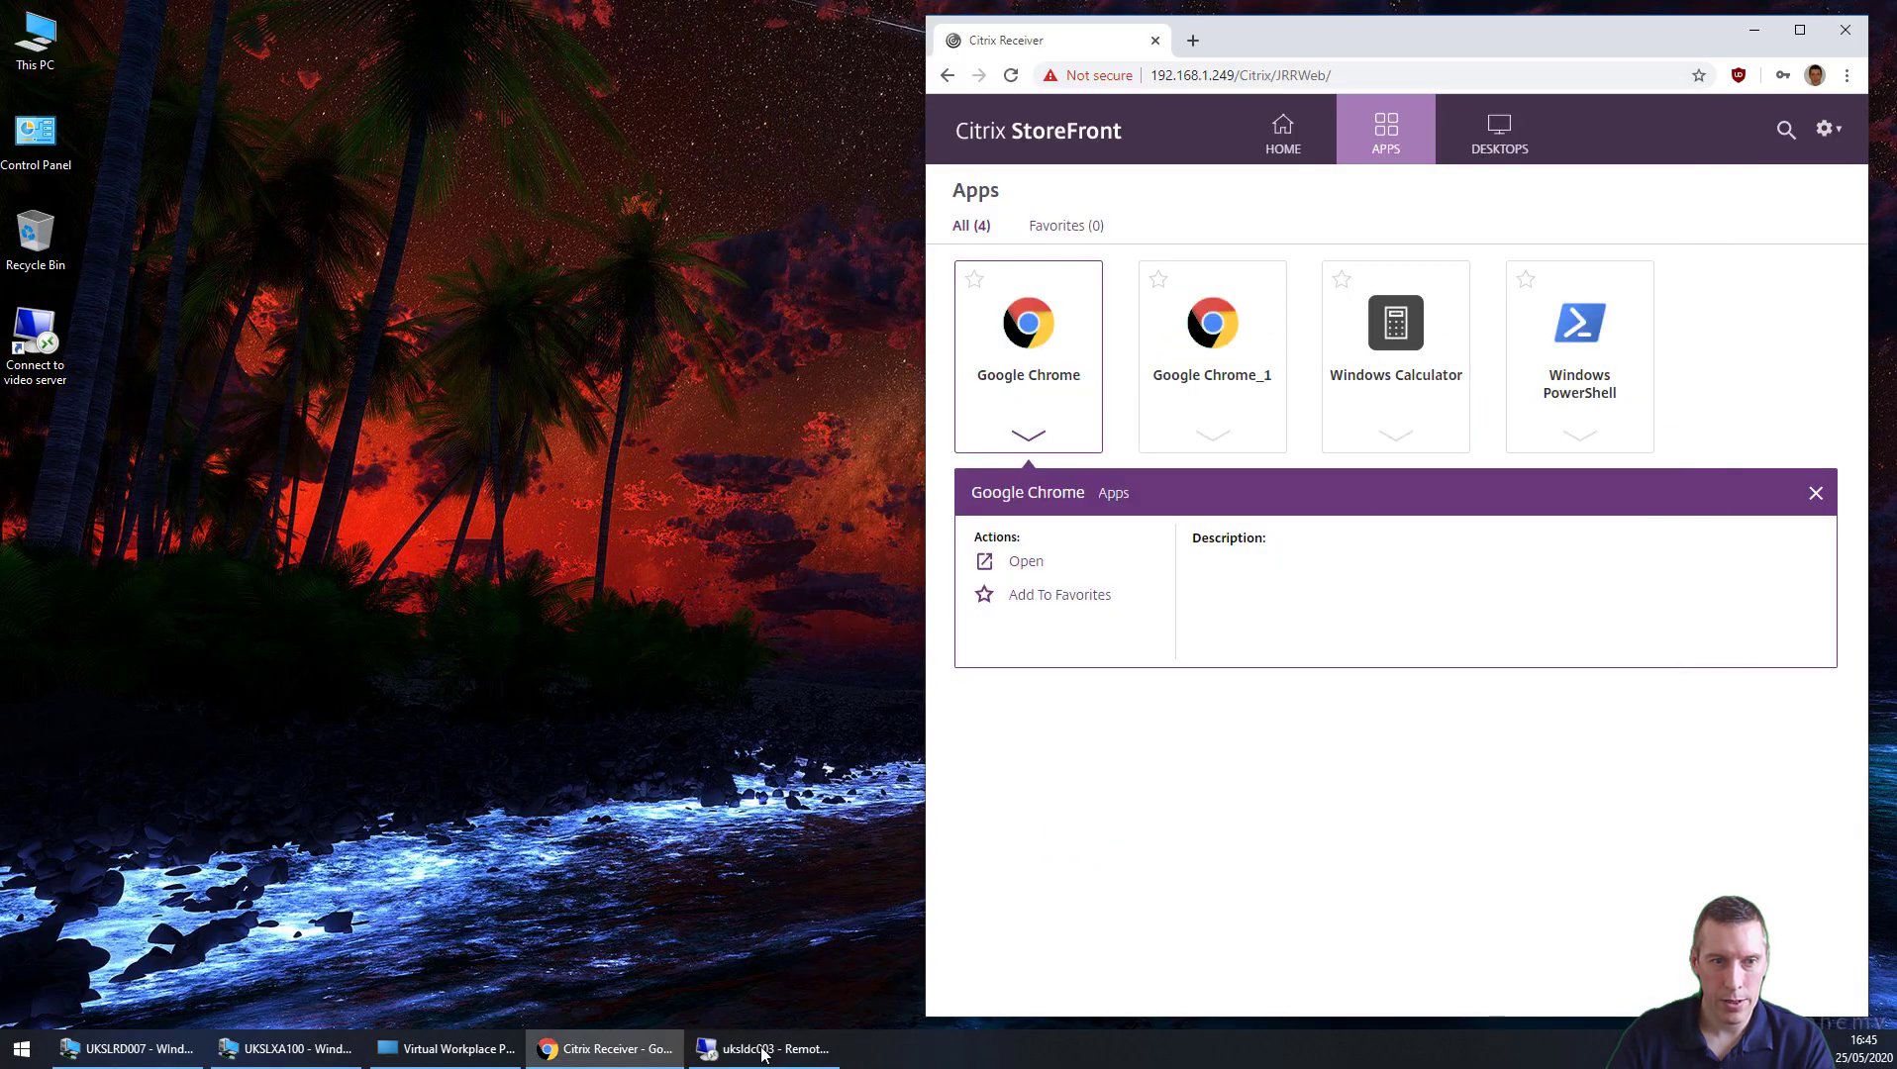
Step: Confirm RW.VHDX merged into the 266,240 KB profile disk, then minimise the remote session
{"action": "left_click", "coordinate": [763, 1052]}
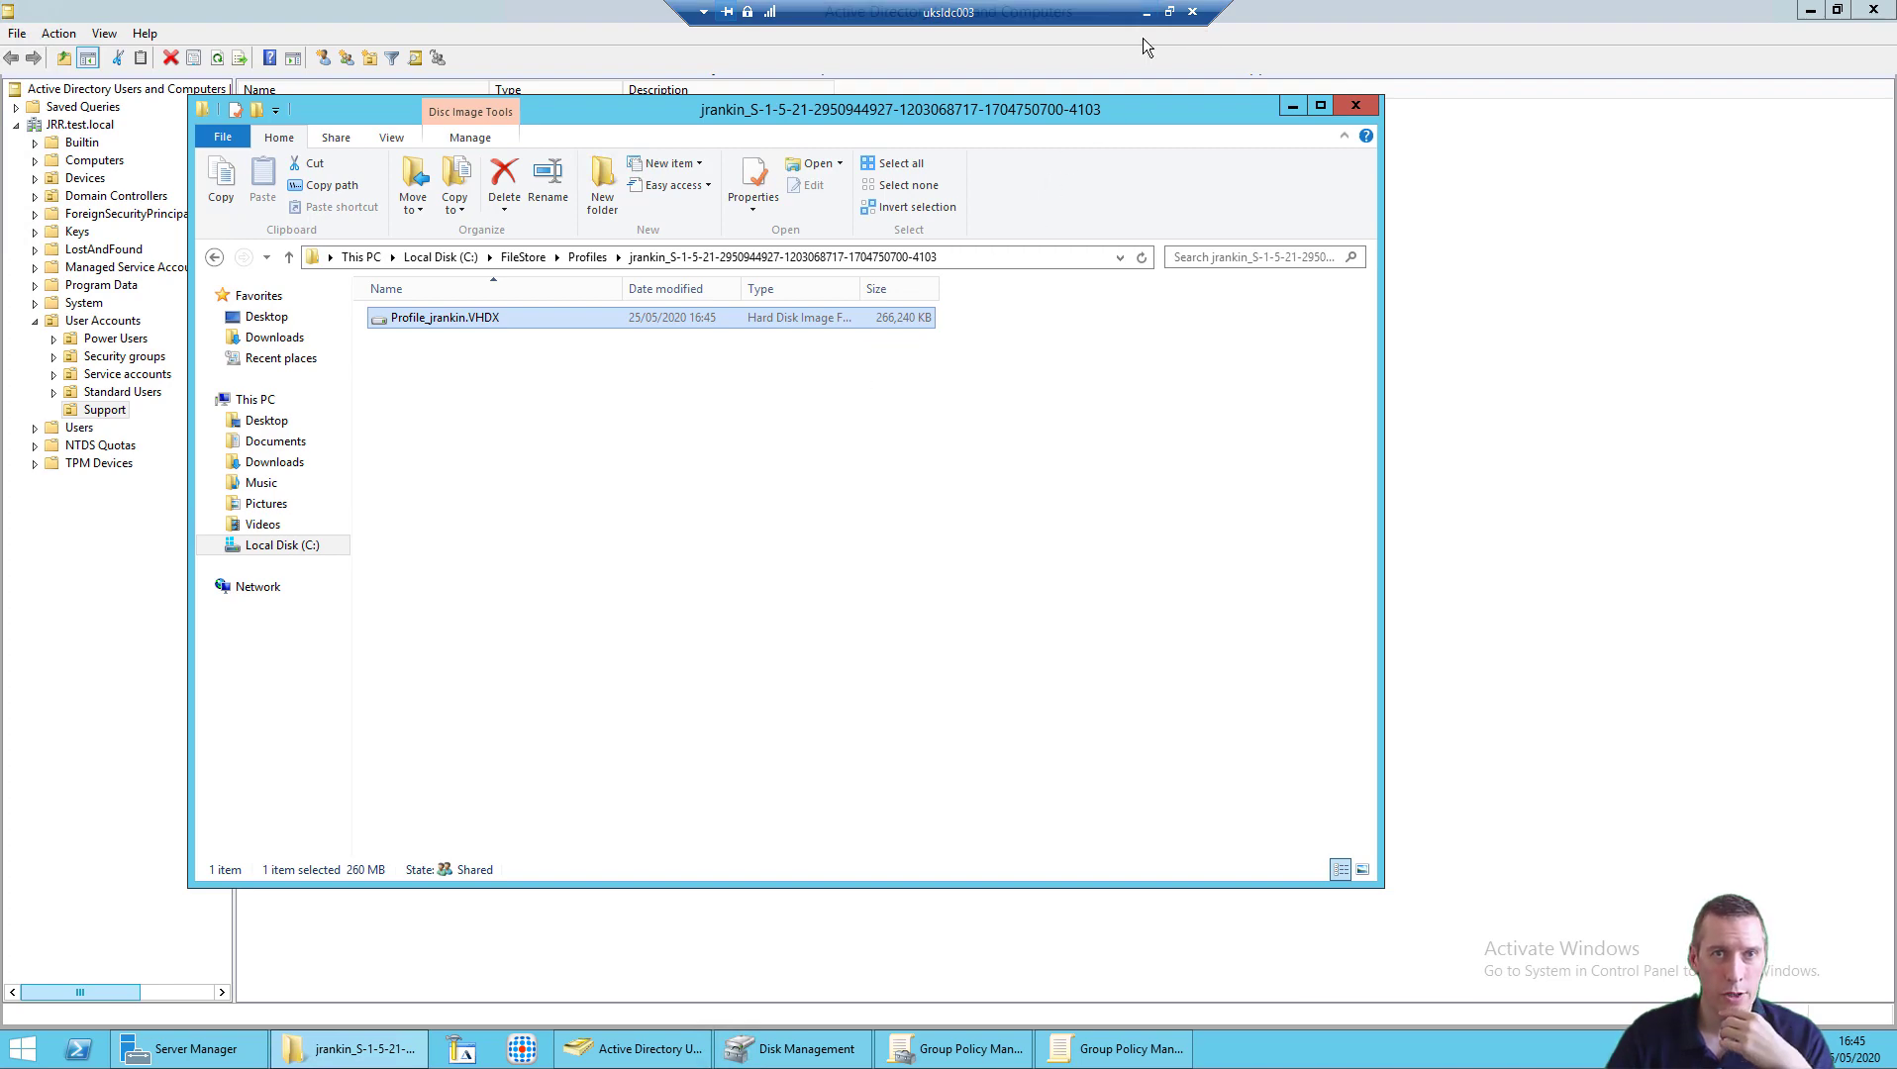
{"action": "left_click", "coordinate": [1147, 13]}
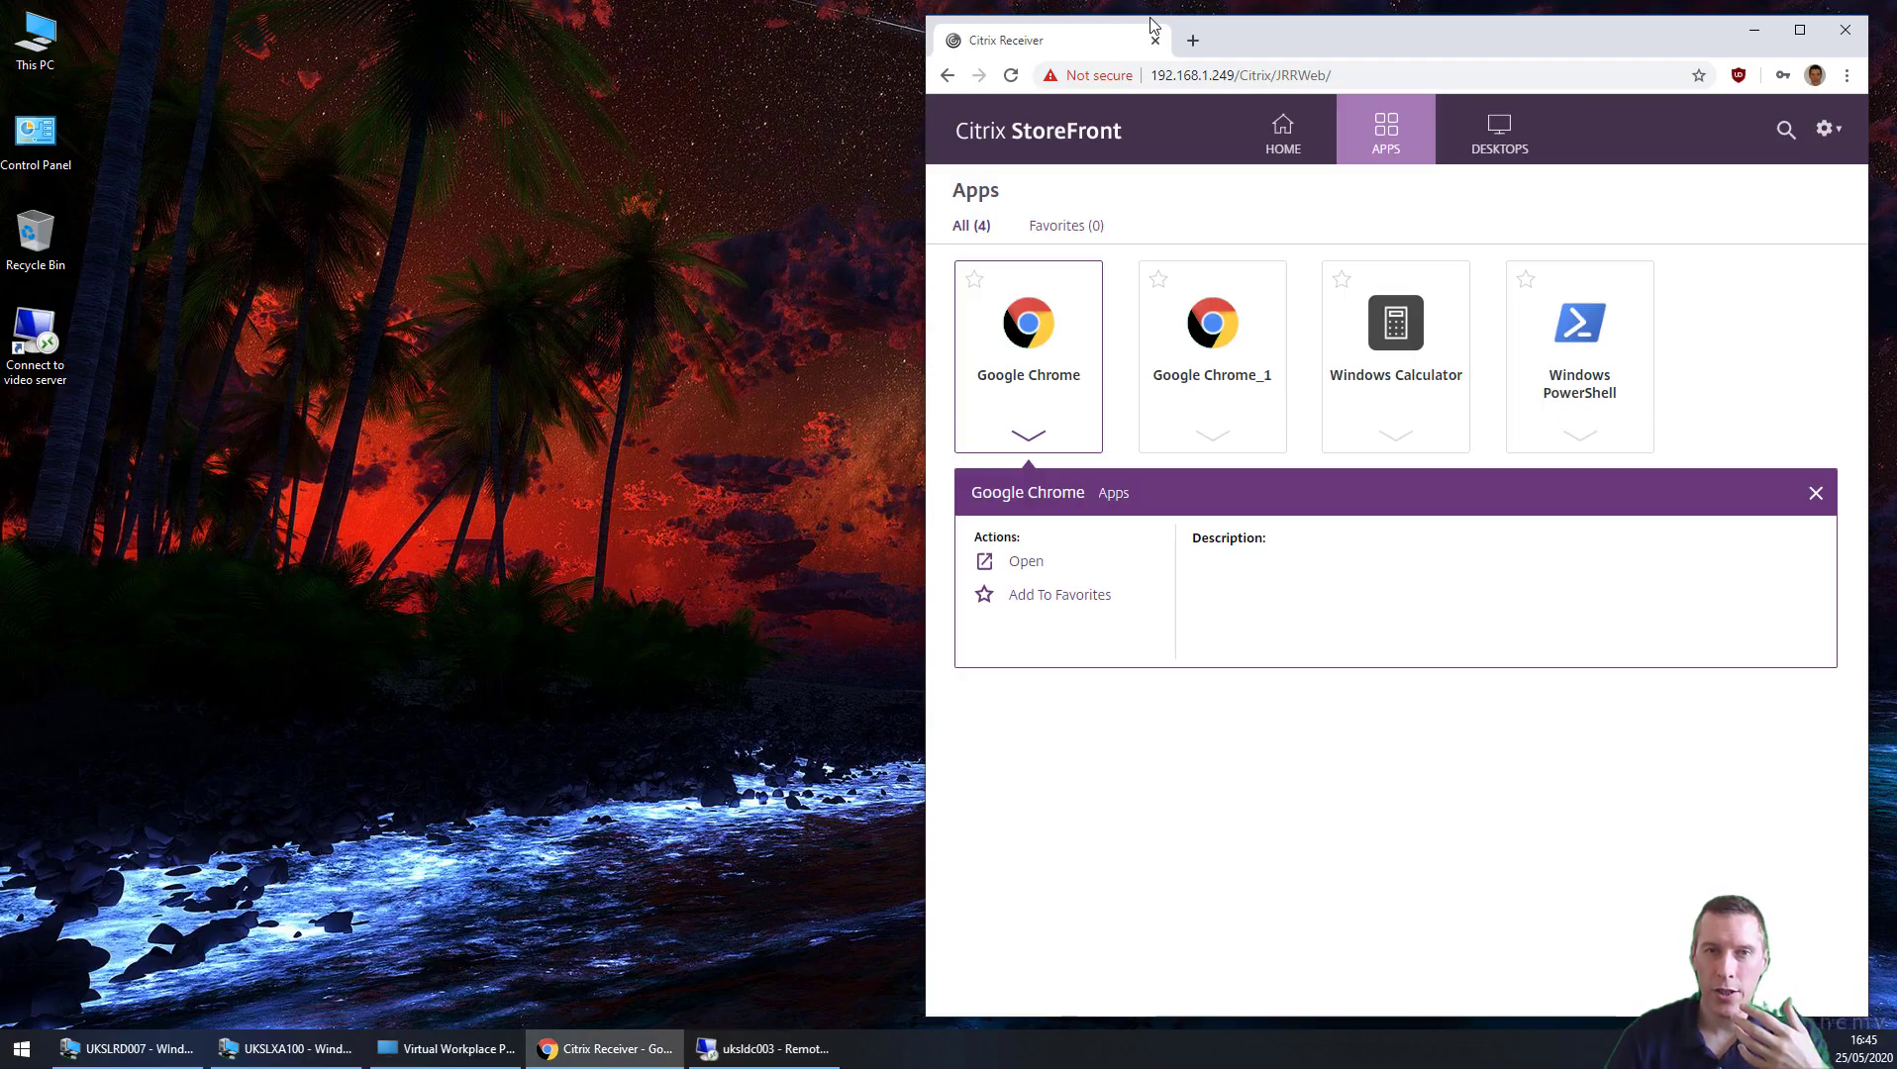
{"action": "left_click", "coordinate": [1033, 341]}
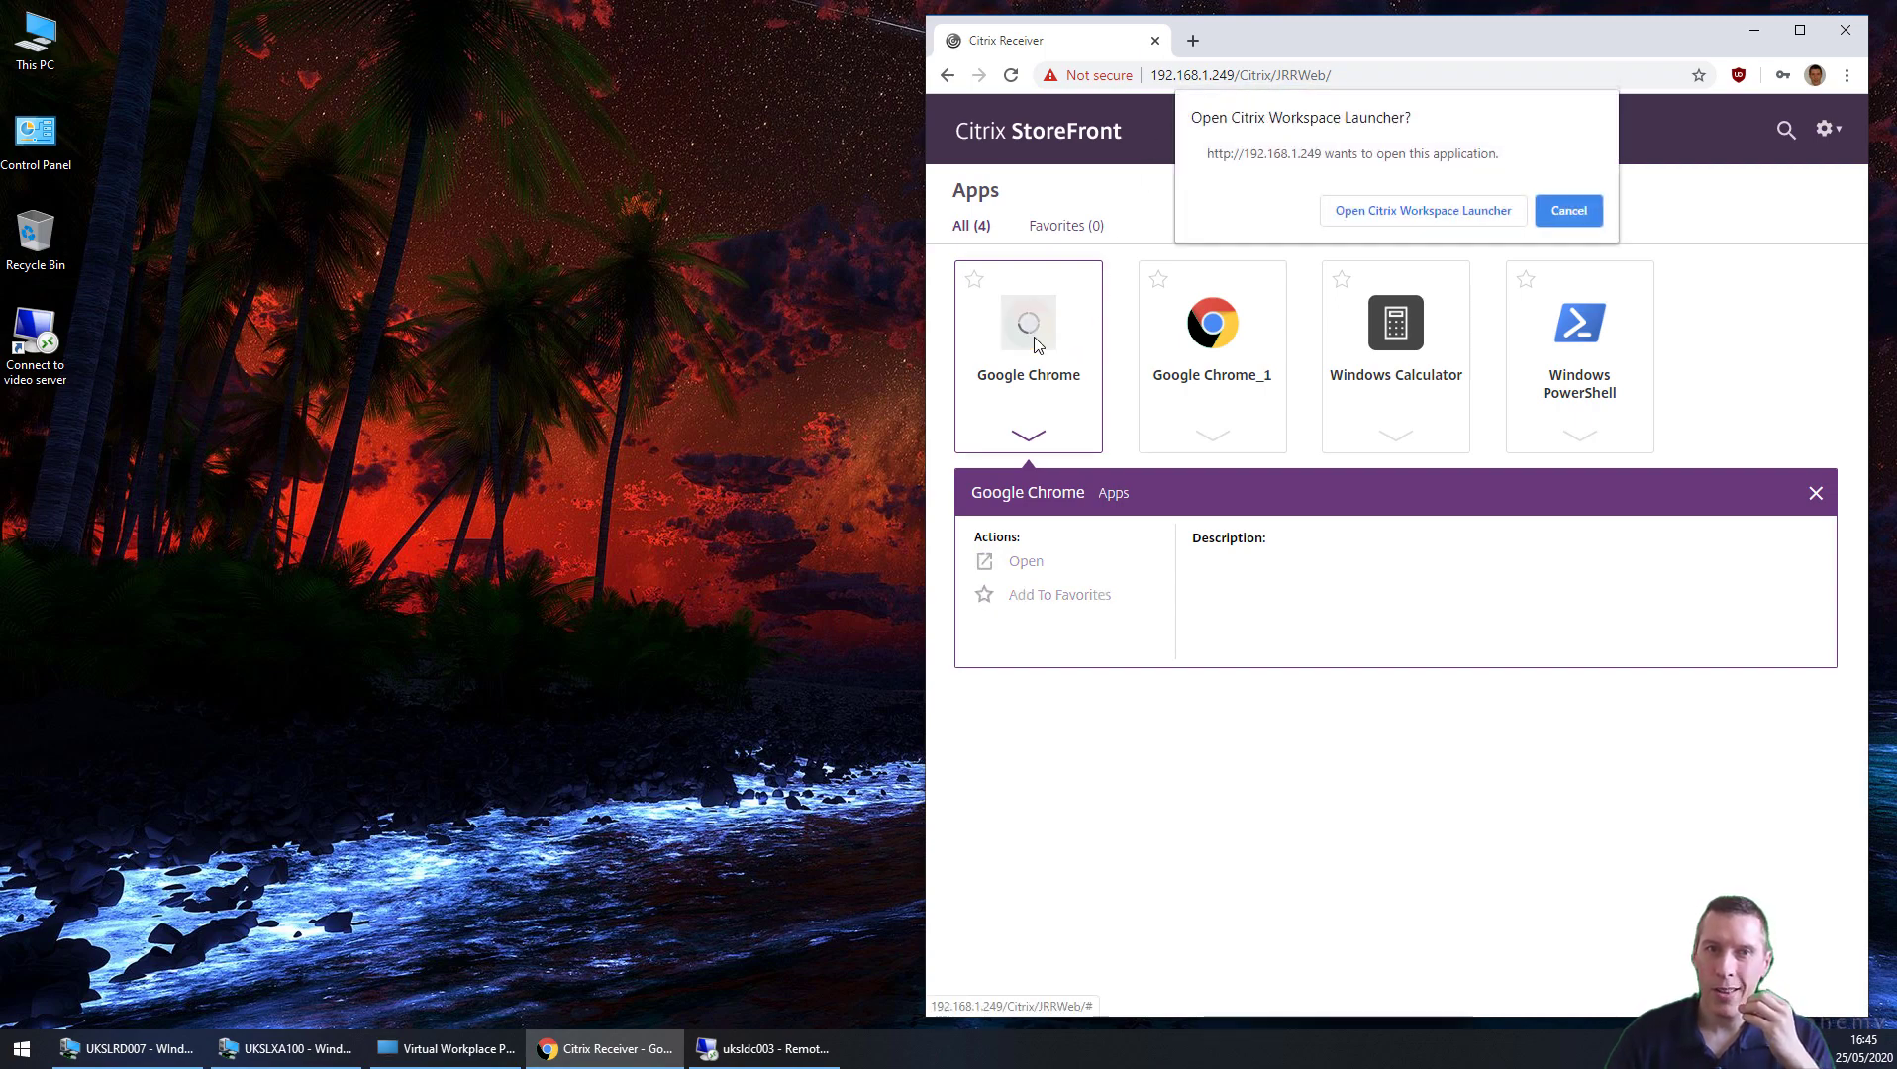
{"action": "left_click", "coordinate": [1396, 213]}
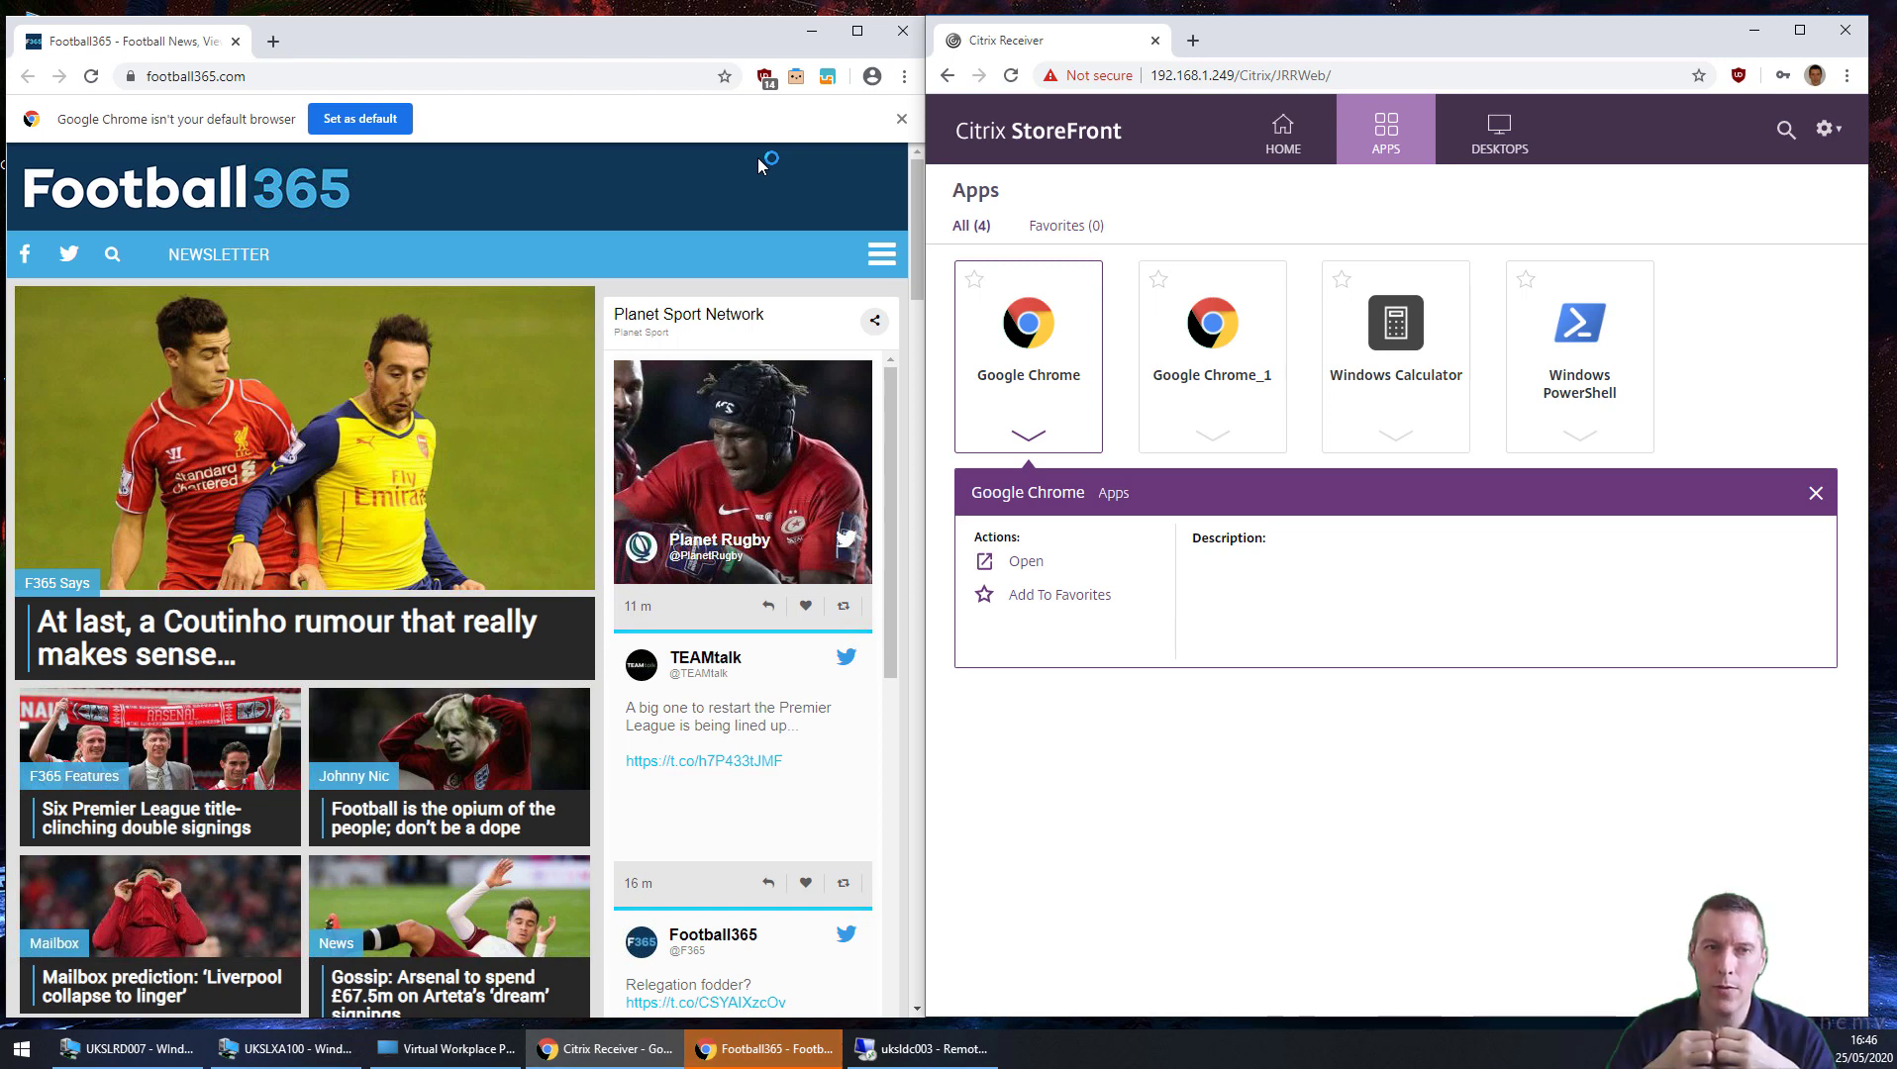
{"action": "left_click", "coordinate": [903, 33]}
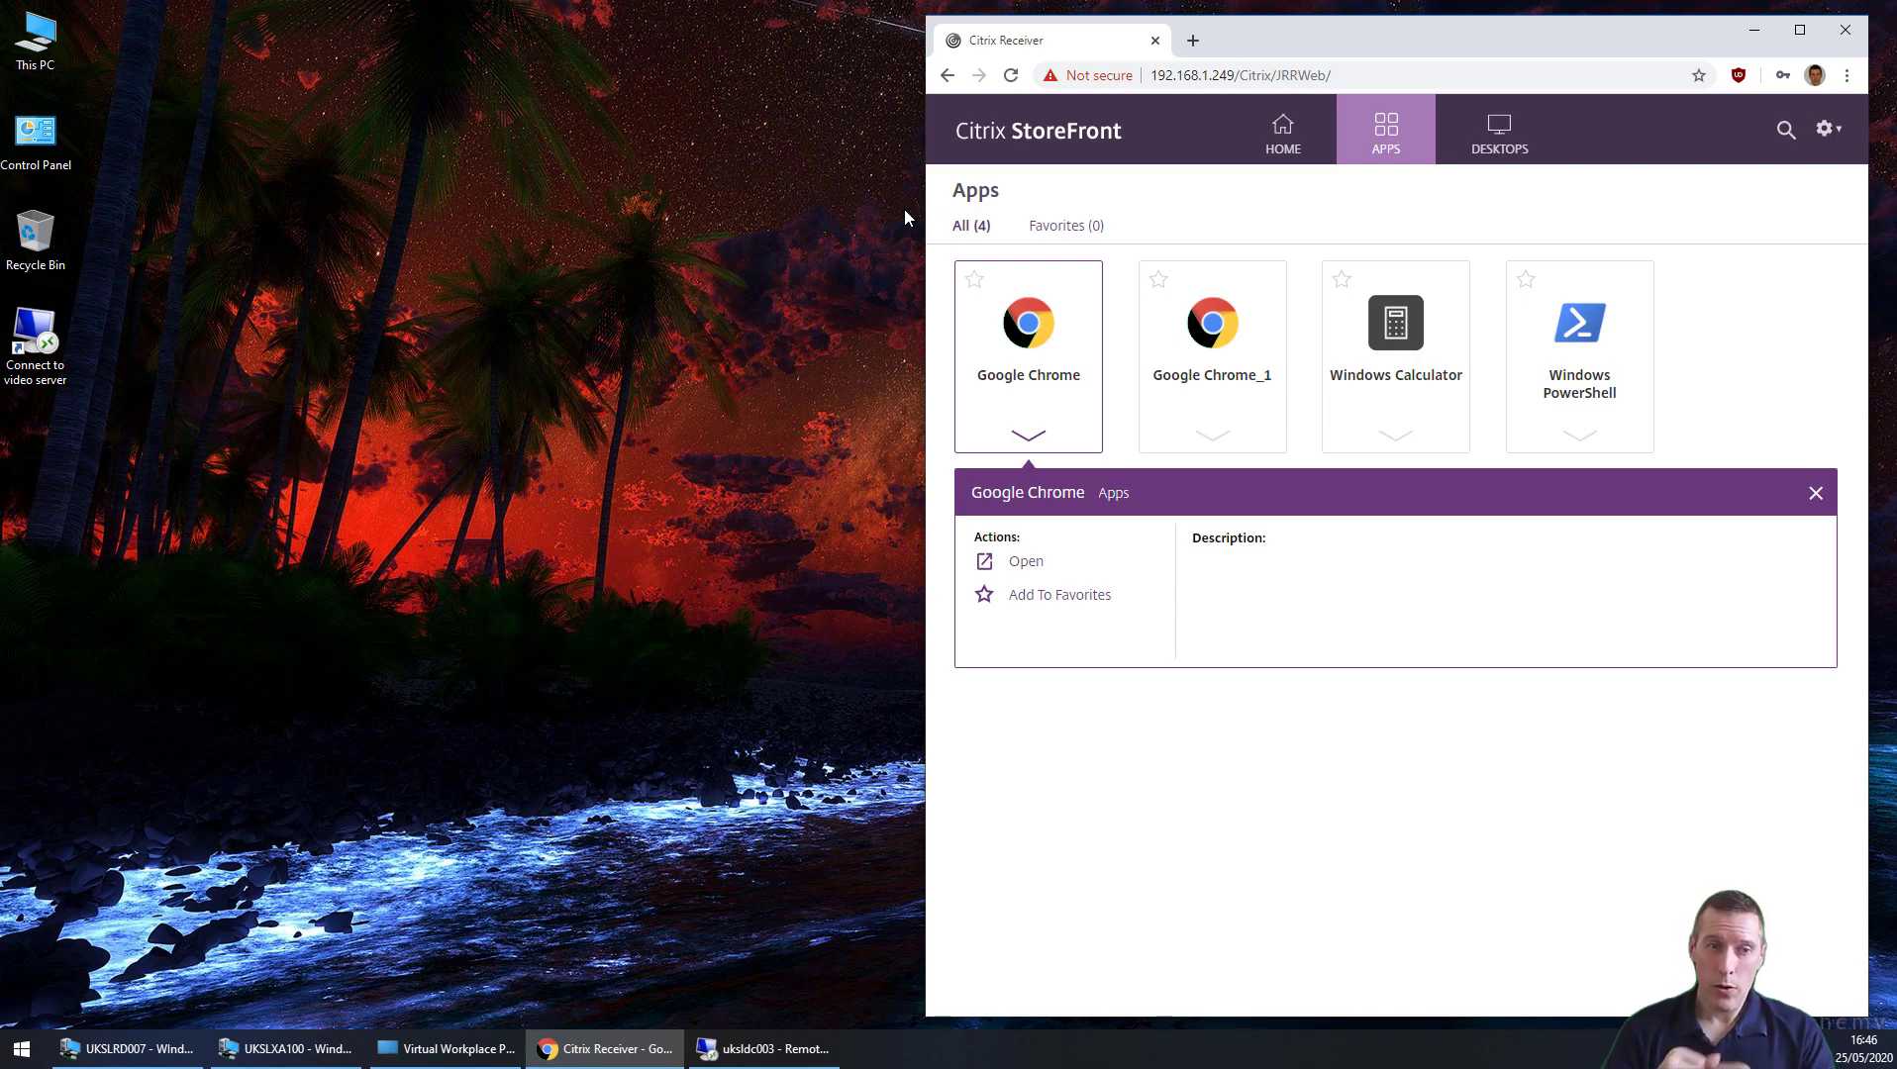
Step: Move UKSLXA100 aside, bring the UKSLRD007 console forward, and launch services.msc
{"action": "left_click", "coordinate": [180, 1047]}
{"action": "left_click", "coordinate": [287, 1048]}
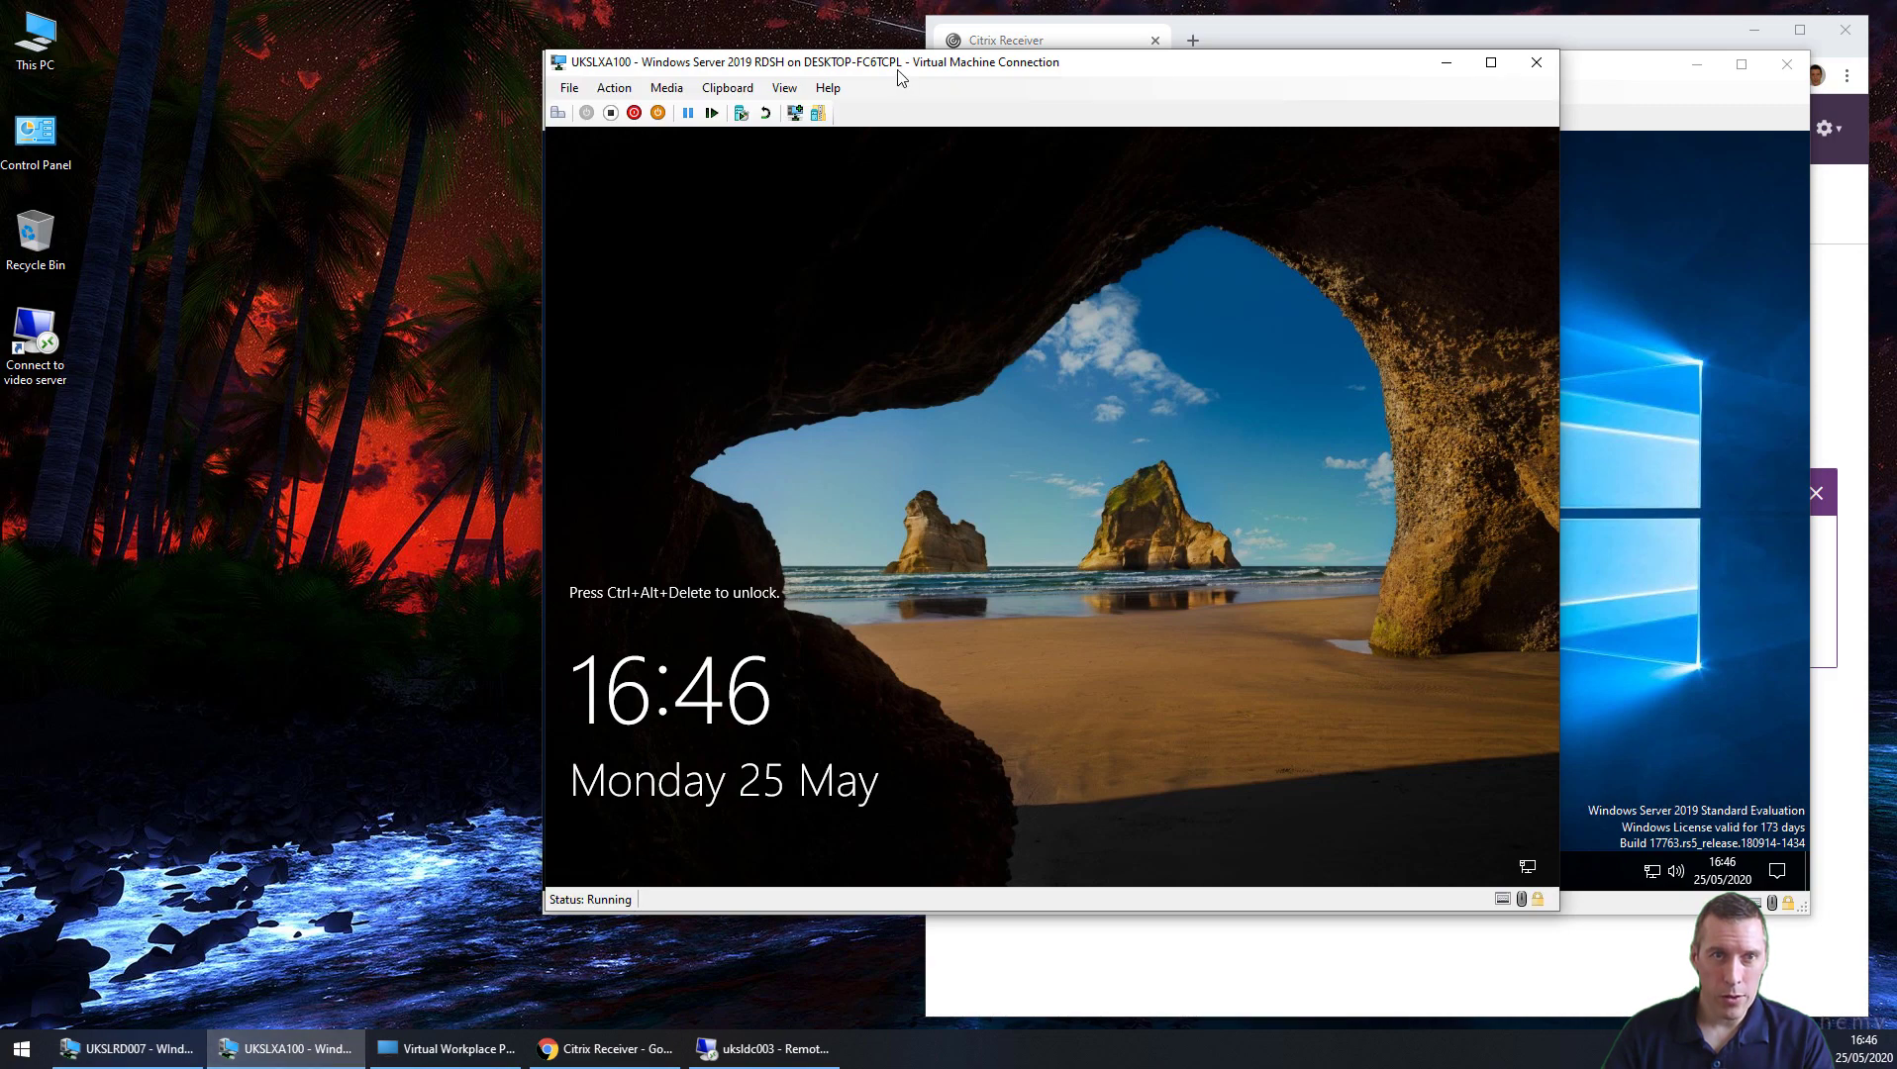
{"action": "left_click_drag", "start_coordinate": [896, 71], "coordinate": [549, 148]}
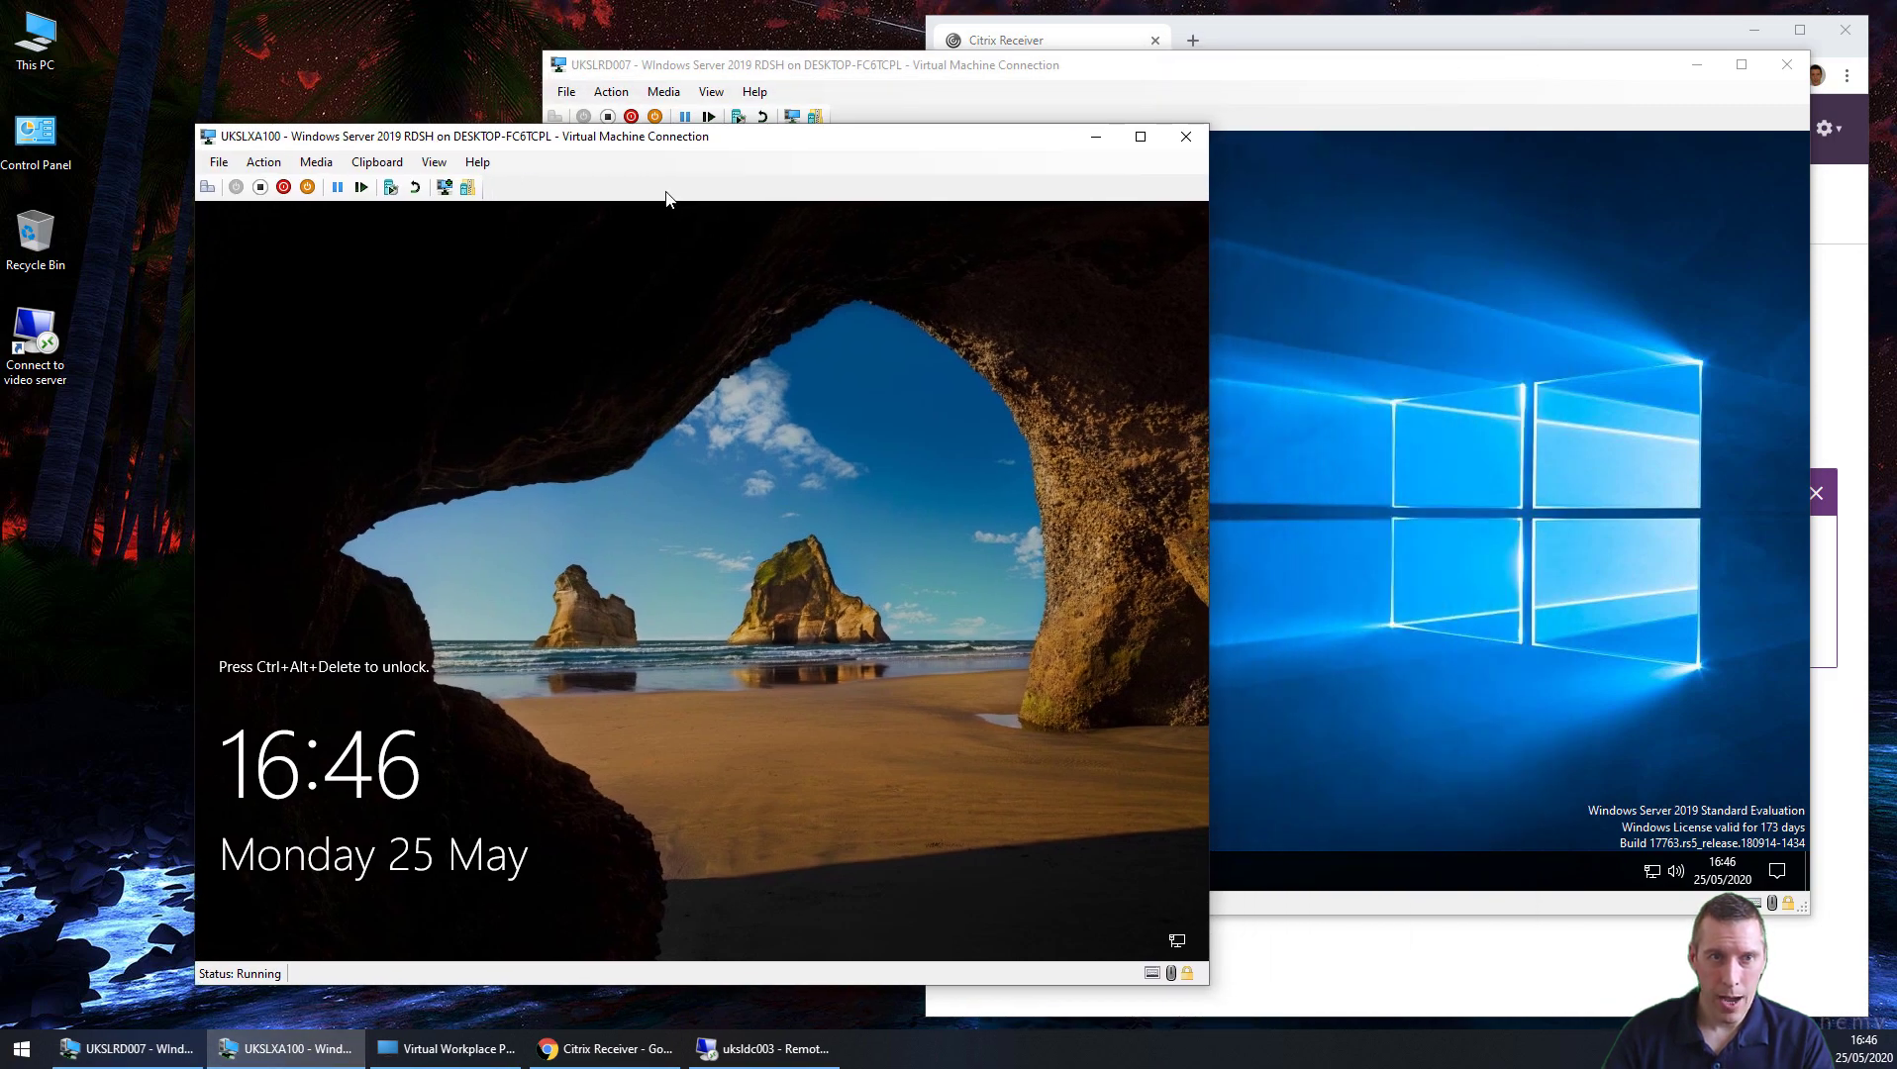
{"action": "left_click", "coordinate": [1291, 90]}
{"action": "right_click", "coordinate": [568, 871]}
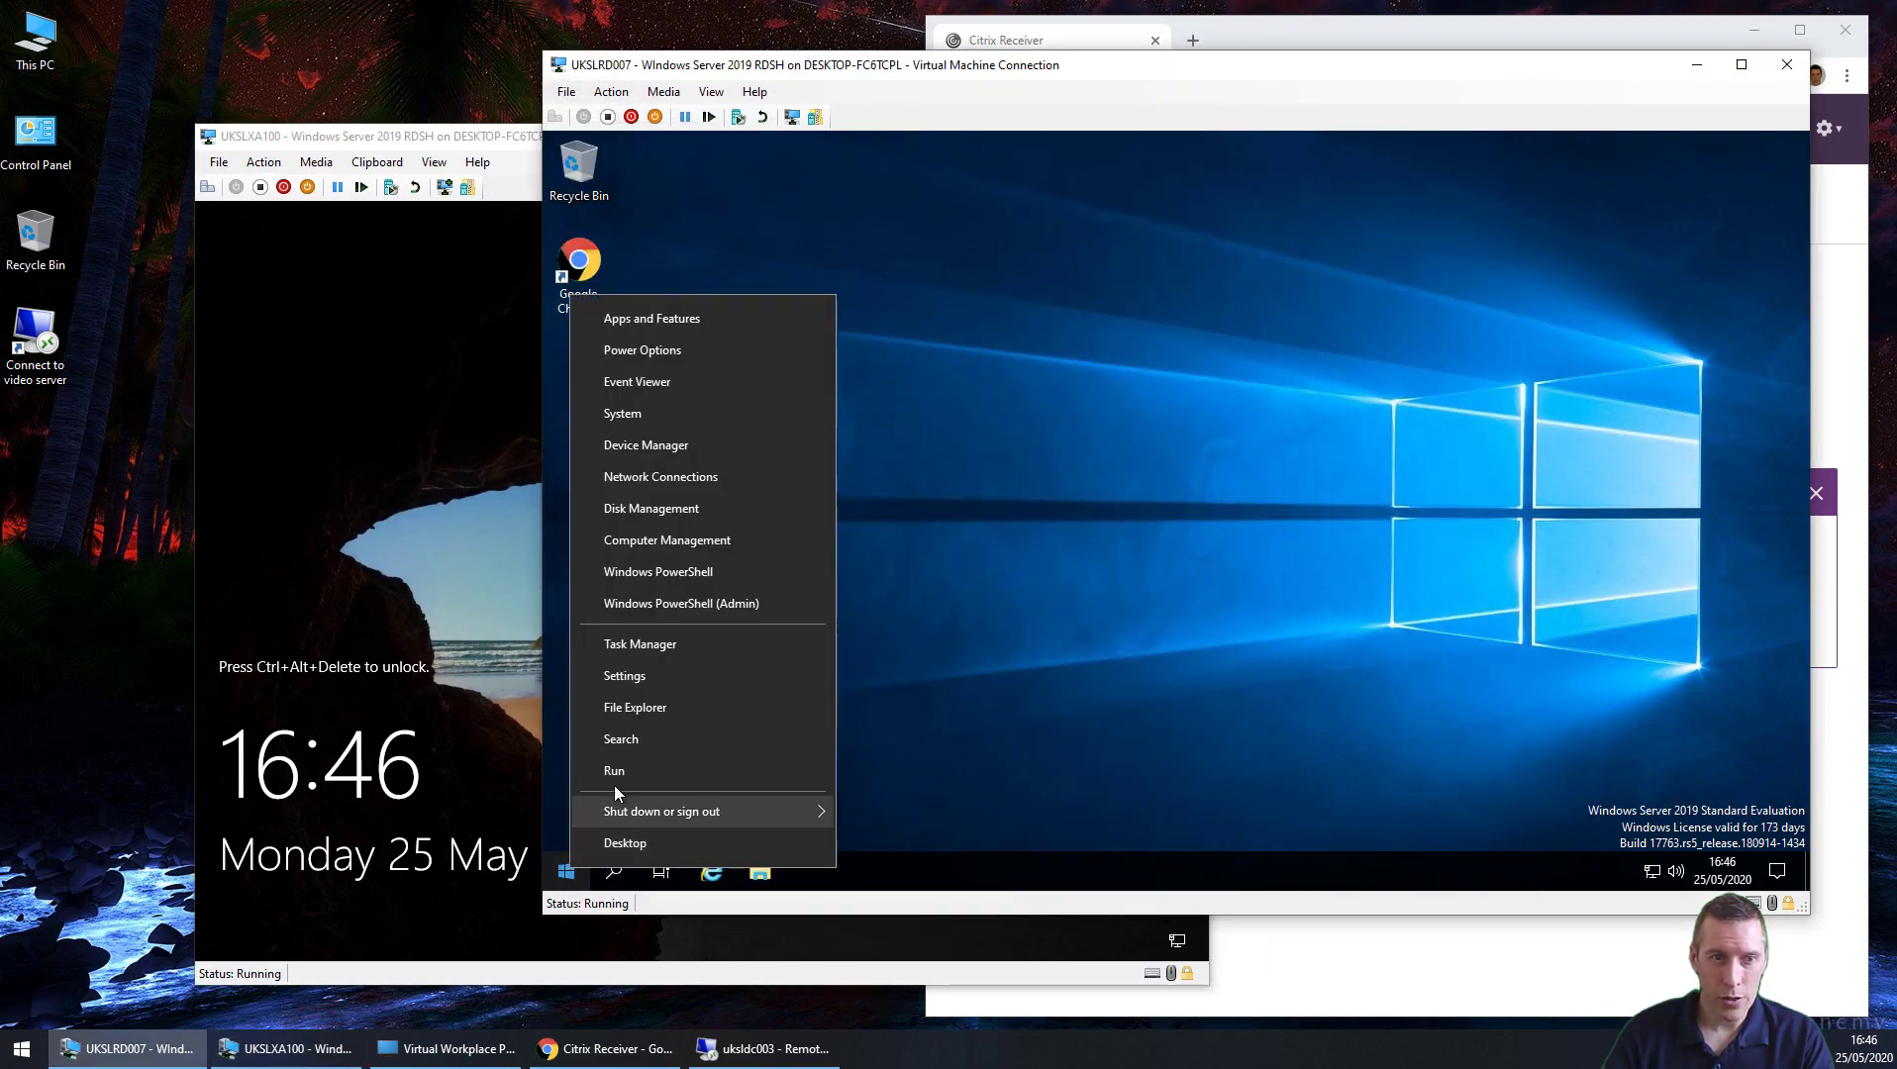
{"action": "left_click", "coordinate": [626, 766]}
{"action": "type", "text": "services"}
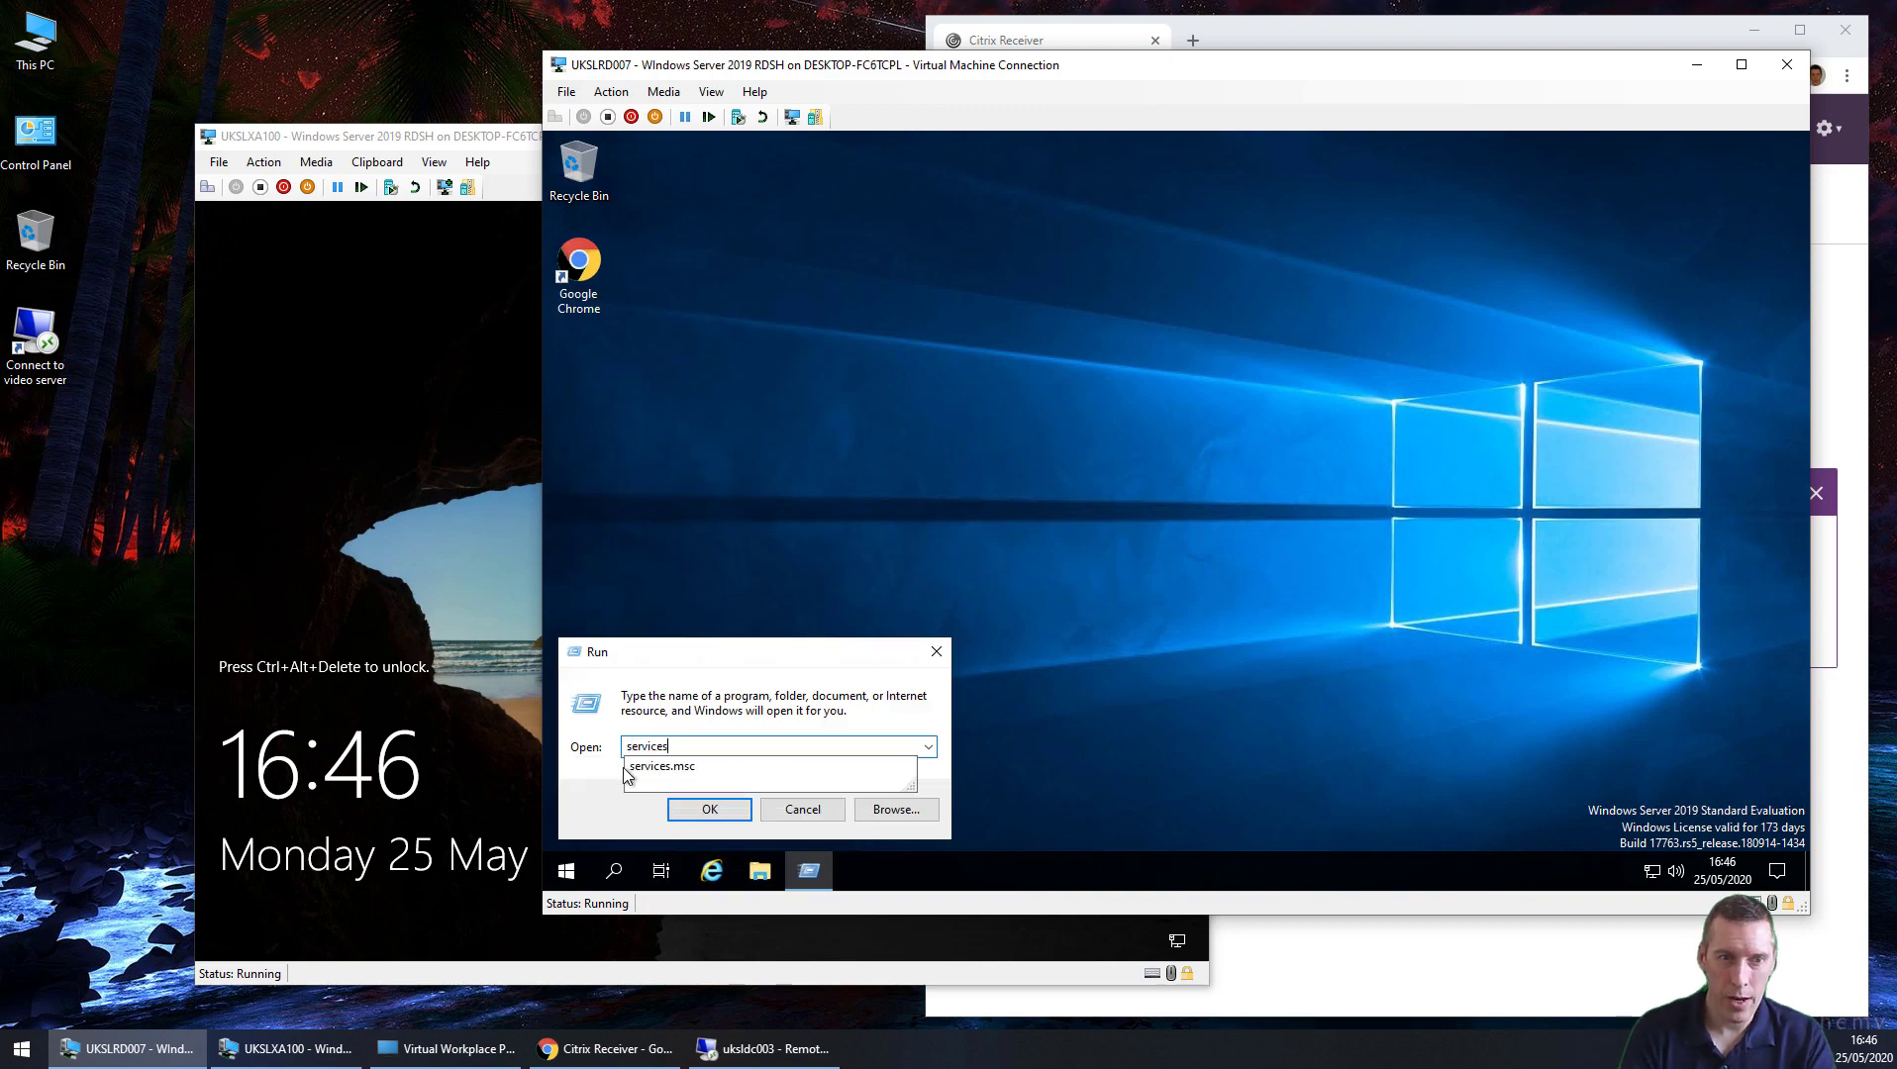
{"action": "type", "text": ".msc"}
{"action": "key", "text": "Return"}
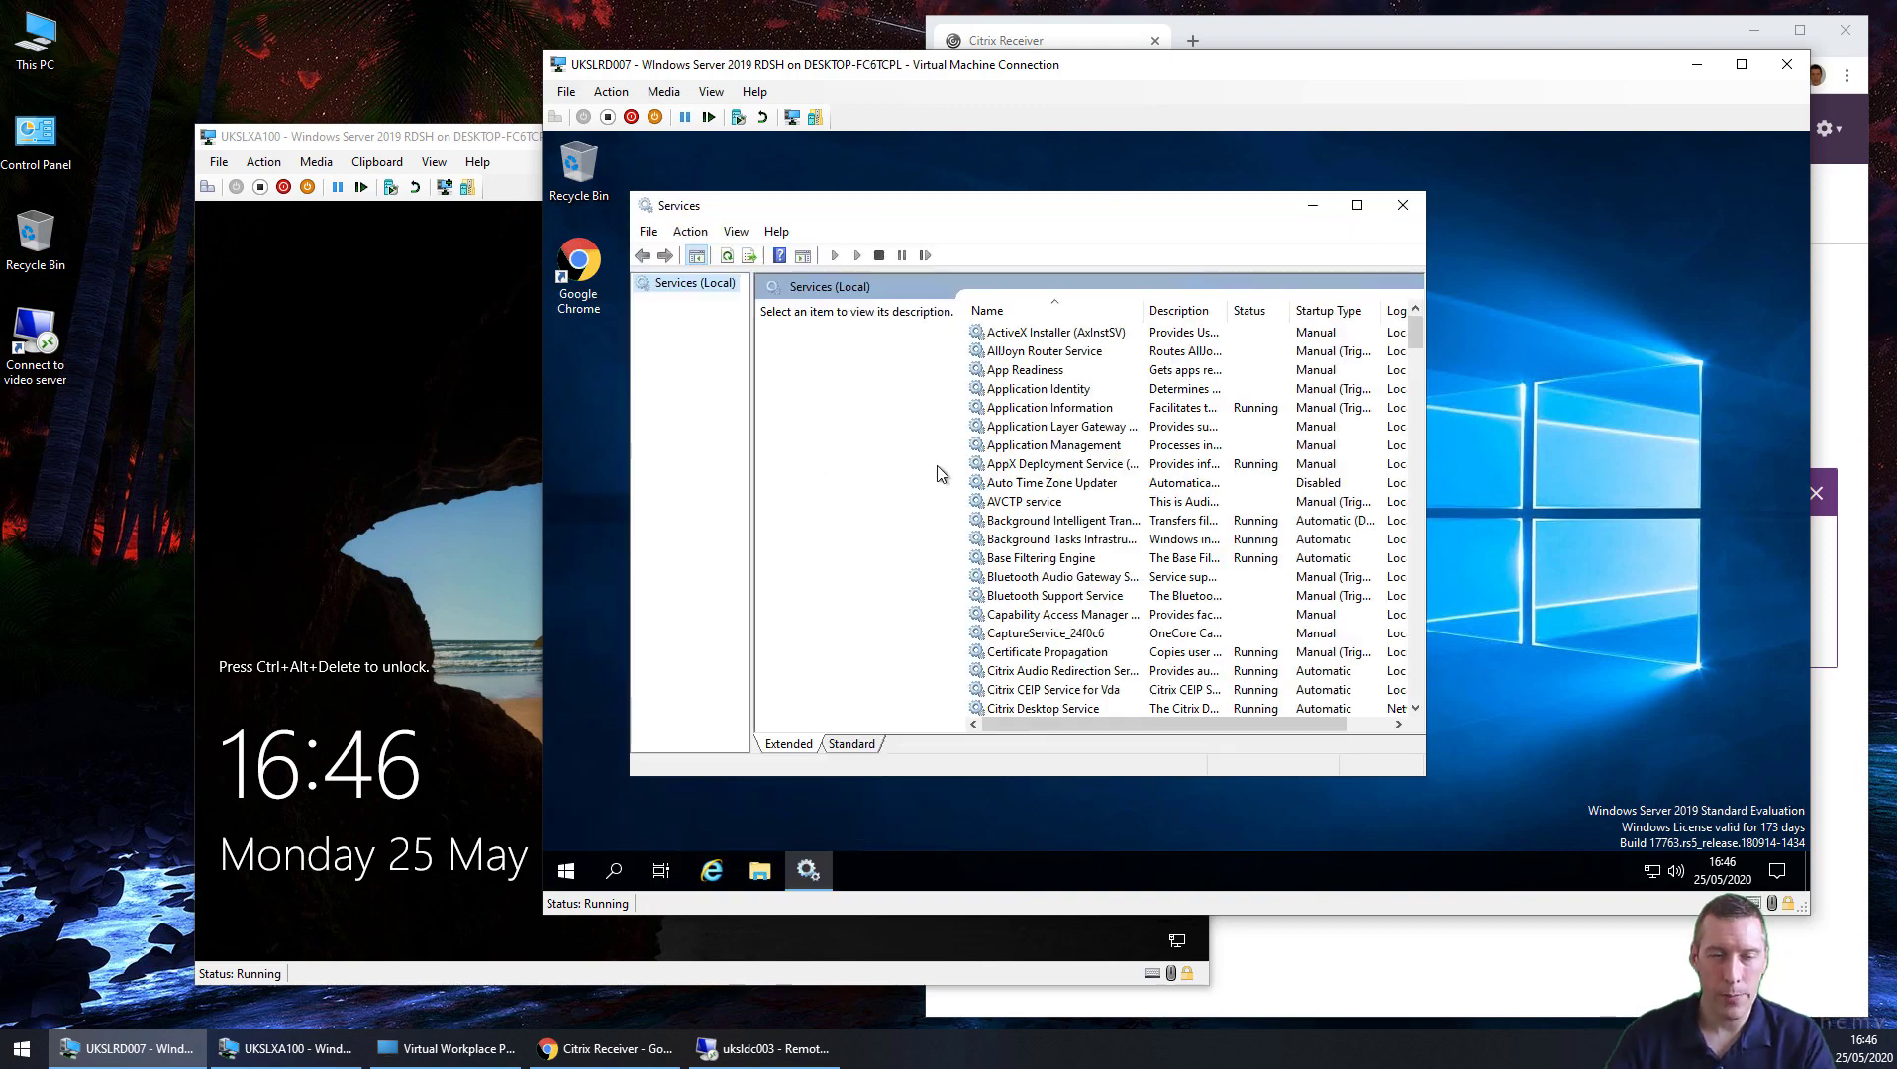
Step: Set Citrix Profile Management to Automatic startup and start it, then bring UKSLXA100 forward
{"action": "left_click", "coordinate": [1036, 580]}
{"action": "scroll", "coordinate": [1039, 594], "scroll_direction": "down", "scroll_amount": 7}
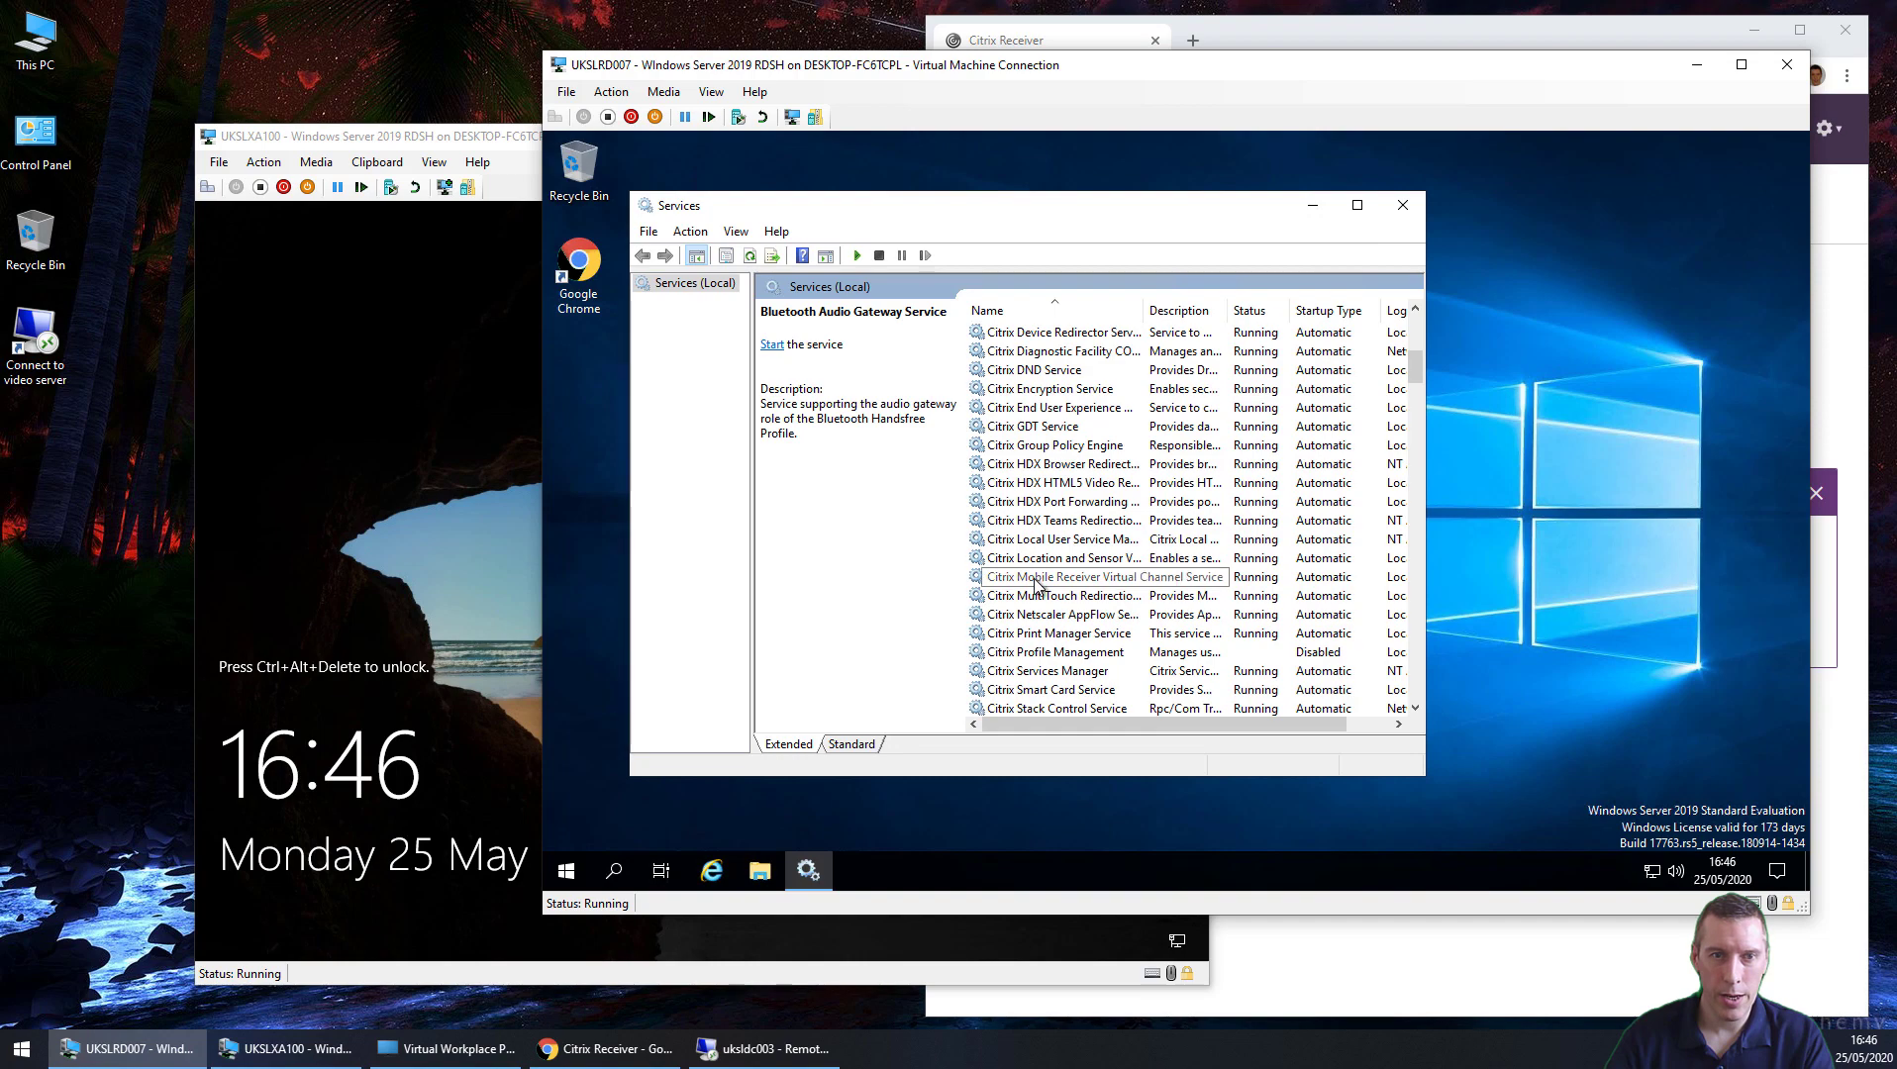
{"action": "double_click", "coordinate": [1084, 653]}
{"action": "left_click", "coordinate": [1039, 475]}
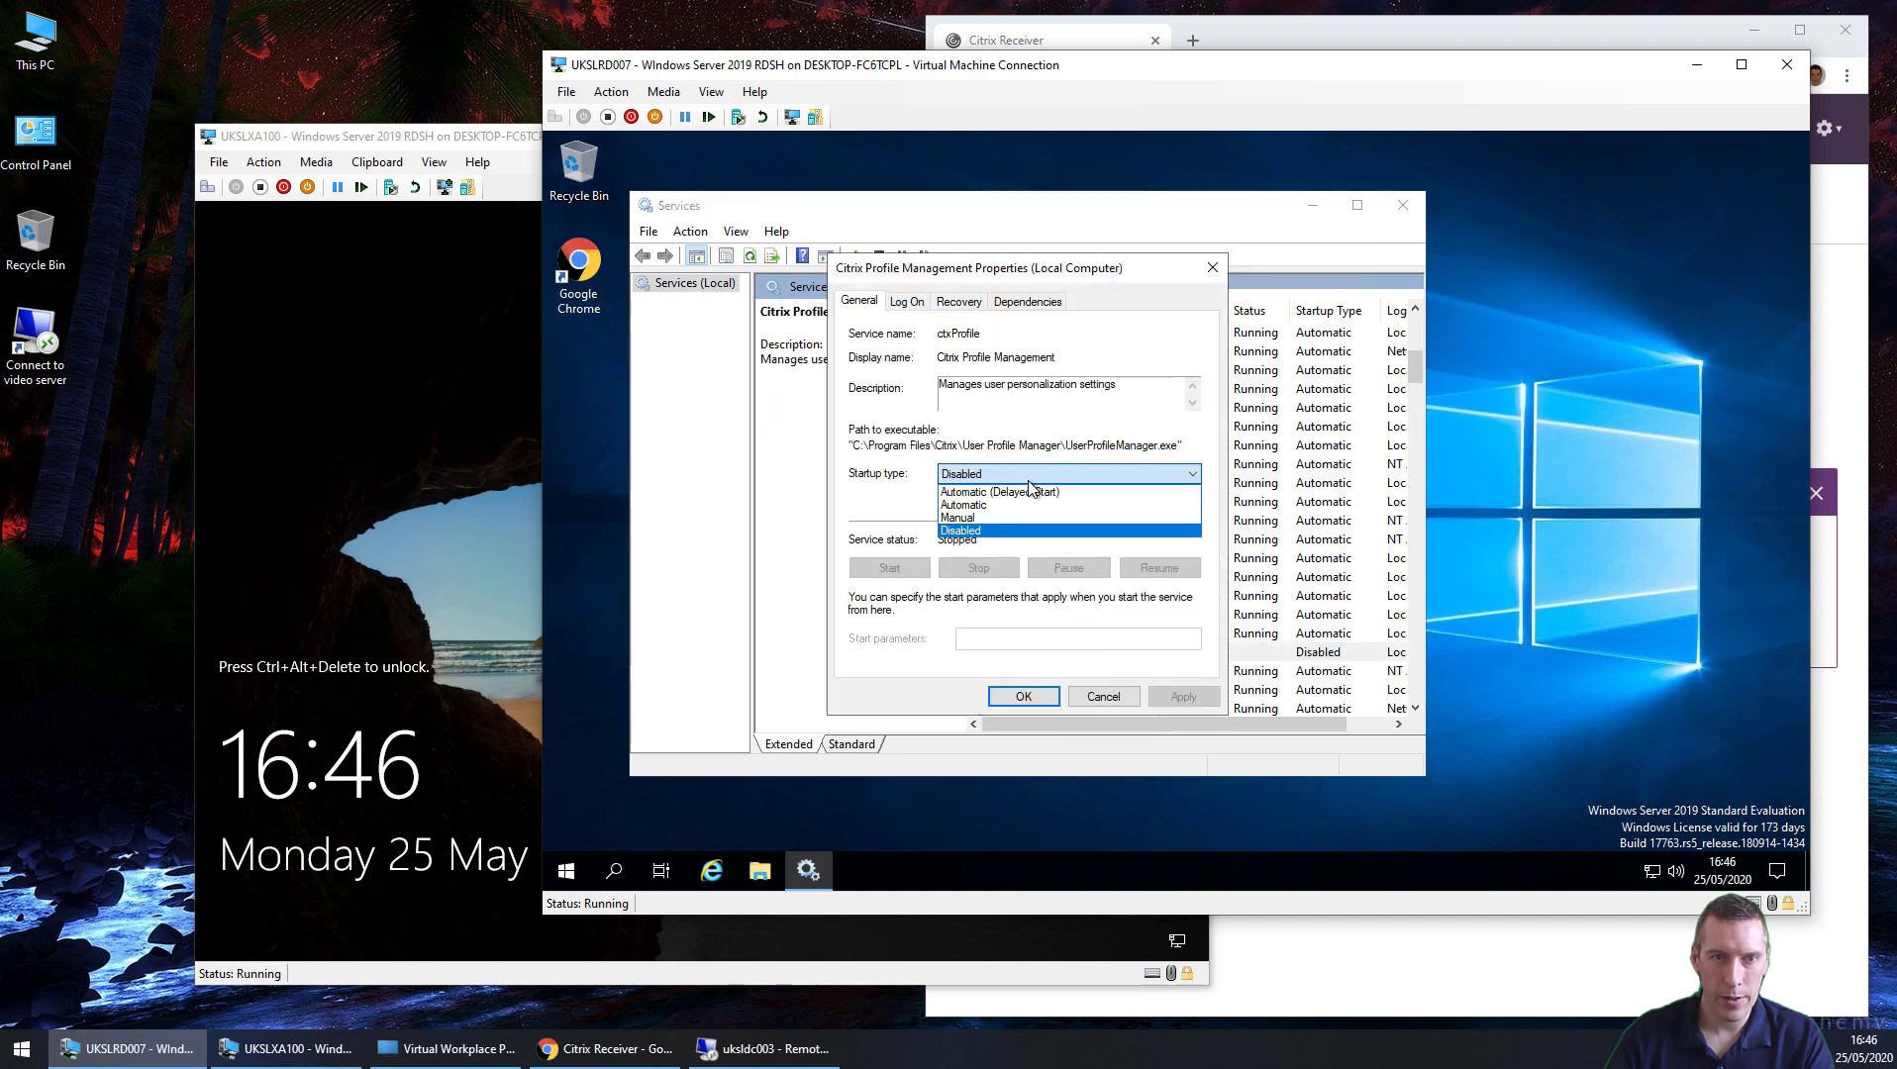
{"action": "left_click", "coordinate": [1002, 505]}
{"action": "left_click", "coordinate": [1183, 696]}
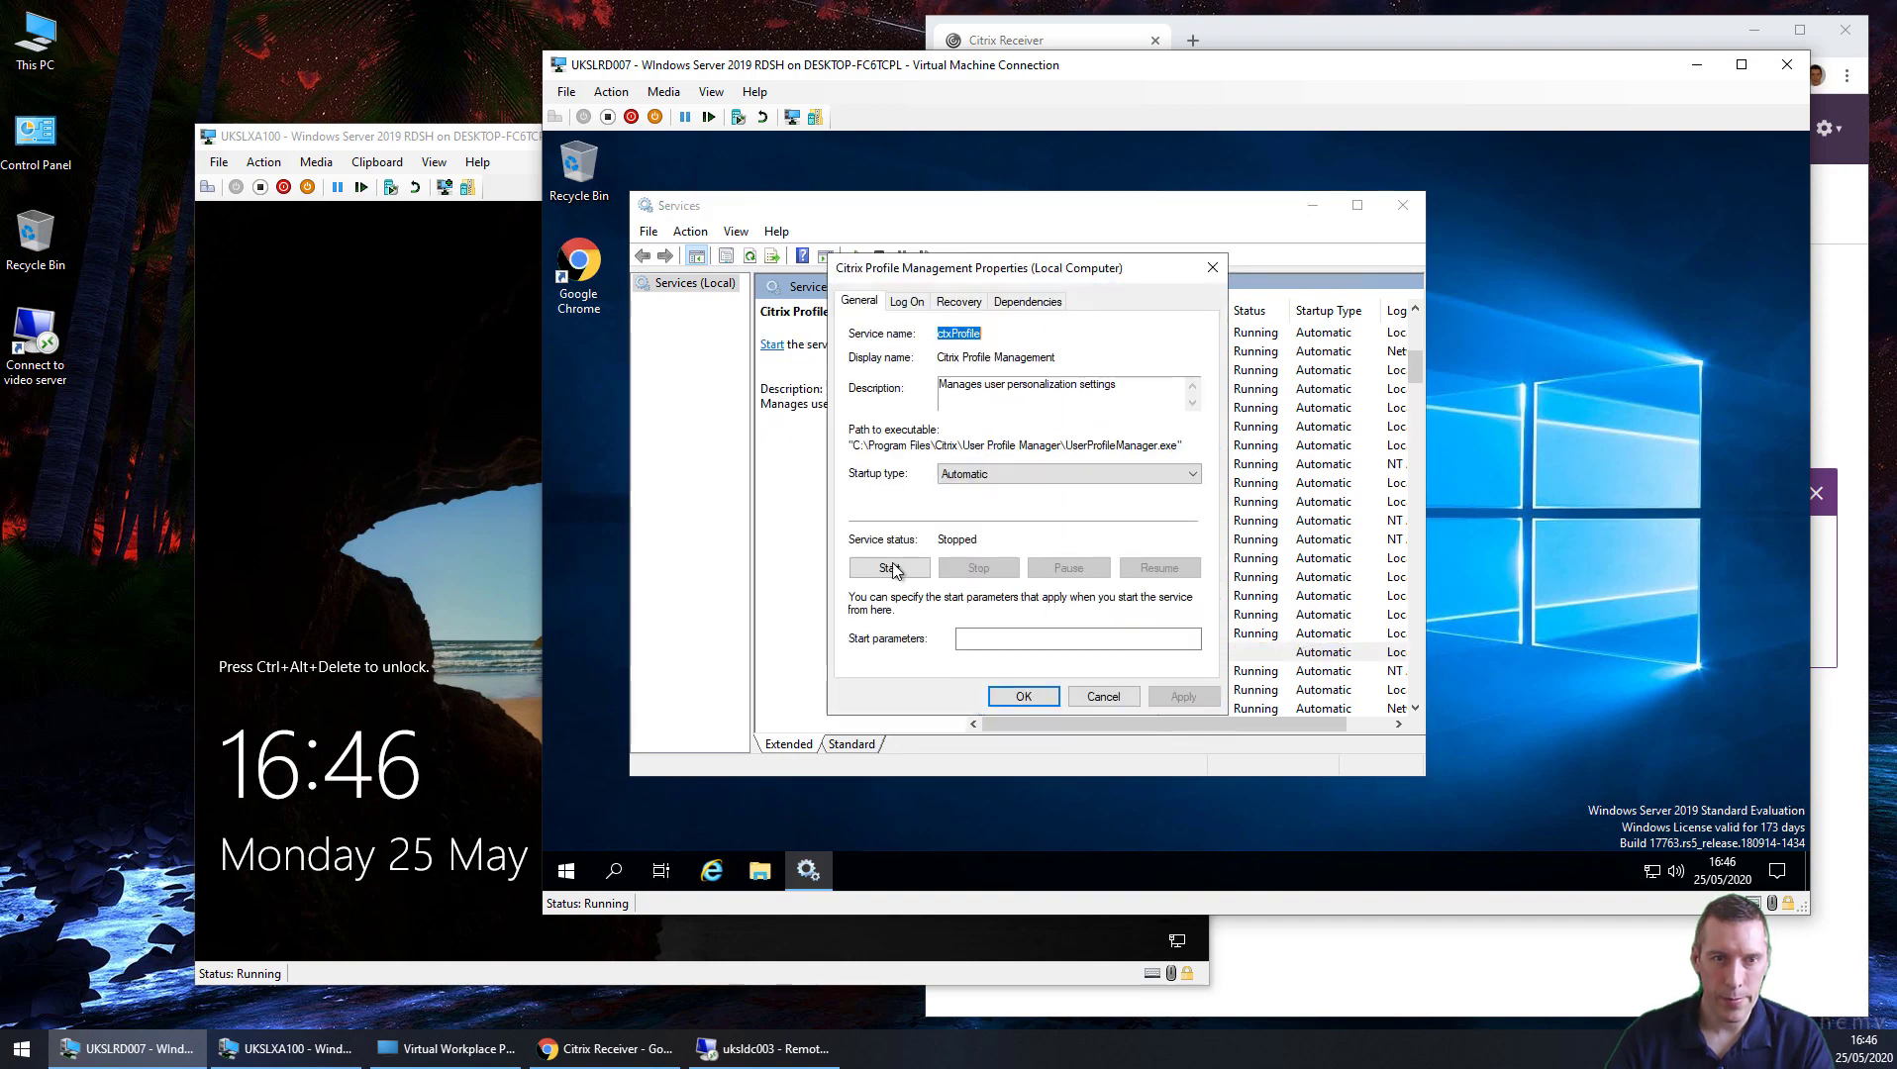
{"action": "left_click", "coordinate": [889, 567]}
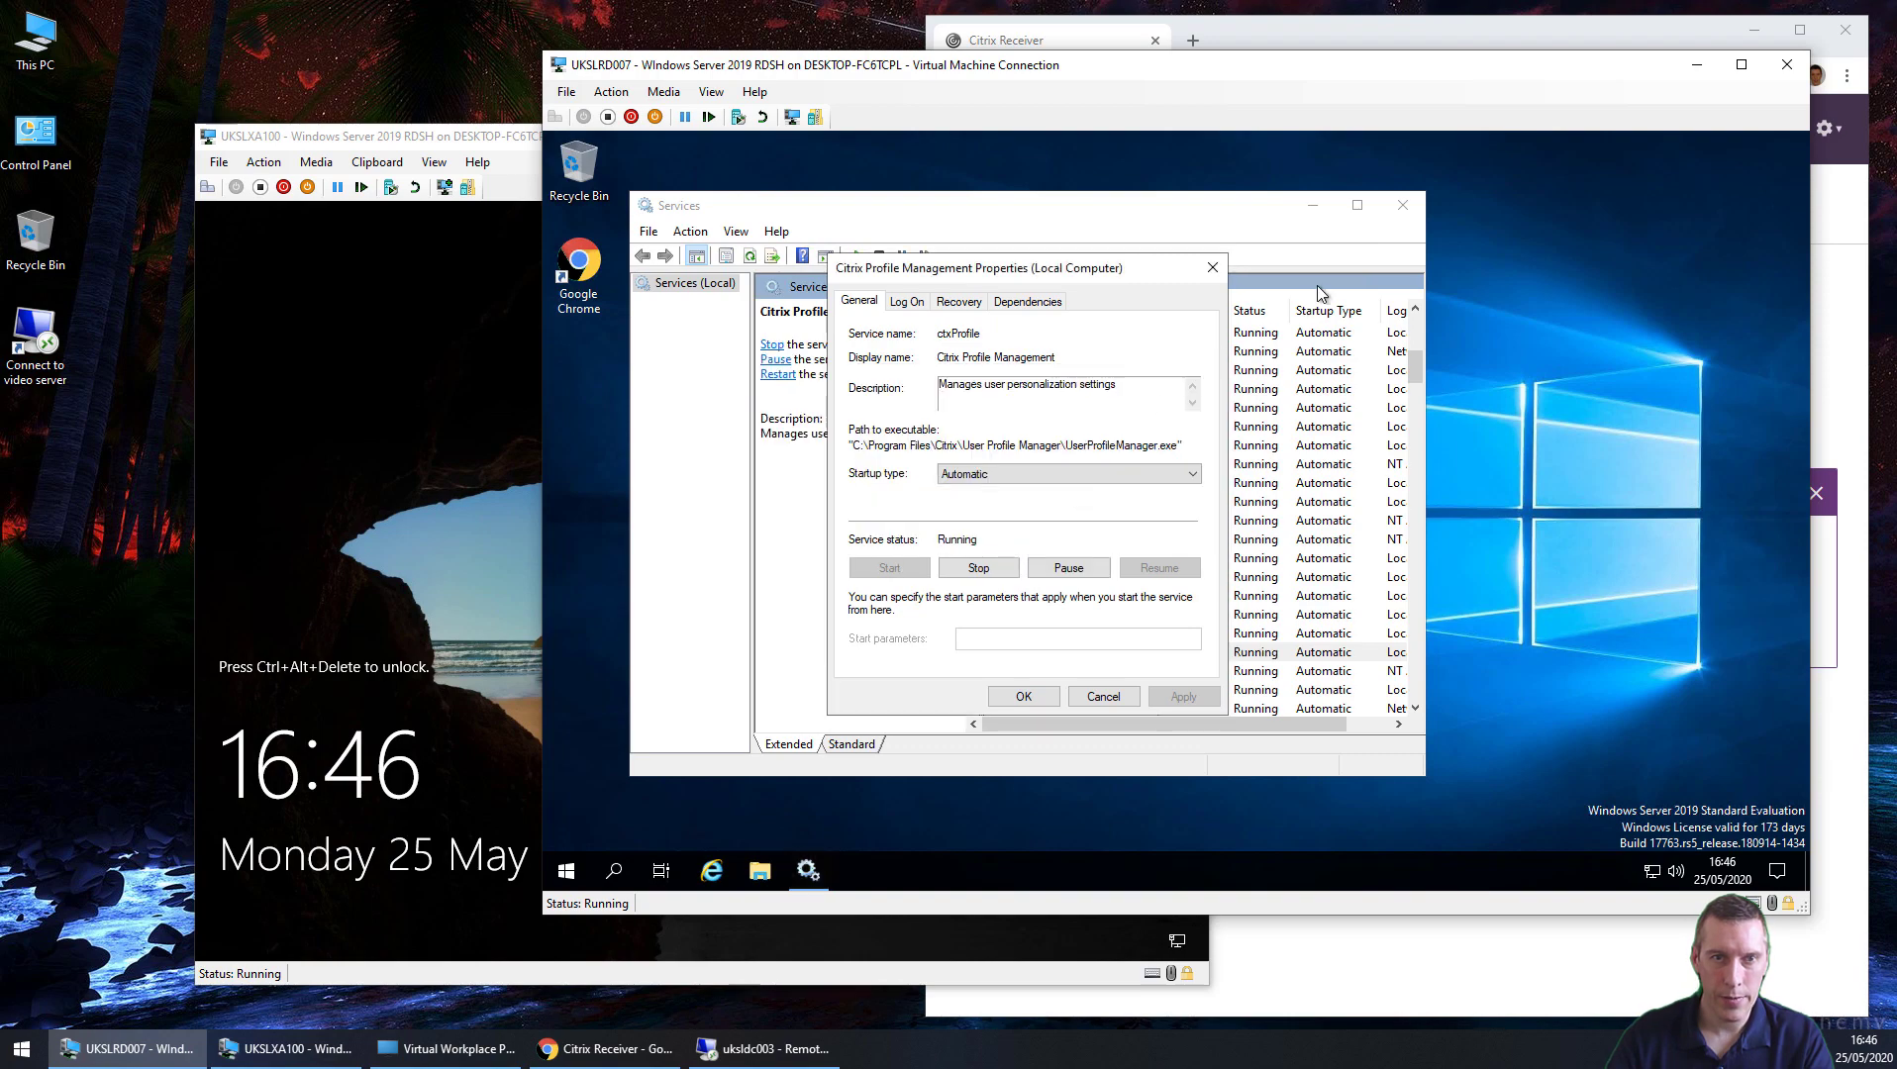
{"action": "left_click", "coordinate": [1212, 267]}
{"action": "left_click", "coordinate": [1403, 205]}
{"action": "left_click", "coordinate": [432, 214]}
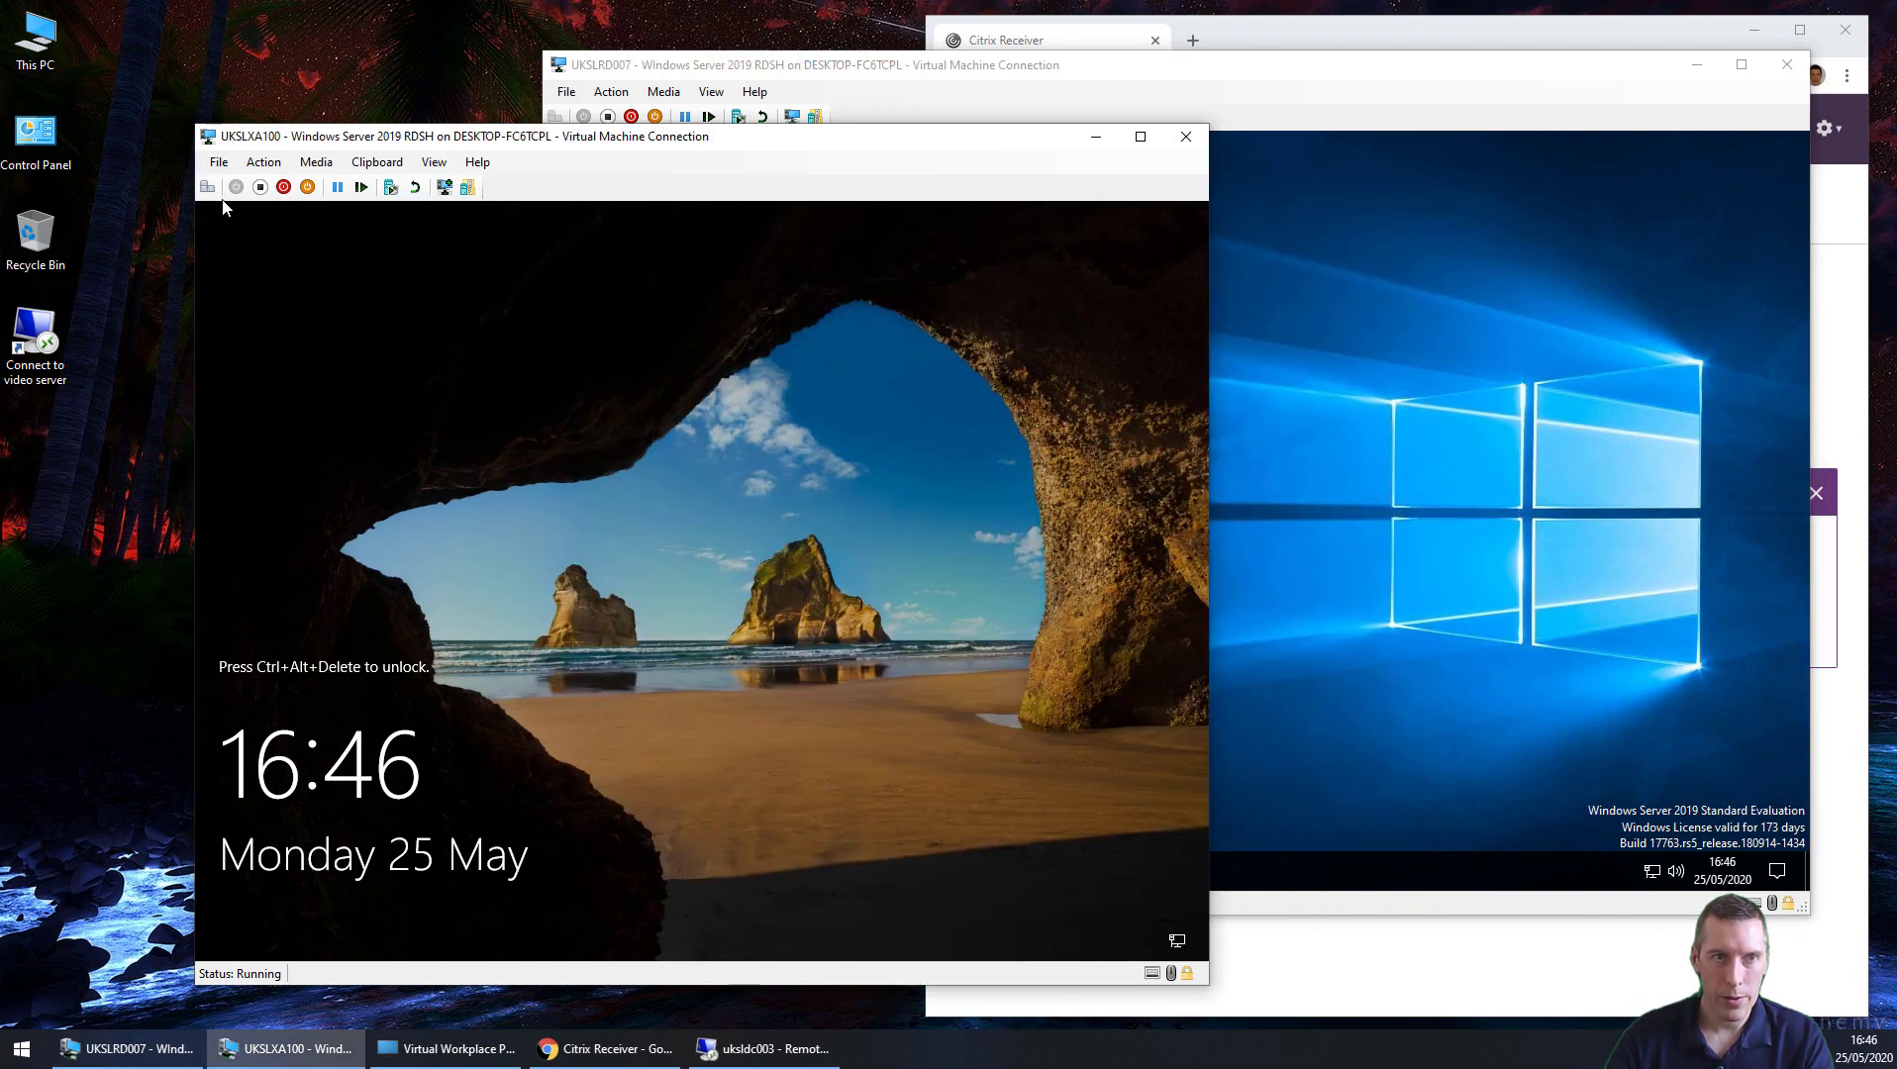
Step: Sign in to UKSLXA100 with the admin account name and password
{"action": "key", "text": "ctrl+alt+End"}
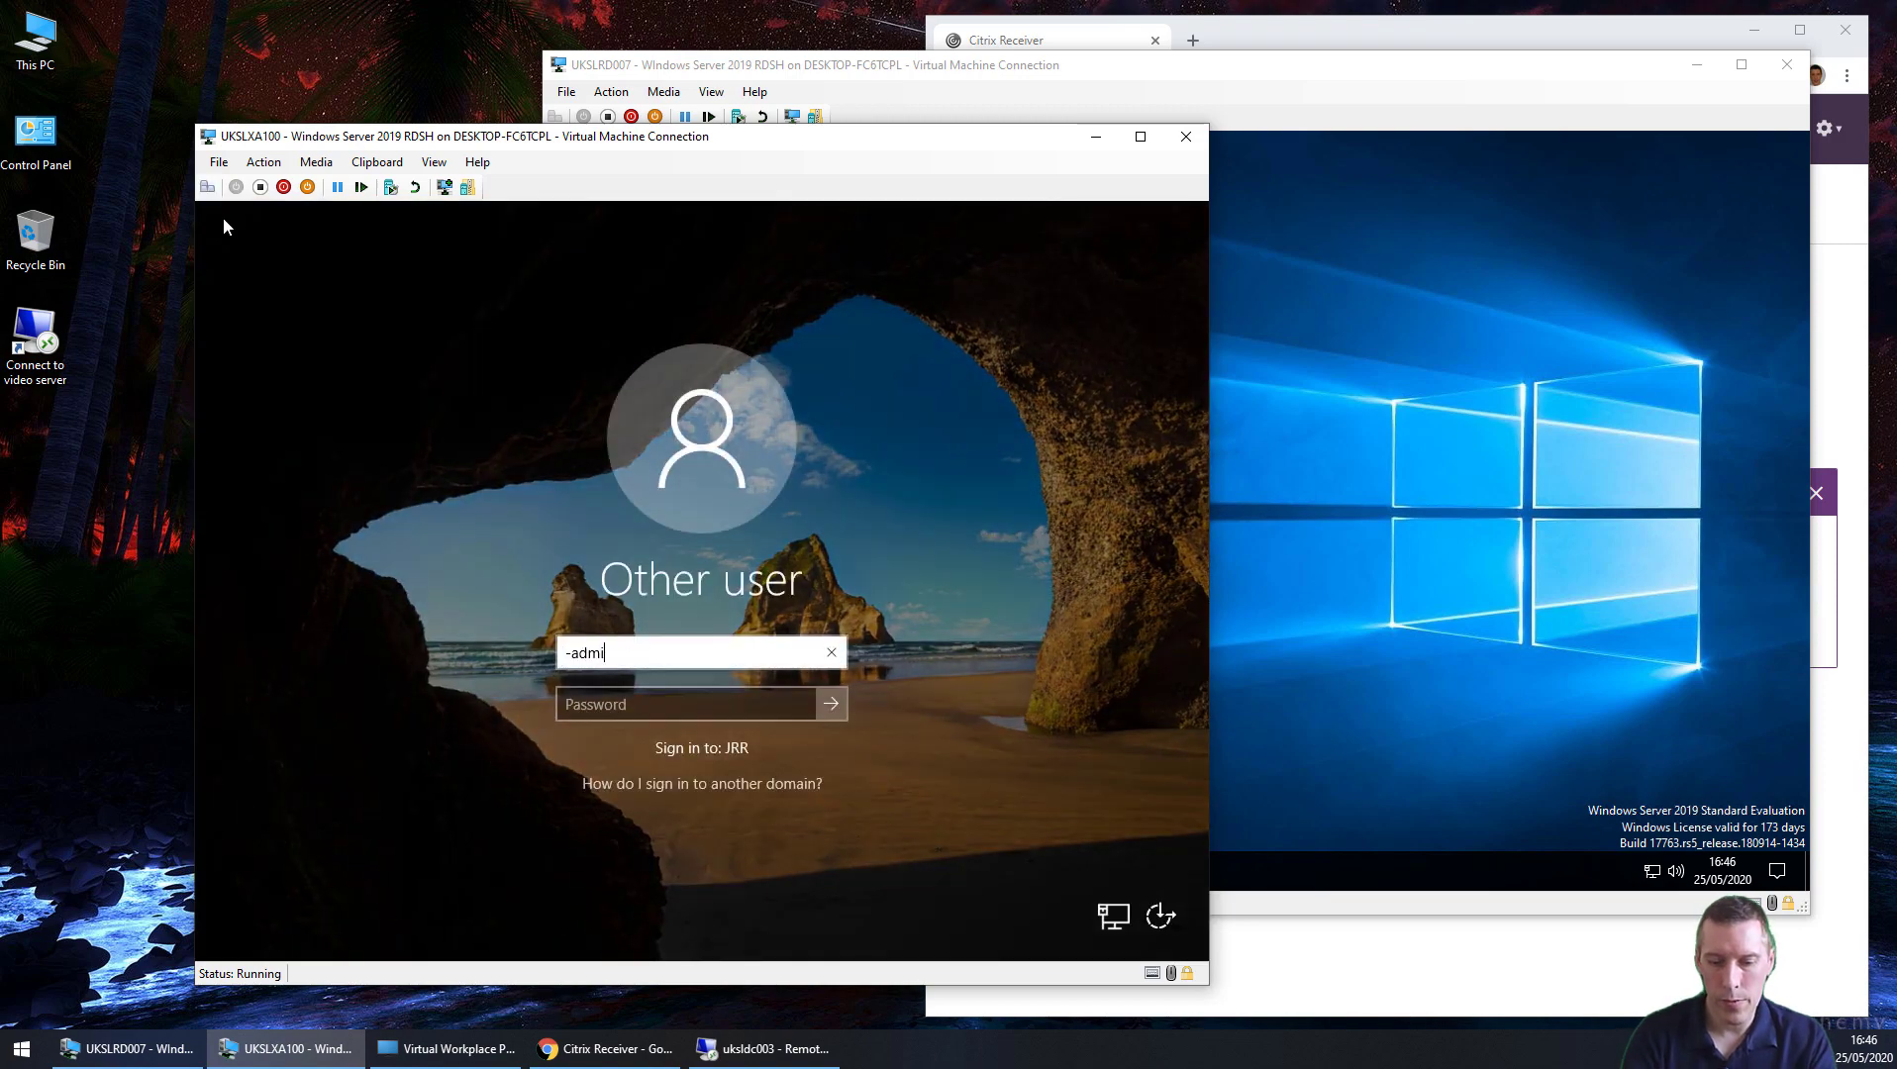
{"action": "key", "text": "Tab"}
{"action": "type", "text": "******"}
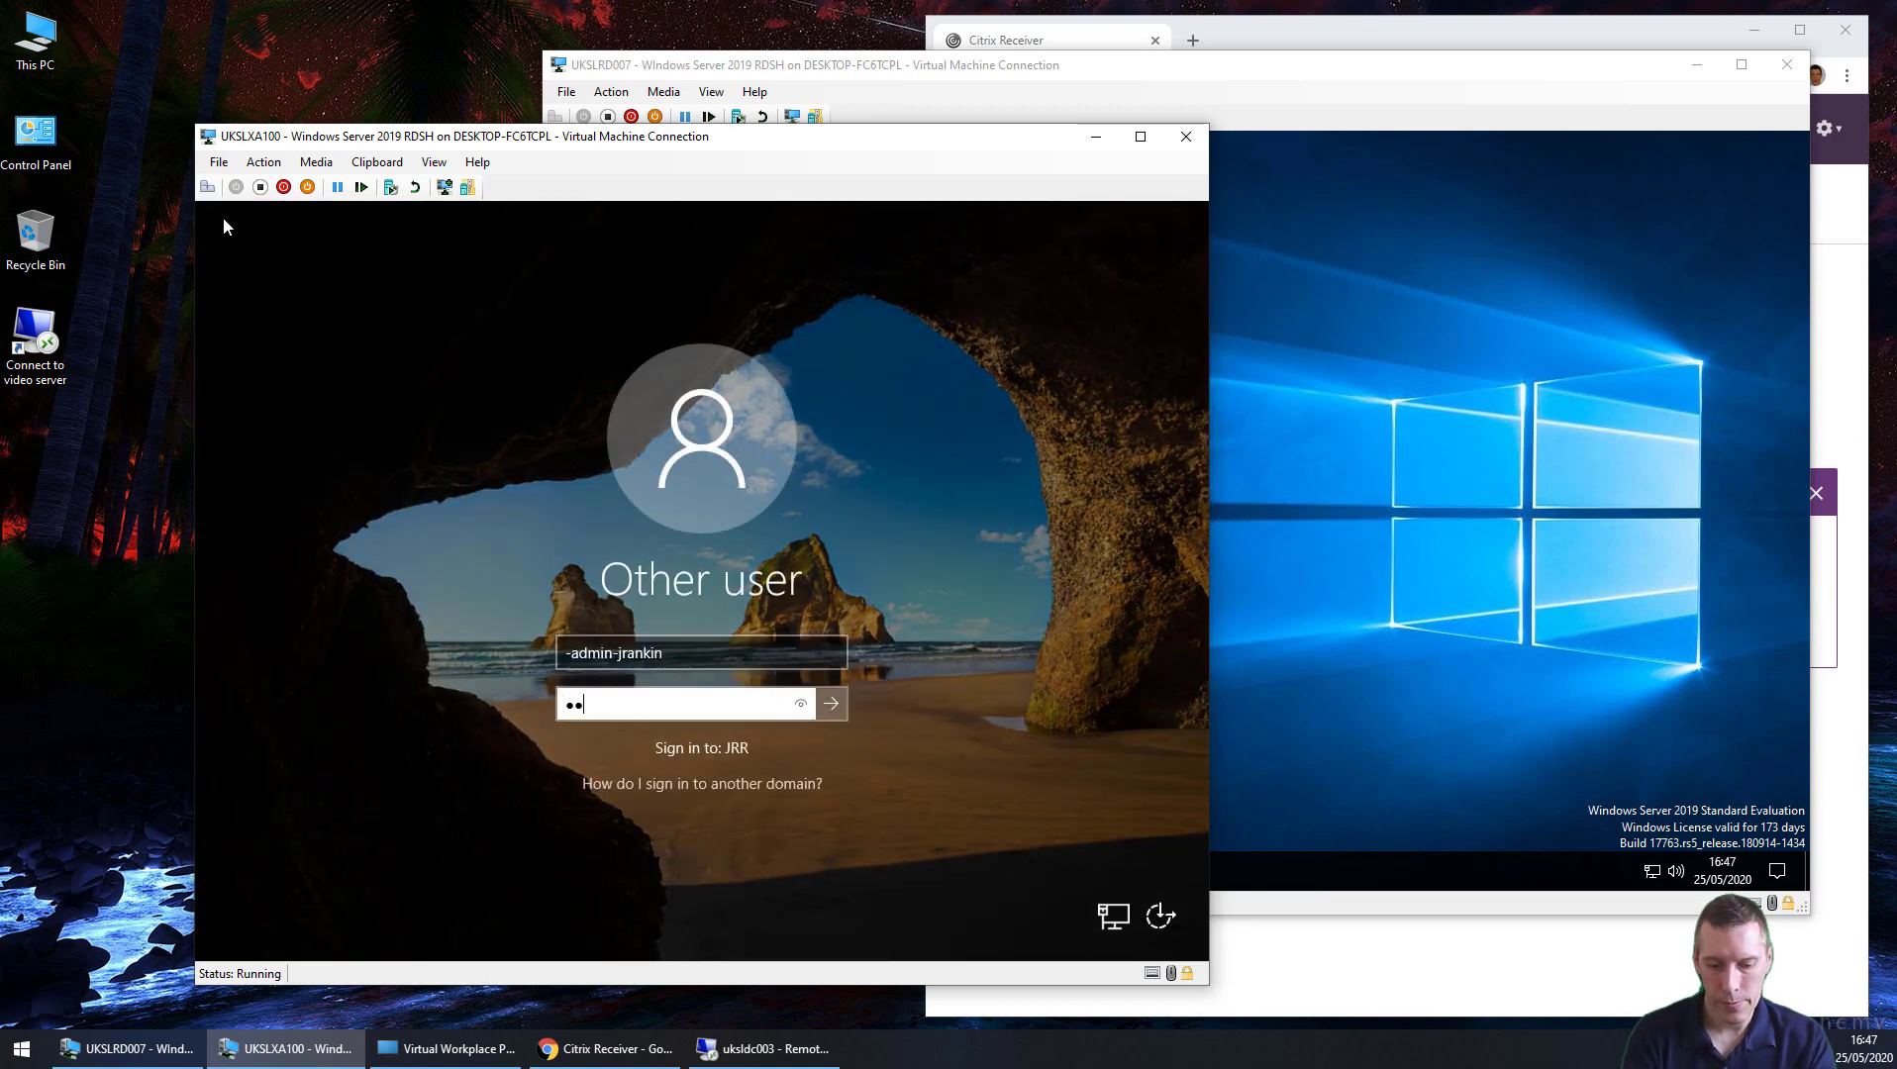
{"action": "type", "text": "*******"}
{"action": "key", "text": "Return"}
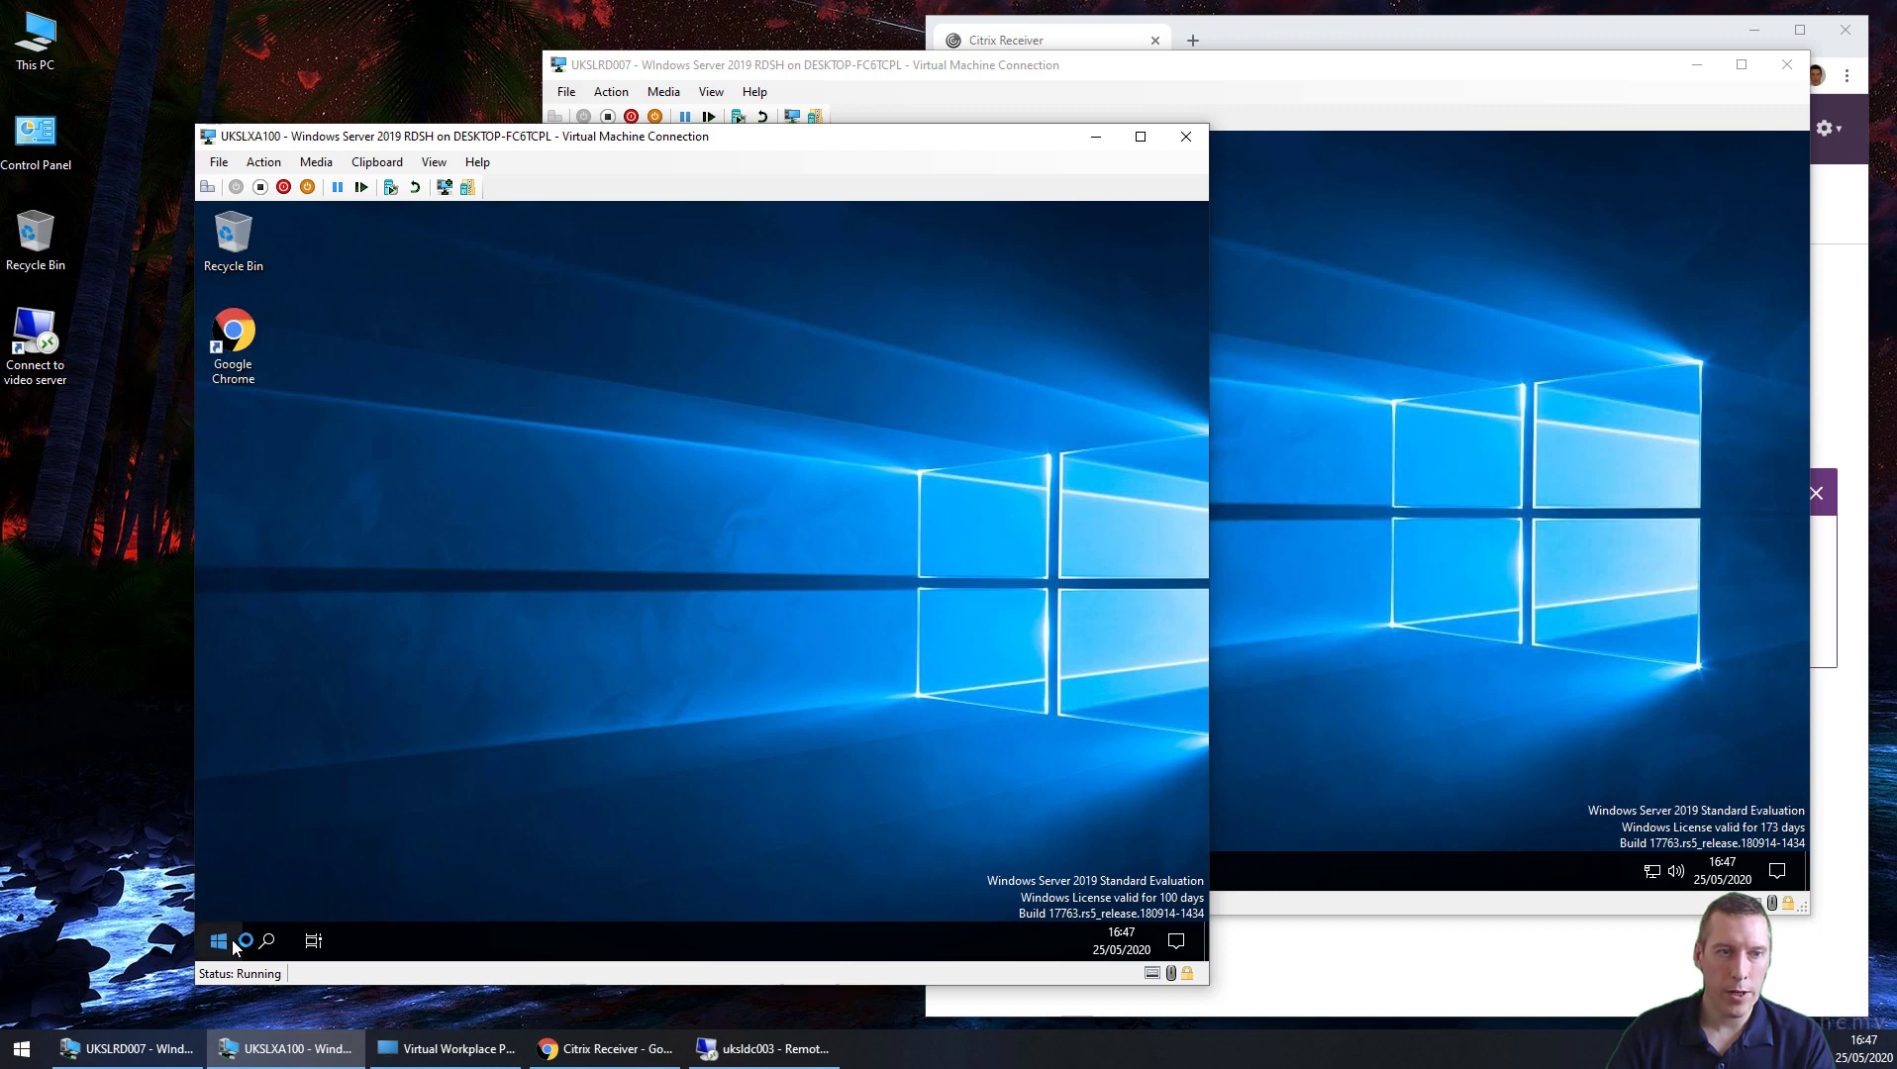
Step: Run 'servermanager' and open the Citrix Profile Management service properties
{"action": "right_click", "coordinate": [233, 949]}
{"action": "left_click", "coordinate": [293, 847]}
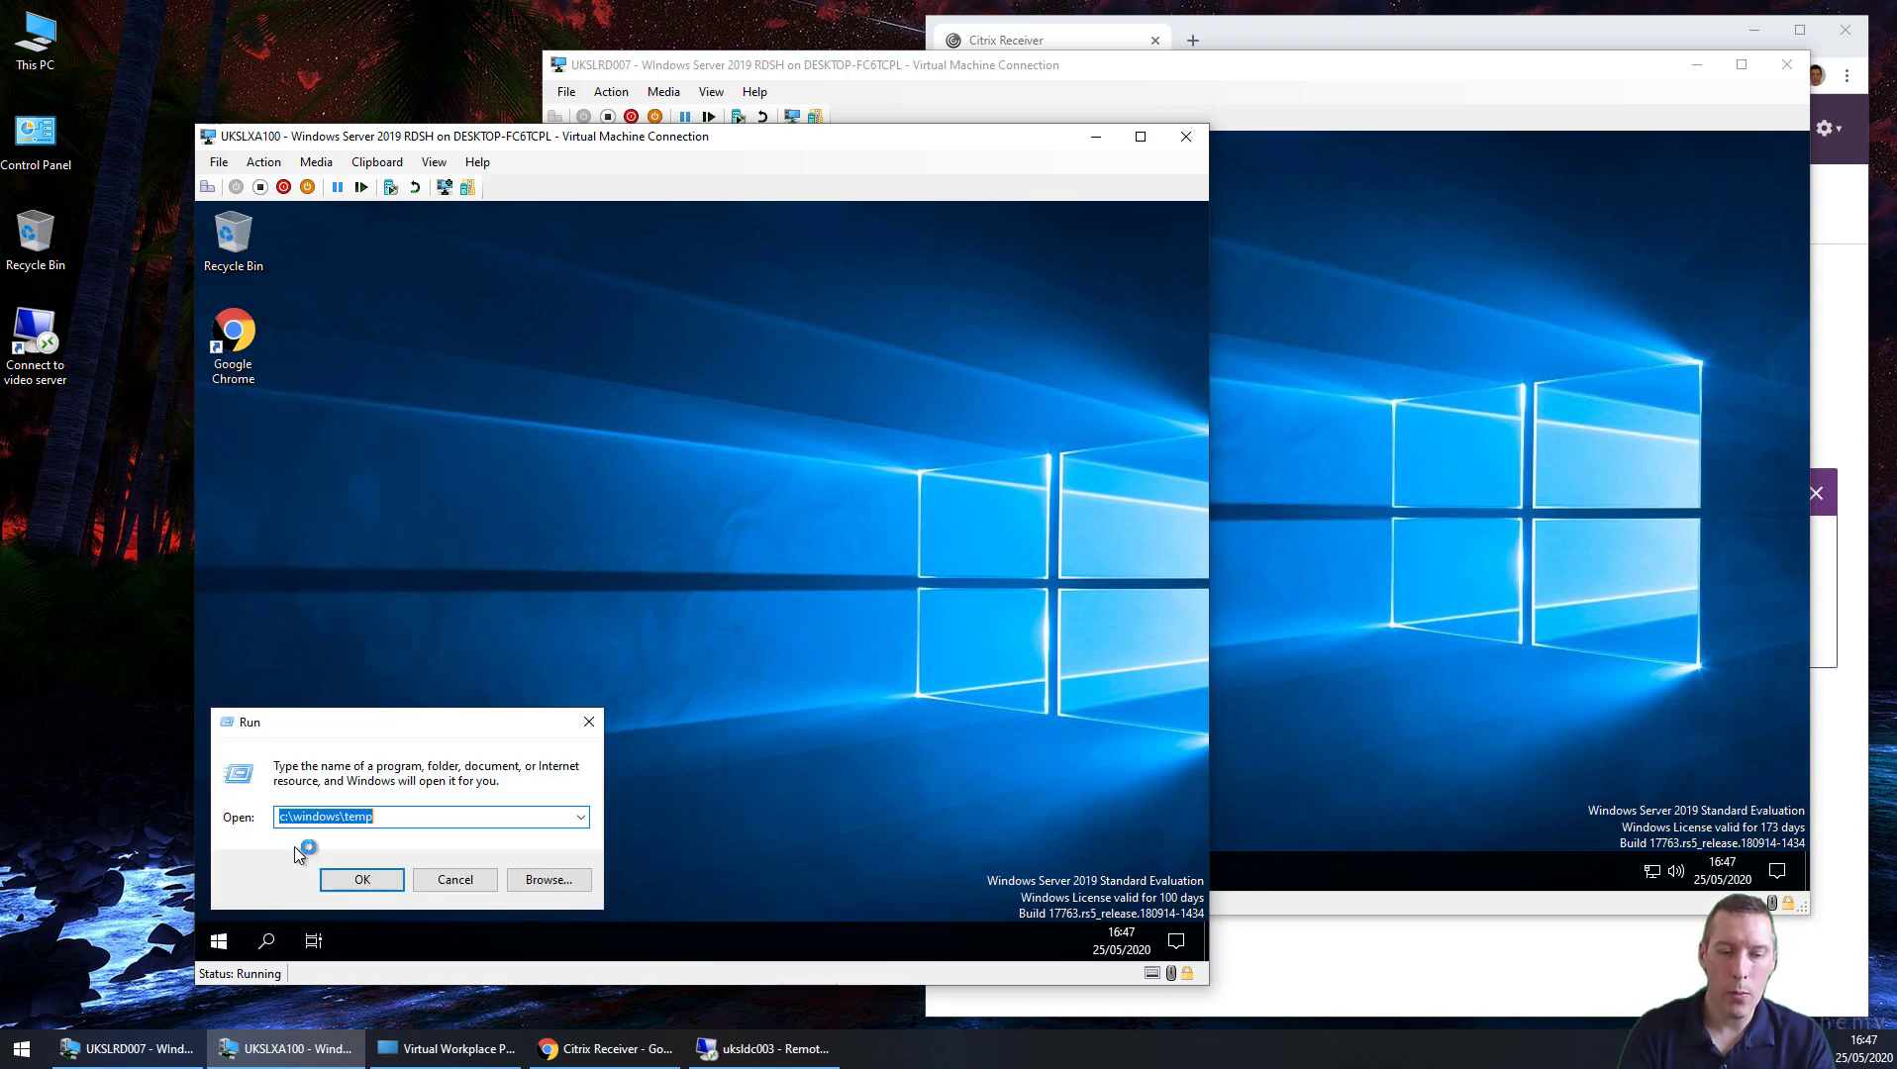
{"action": "type", "text": "servermanager"}
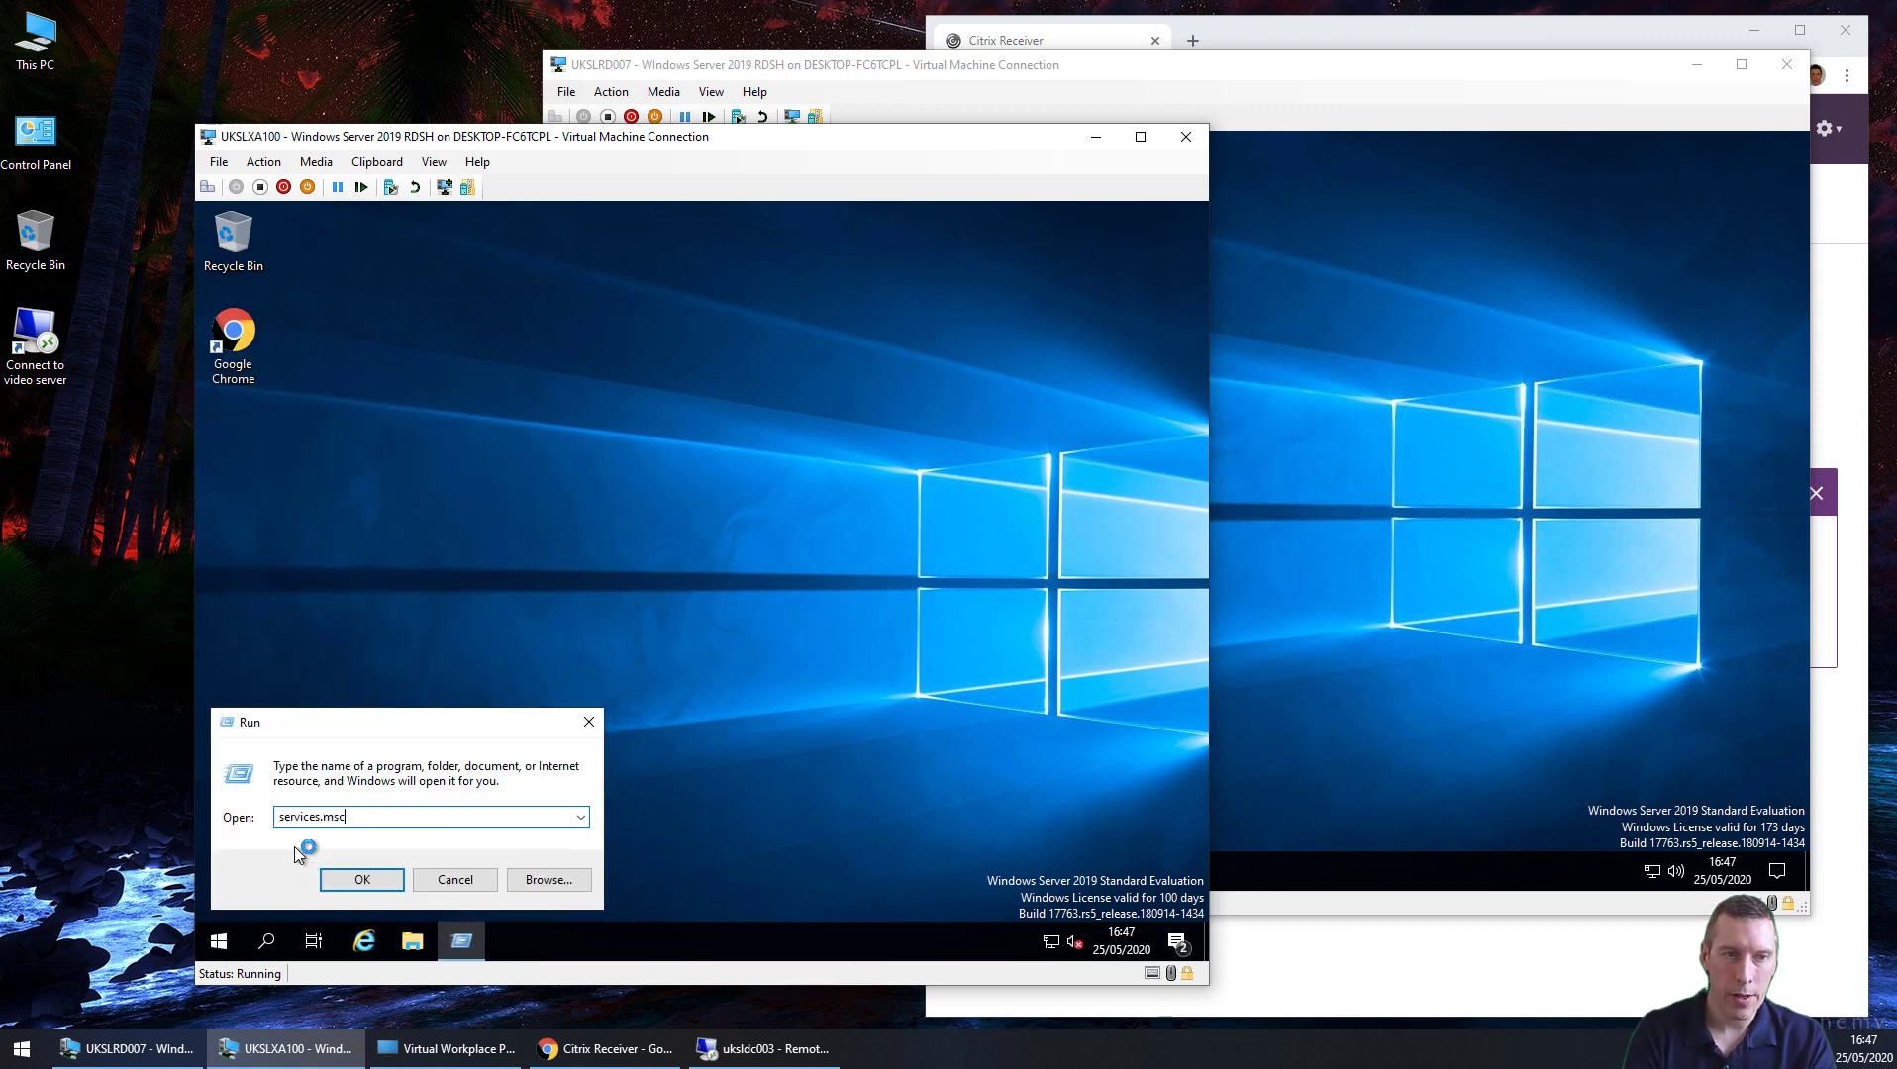
{"action": "key", "text": "Return"}
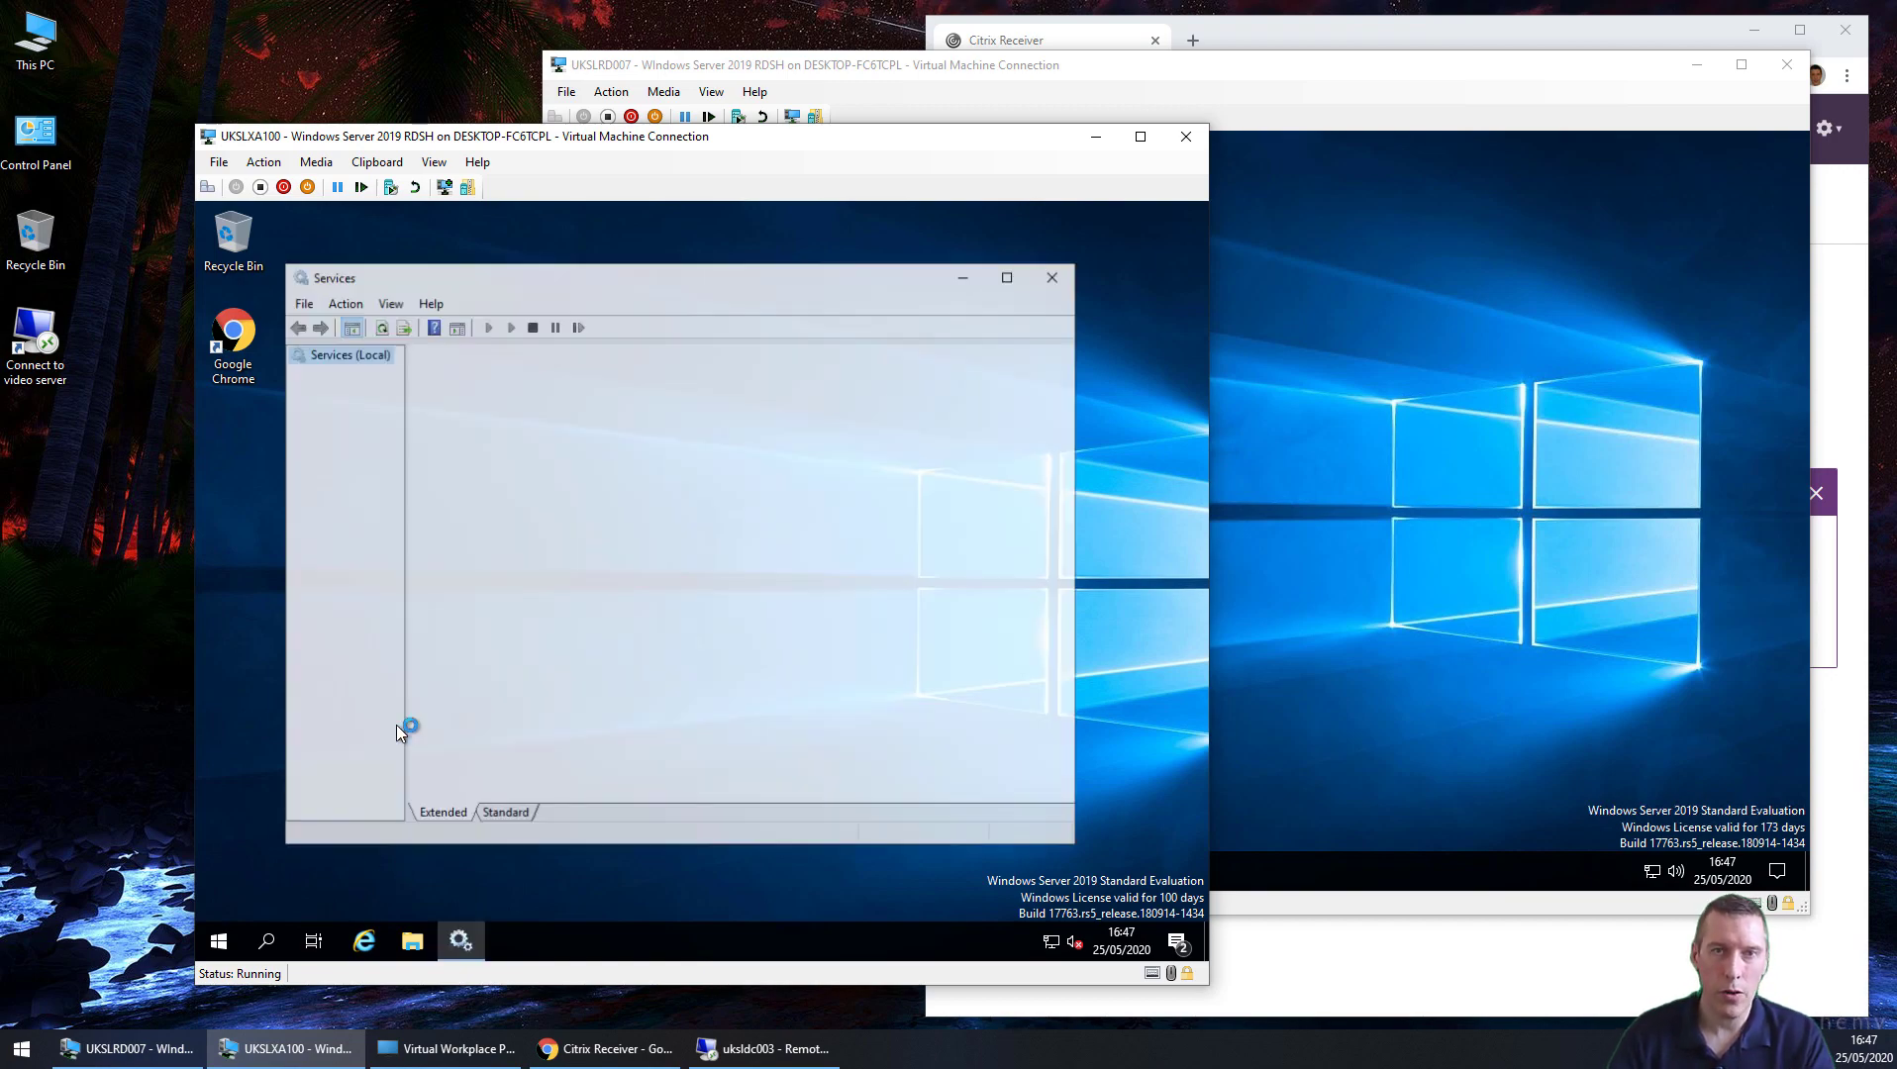
{"action": "left_click", "coordinate": [717, 649]}
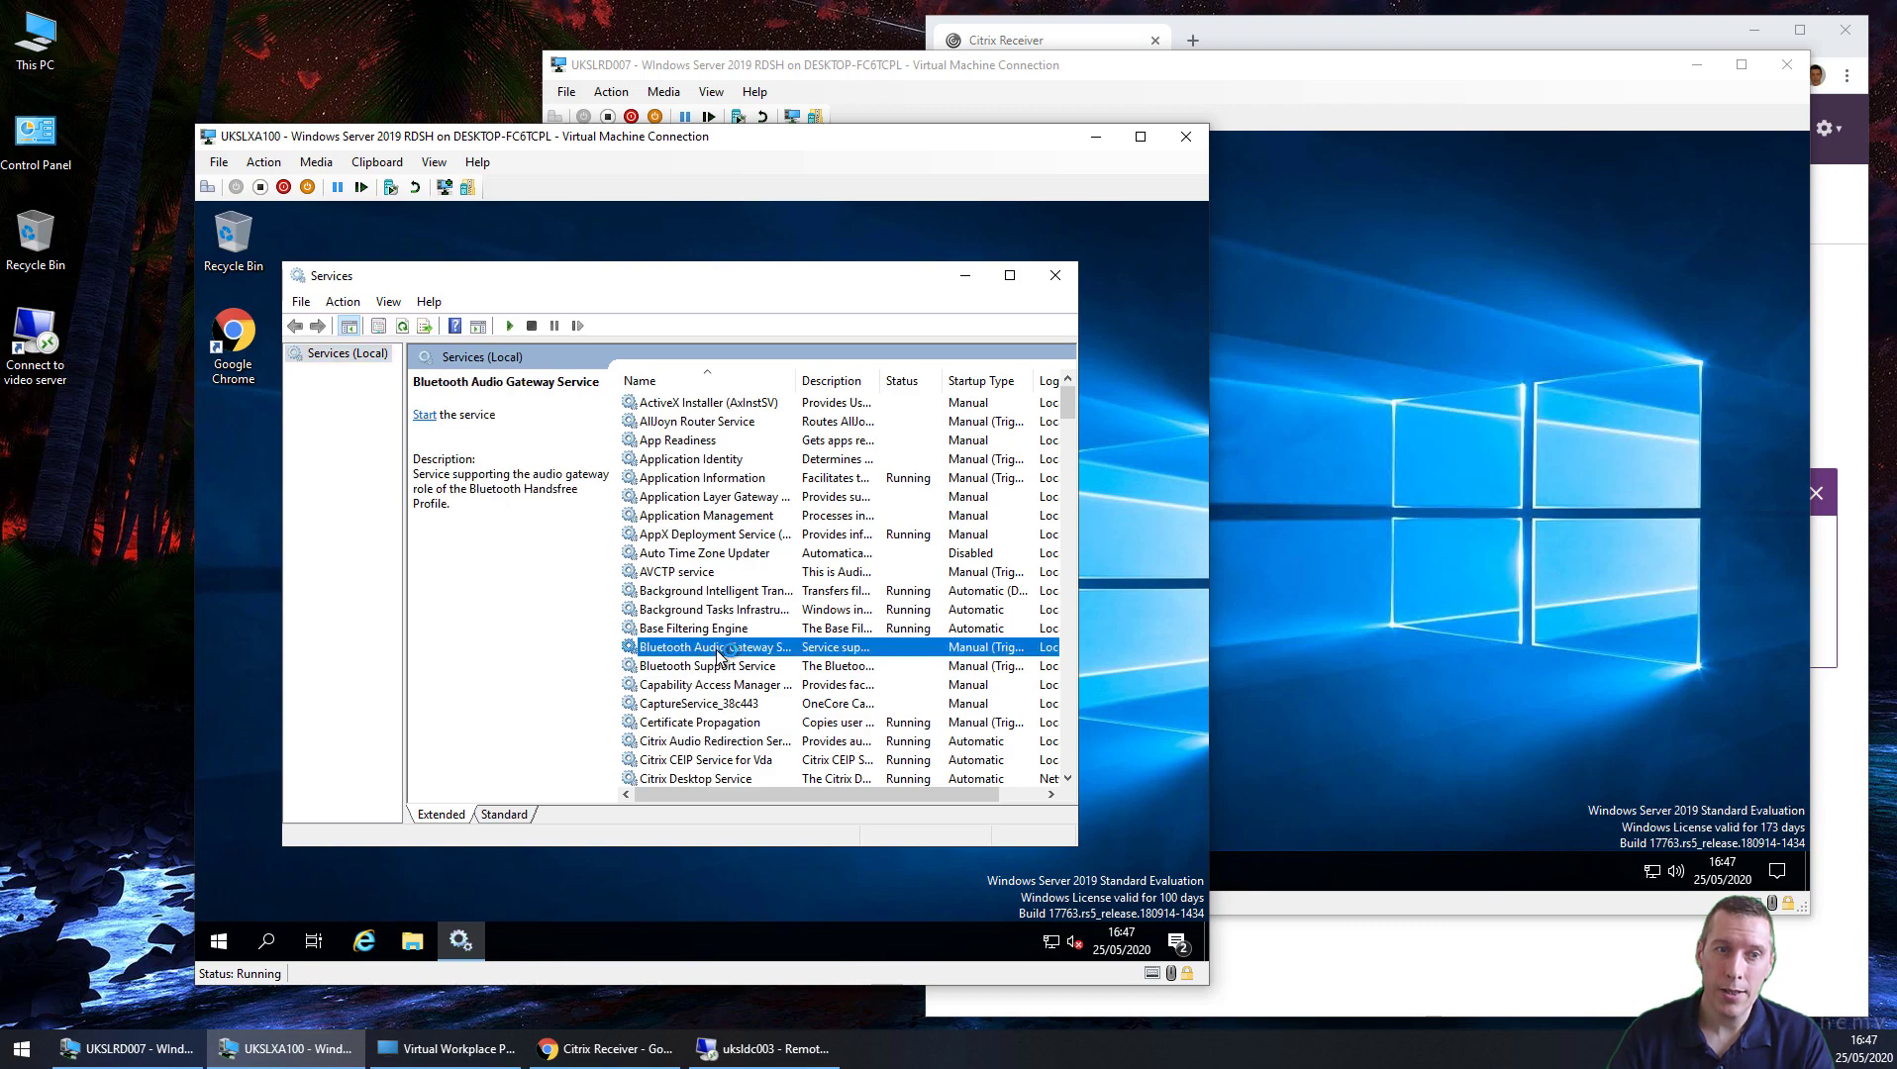
{"action": "scroll", "coordinate": [721, 652], "scroll_direction": "down", "scroll_amount": 7}
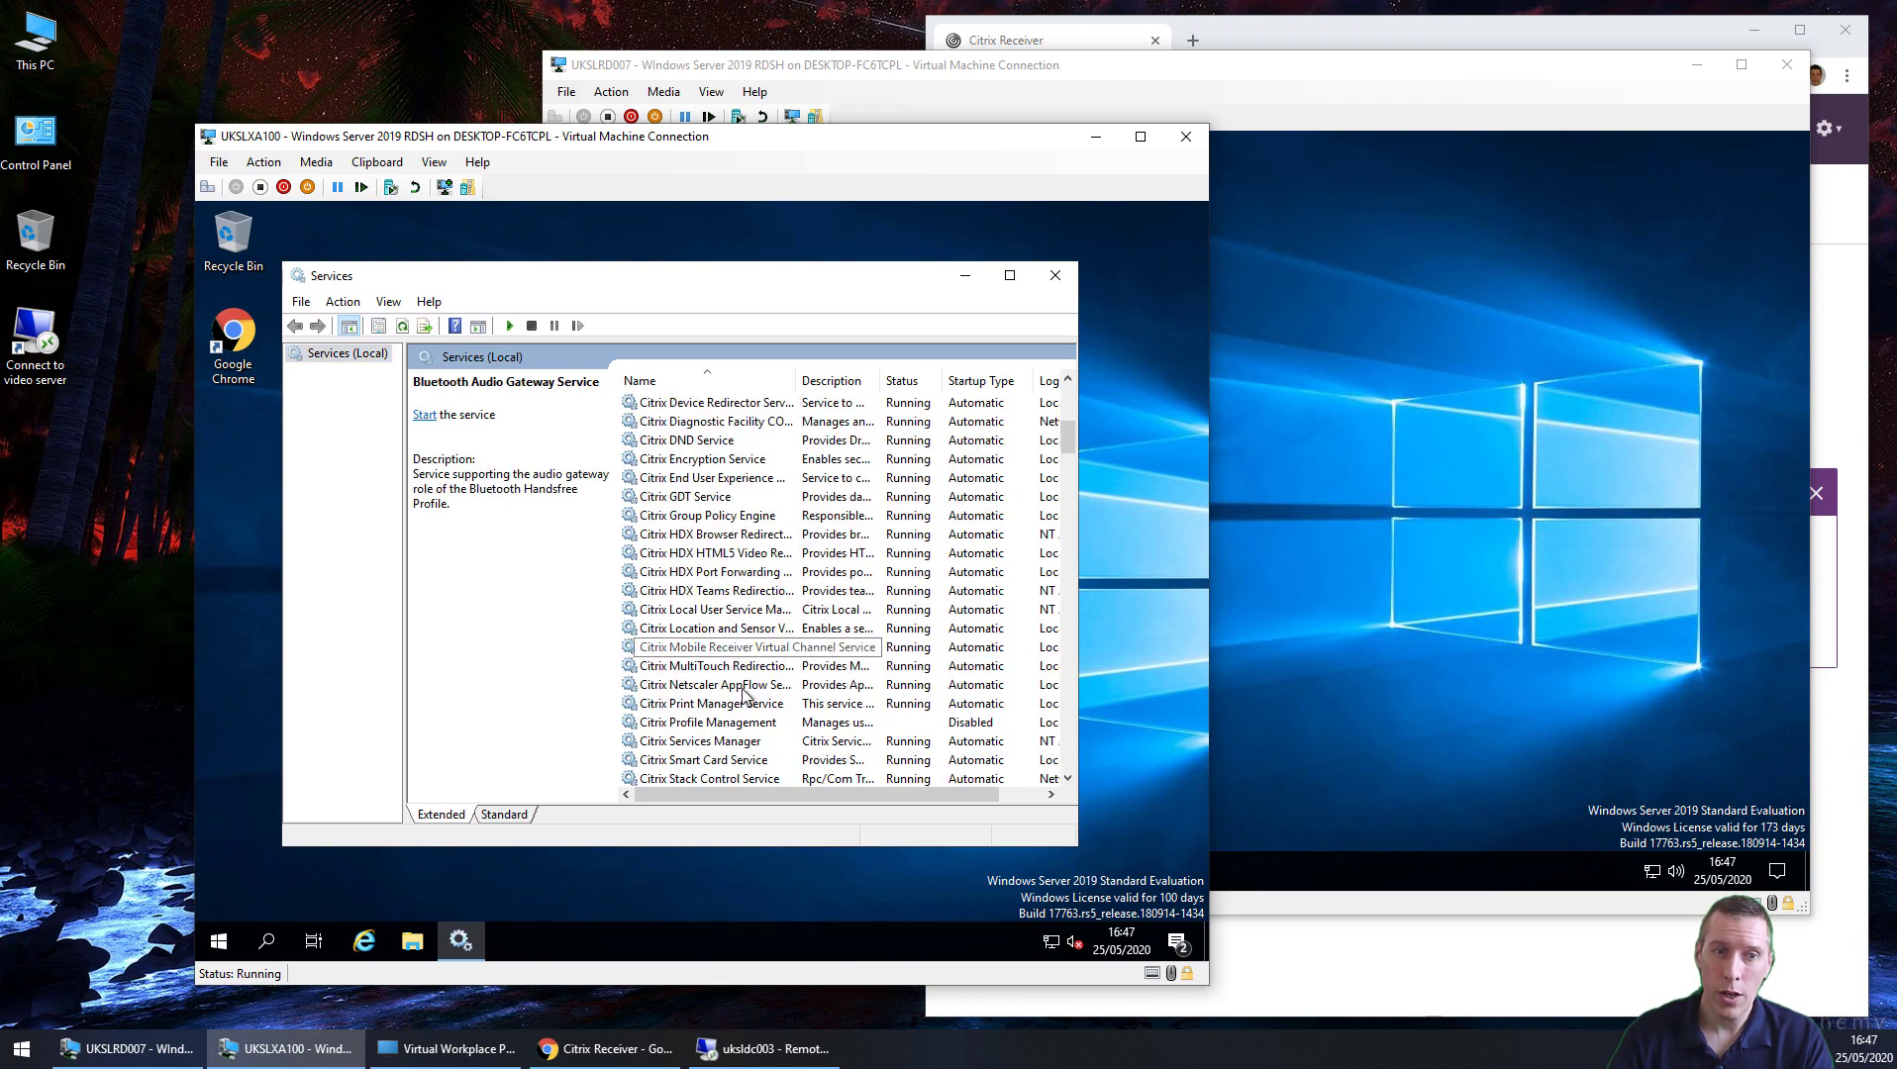
{"action": "double_click", "coordinate": [736, 722]}
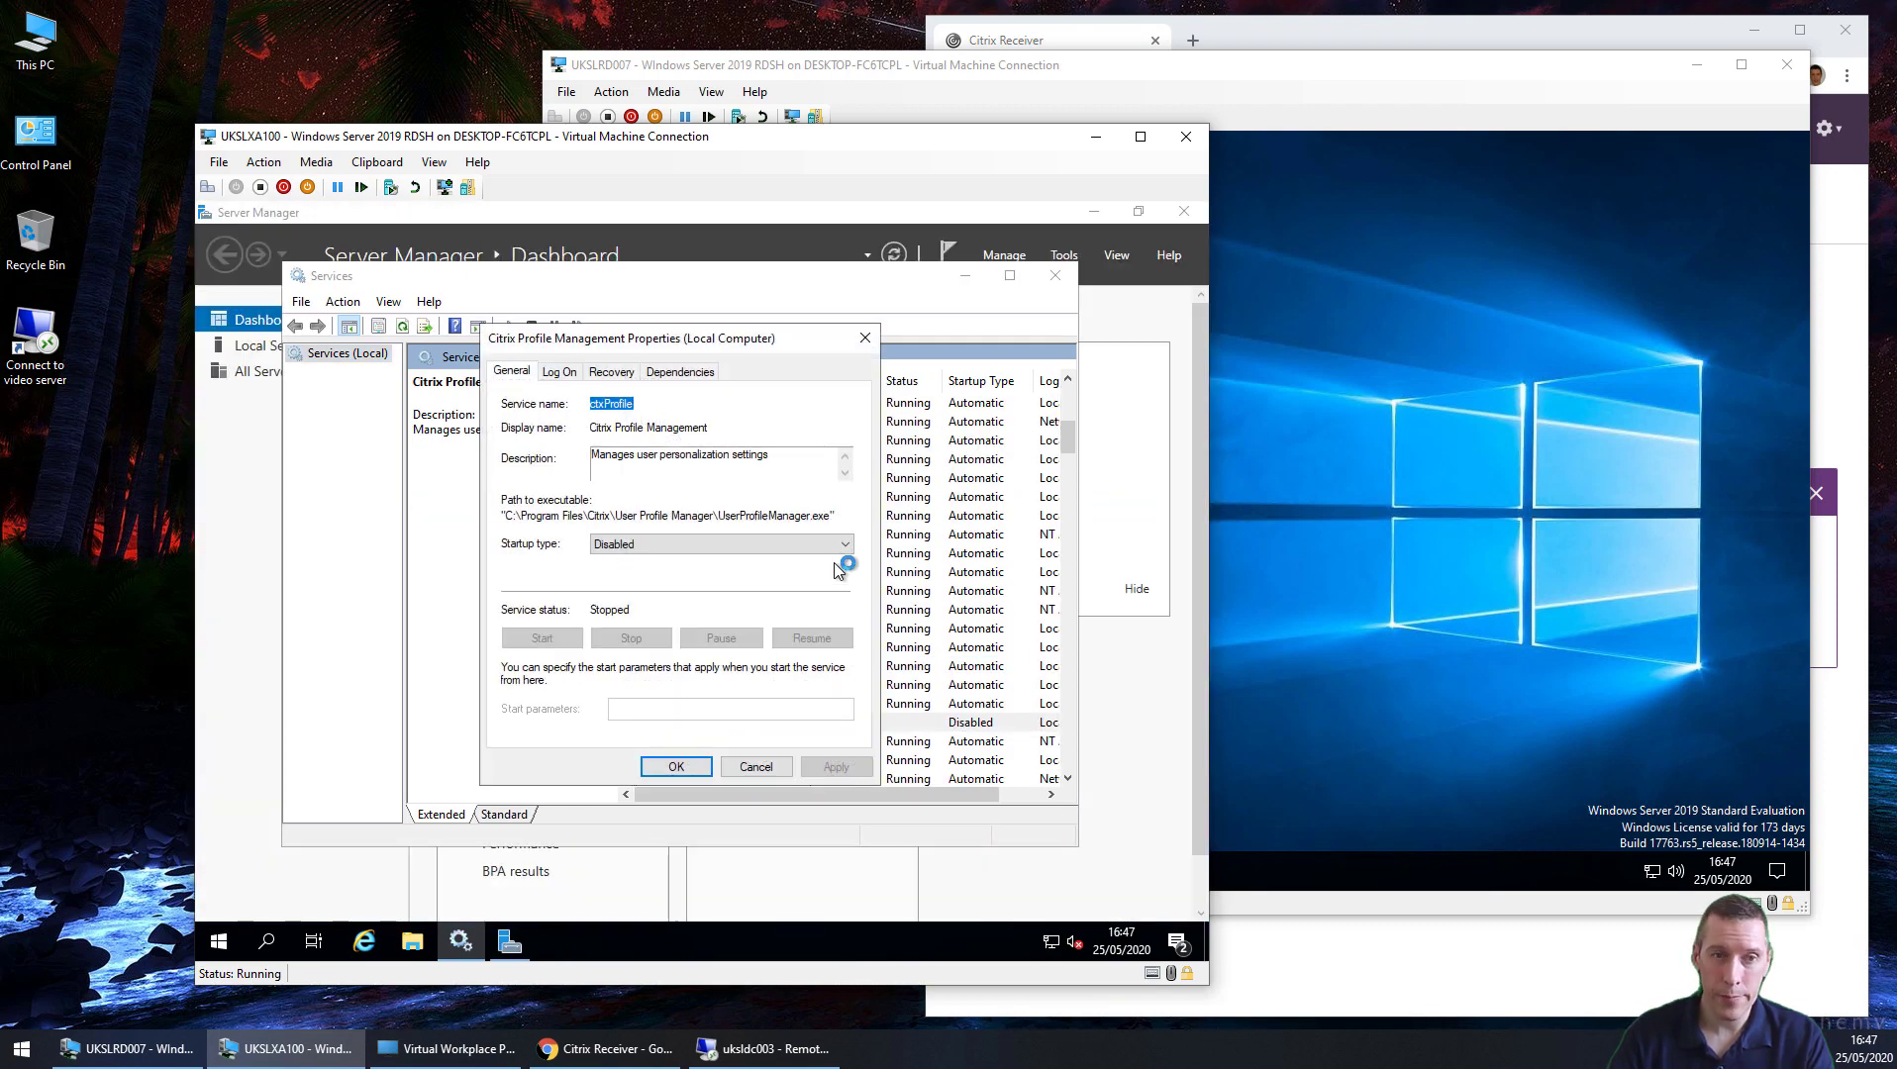
Step: Set Citrix Profile Management to Automatic, start it, and close Services past the warning
{"action": "left_click", "coordinate": [844, 545]}
{"action": "left_click", "coordinate": [687, 576]}
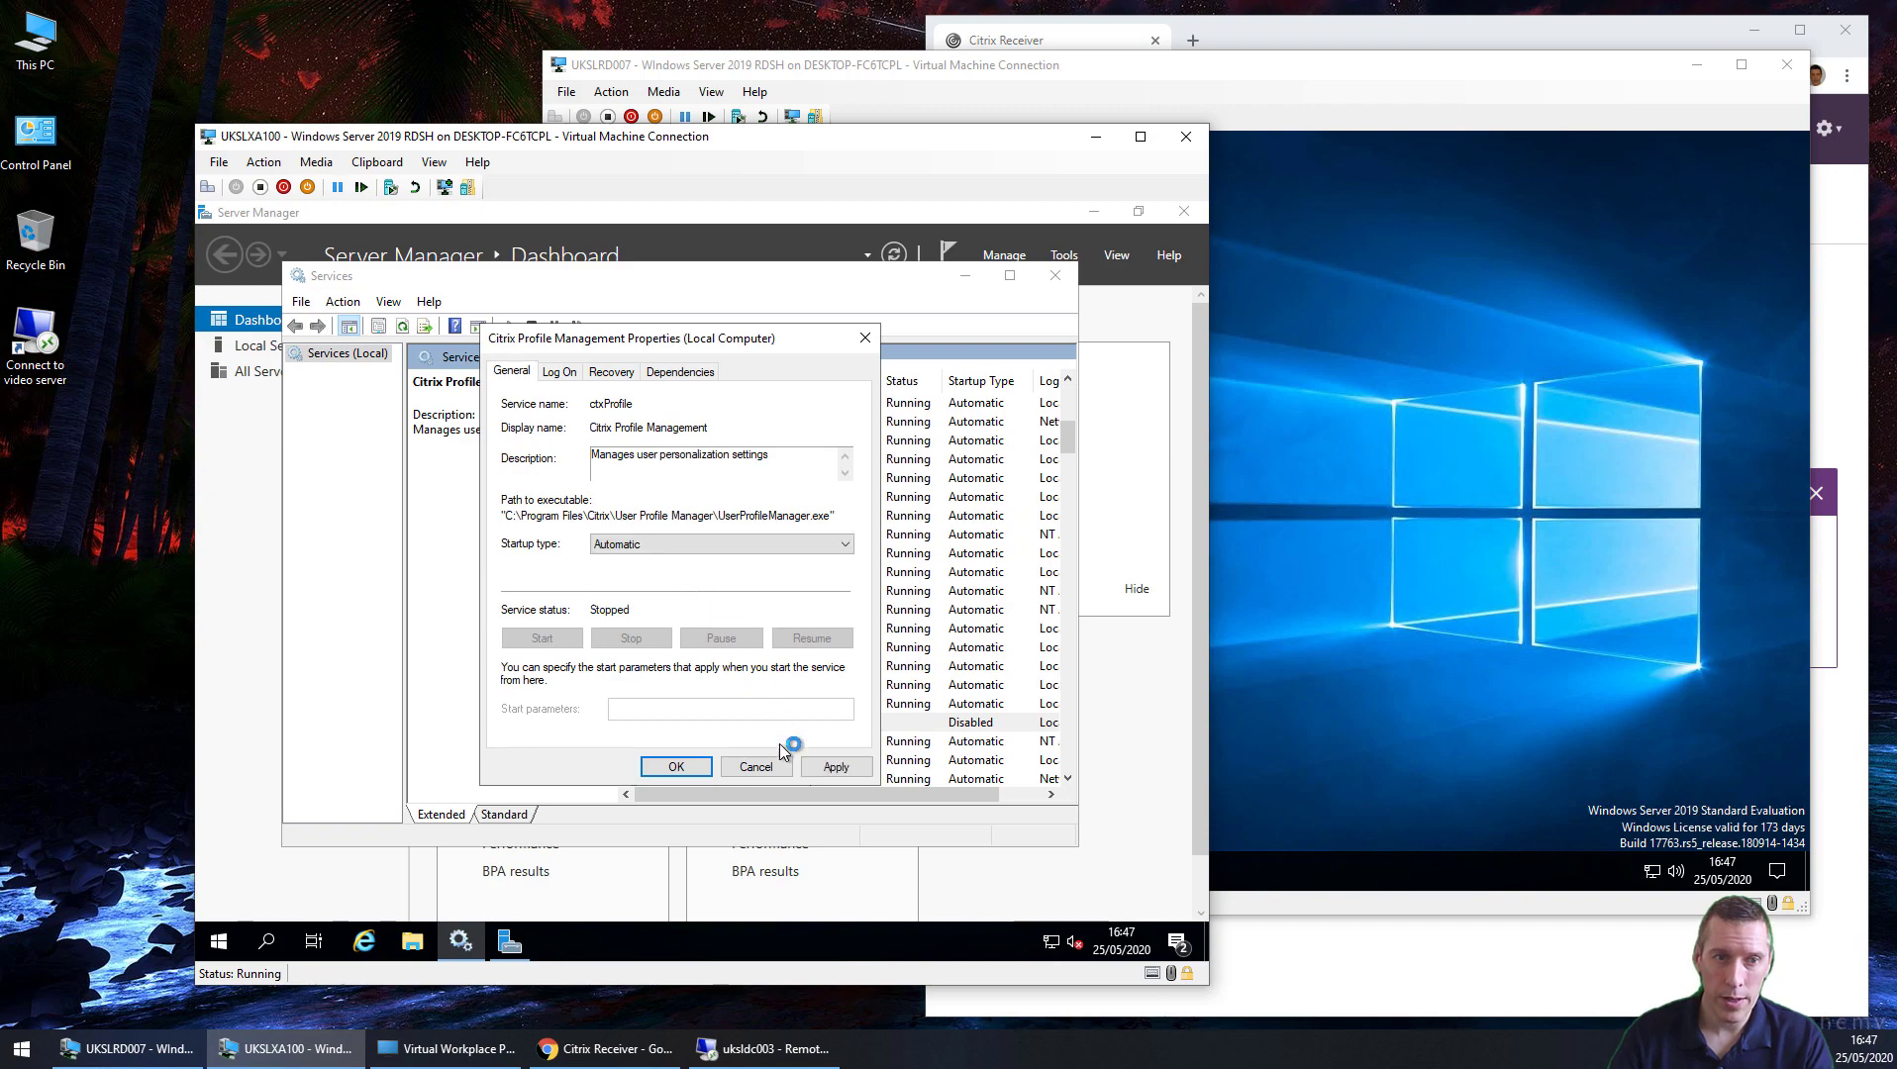
{"action": "left_click", "coordinate": [836, 766]}
{"action": "left_click", "coordinate": [541, 637]}
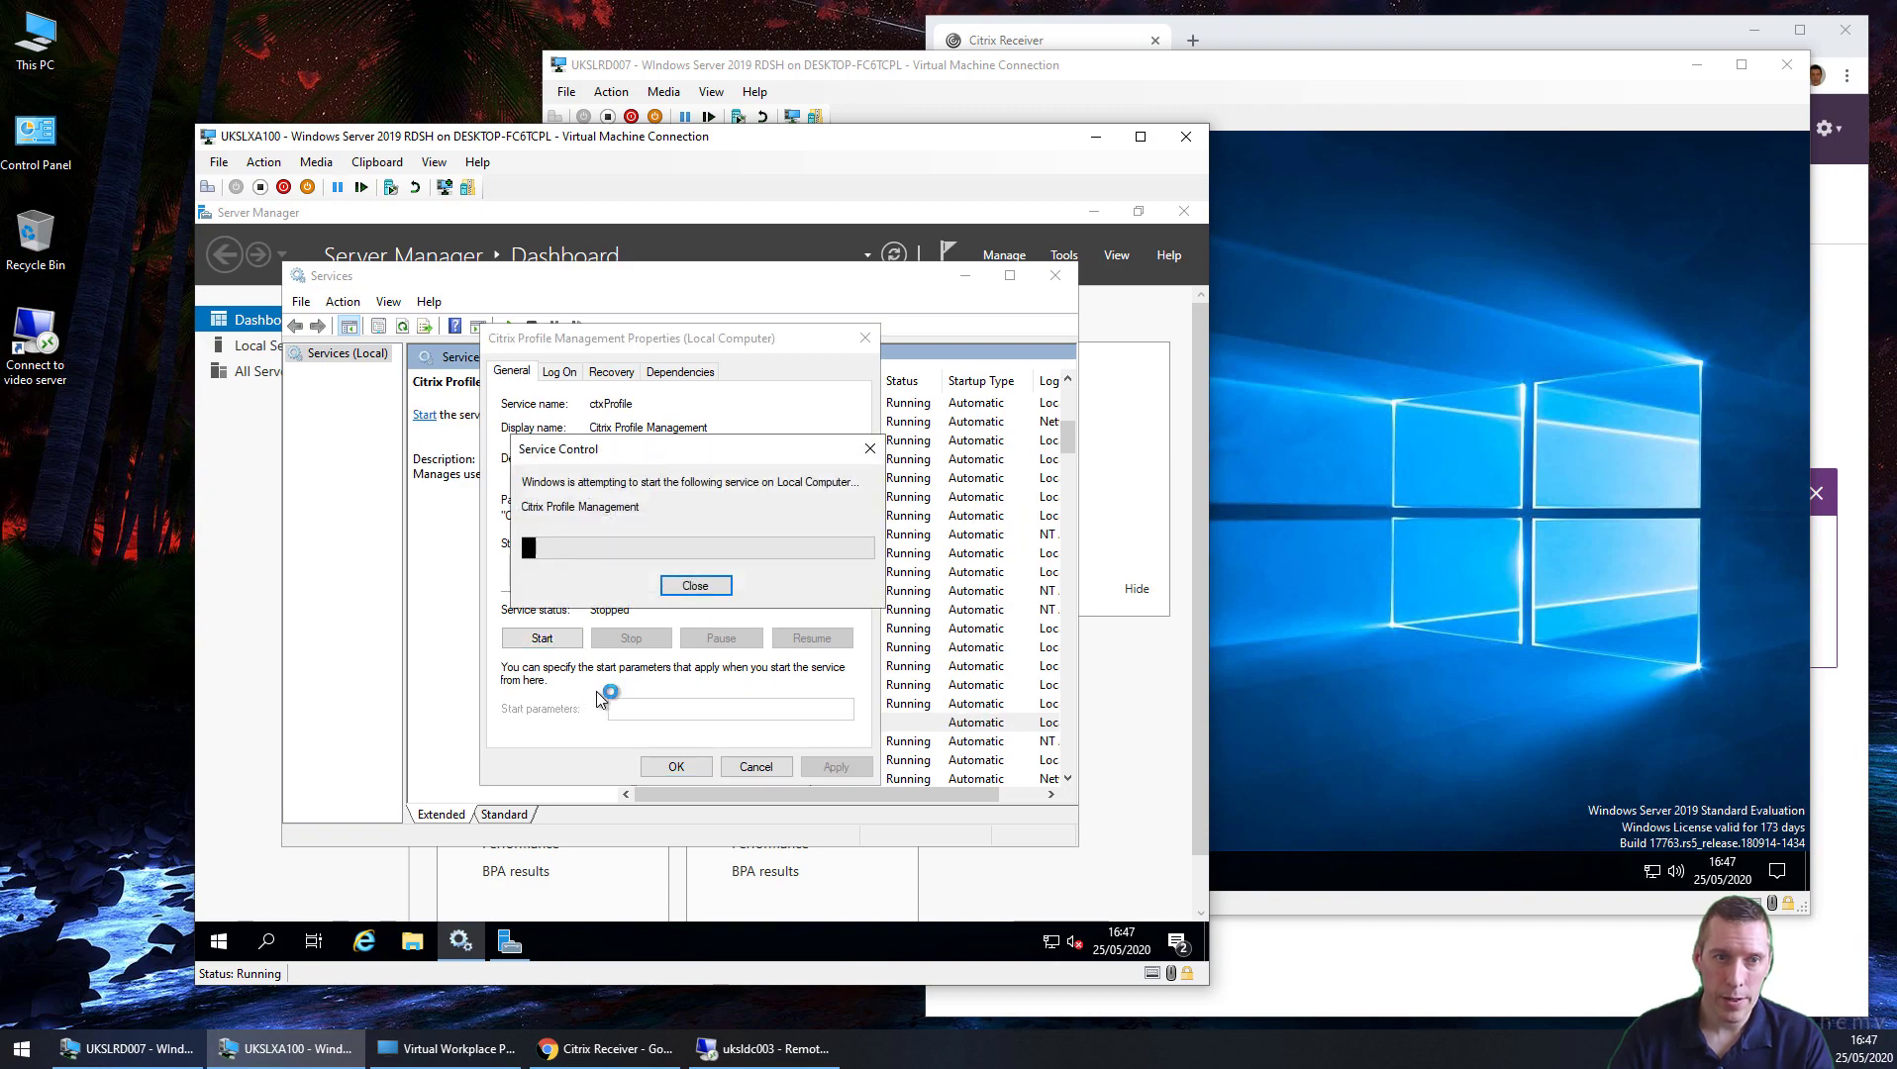
{"action": "left_click", "coordinate": [676, 766]}
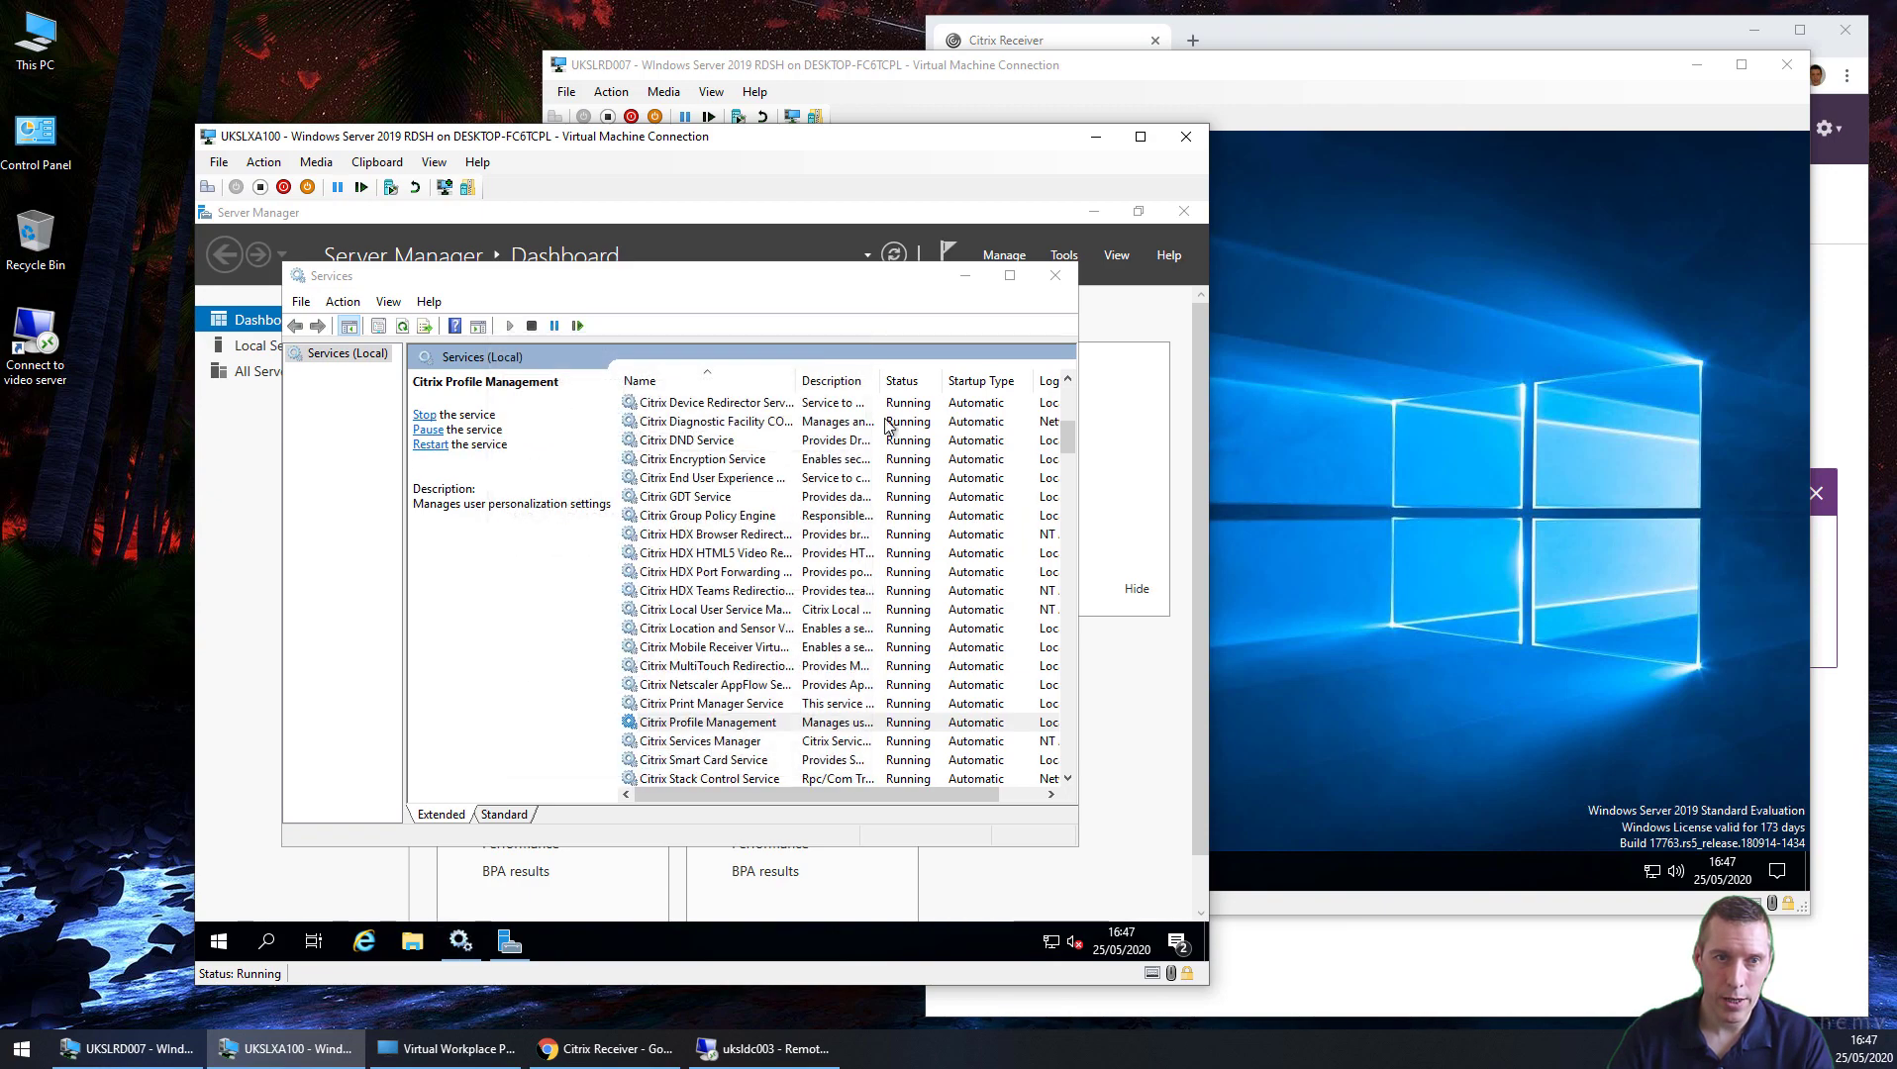
{"action": "left_click", "coordinate": [1055, 275]}
{"action": "left_click", "coordinate": [852, 612]}
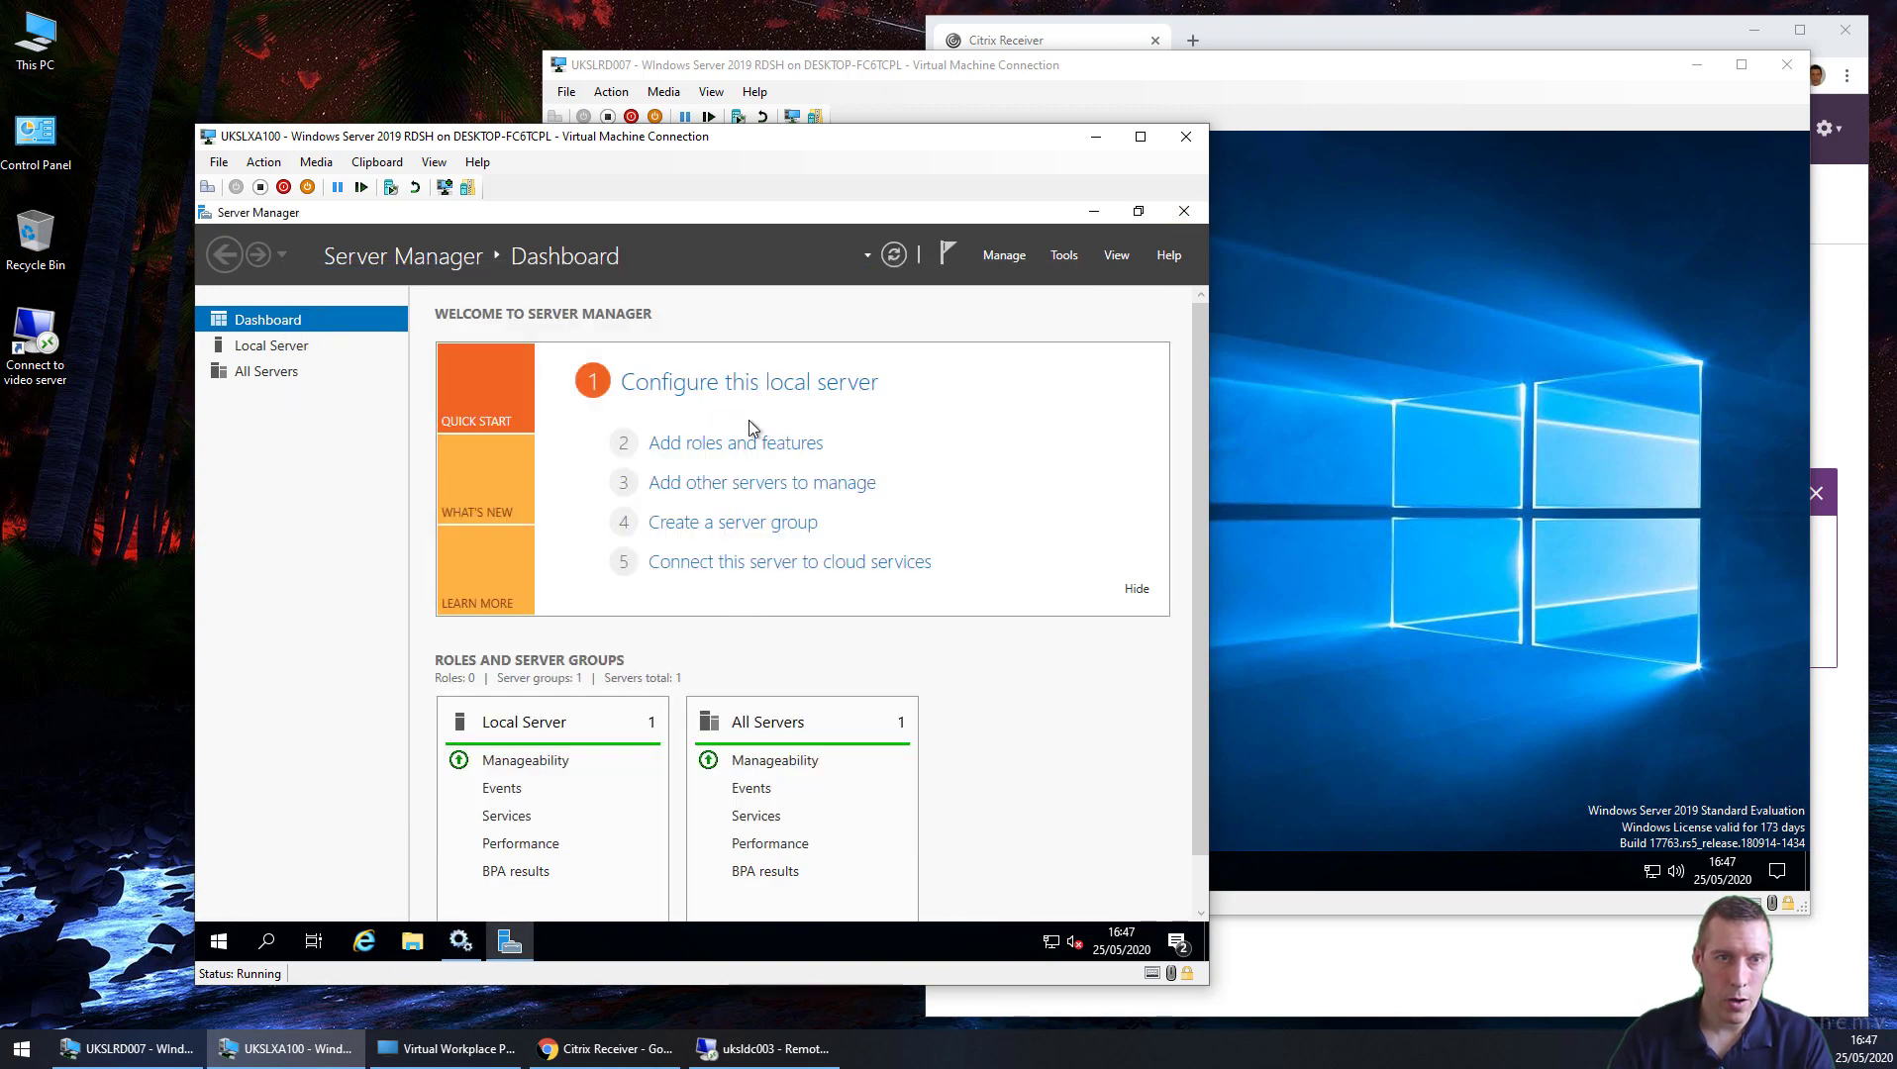
Step: Minimise both VM consoles and bring up the Group Policy Management Editor on uksldc003
{"action": "left_click", "coordinate": [1088, 143]}
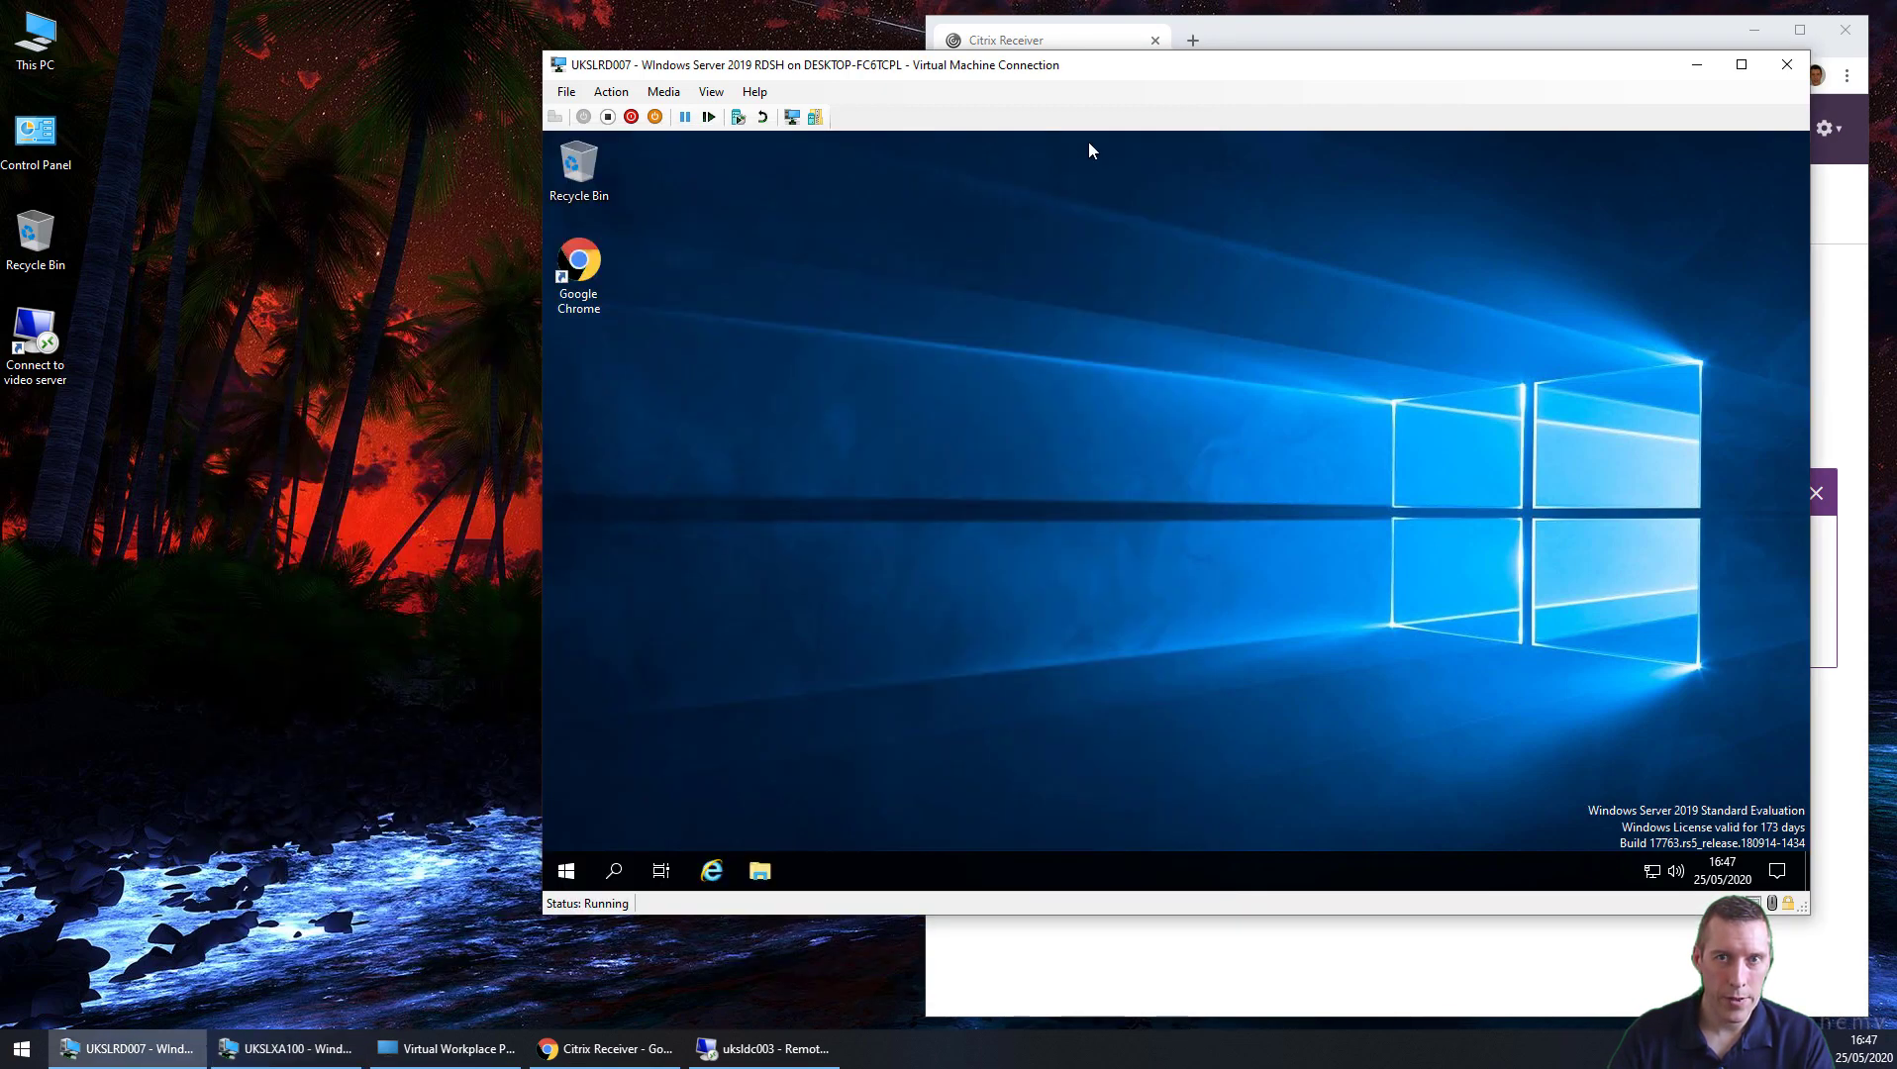
{"action": "left_click", "coordinate": [1695, 65]}
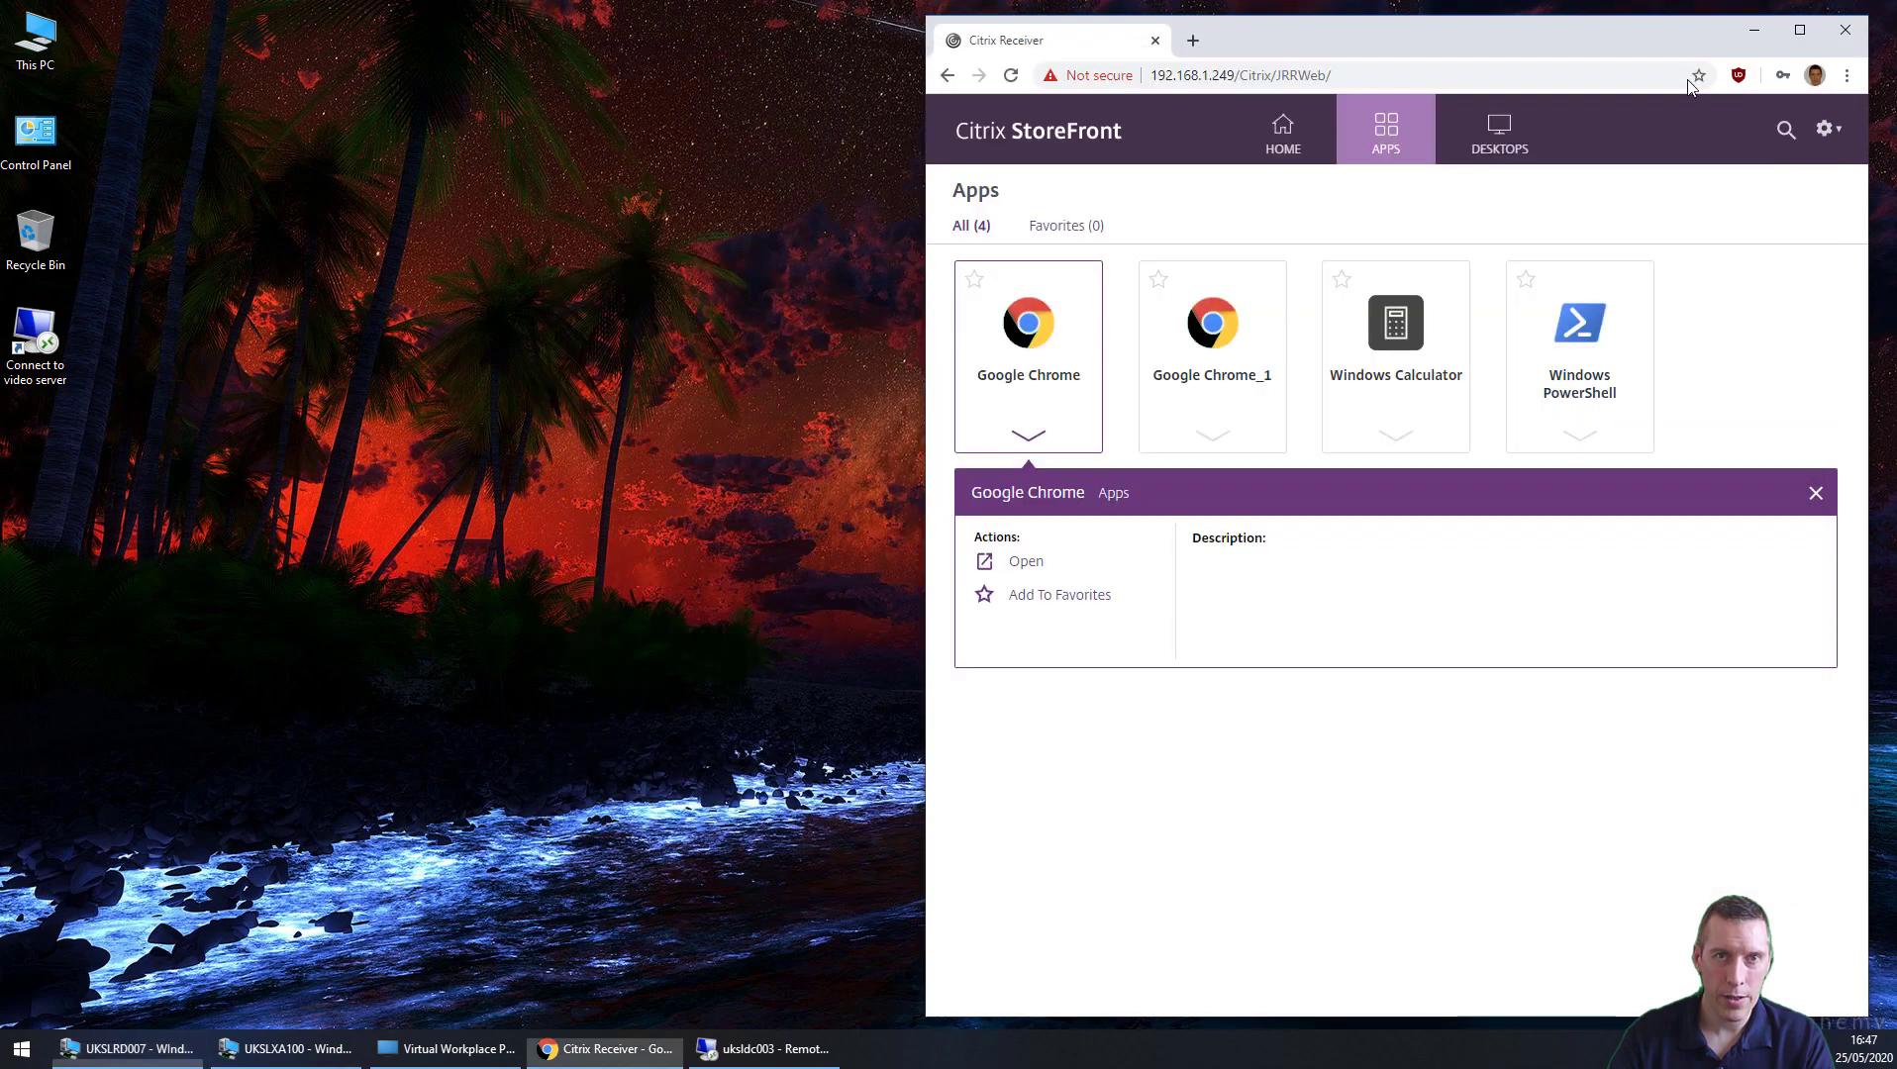
{"action": "left_click", "coordinate": [764, 1048]}
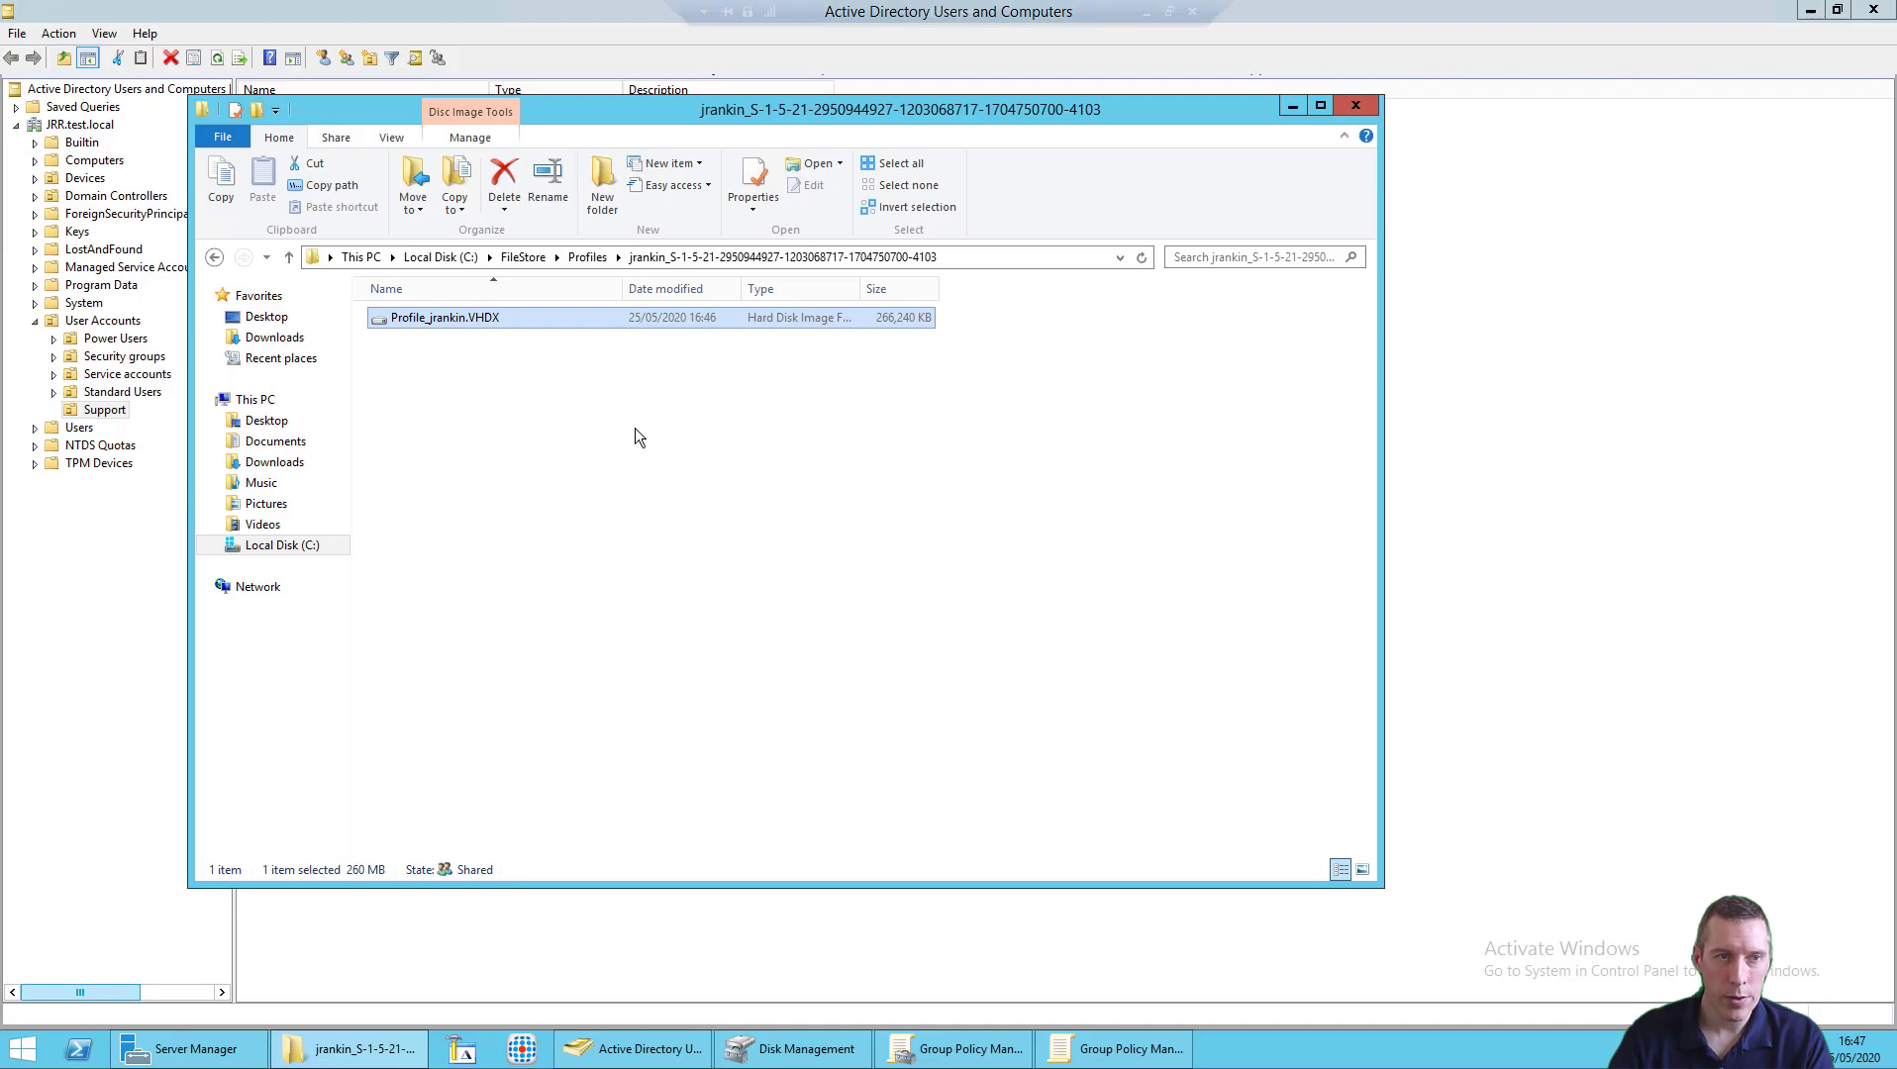
{"action": "left_click", "coordinate": [1297, 107]}
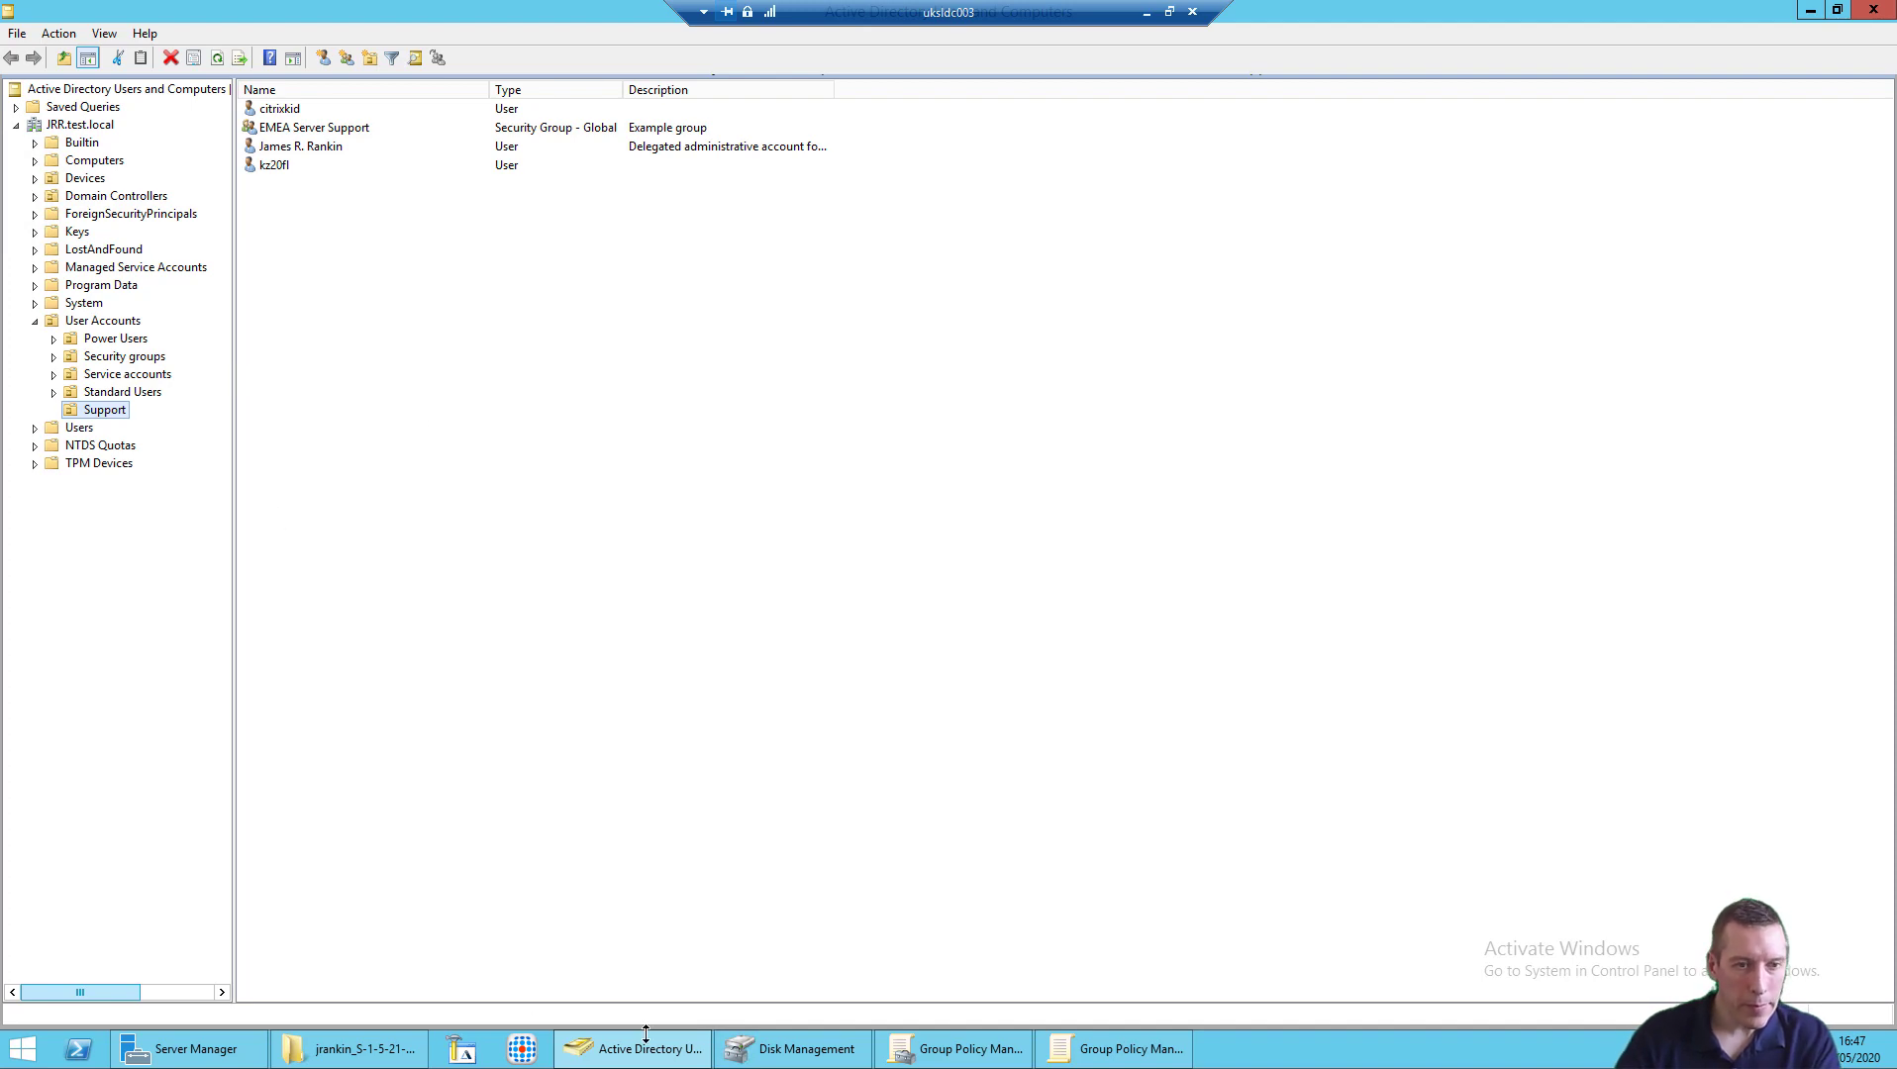
{"action": "left_click", "coordinate": [919, 1059]}
{"action": "left_click", "coordinate": [1114, 1048]}
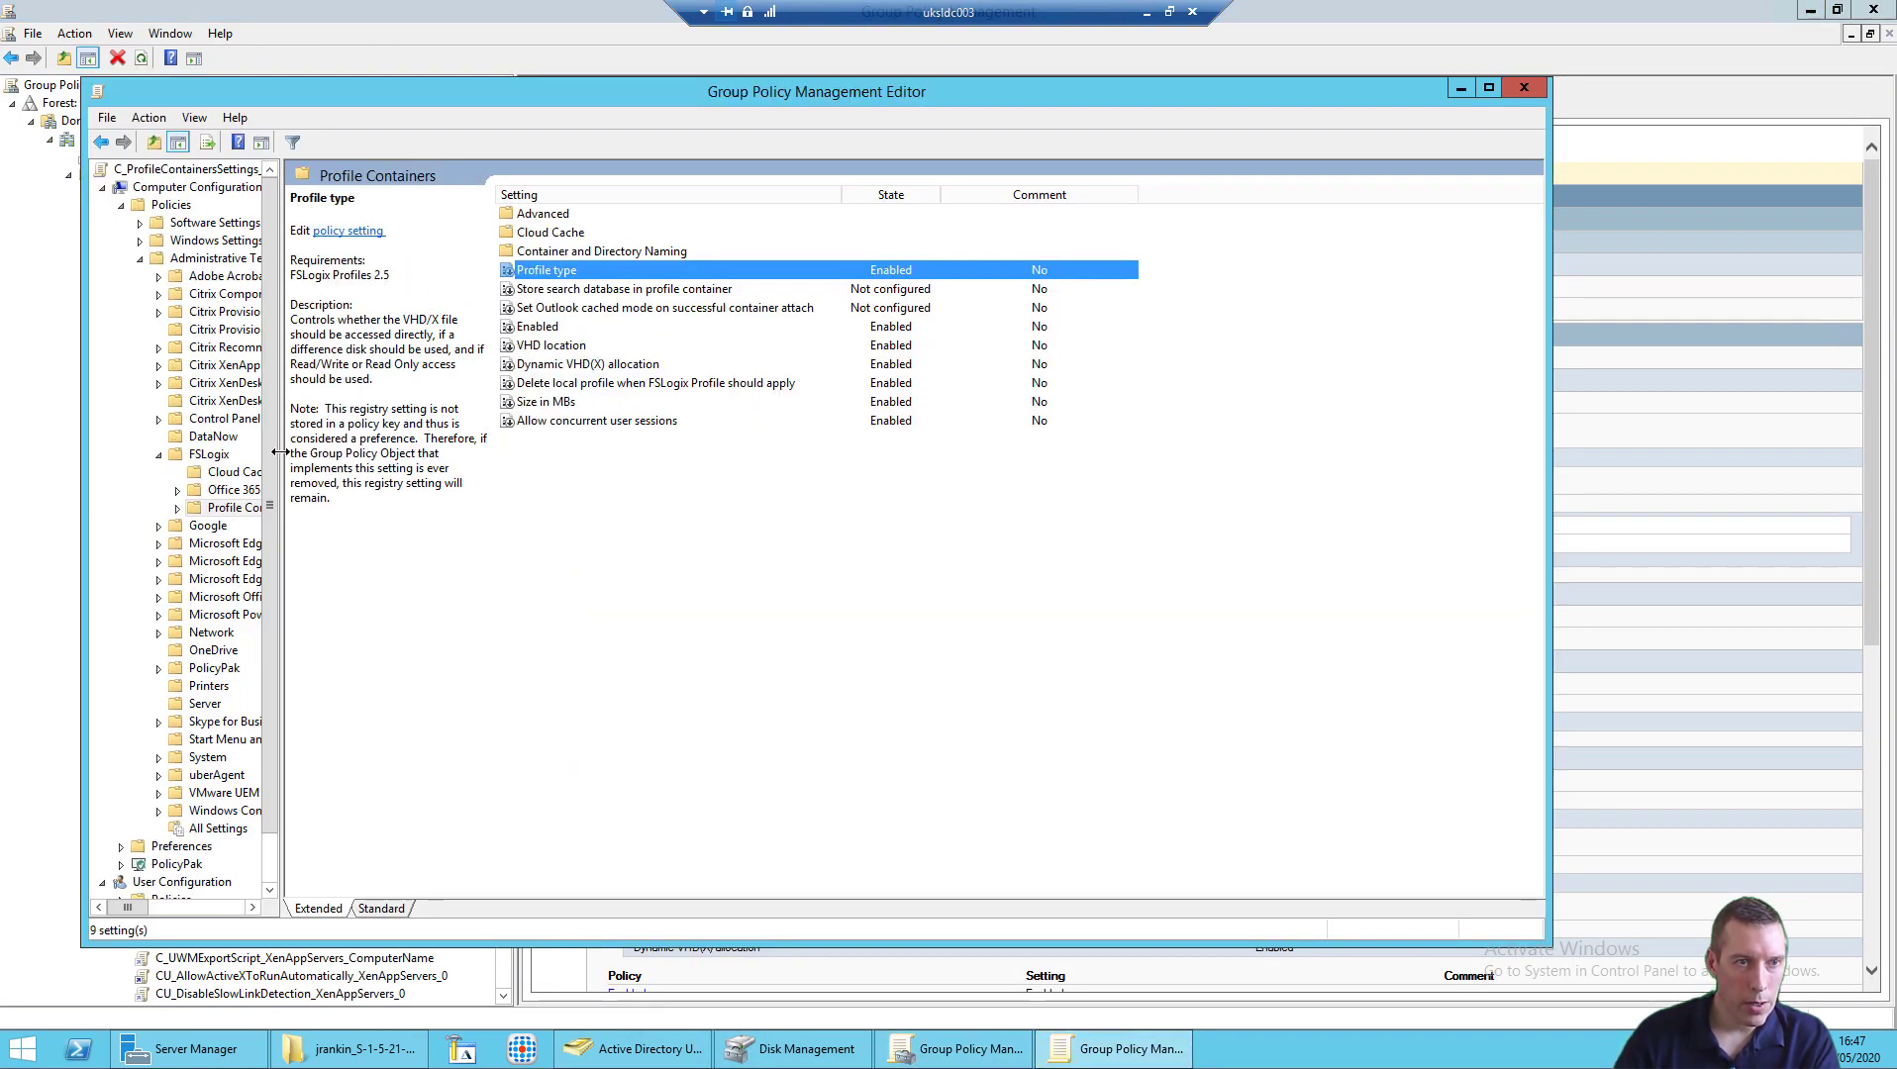
Step: Review the Profile type and Allow concurrent user sessions settings, cancelling both unchanged
{"action": "left_click_drag", "start_coordinate": [278, 452], "coordinate": [356, 452]}
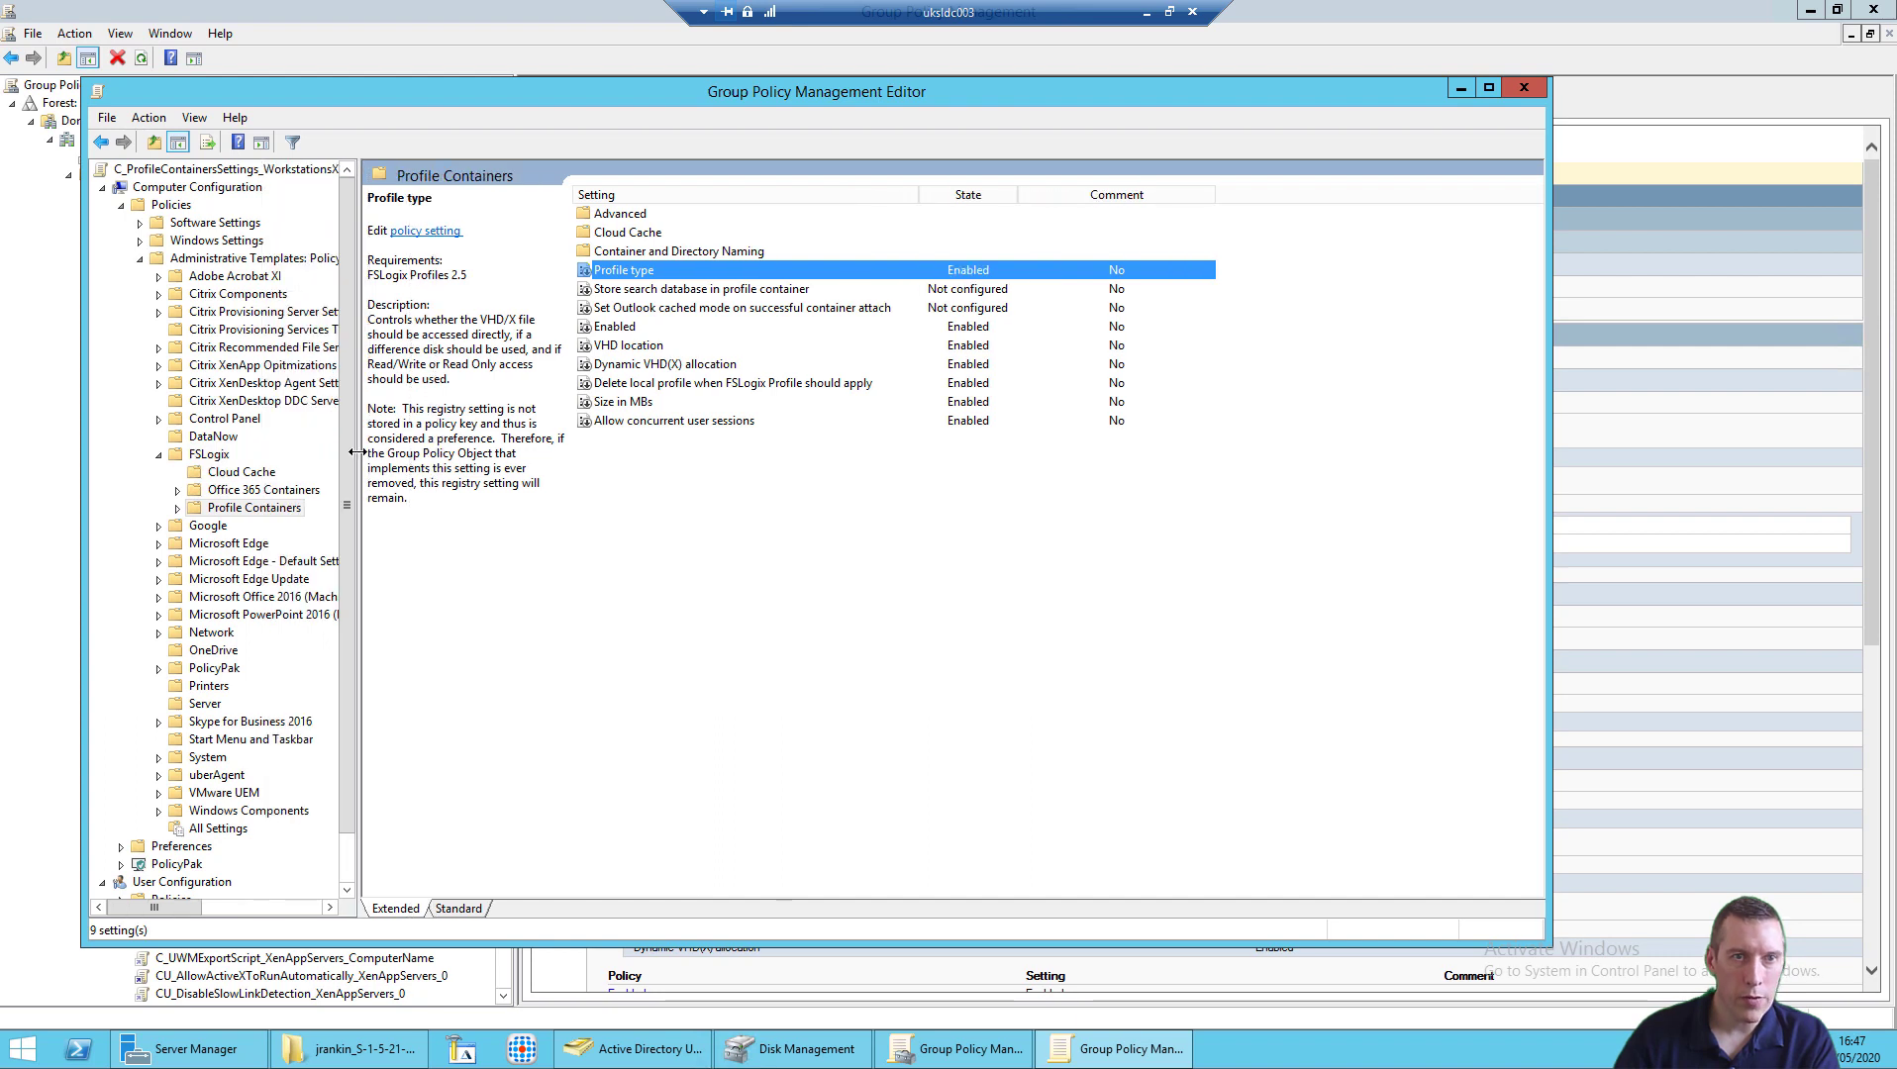
{"action": "double_click", "coordinate": [686, 276]}
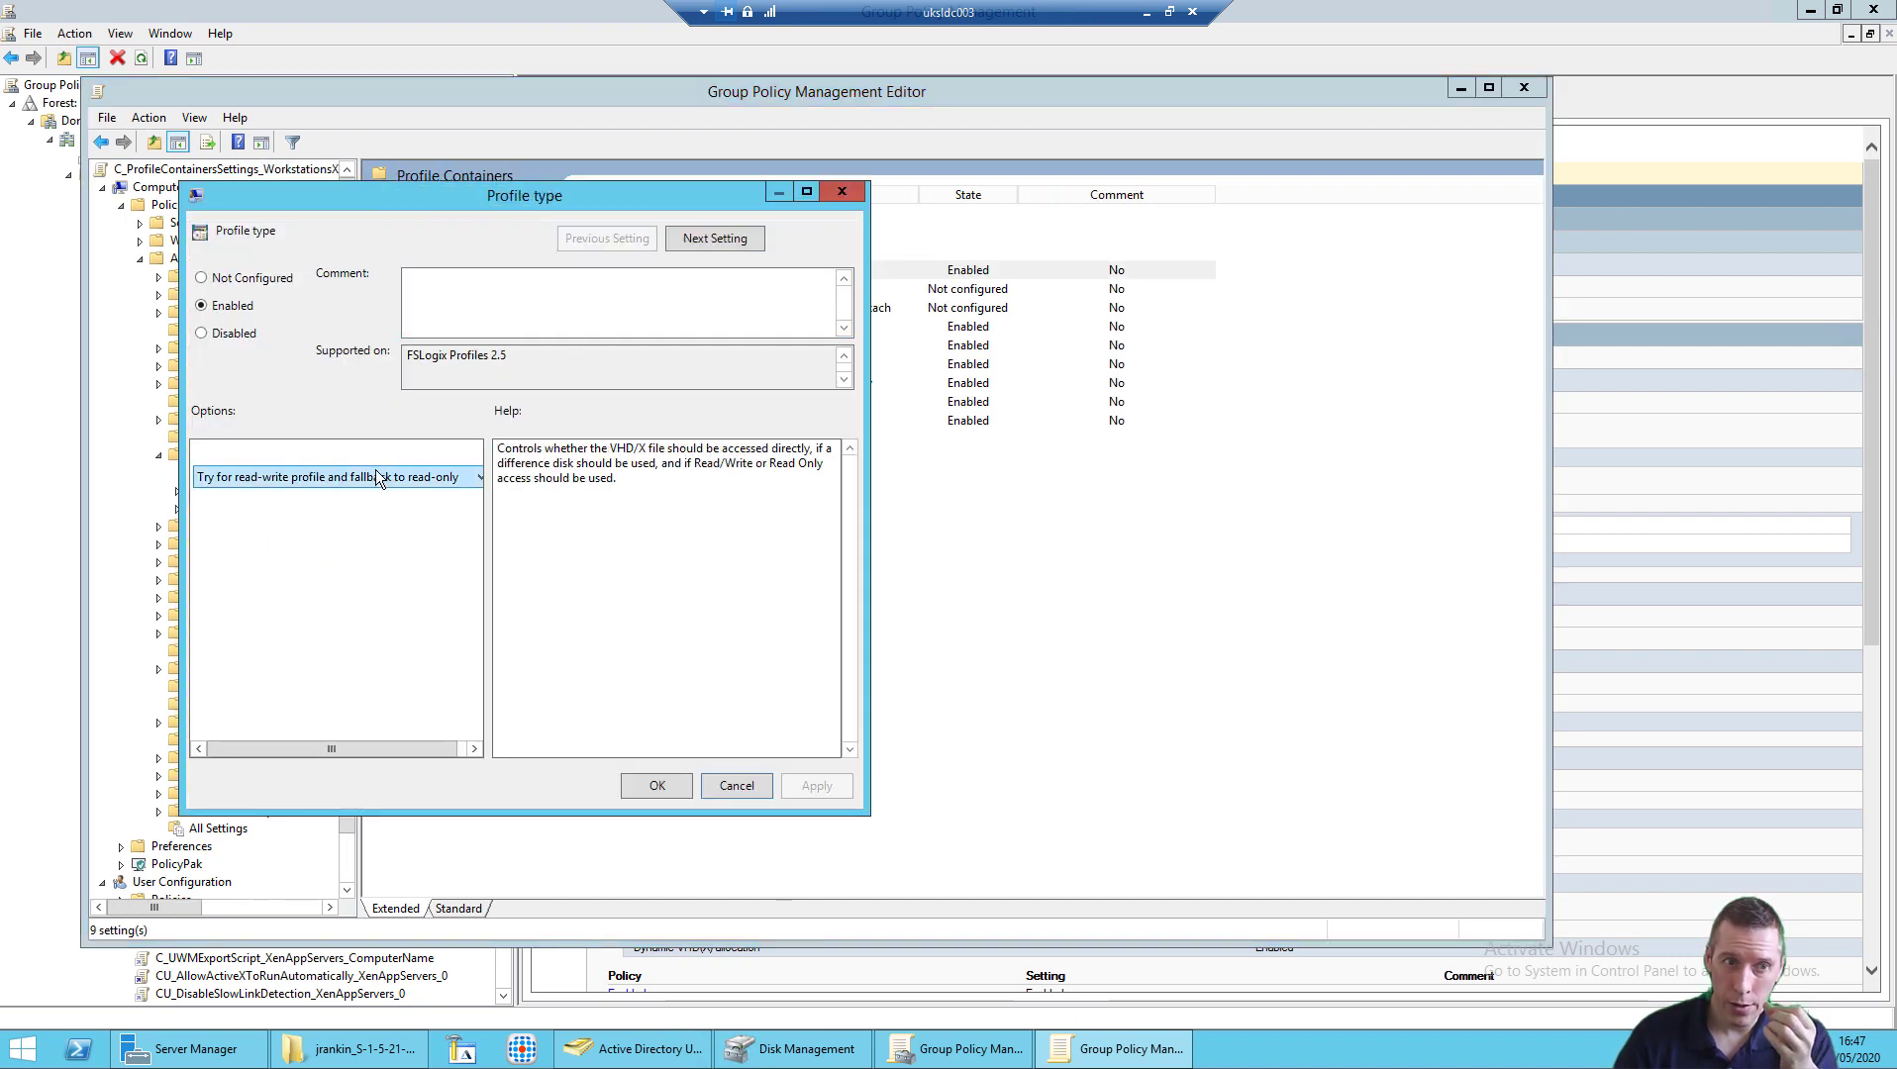
{"action": "left_click", "coordinate": [732, 792]}
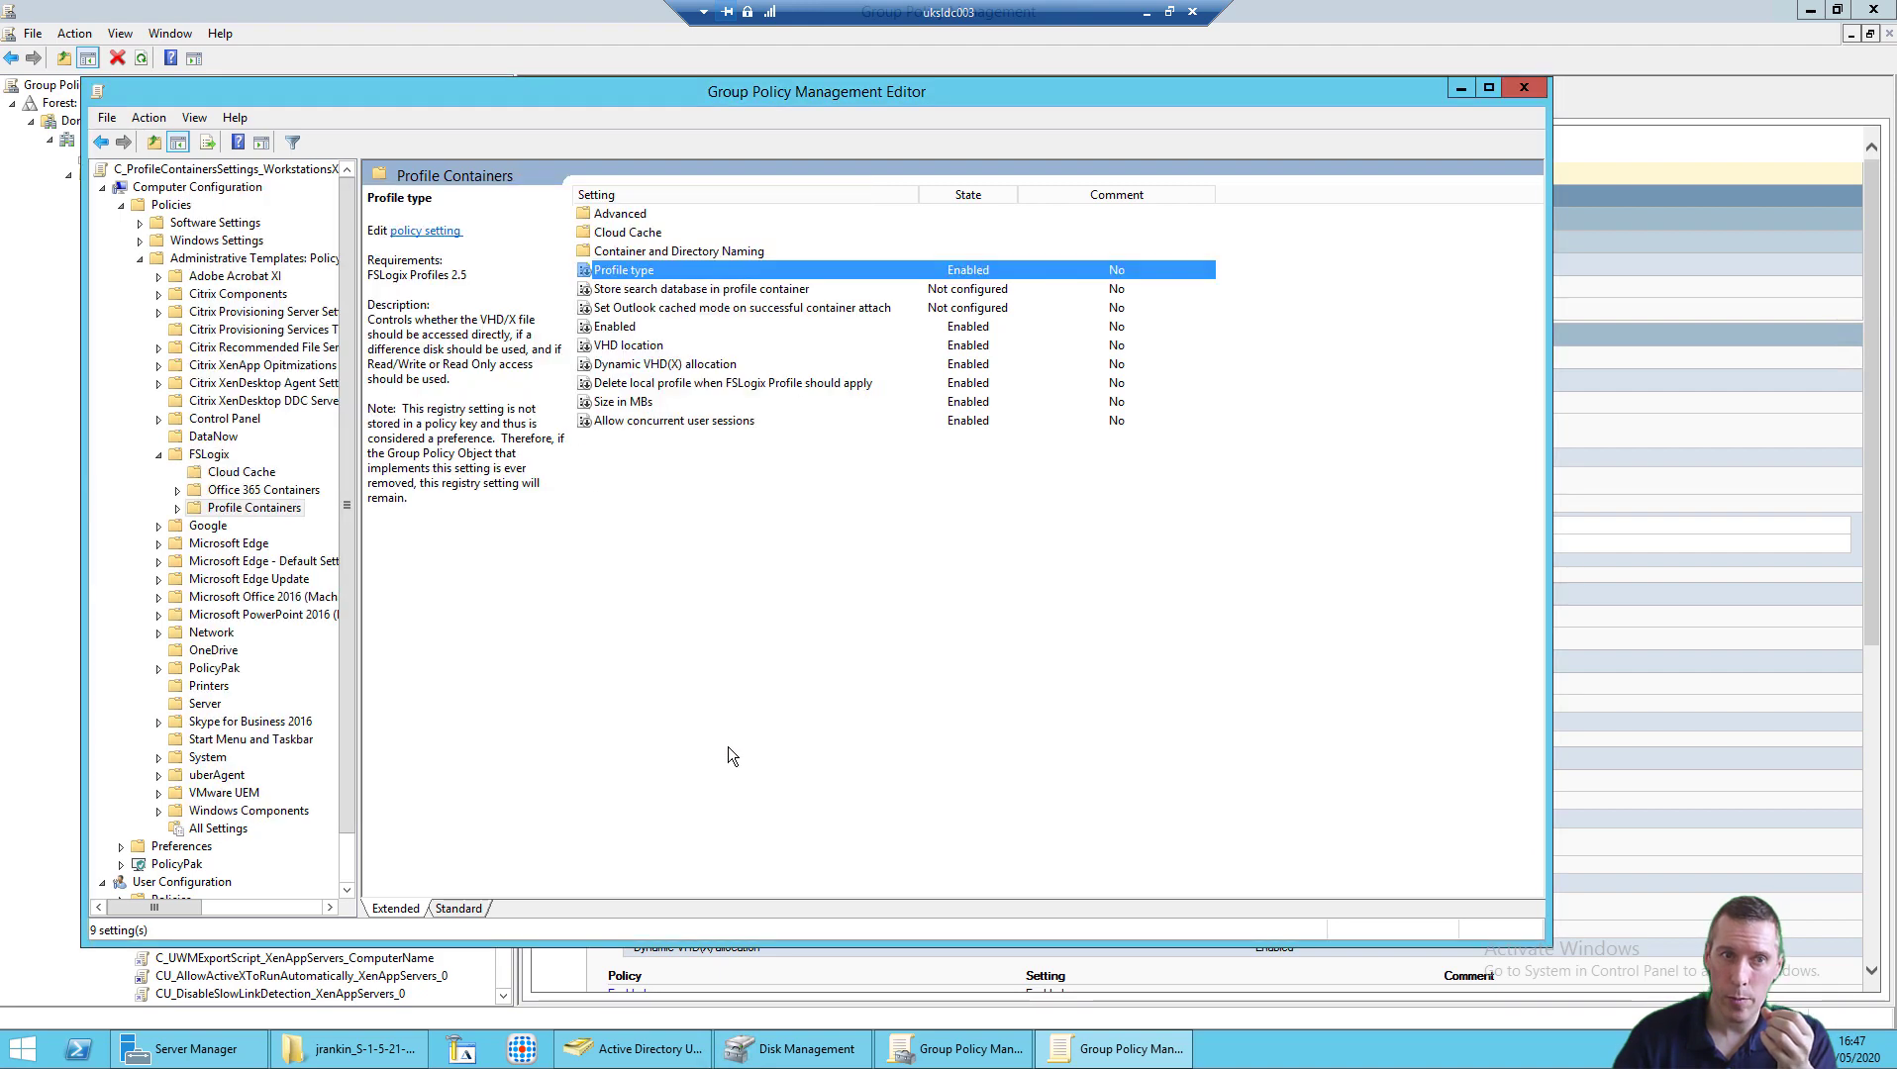
{"action": "double_click", "coordinate": [670, 420]}
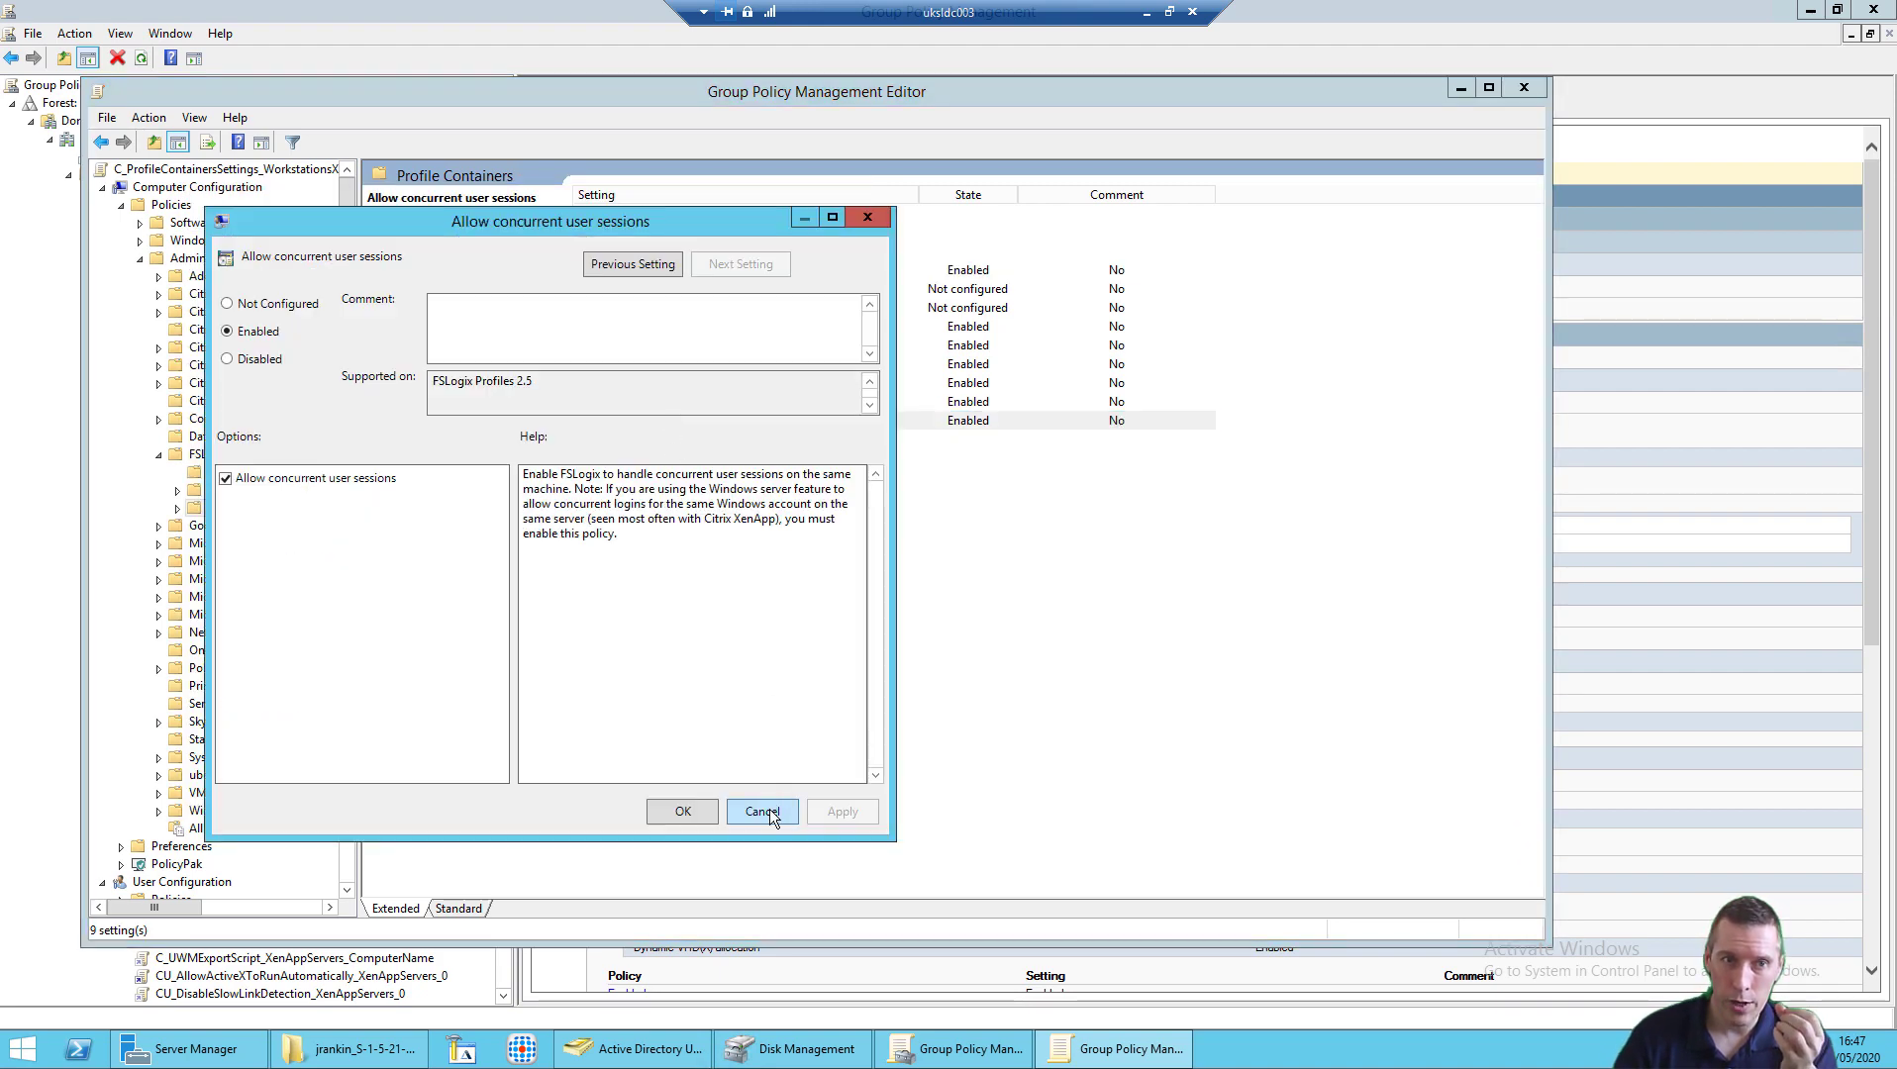
{"action": "left_click", "coordinate": [762, 811]}
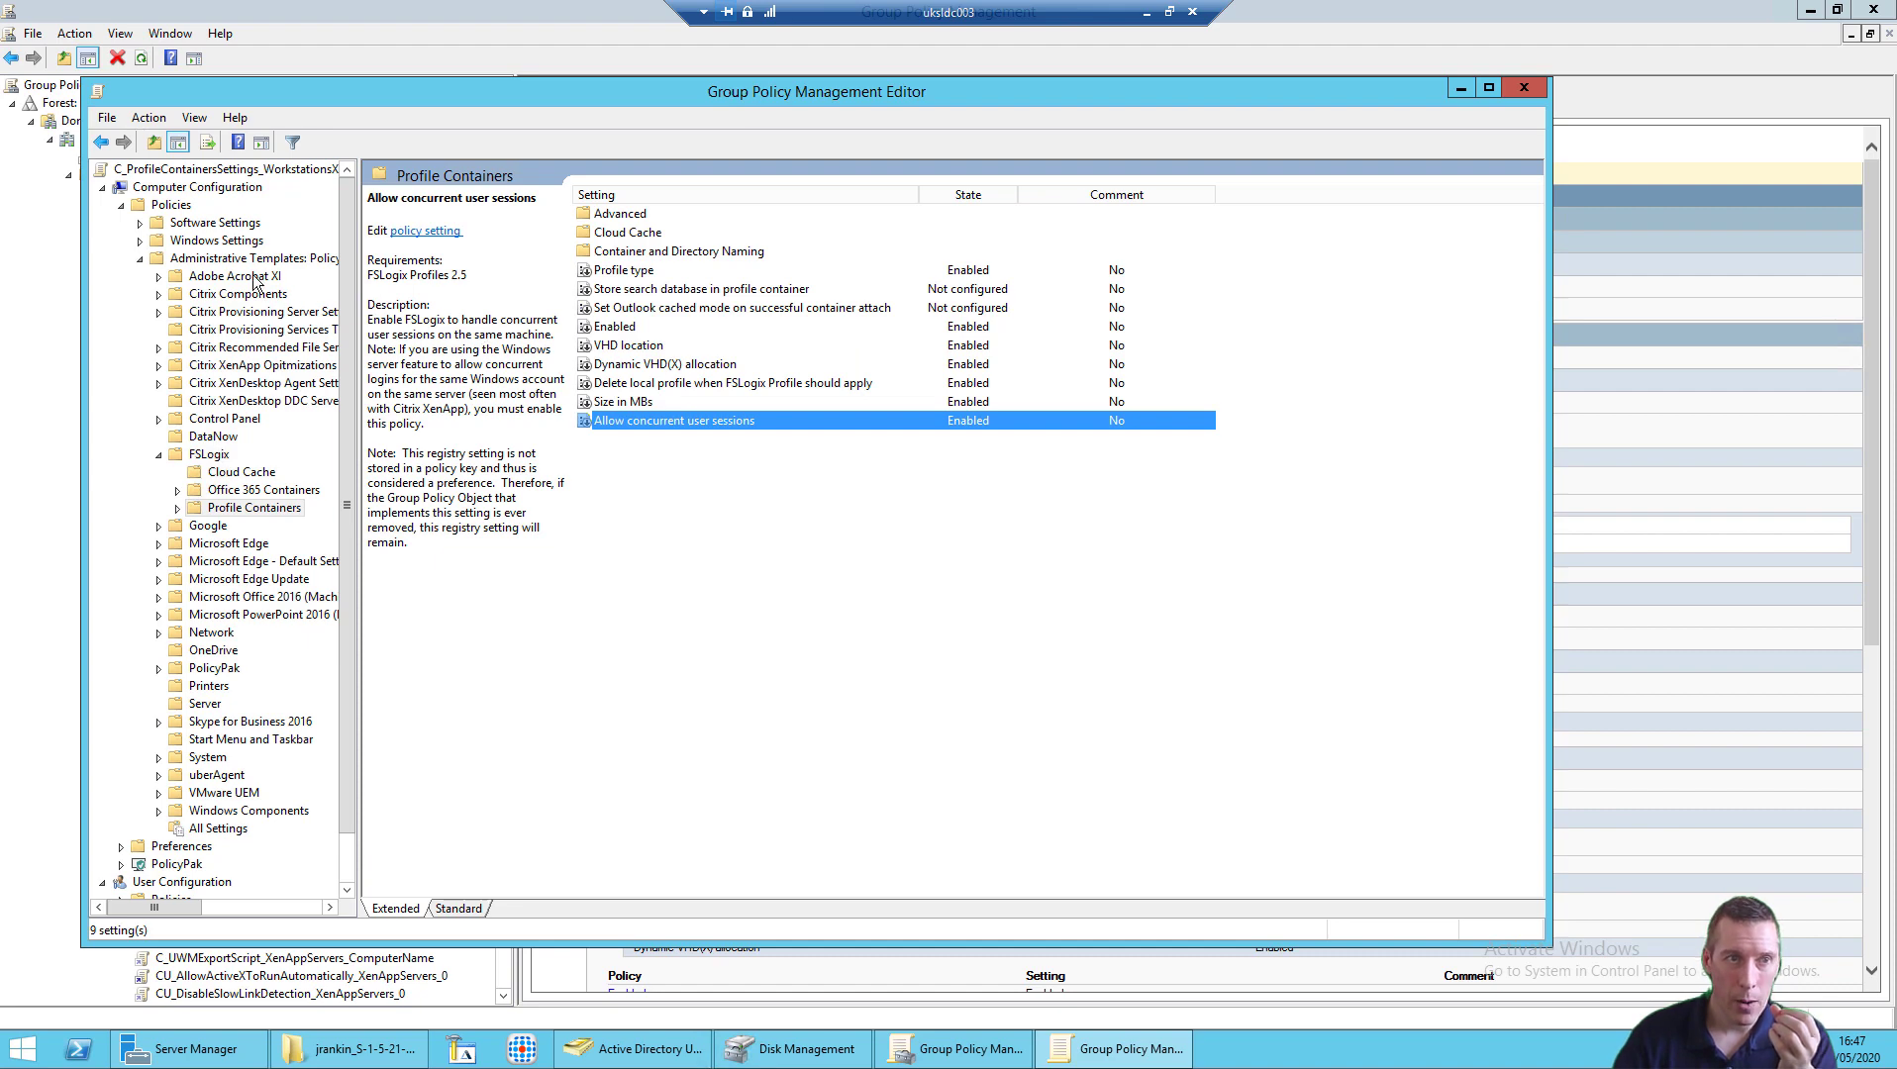
Step: Expand Citrix Components > Profile Management and review Enable Profile management without changes
{"action": "left_click", "coordinate": [227, 295]}
{"action": "double_click", "coordinate": [228, 296]}
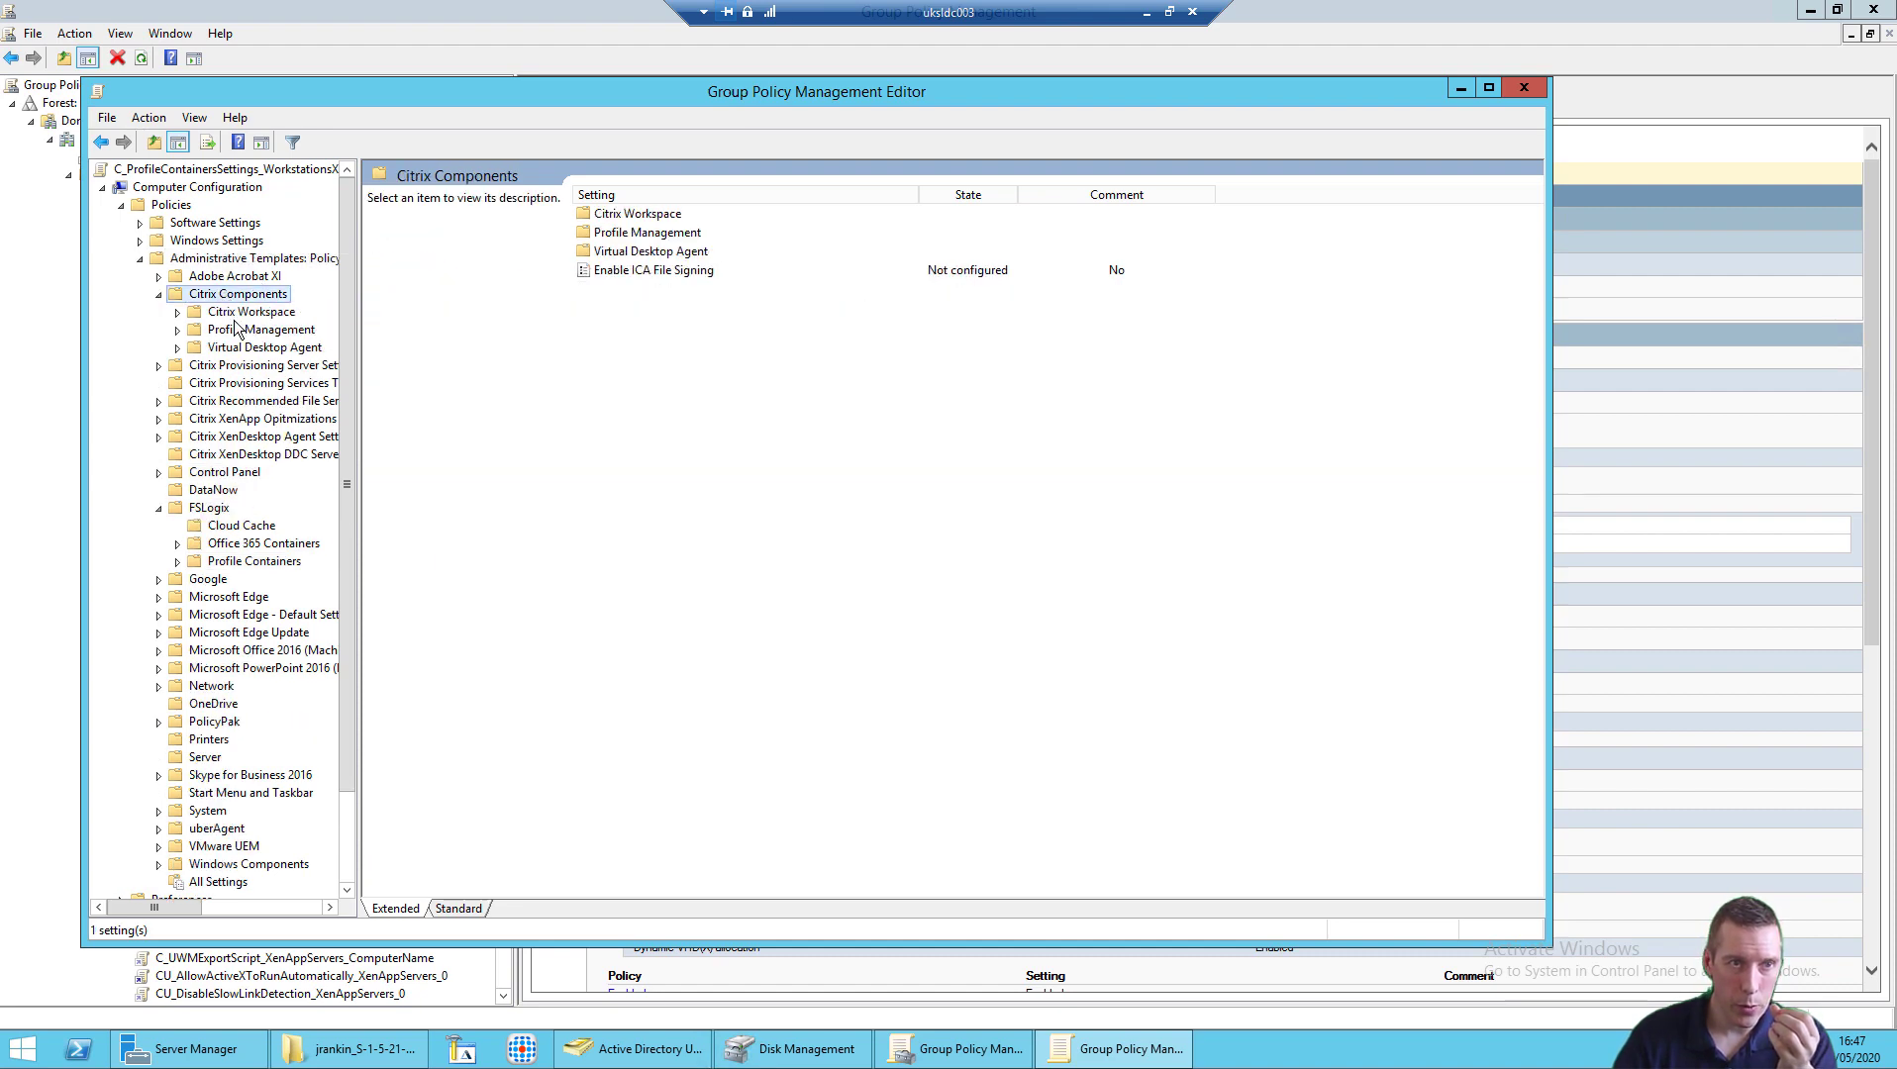
{"action": "double_click", "coordinate": [238, 331]}
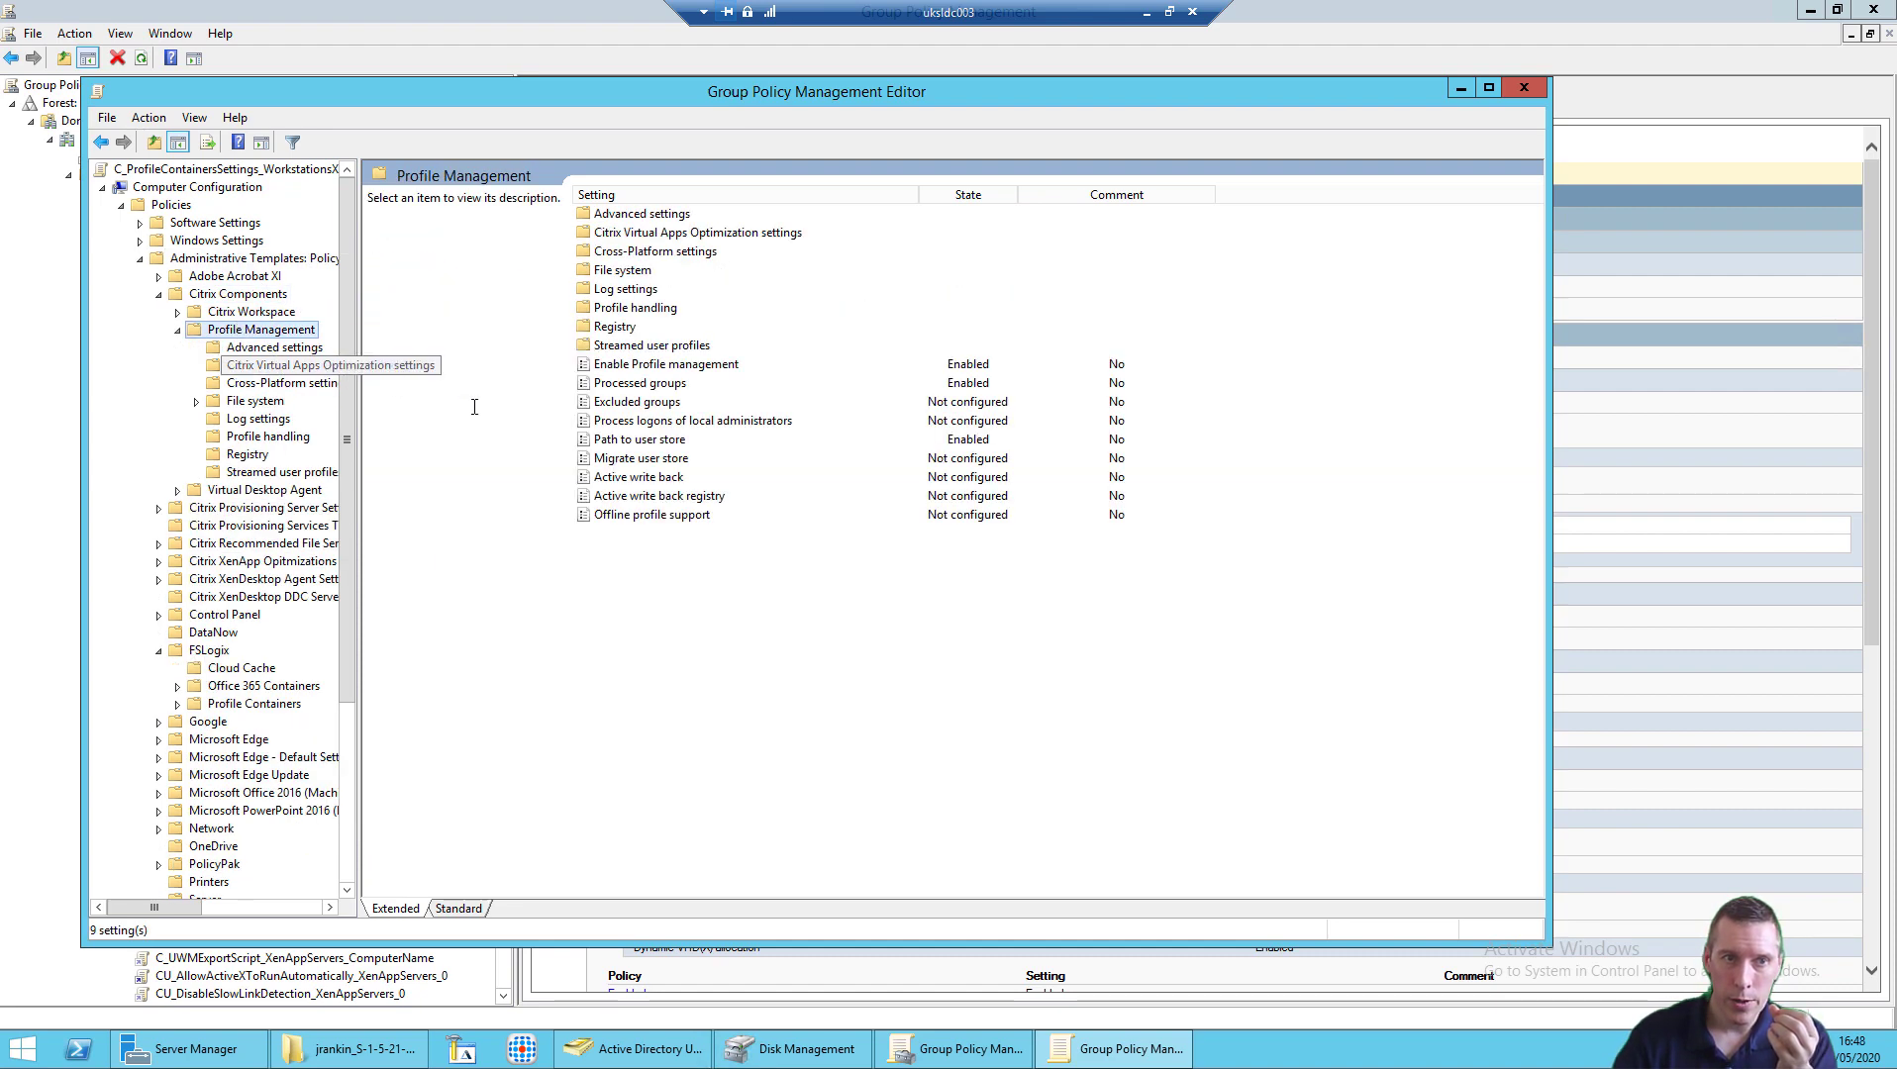
{"action": "double_click", "coordinate": [677, 364]}
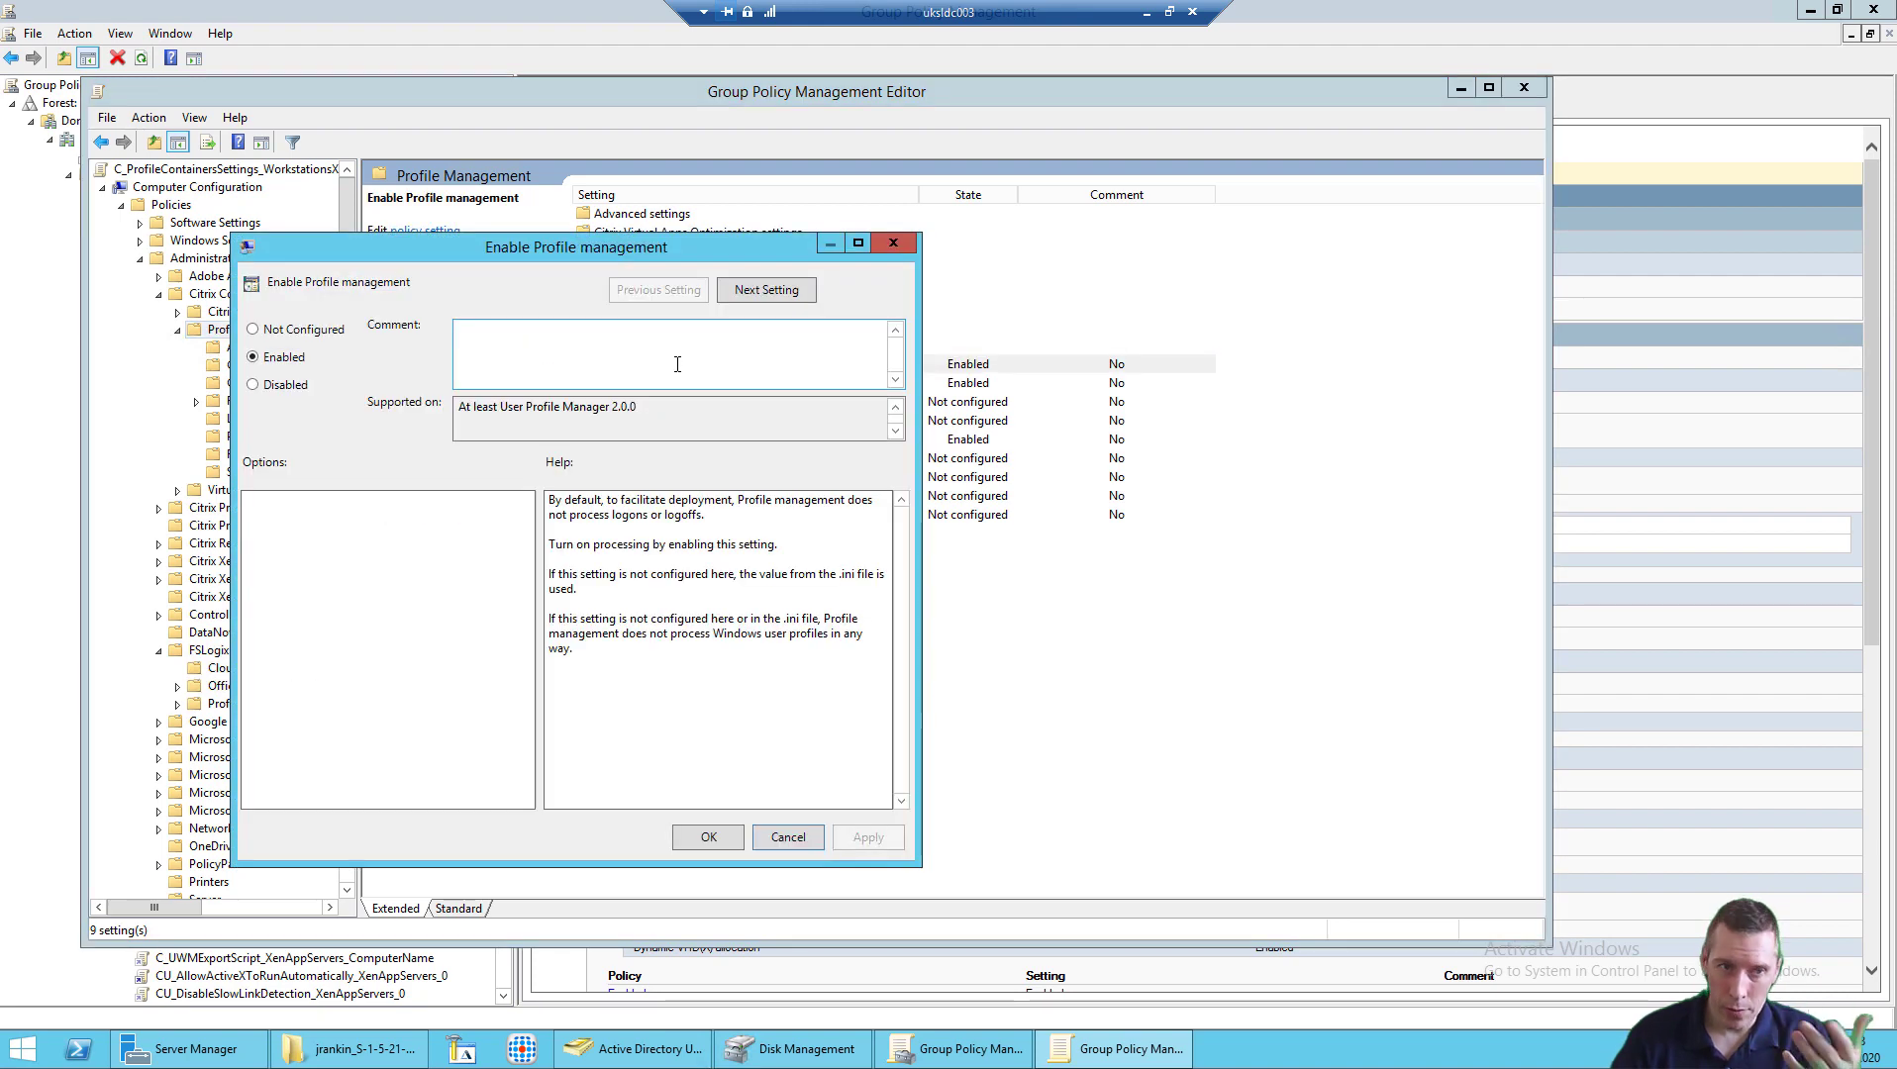
{"action": "left_click", "coordinate": [775, 842]}
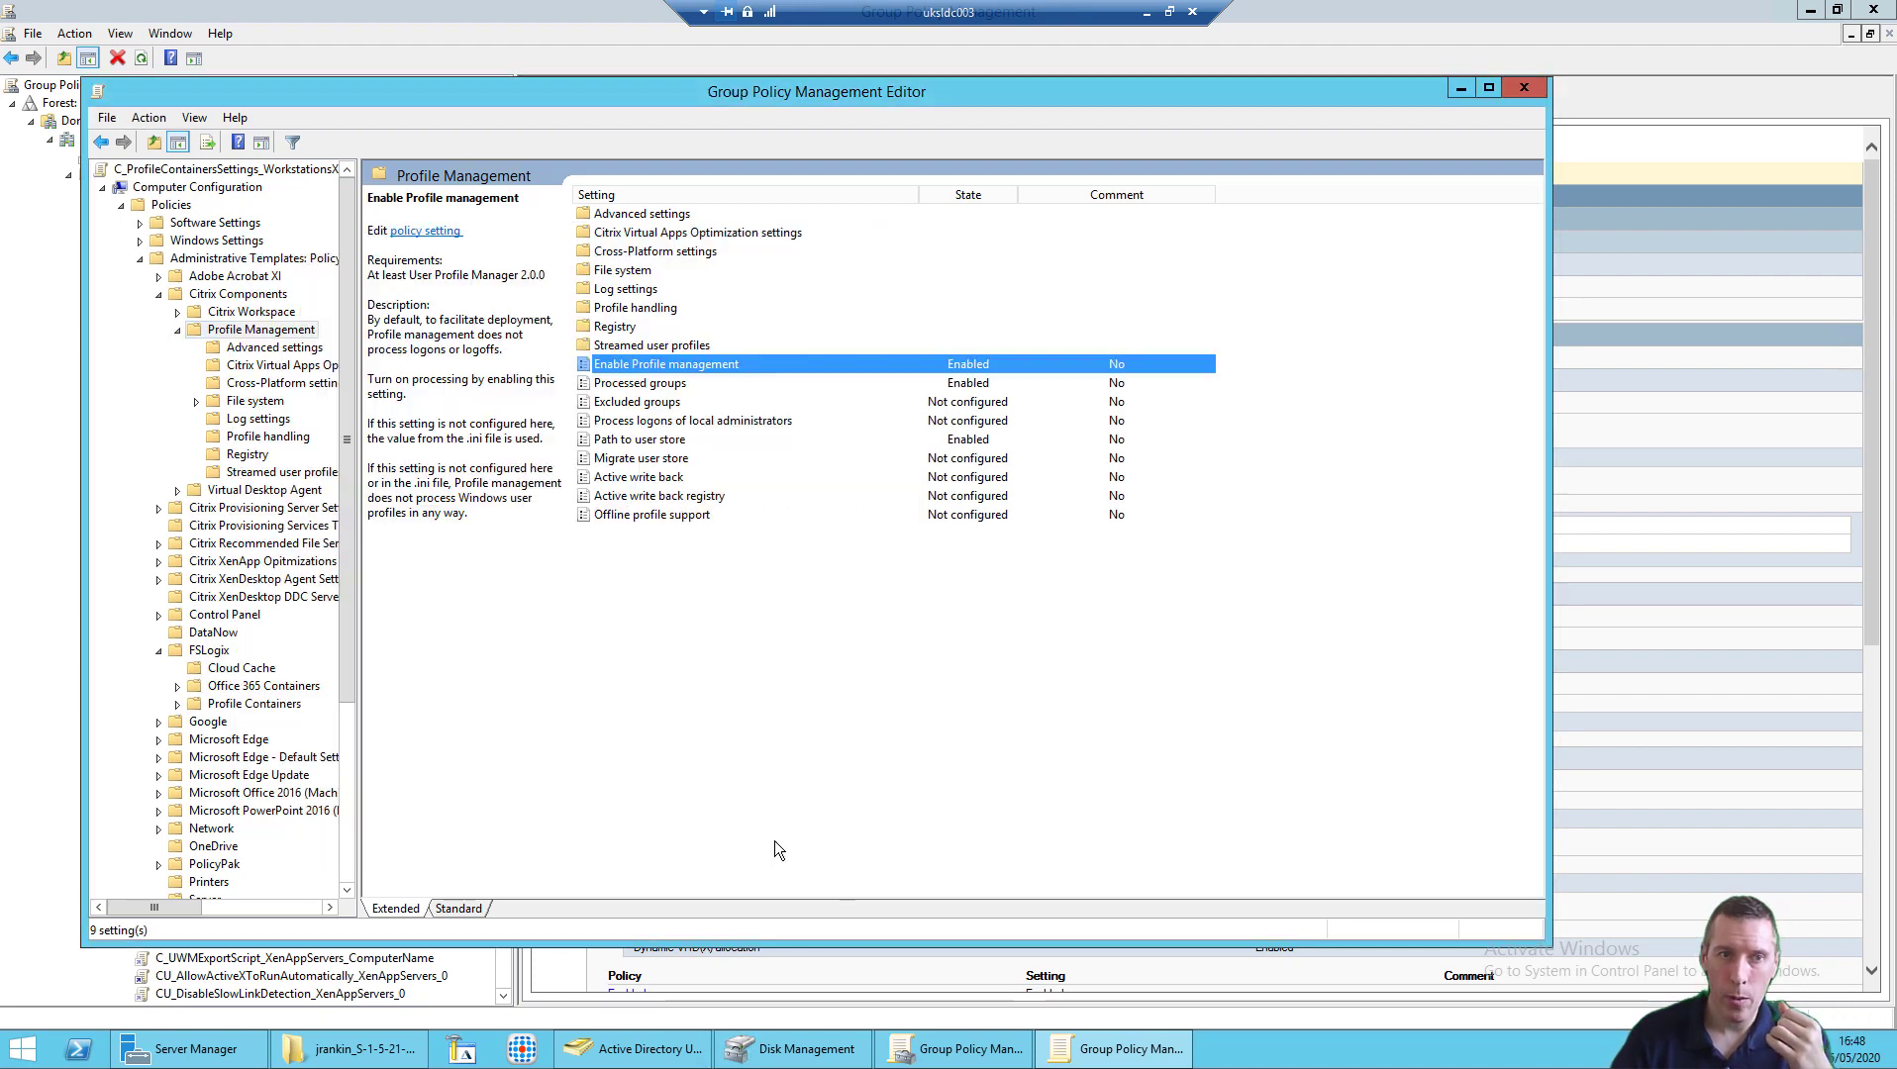
Step: Review the Processed groups list and Path to user store FileStore\Profiles\%username%.upm, cancelling both
{"action": "double_click", "coordinate": [688, 382]}
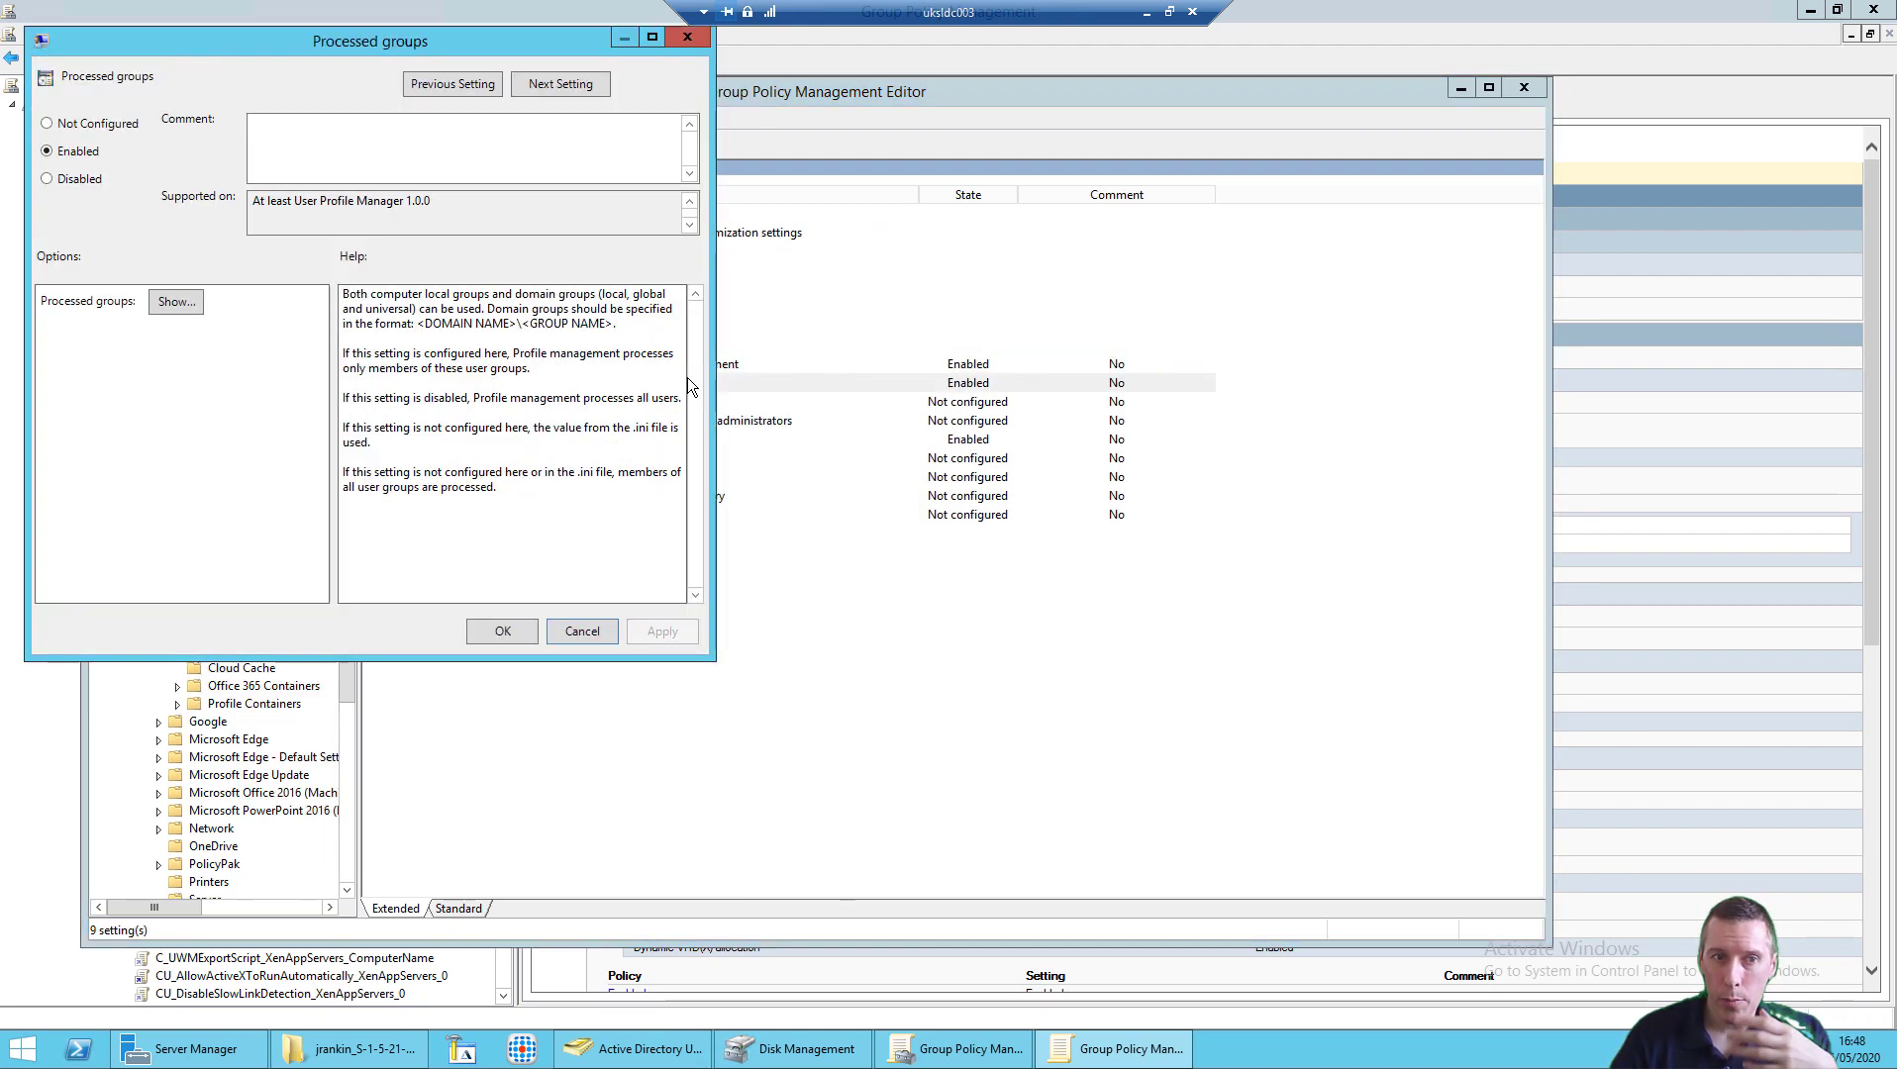
{"action": "left_click", "coordinate": [172, 301]}
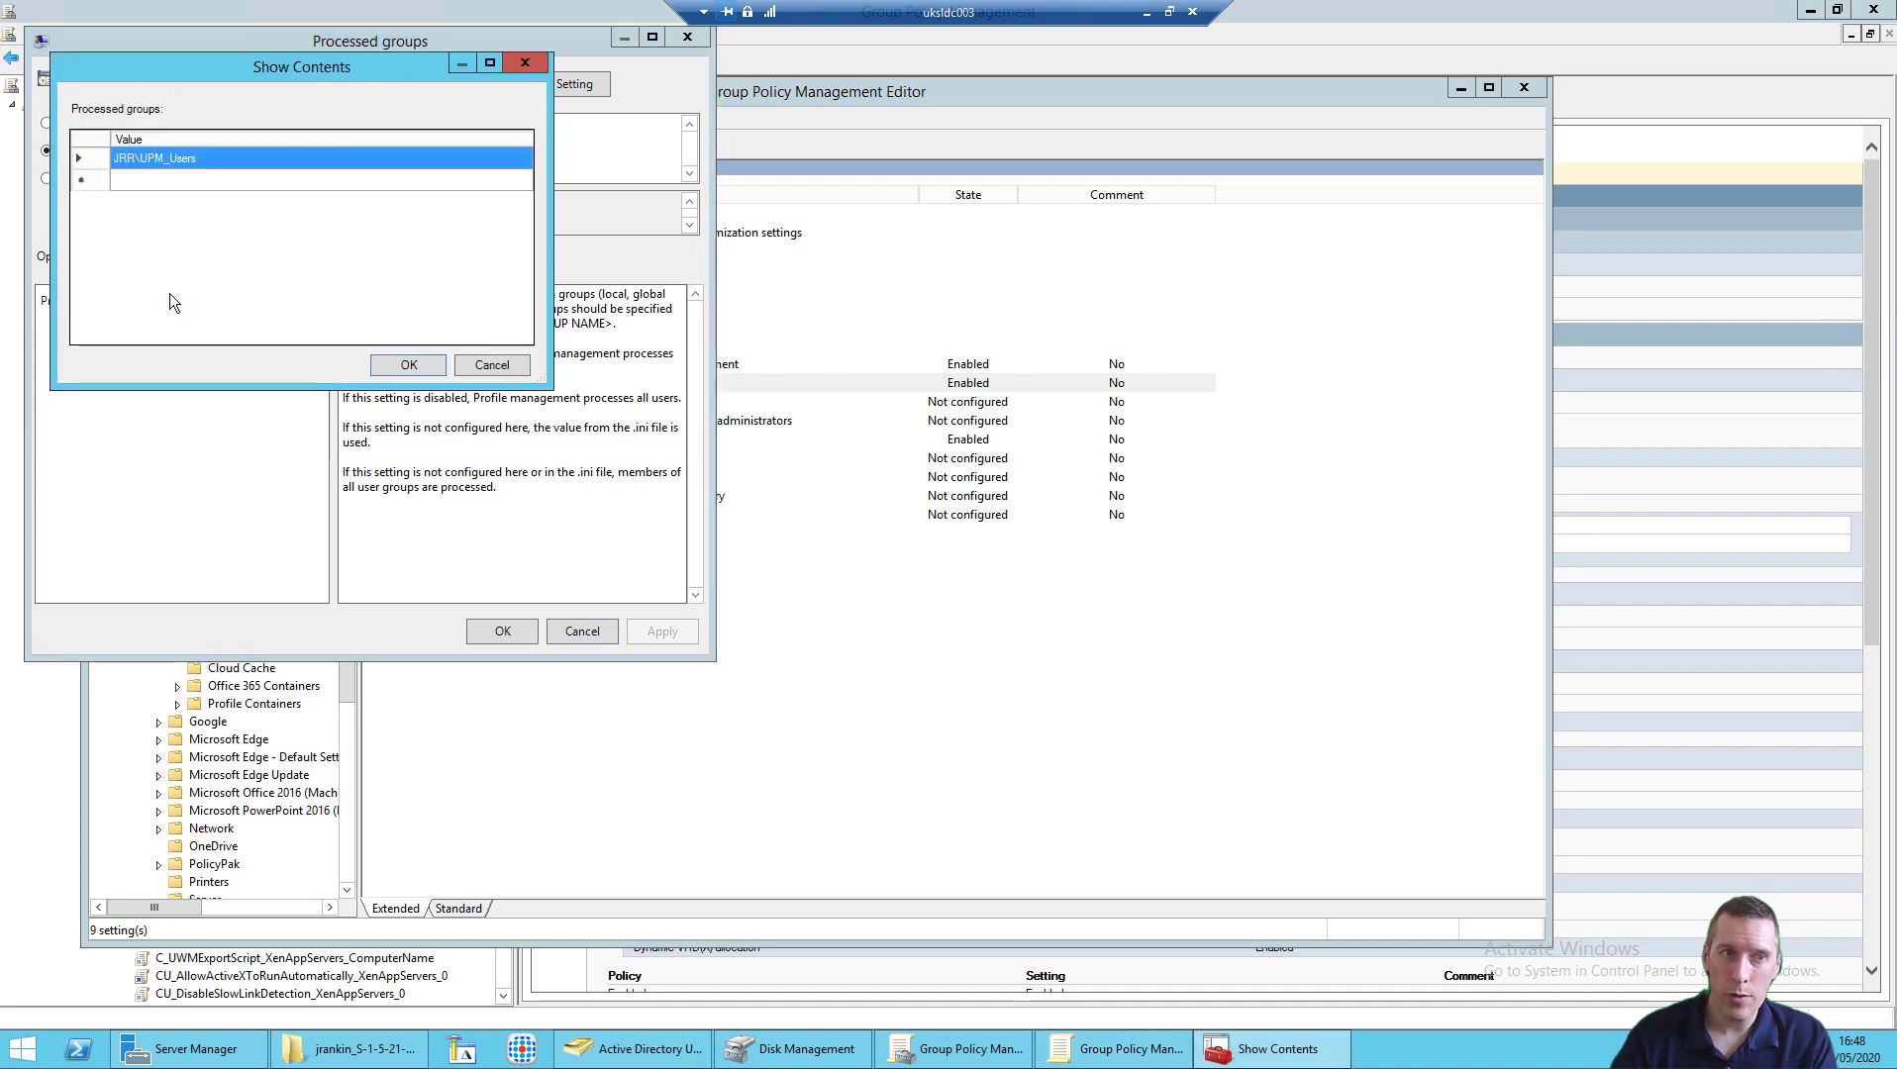
{"action": "left_click", "coordinate": [493, 362]}
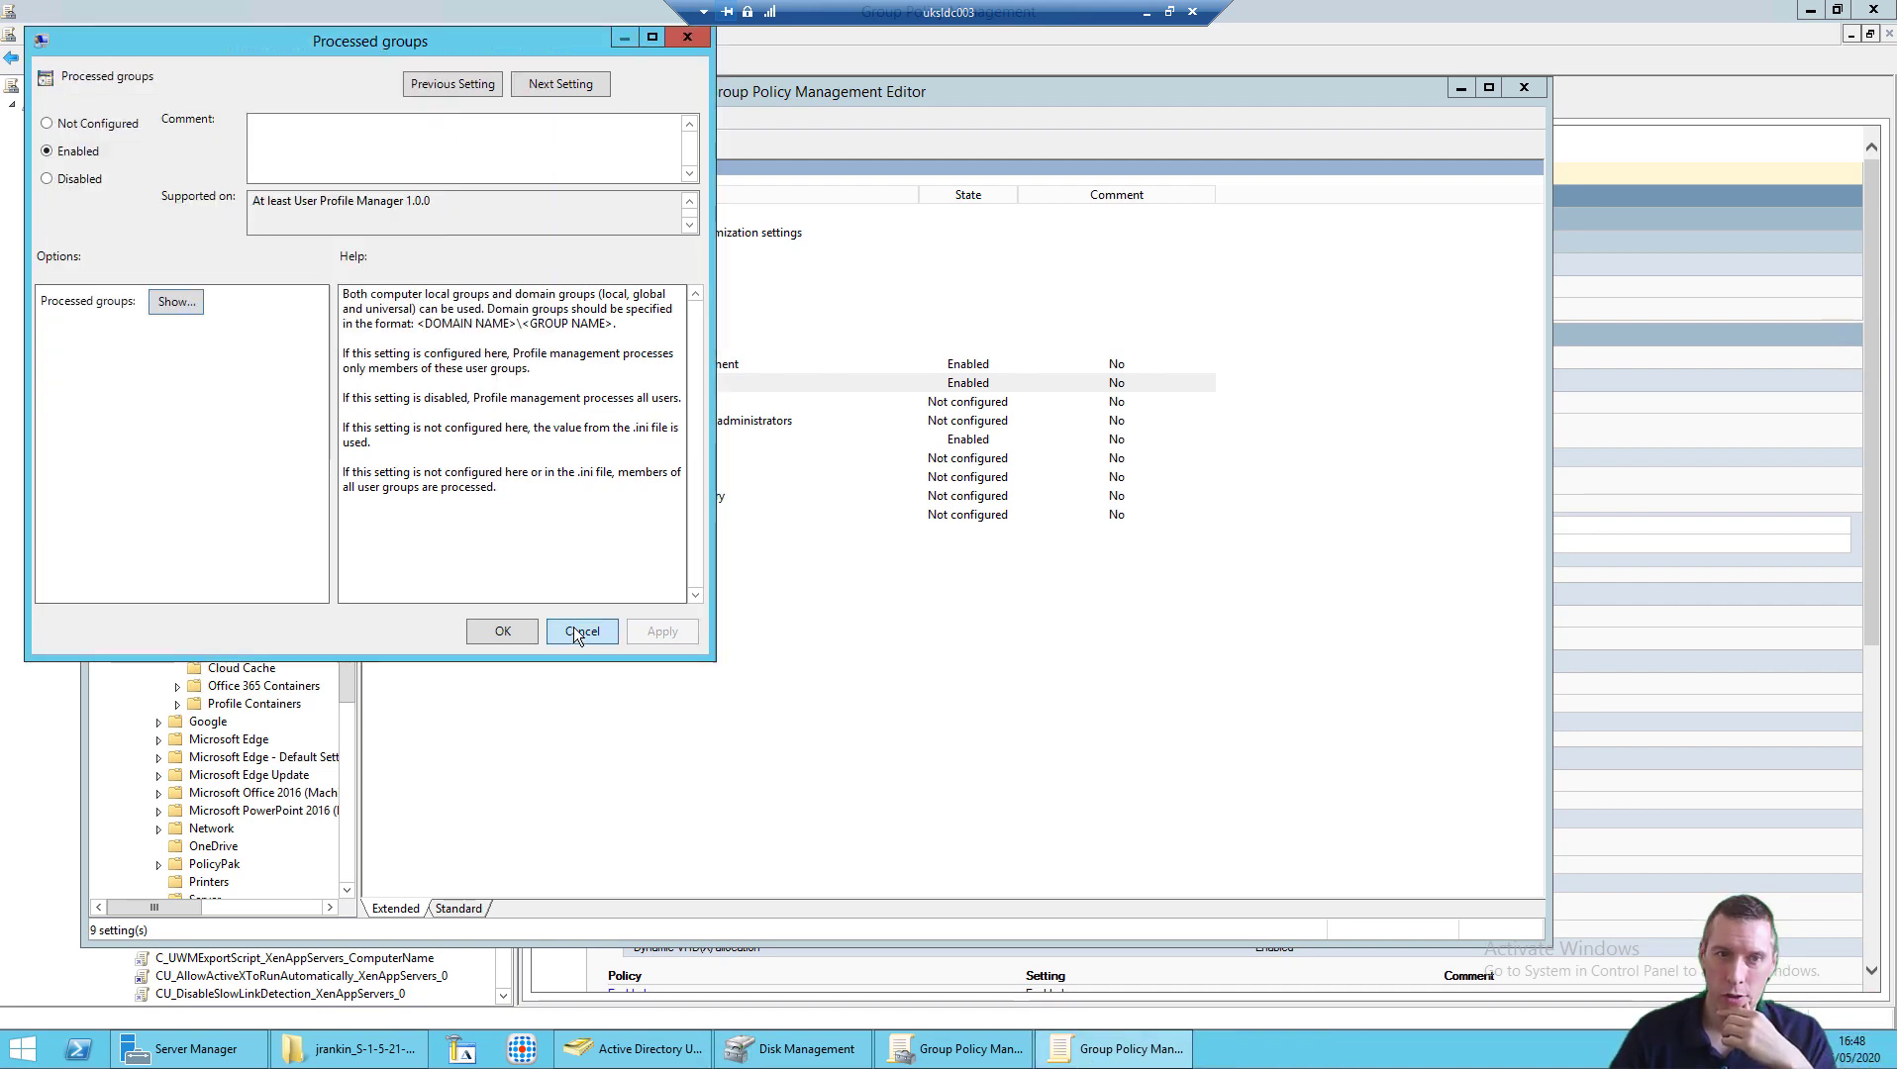
{"action": "left_click", "coordinate": [573, 627]}
{"action": "double_click", "coordinate": [655, 443]}
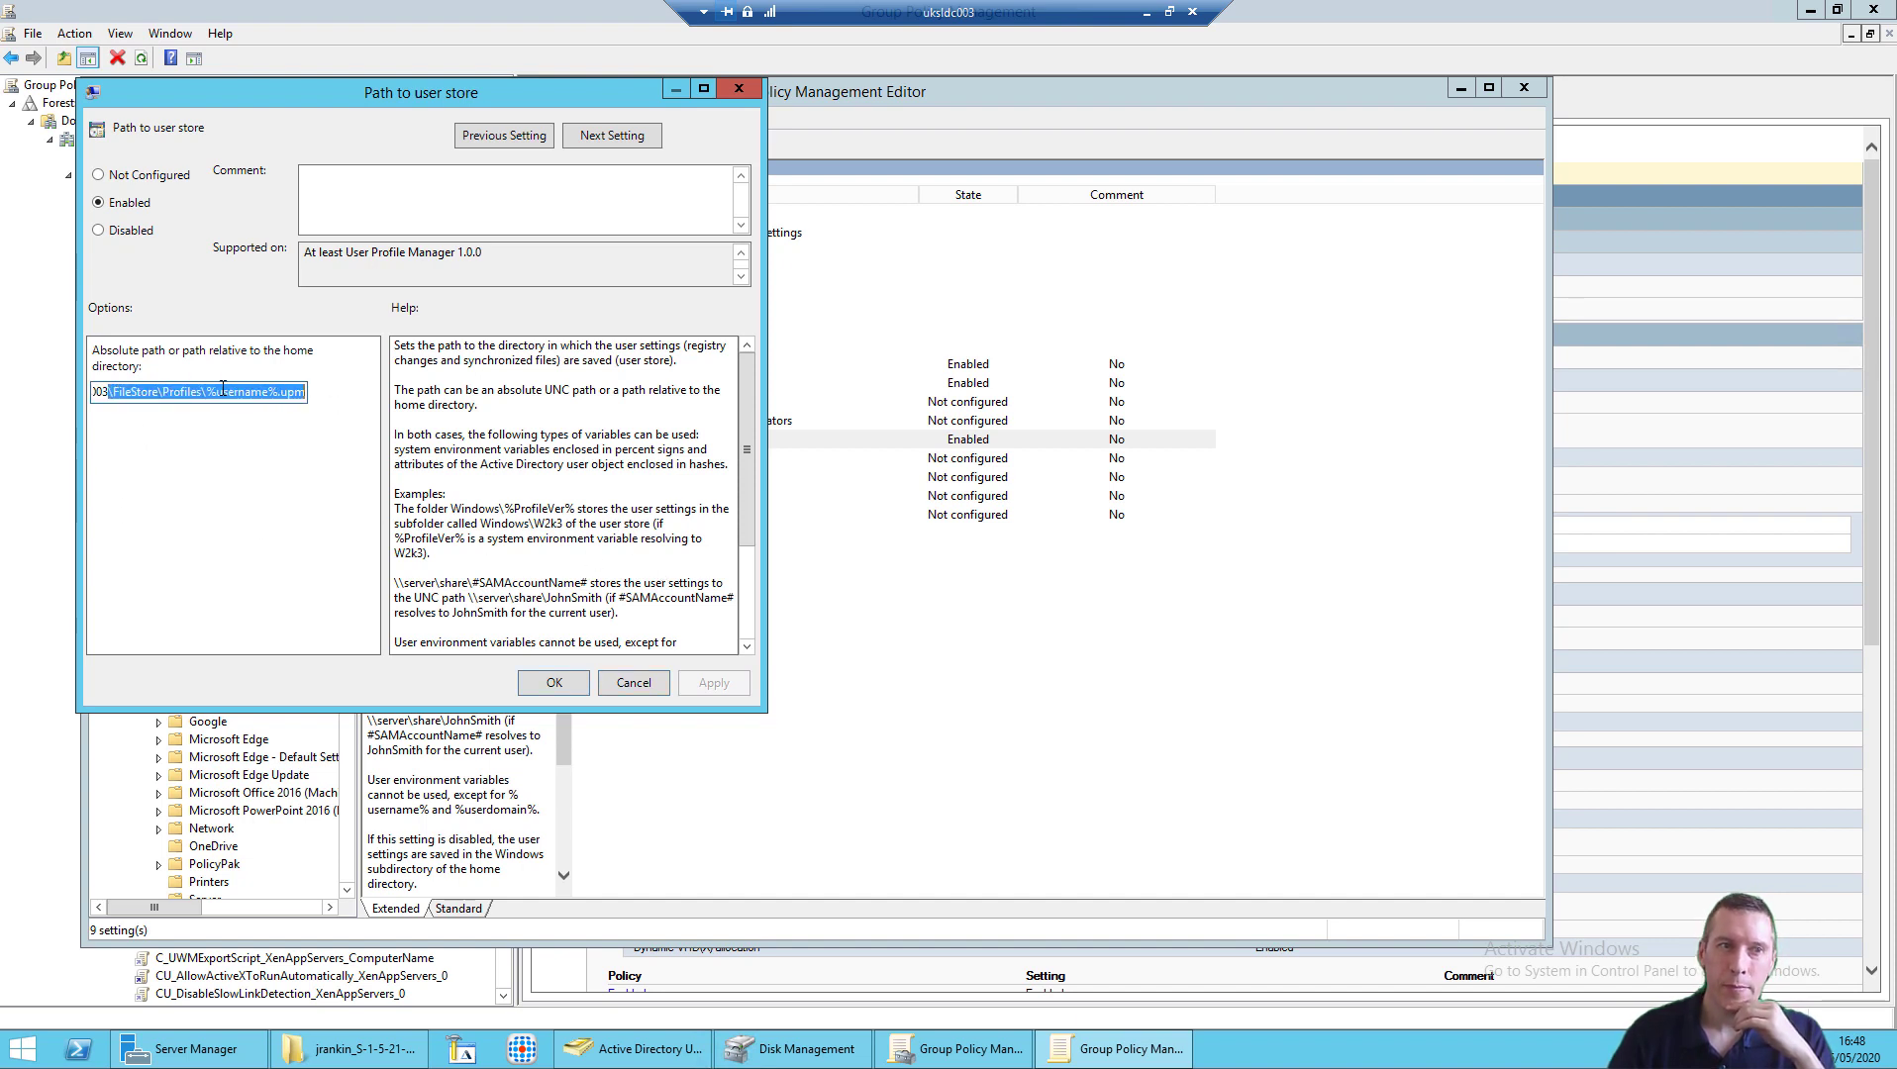
{"action": "left_click", "coordinate": [207, 388]}
{"action": "left_click_drag", "start_coordinate": [207, 388], "coordinate": [317, 408]}
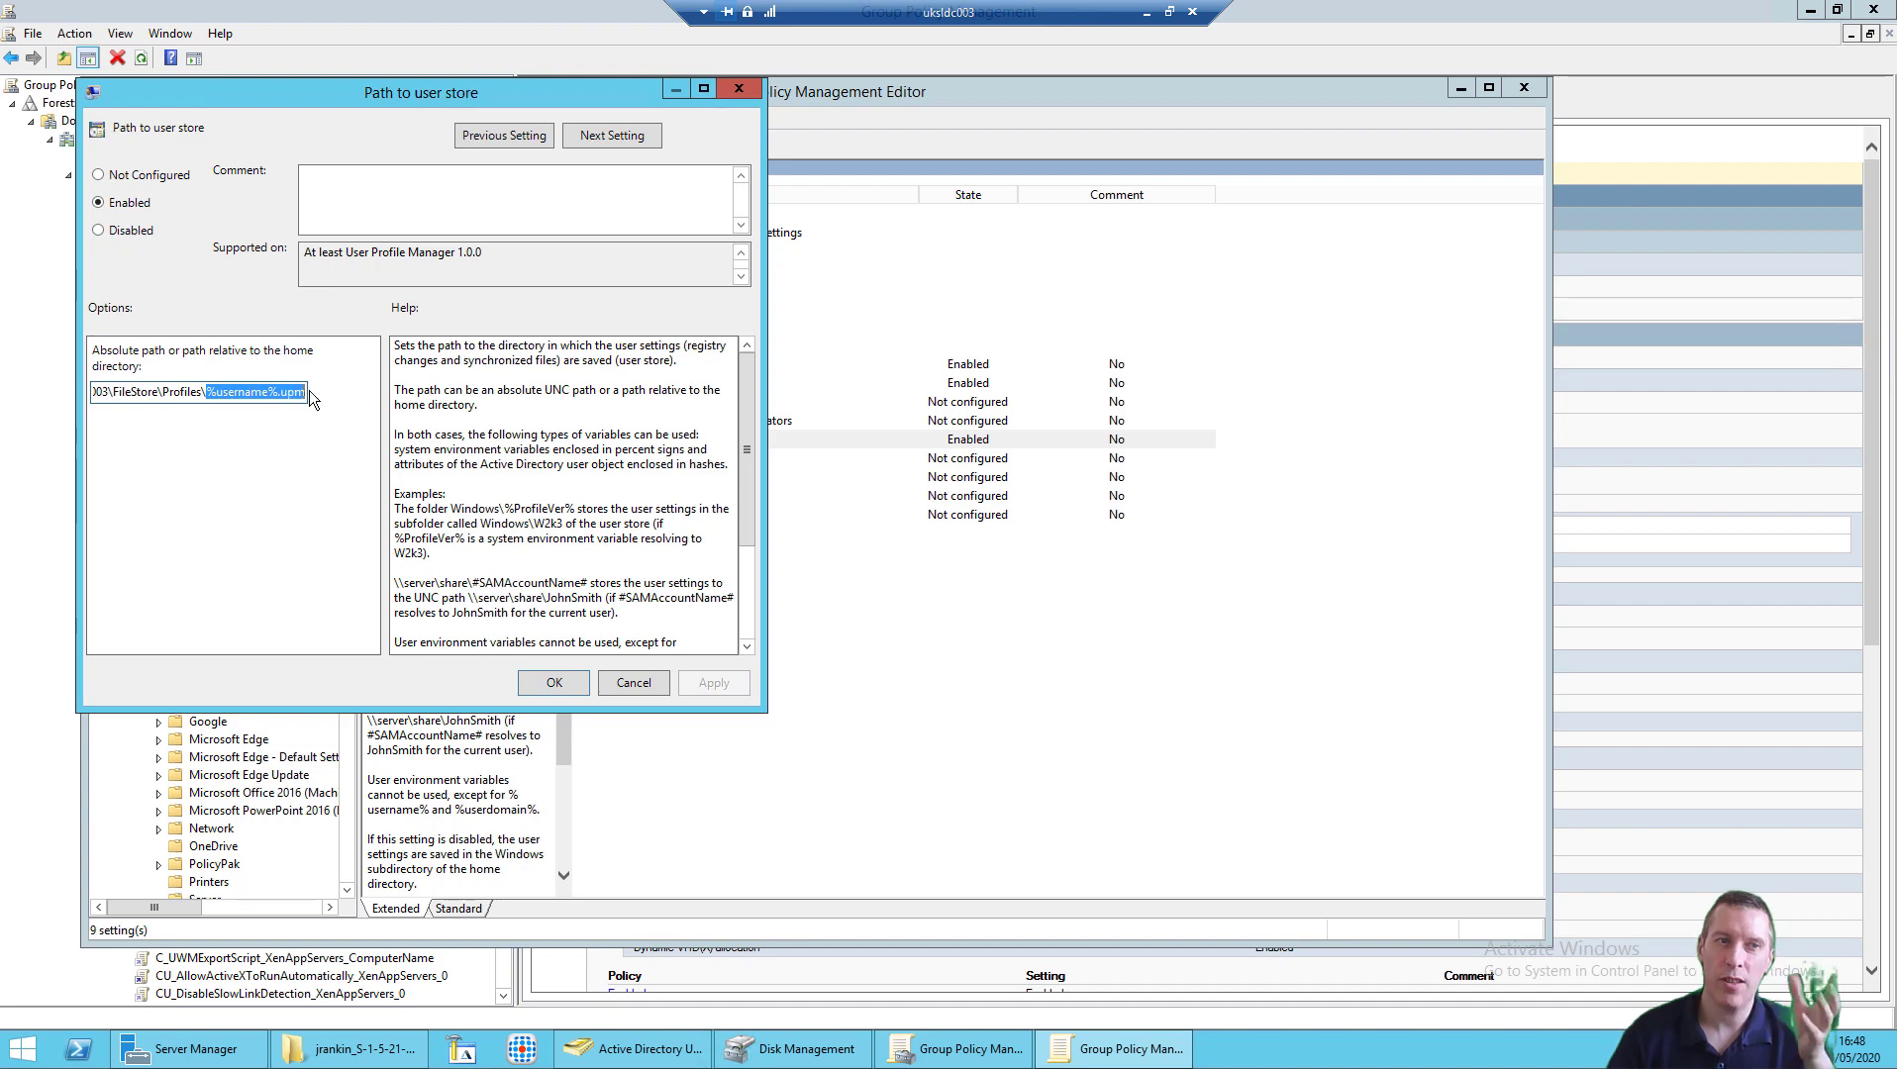
{"action": "left_click", "coordinate": [652, 682]}
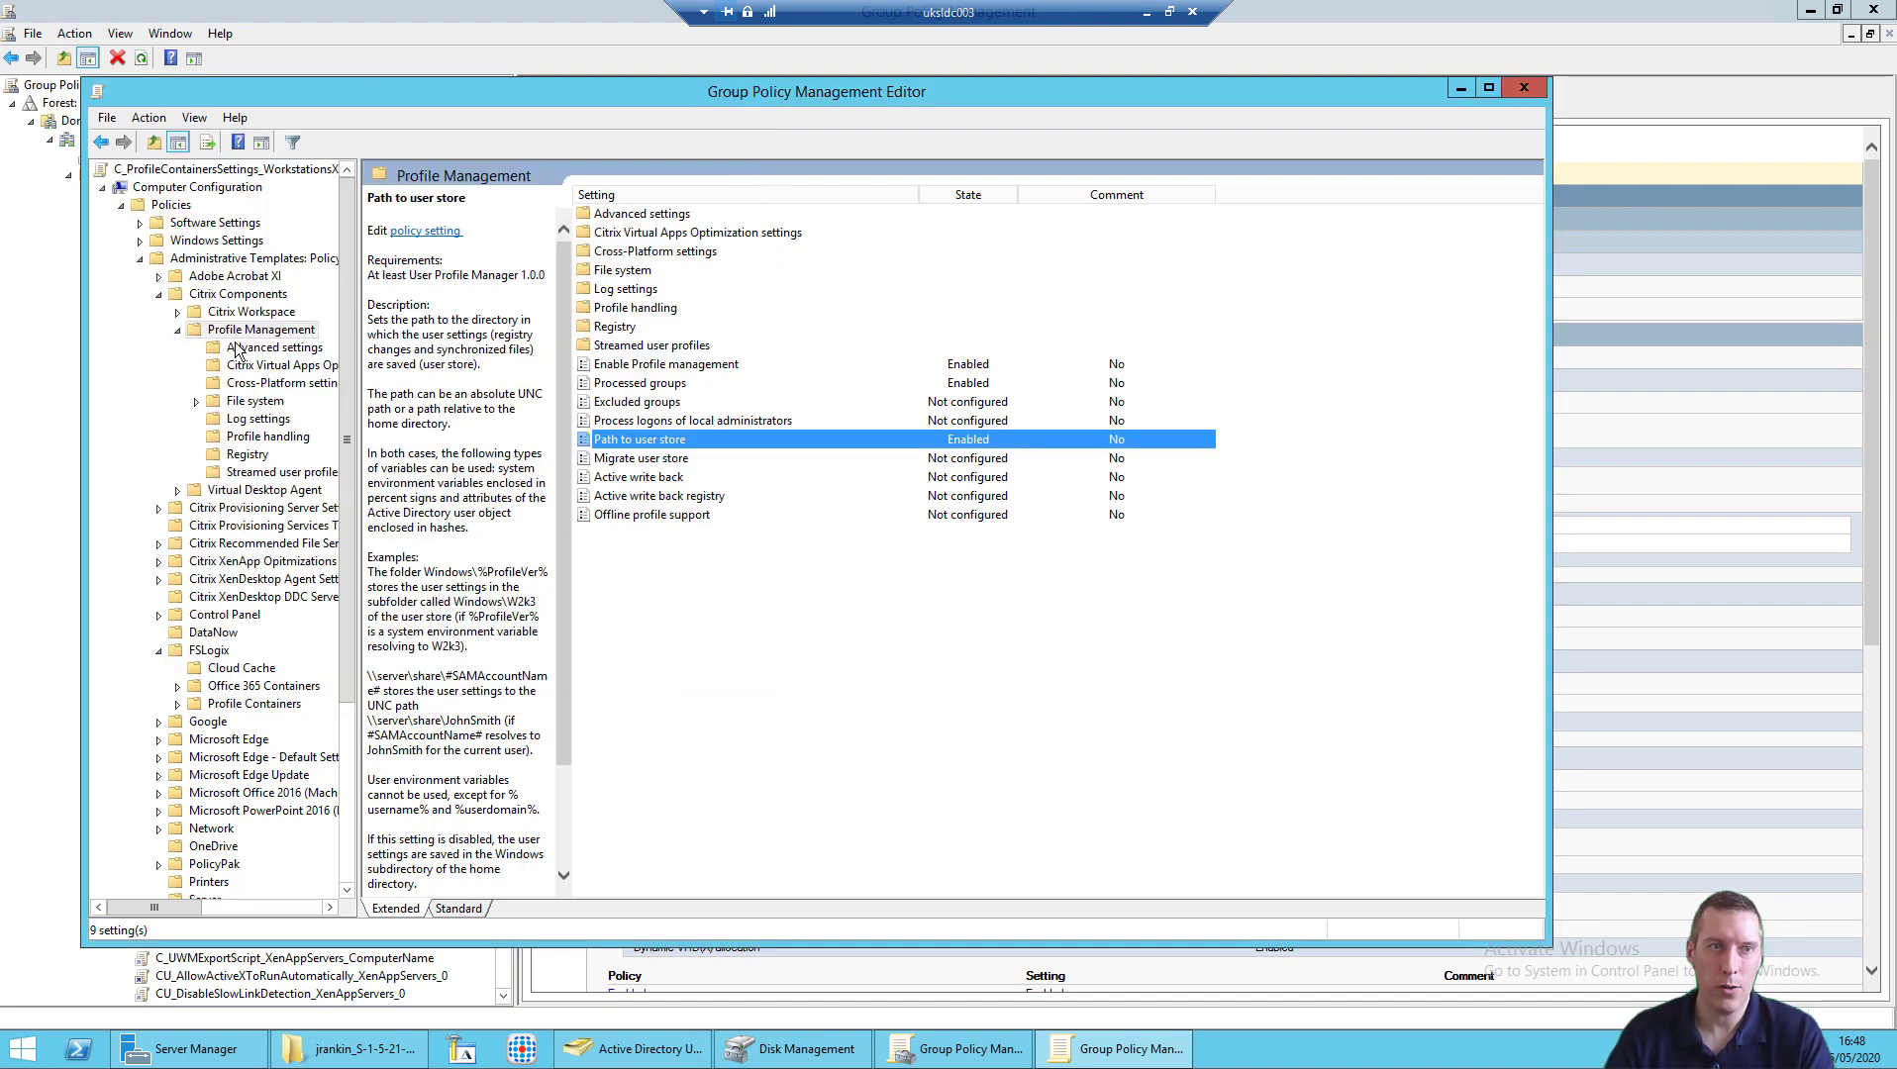
Step: Confirm FSLogix multi-session write-back is Enabled, browse Profile handling and Streamed user profiles, then minimise the editor
{"action": "left_click", "coordinate": [277, 347]}
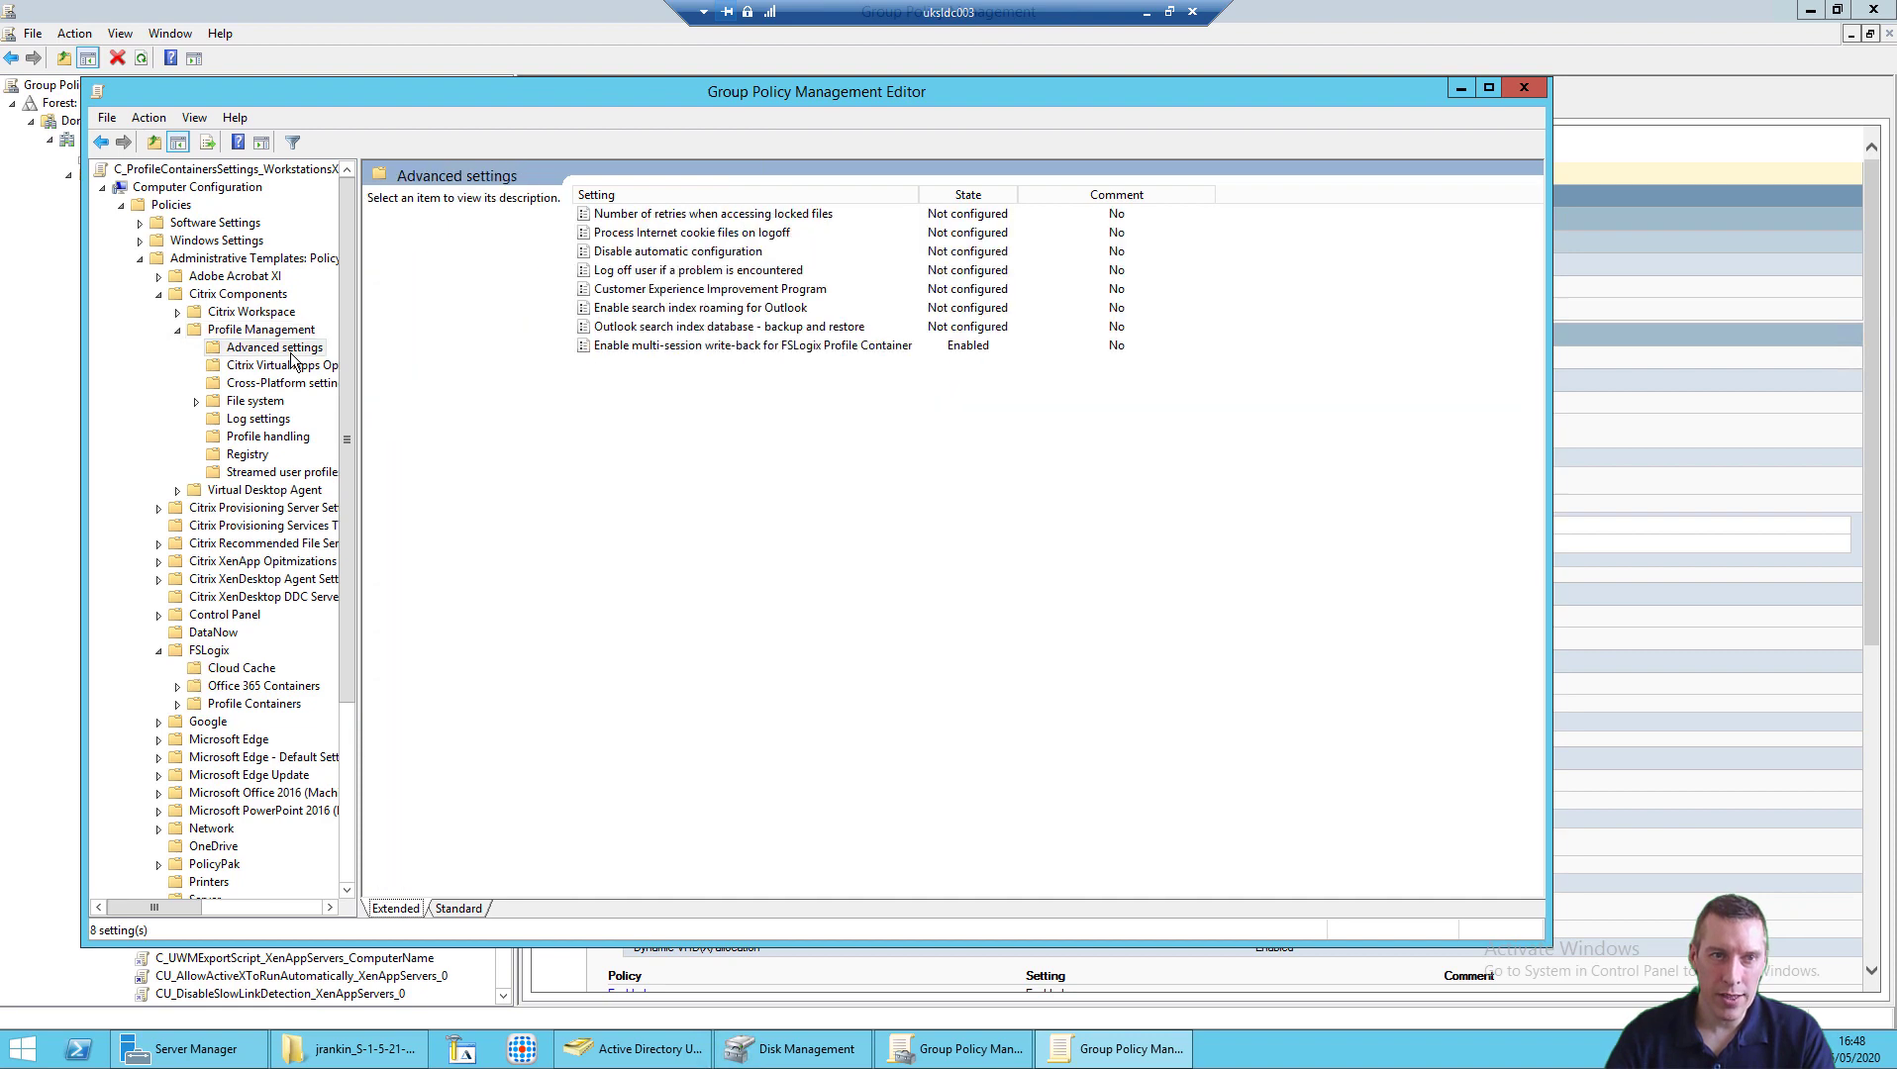
{"action": "double_click", "coordinate": [710, 349]}
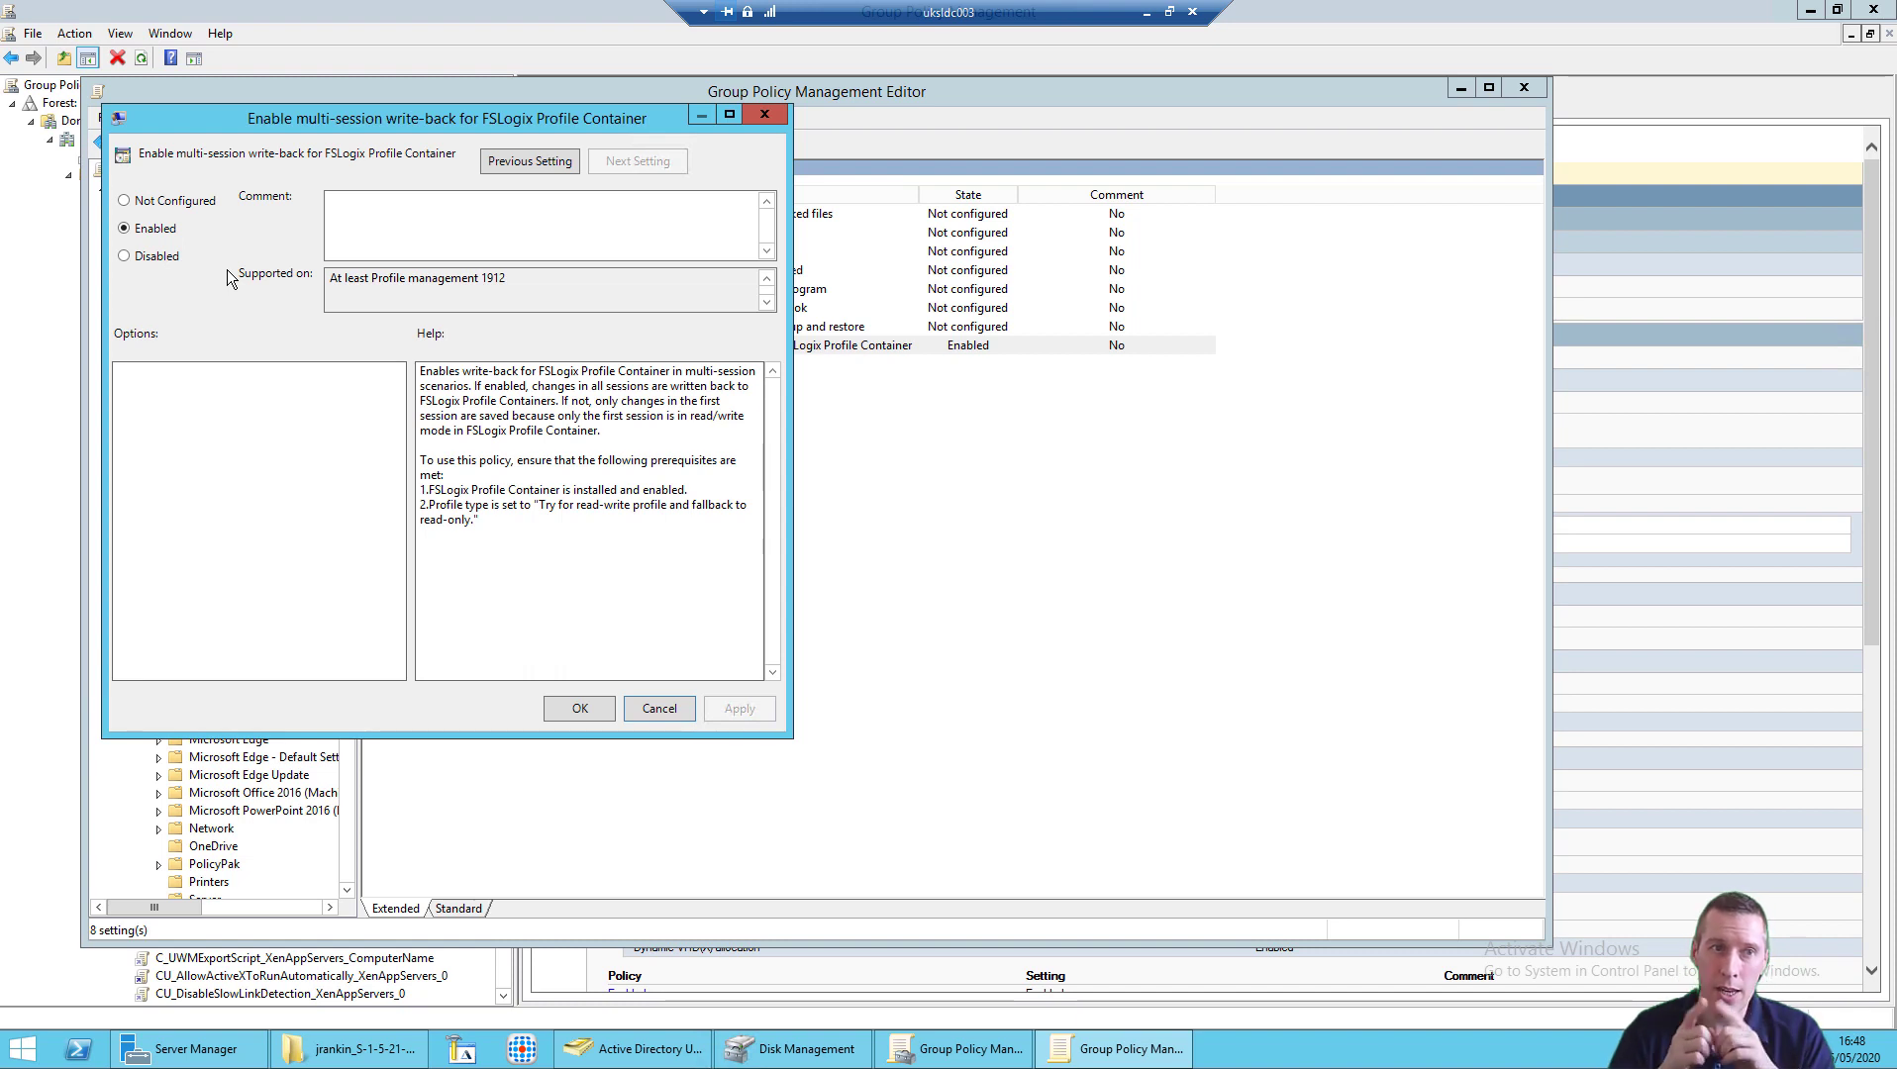
{"action": "left_click", "coordinate": [660, 708]}
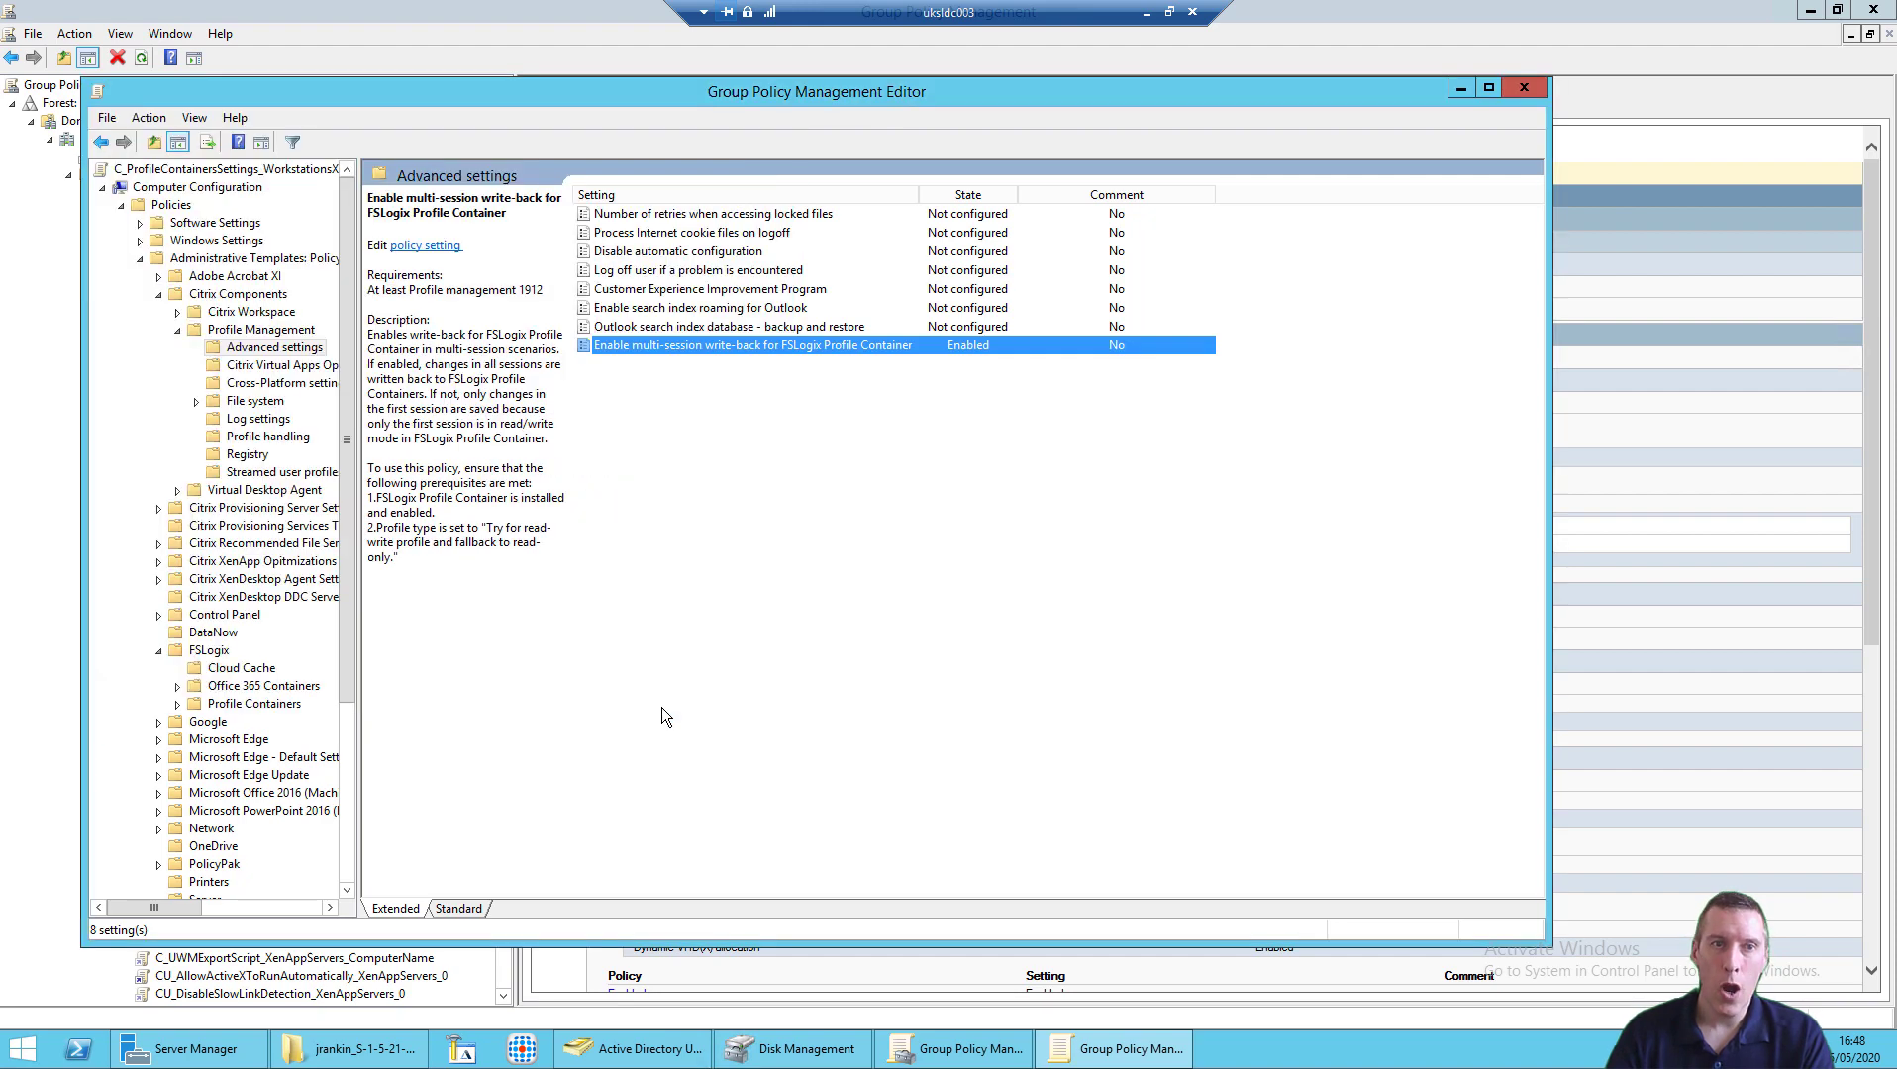
{"action": "left_click", "coordinate": [278, 442]}
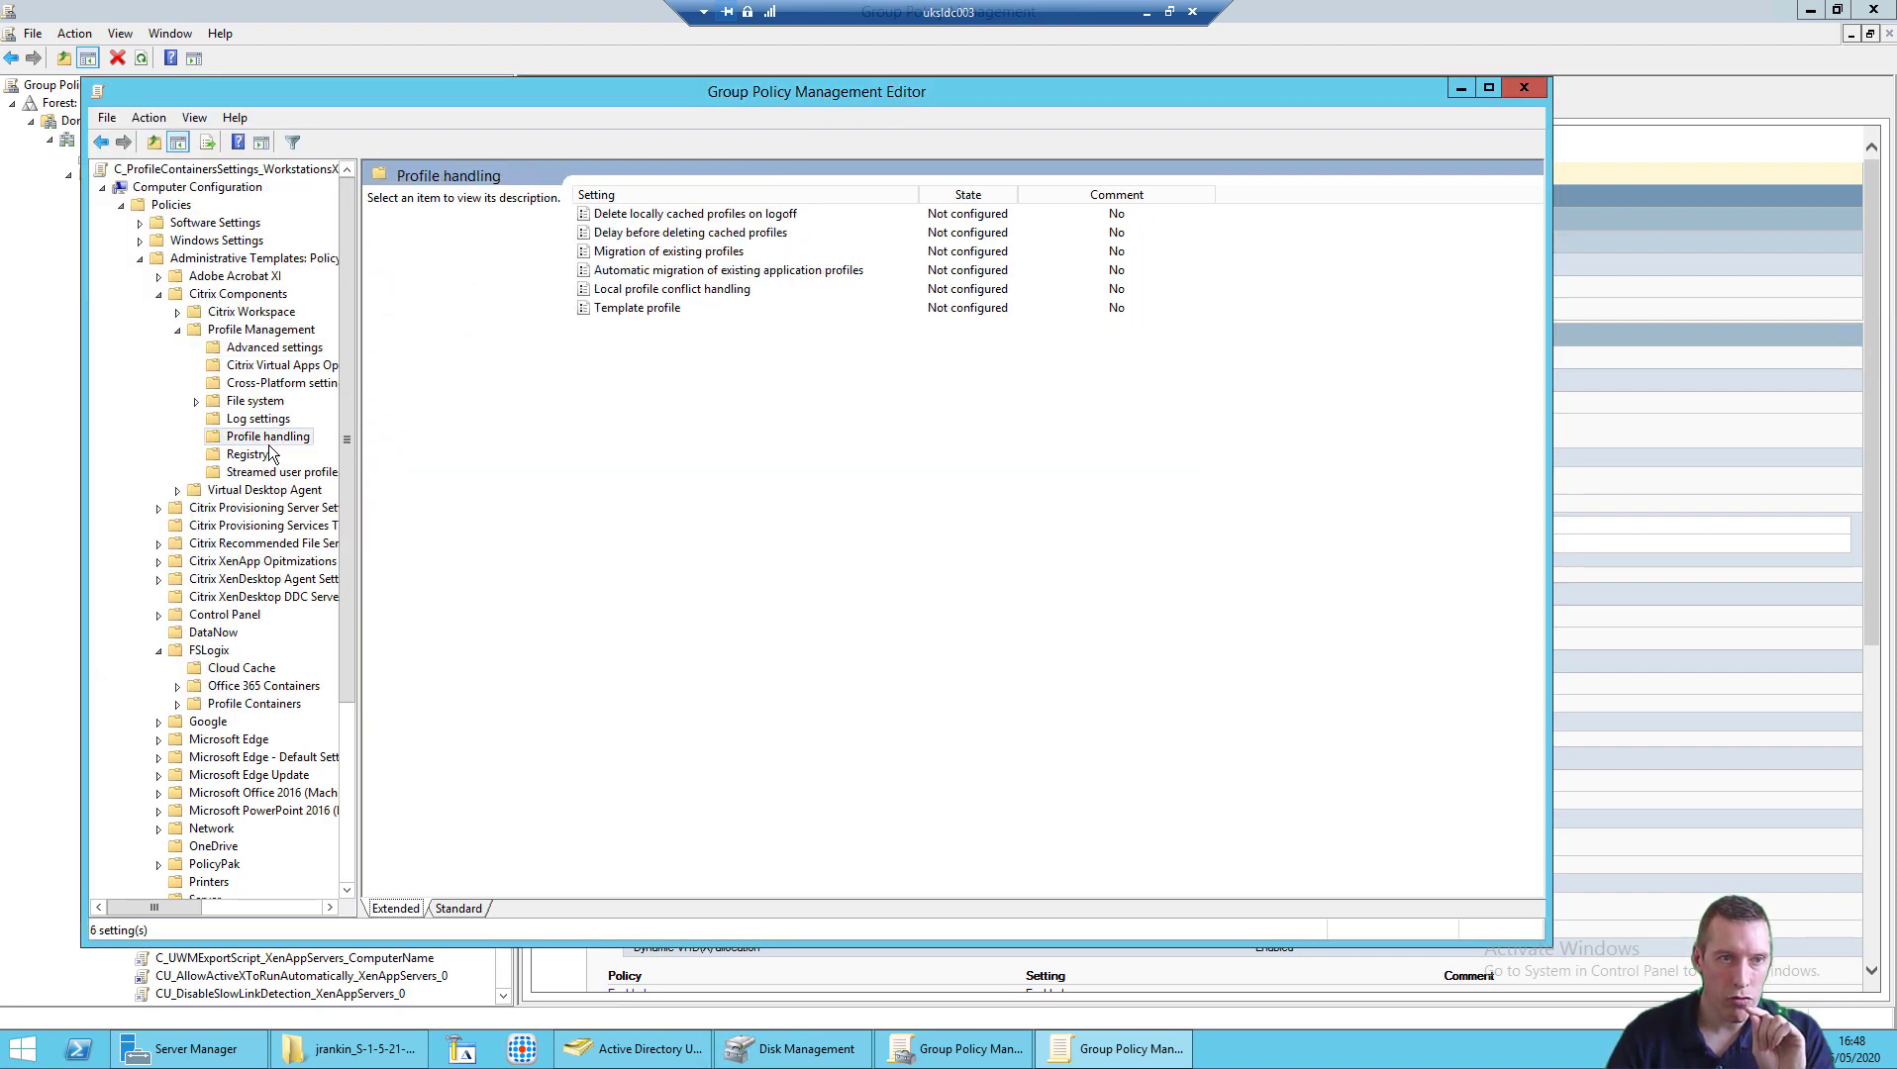
{"action": "left_click", "coordinate": [257, 473]}
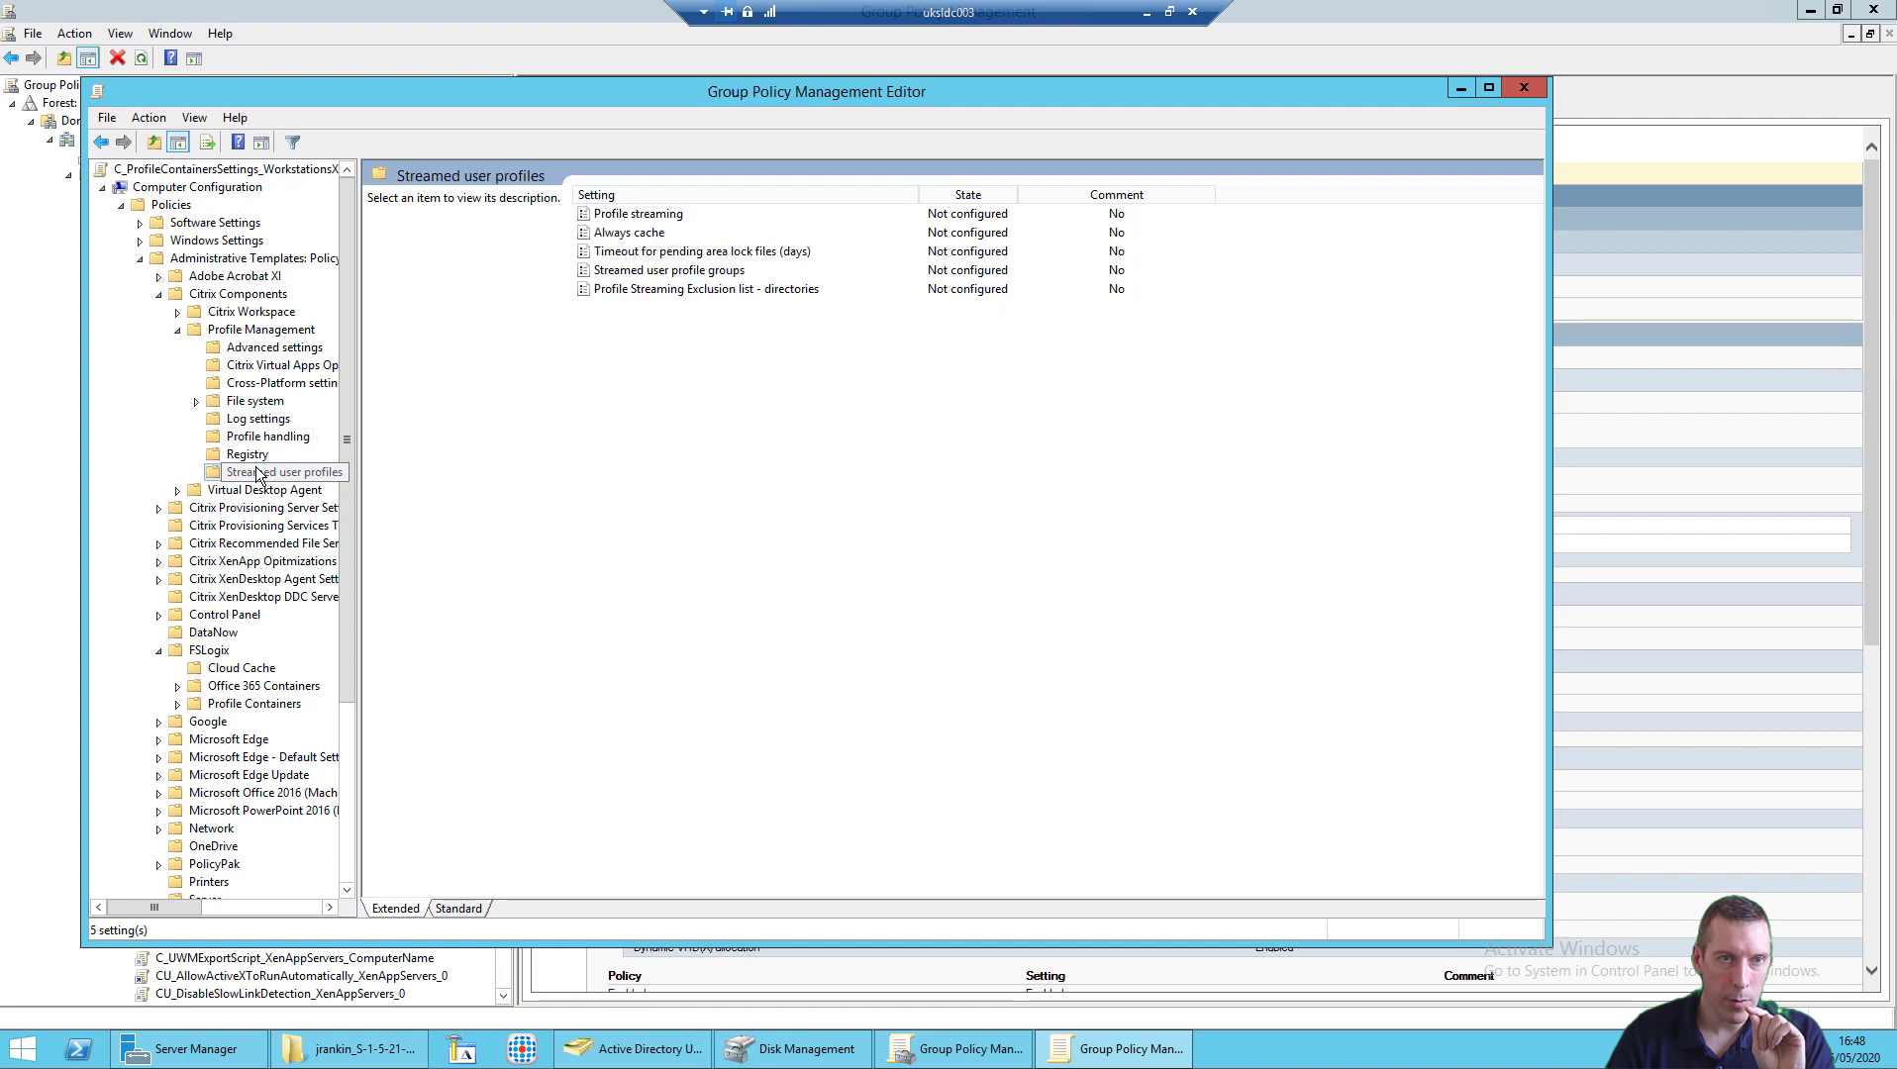
{"action": "left_click", "coordinate": [657, 218]}
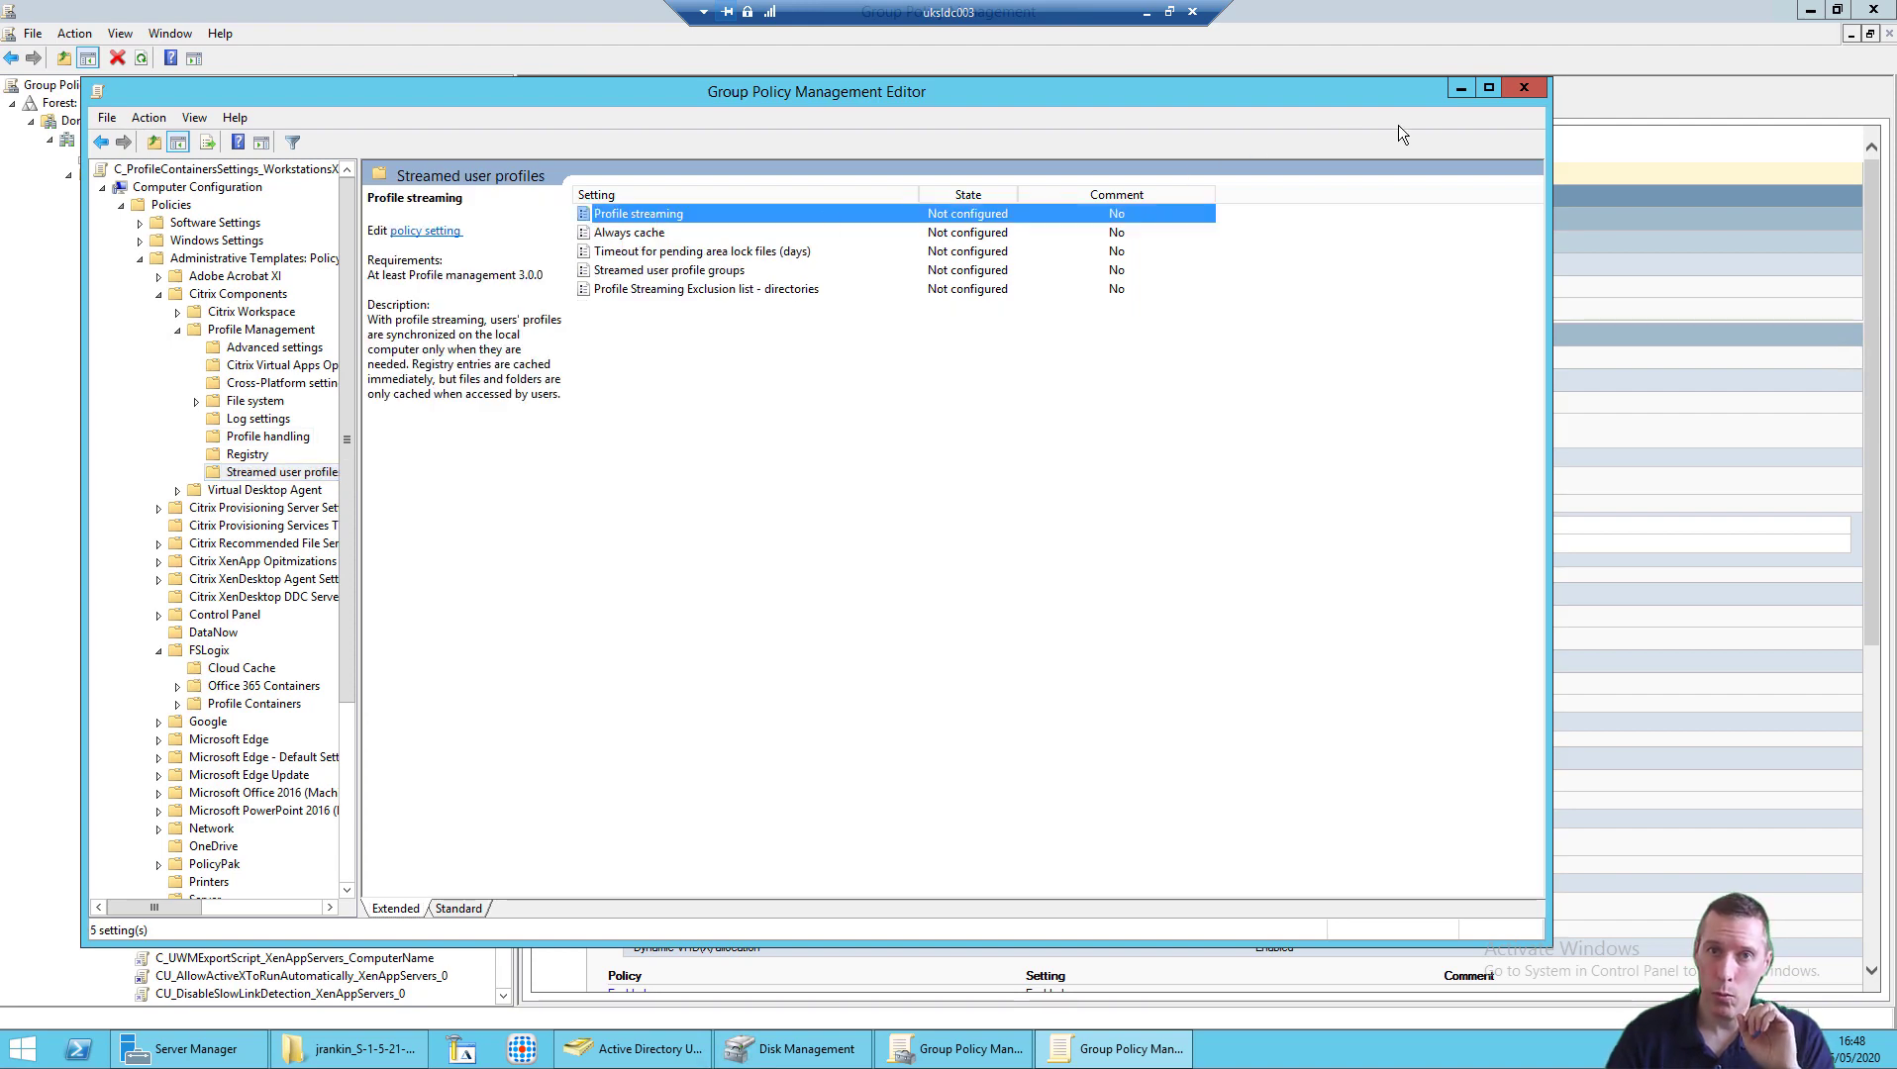
{"action": "left_click", "coordinate": [1461, 88]}
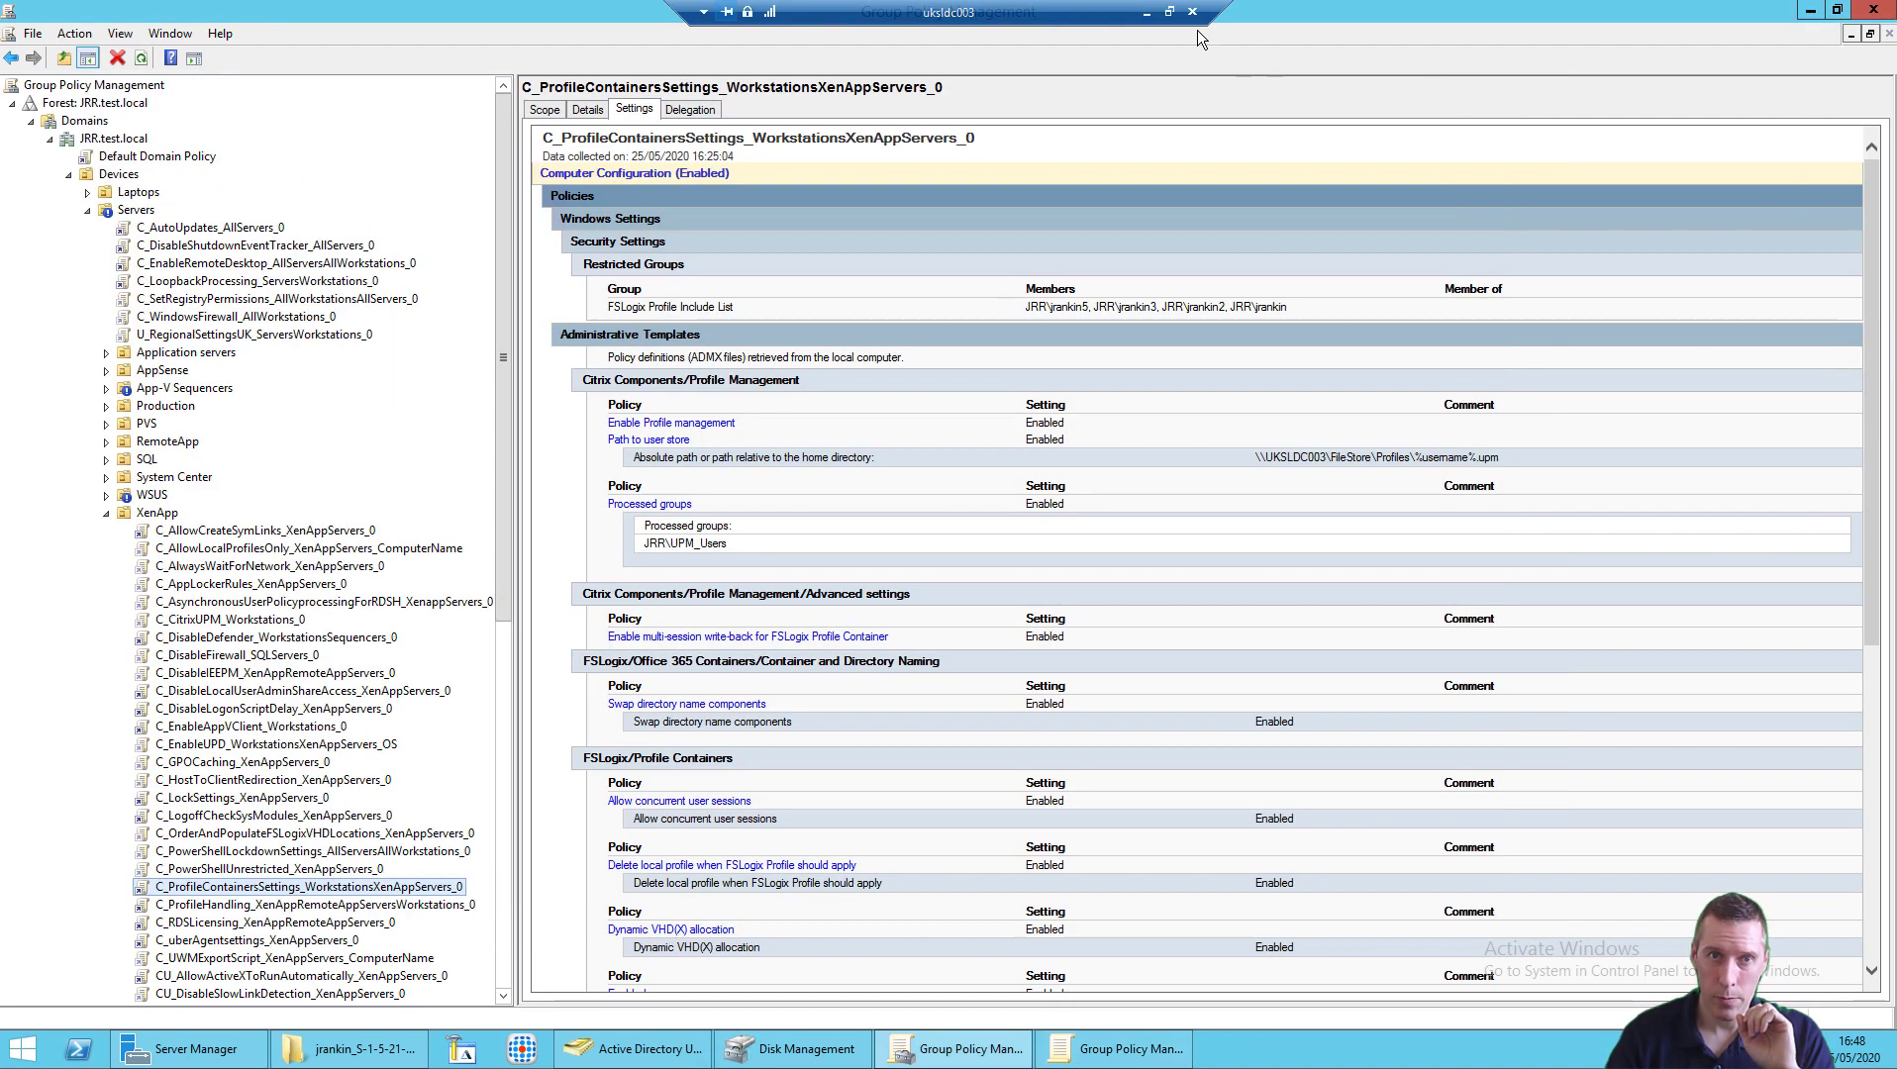
Step: Launch the published Google Chrome through Citrix Workspace Launcher, then return to the file server's desktop
{"action": "left_click", "coordinate": [1146, 12]}
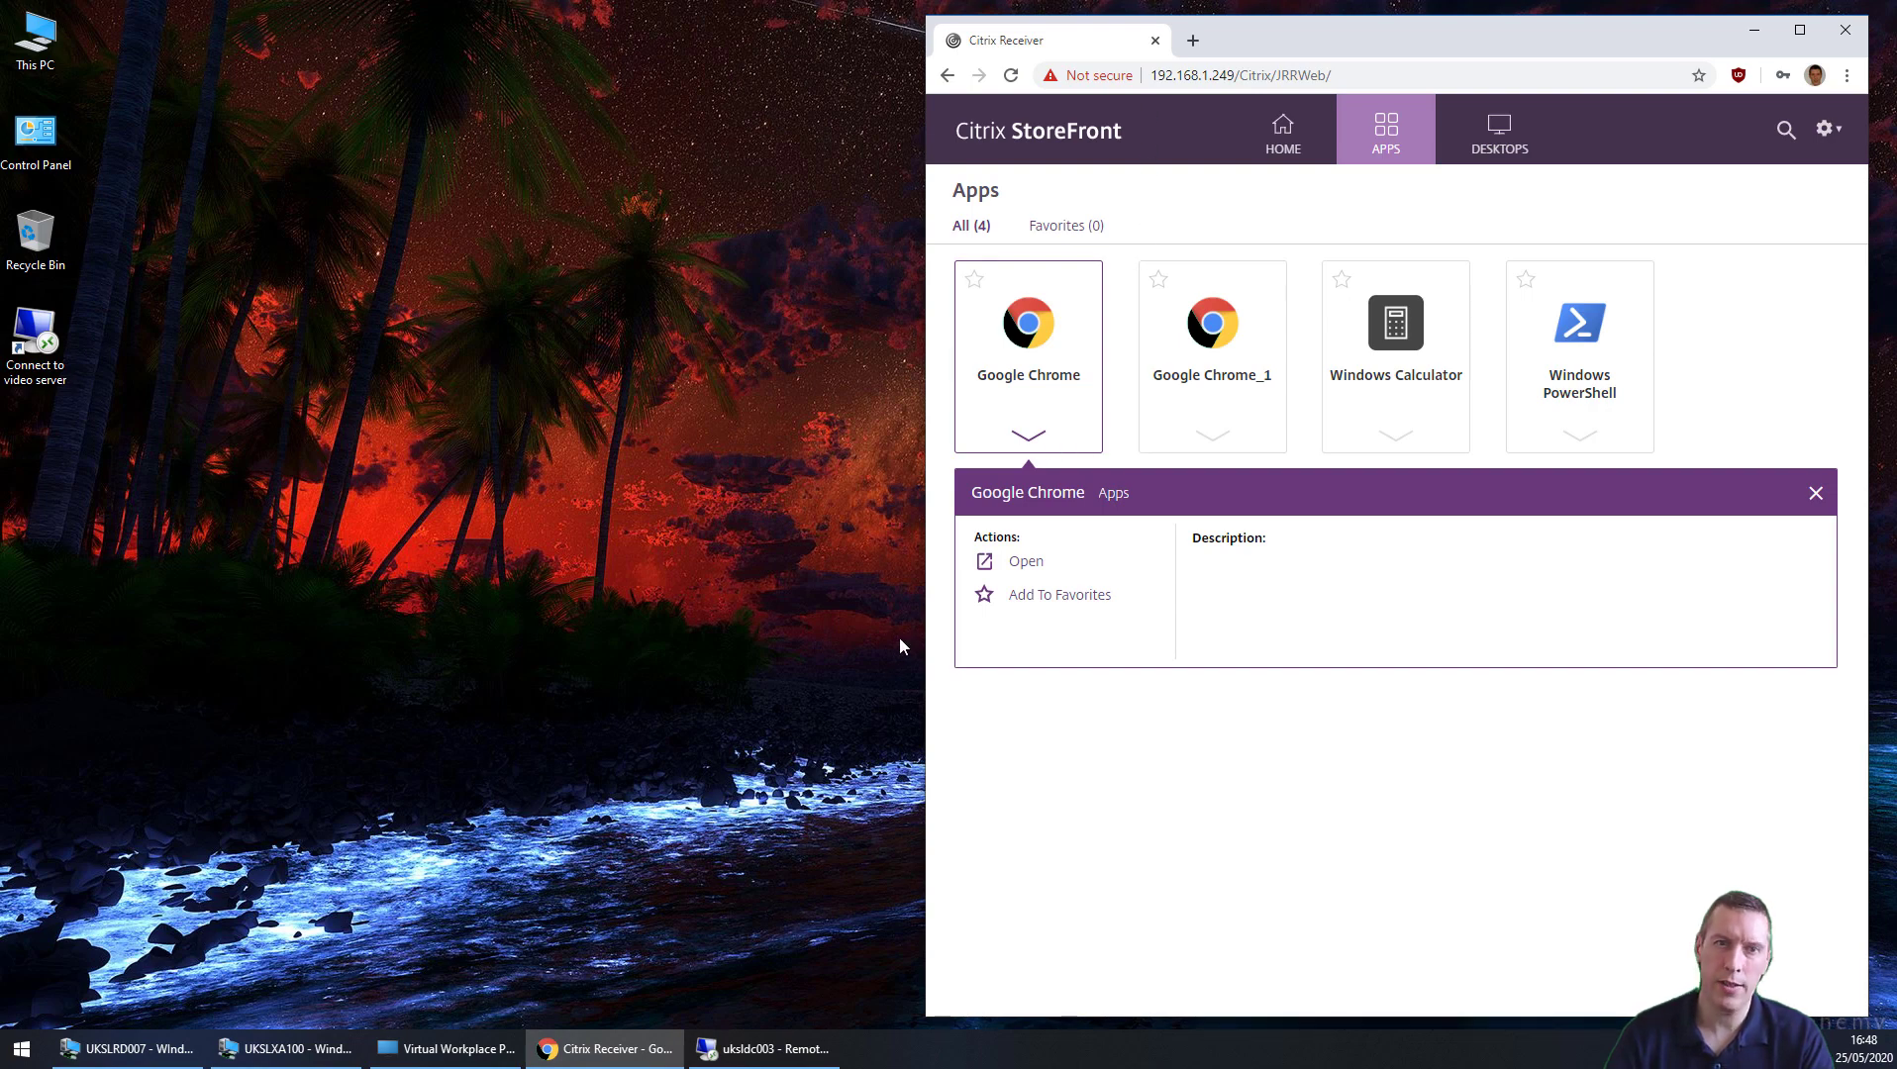
{"action": "left_click", "coordinate": [1029, 386]}
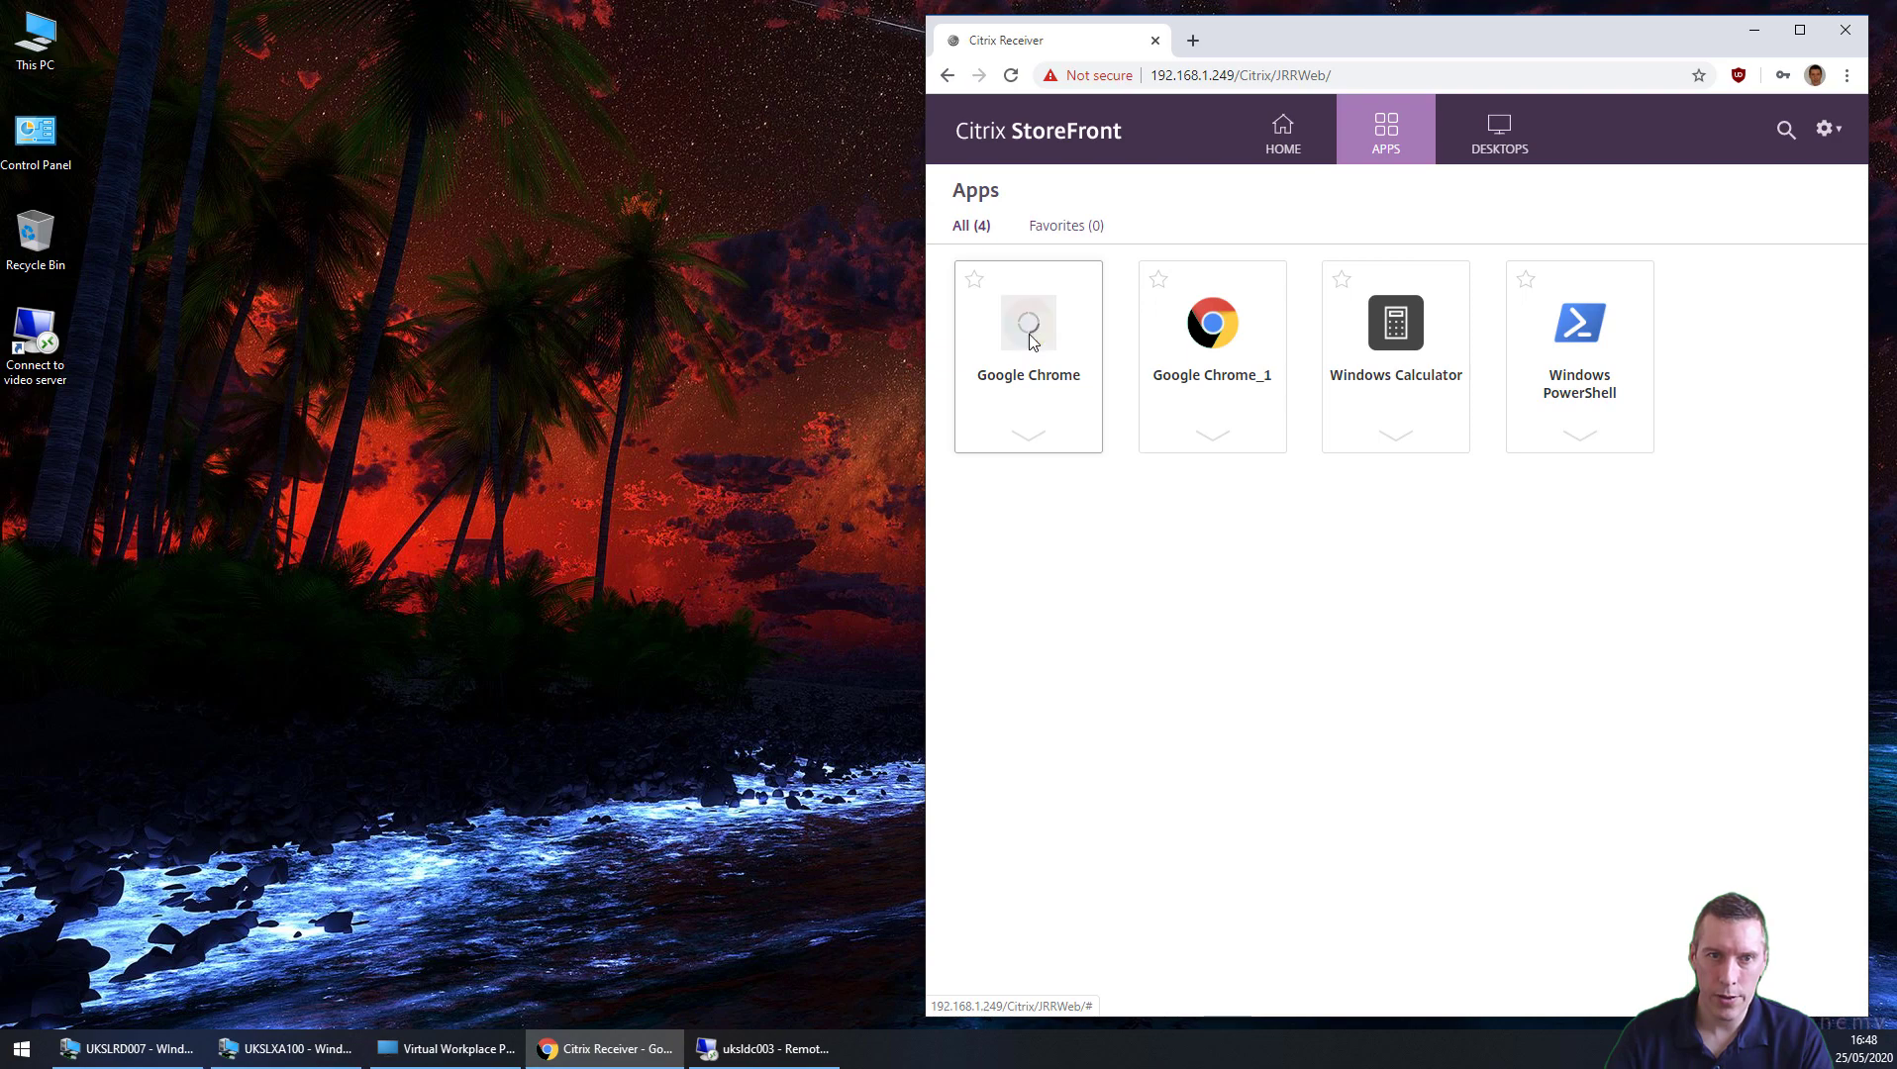
{"action": "left_click", "coordinate": [1451, 212]}
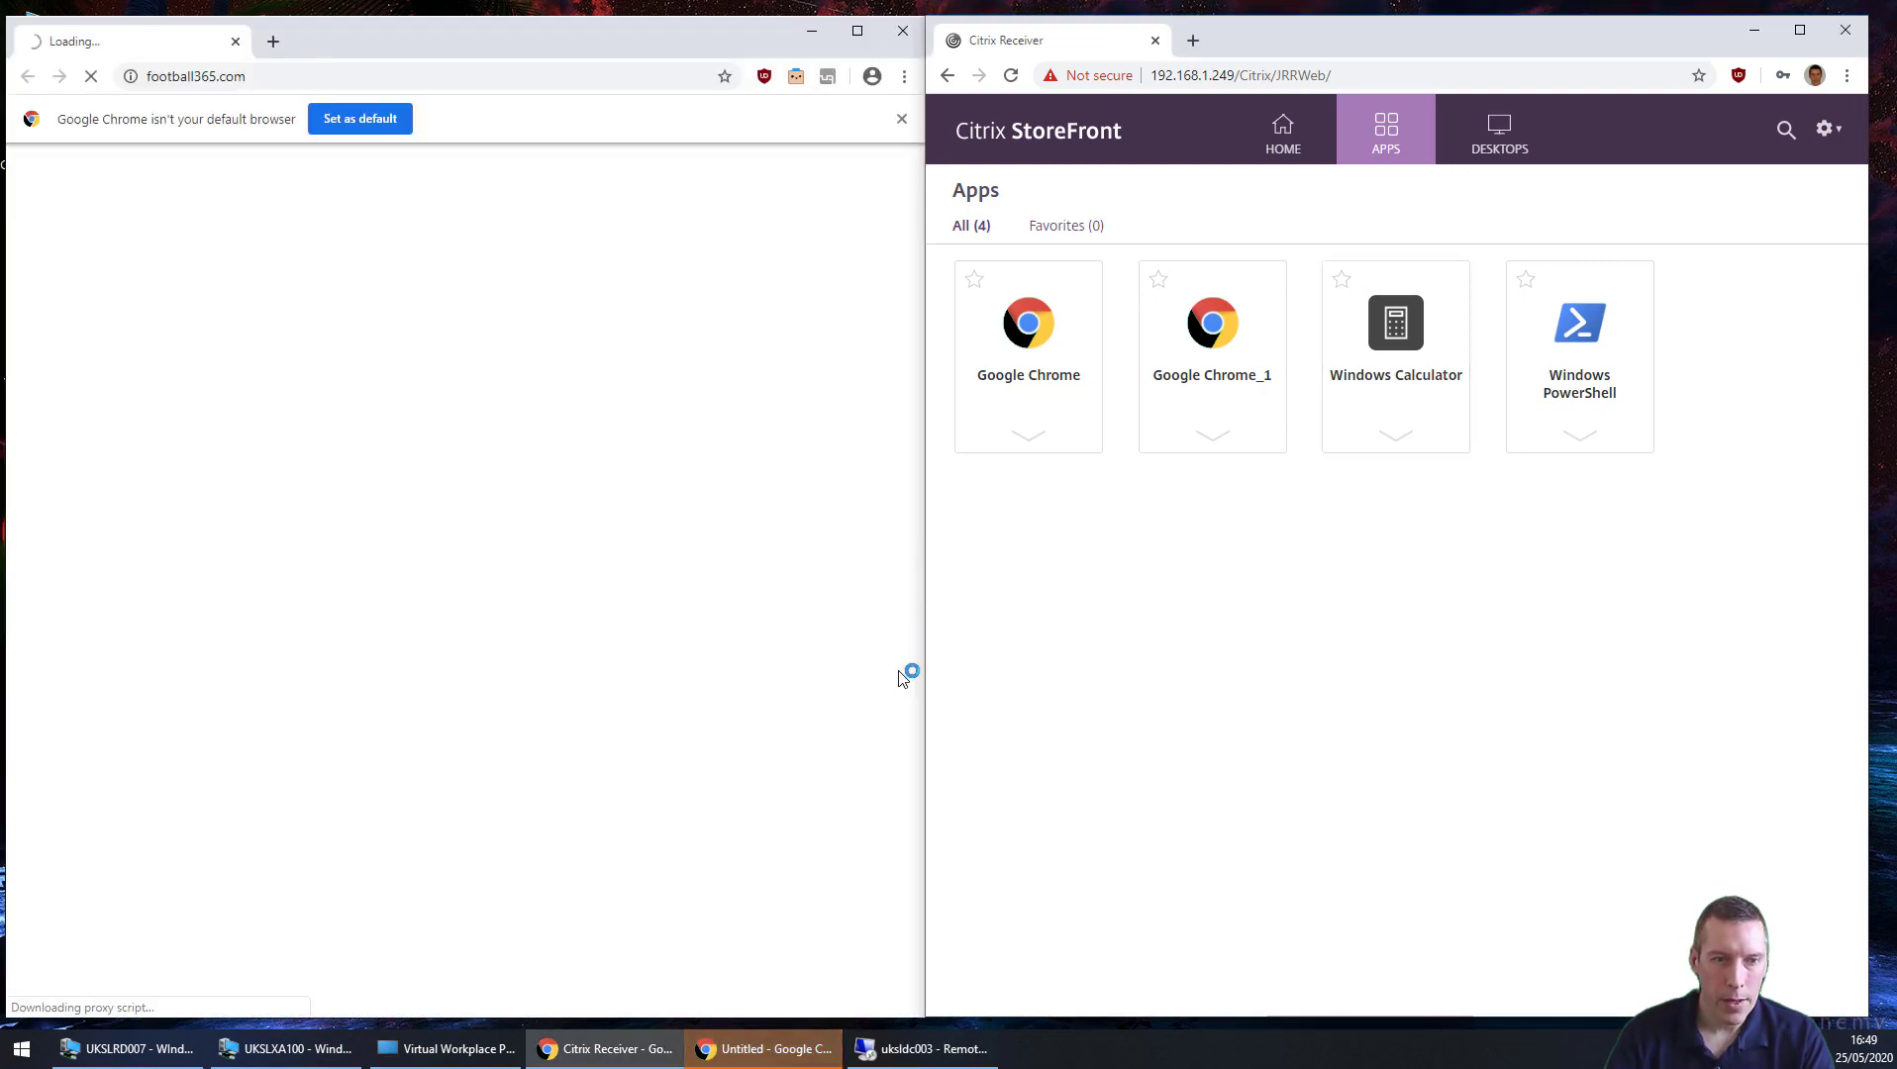
{"action": "left_click", "coordinate": [923, 1050]}
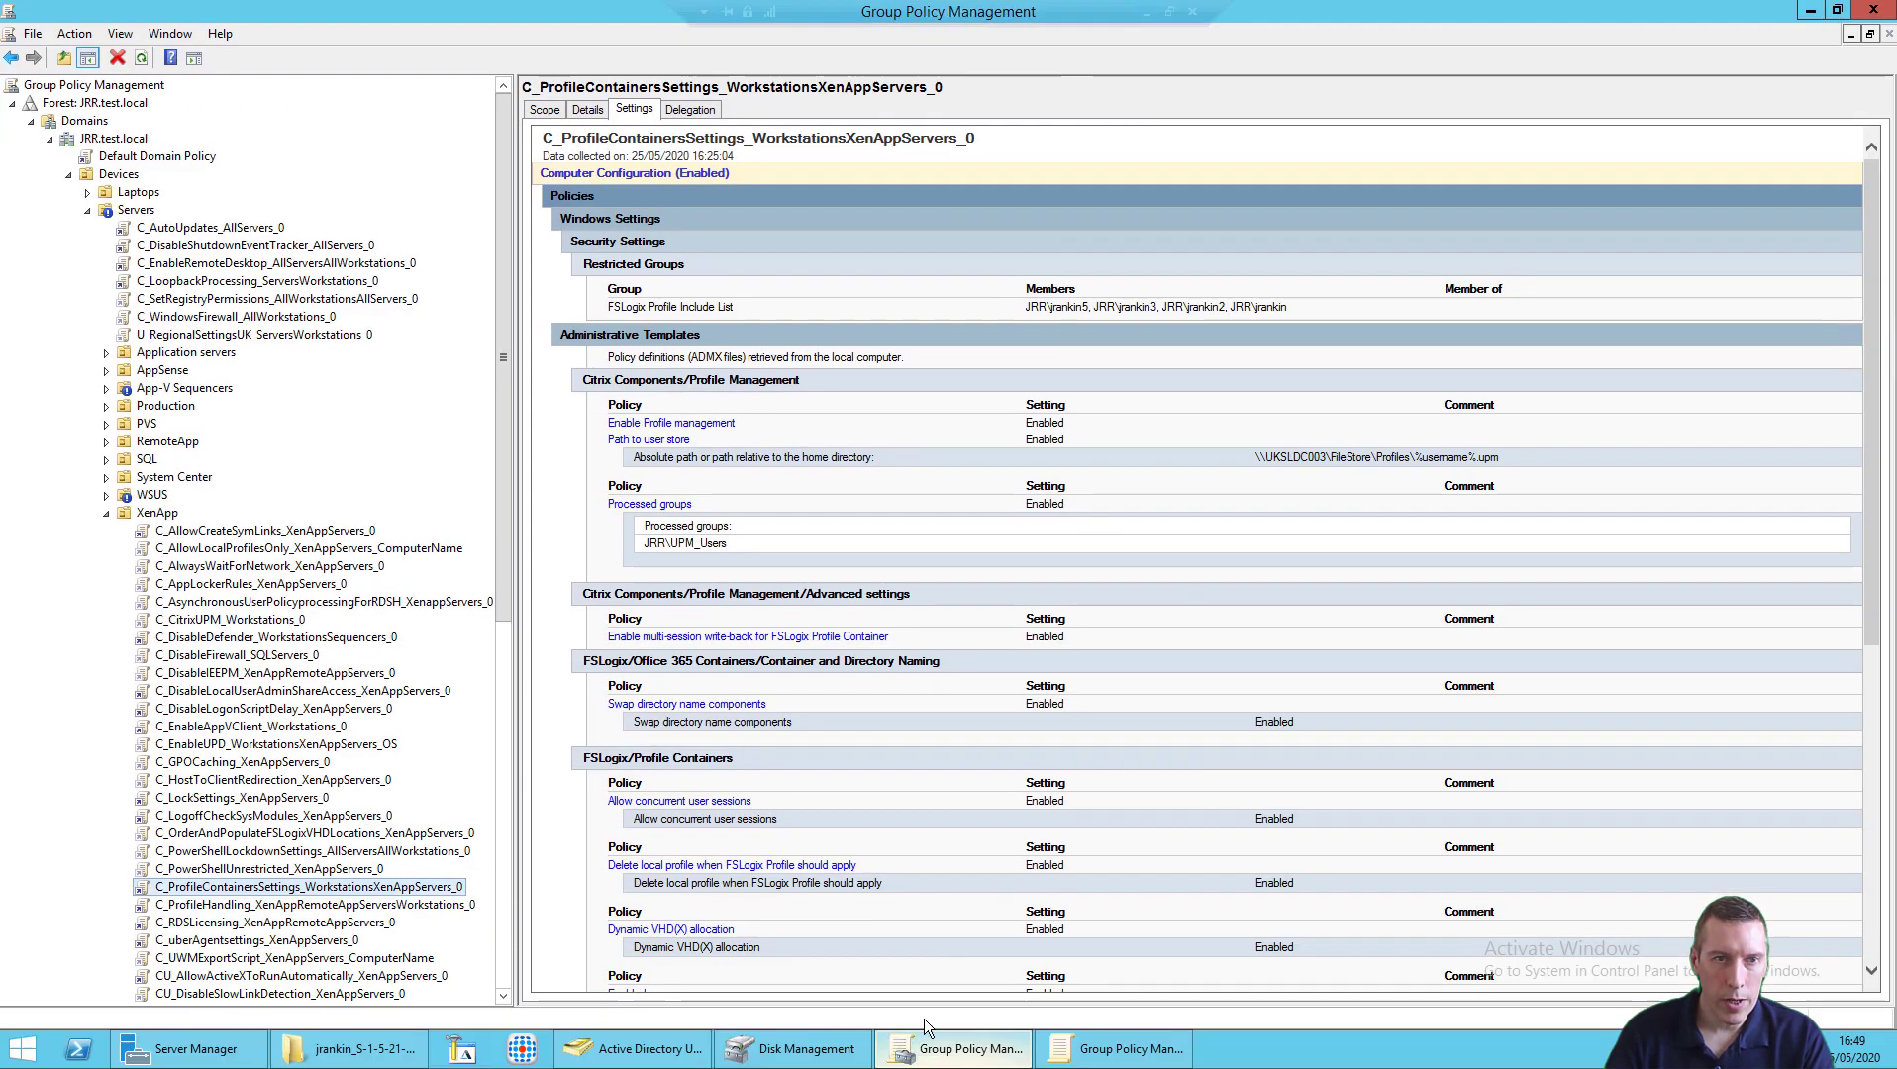
Step: Check the user's .upm and FSLogix profile folders under Profiles, then minimize the remote session
{"action": "left_click", "coordinate": [349, 1050]}
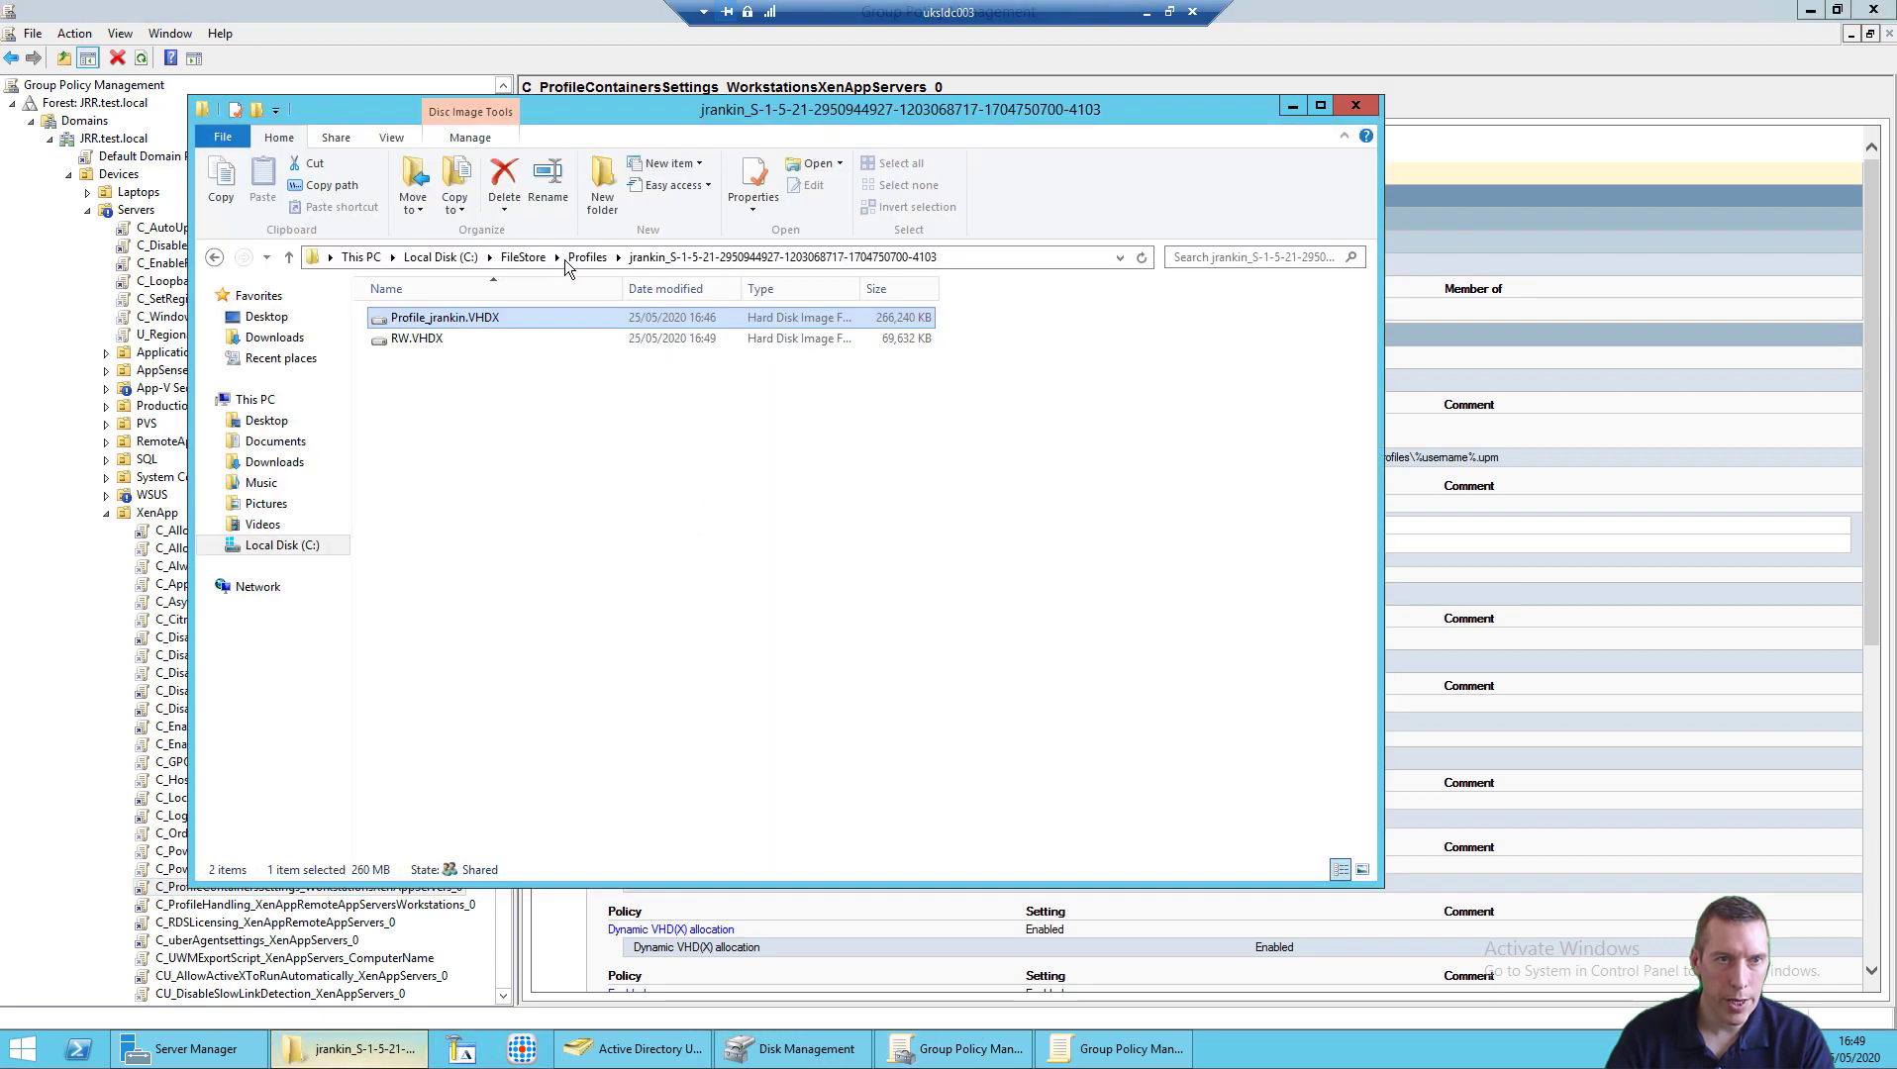
{"action": "left_click", "coordinate": [600, 253]}
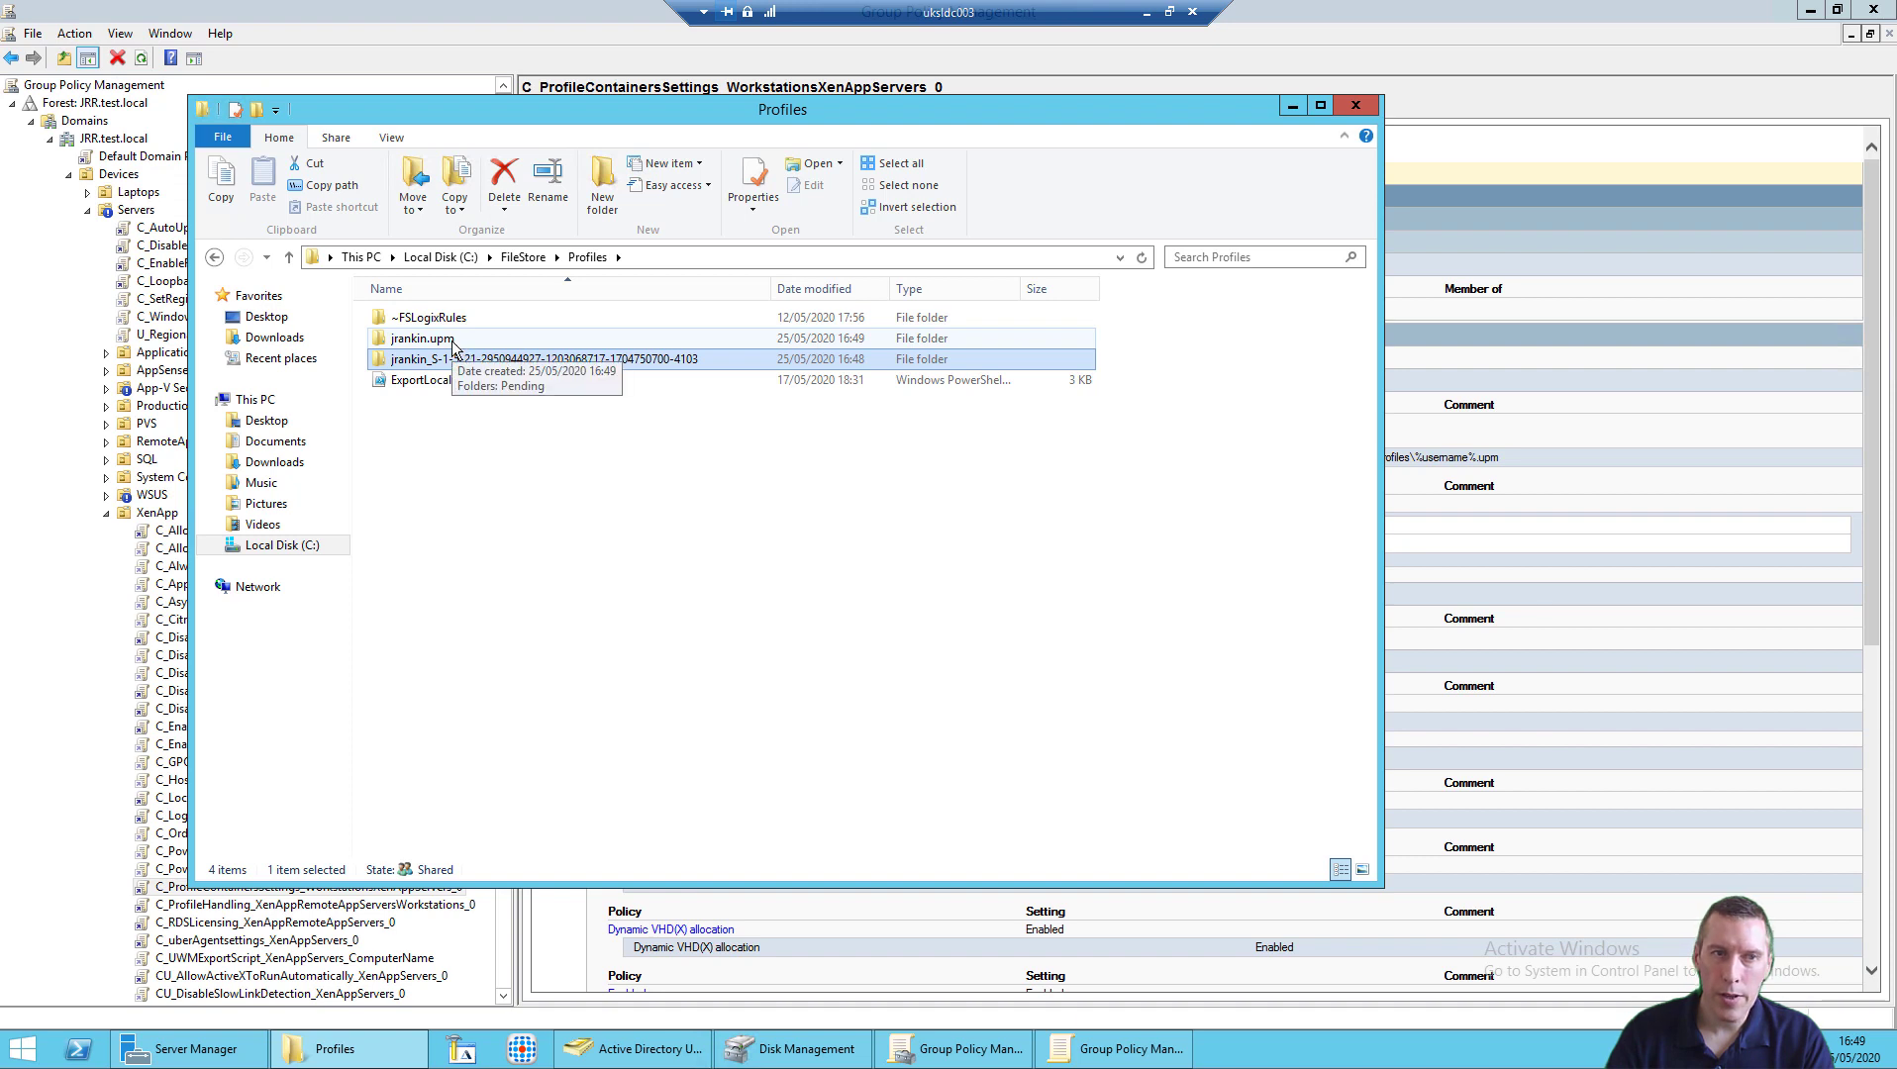
{"action": "double_click", "coordinate": [452, 338]}
{"action": "left_click", "coordinate": [580, 256]}
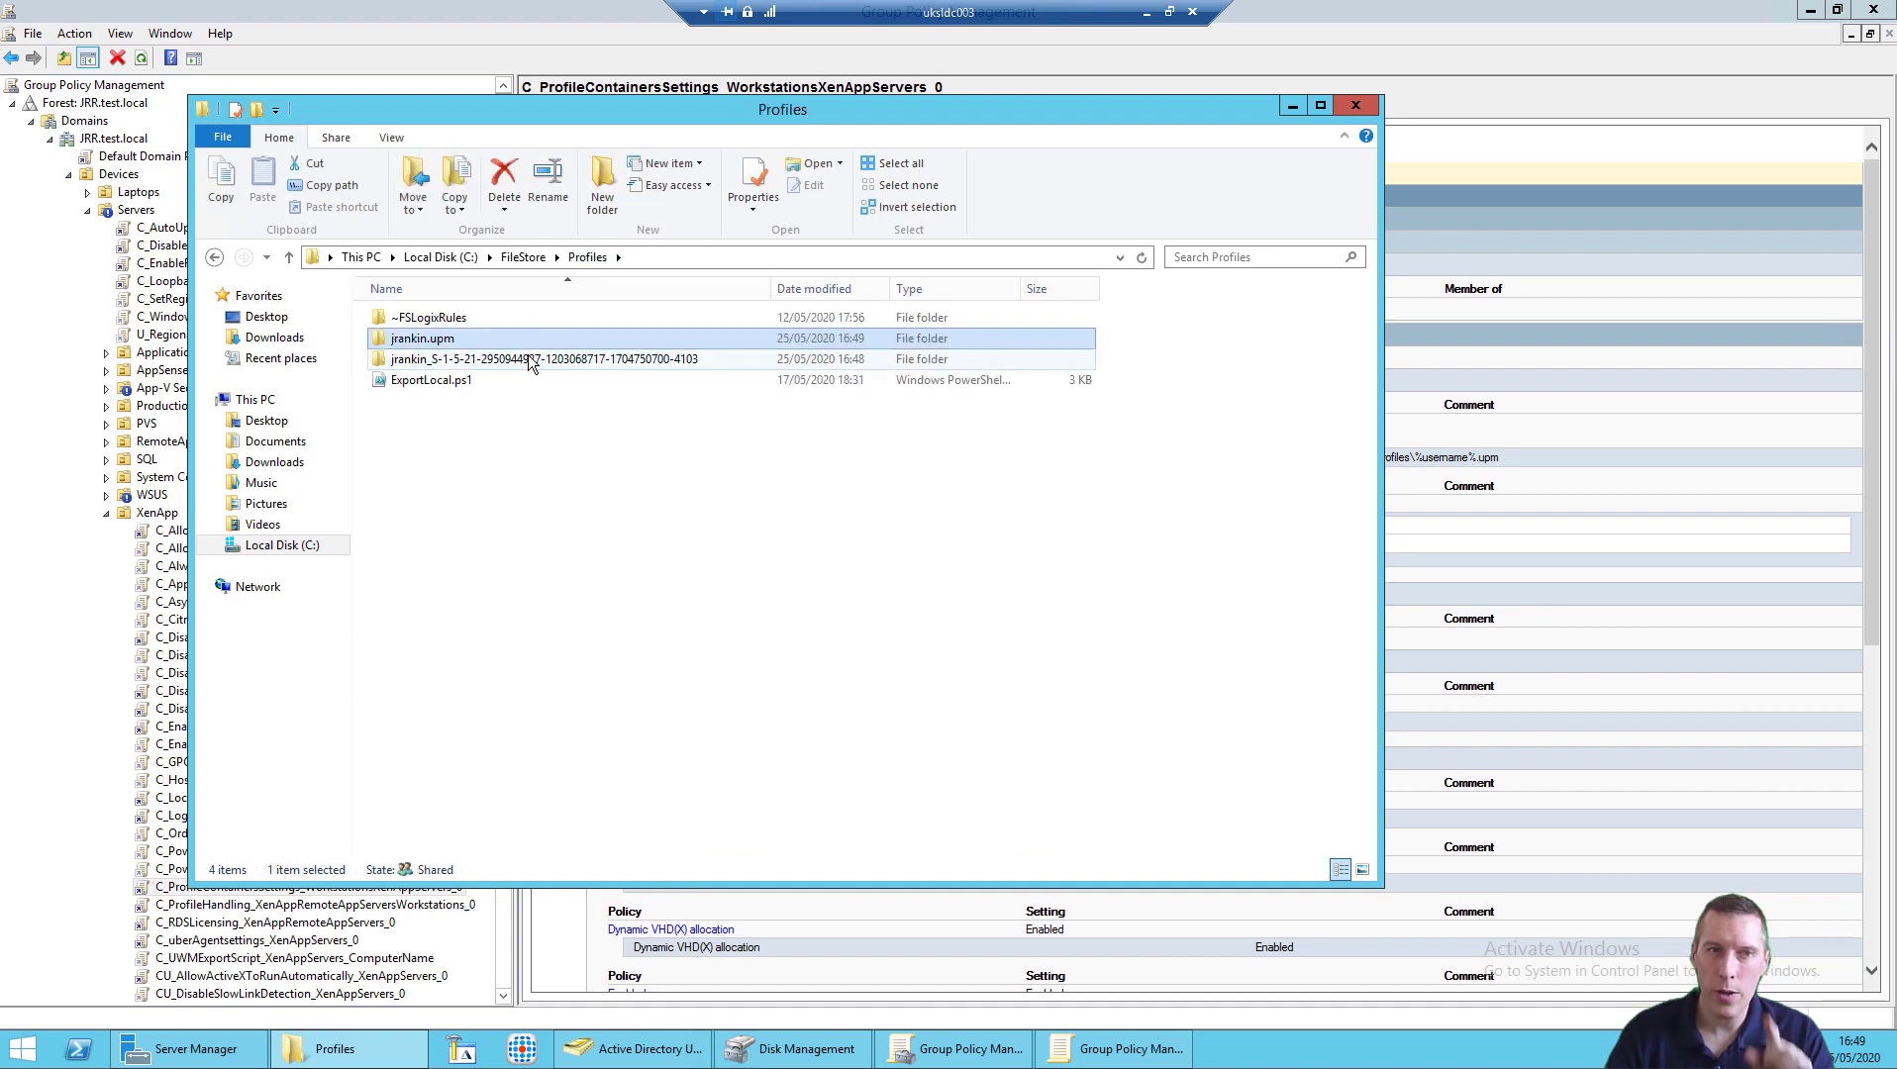
{"action": "mouse_move", "coordinate": [530, 362]}
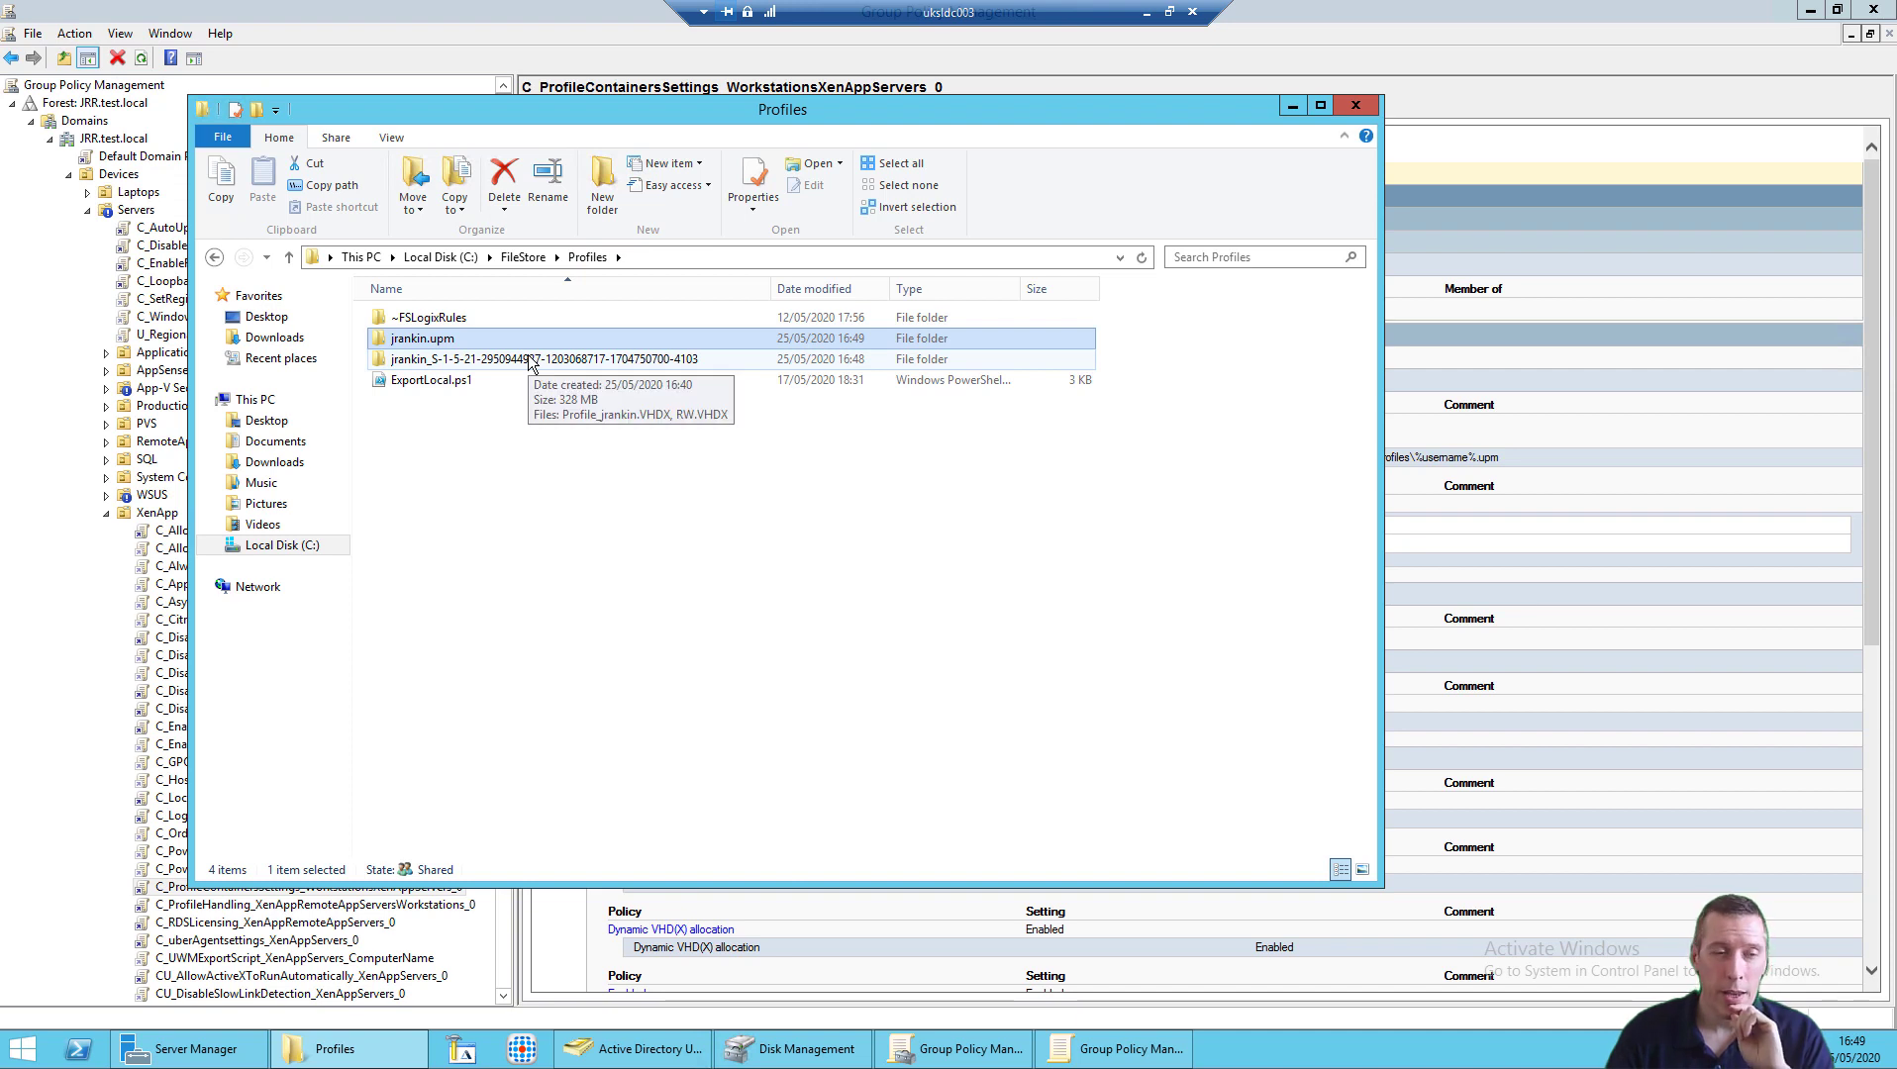
{"action": "double_click", "coordinate": [529, 359]}
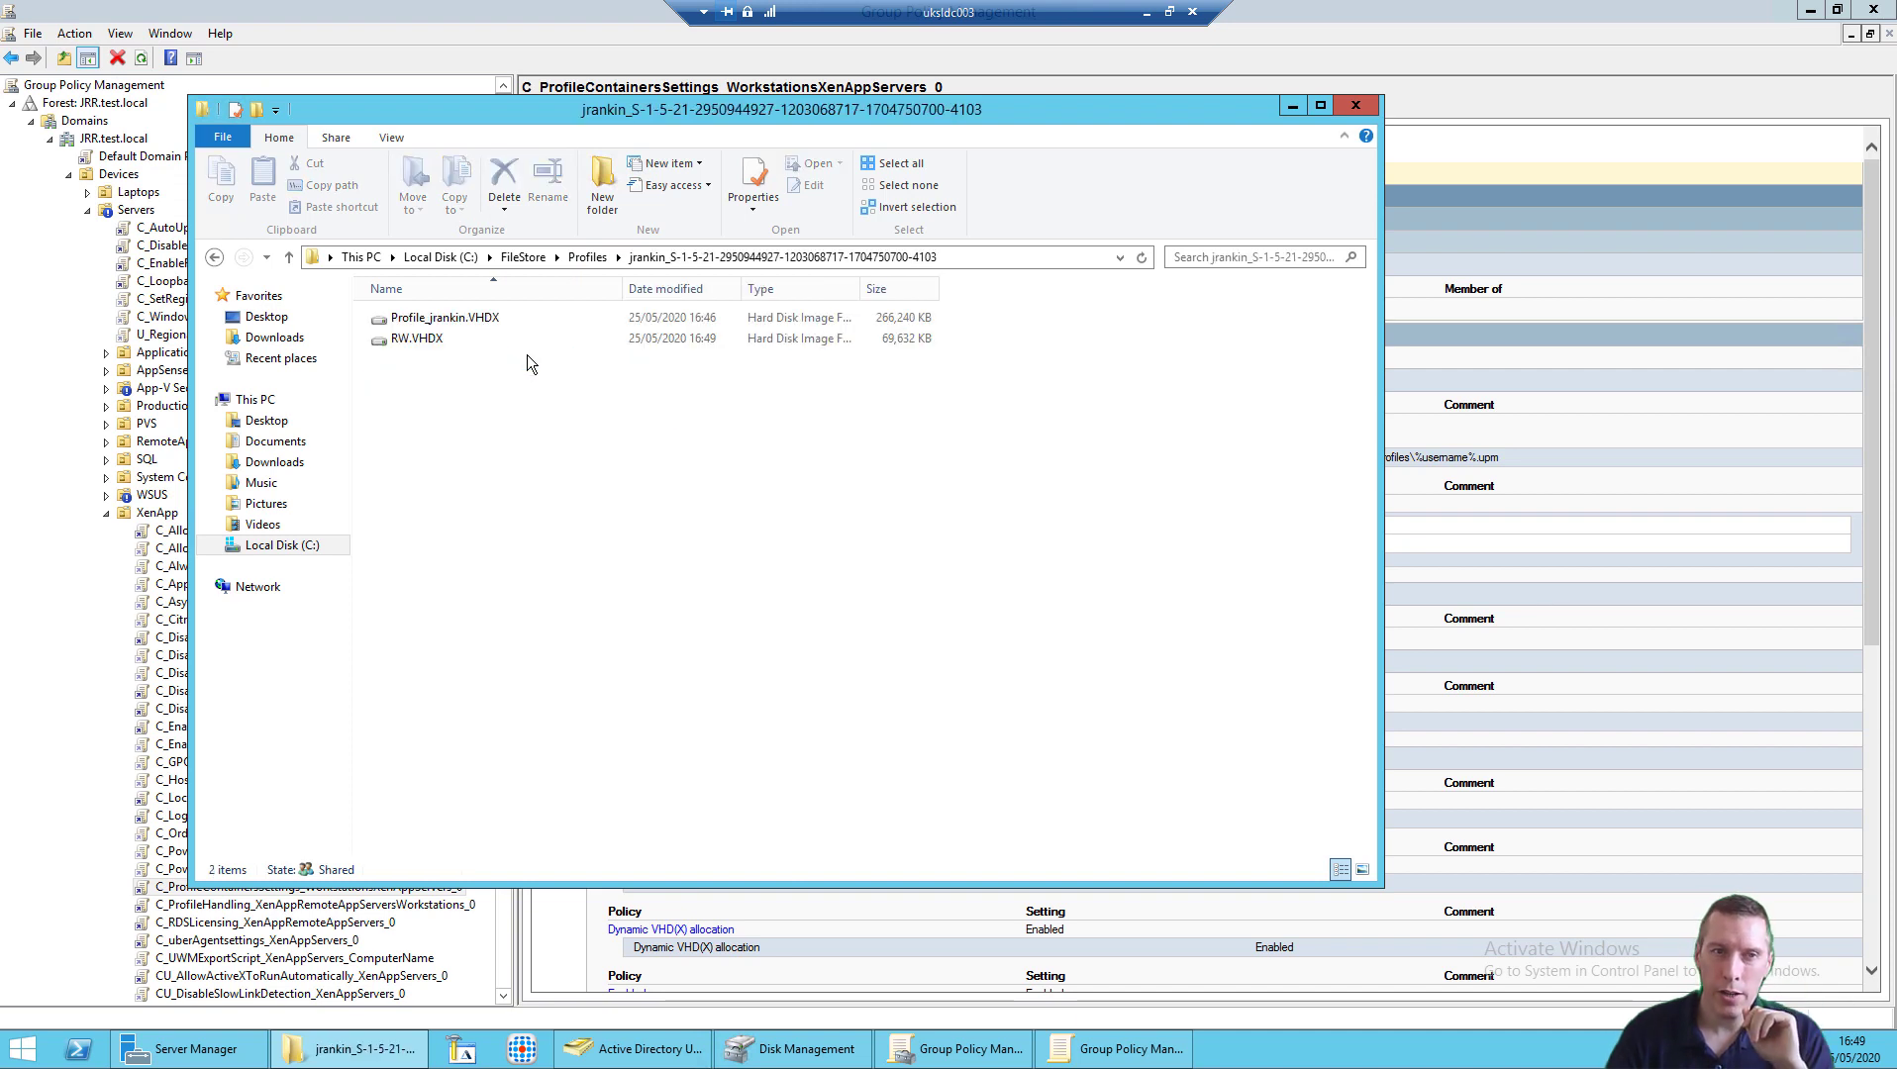
{"action": "left_click", "coordinate": [587, 257]}
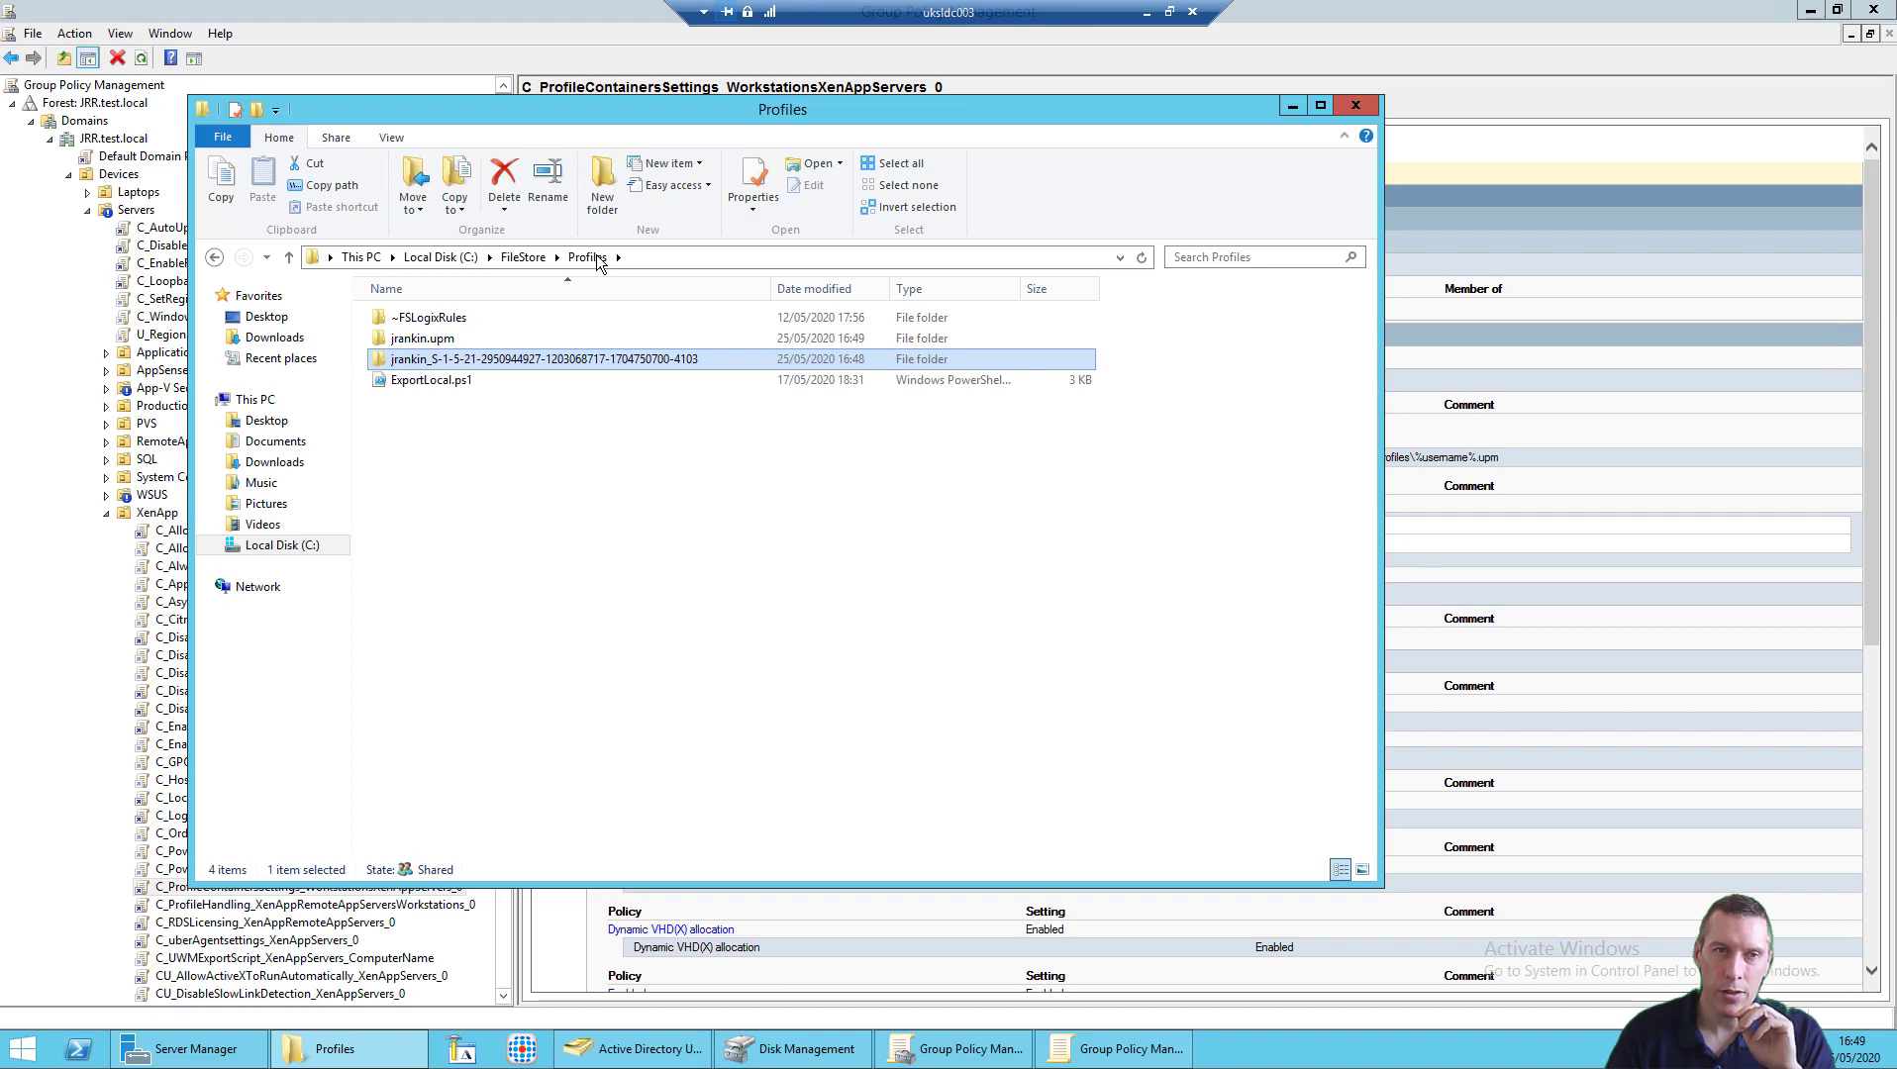
{"action": "left_click", "coordinate": [1146, 14]}
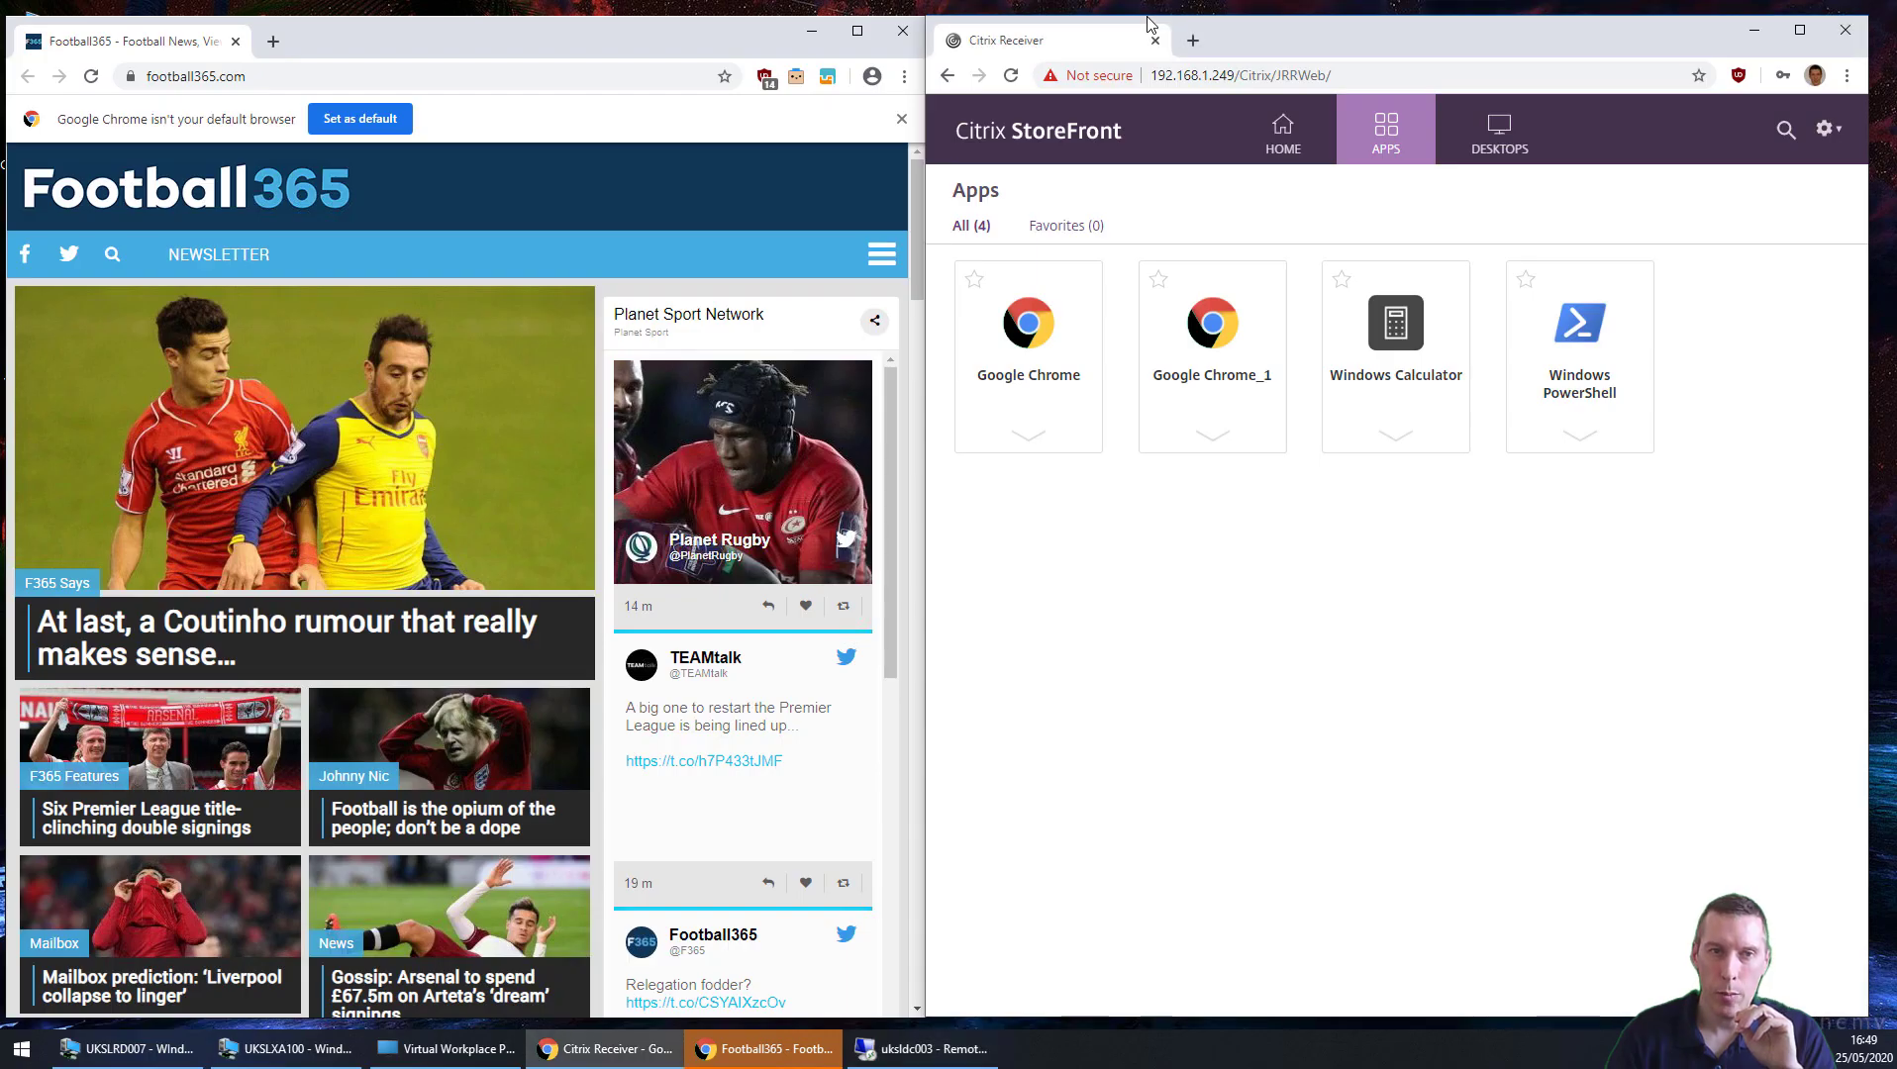
Step: Dismiss the default-browser notice and launch the second published Chrome app, Google Chrome_1
{"action": "left_click", "coordinate": [901, 117]}
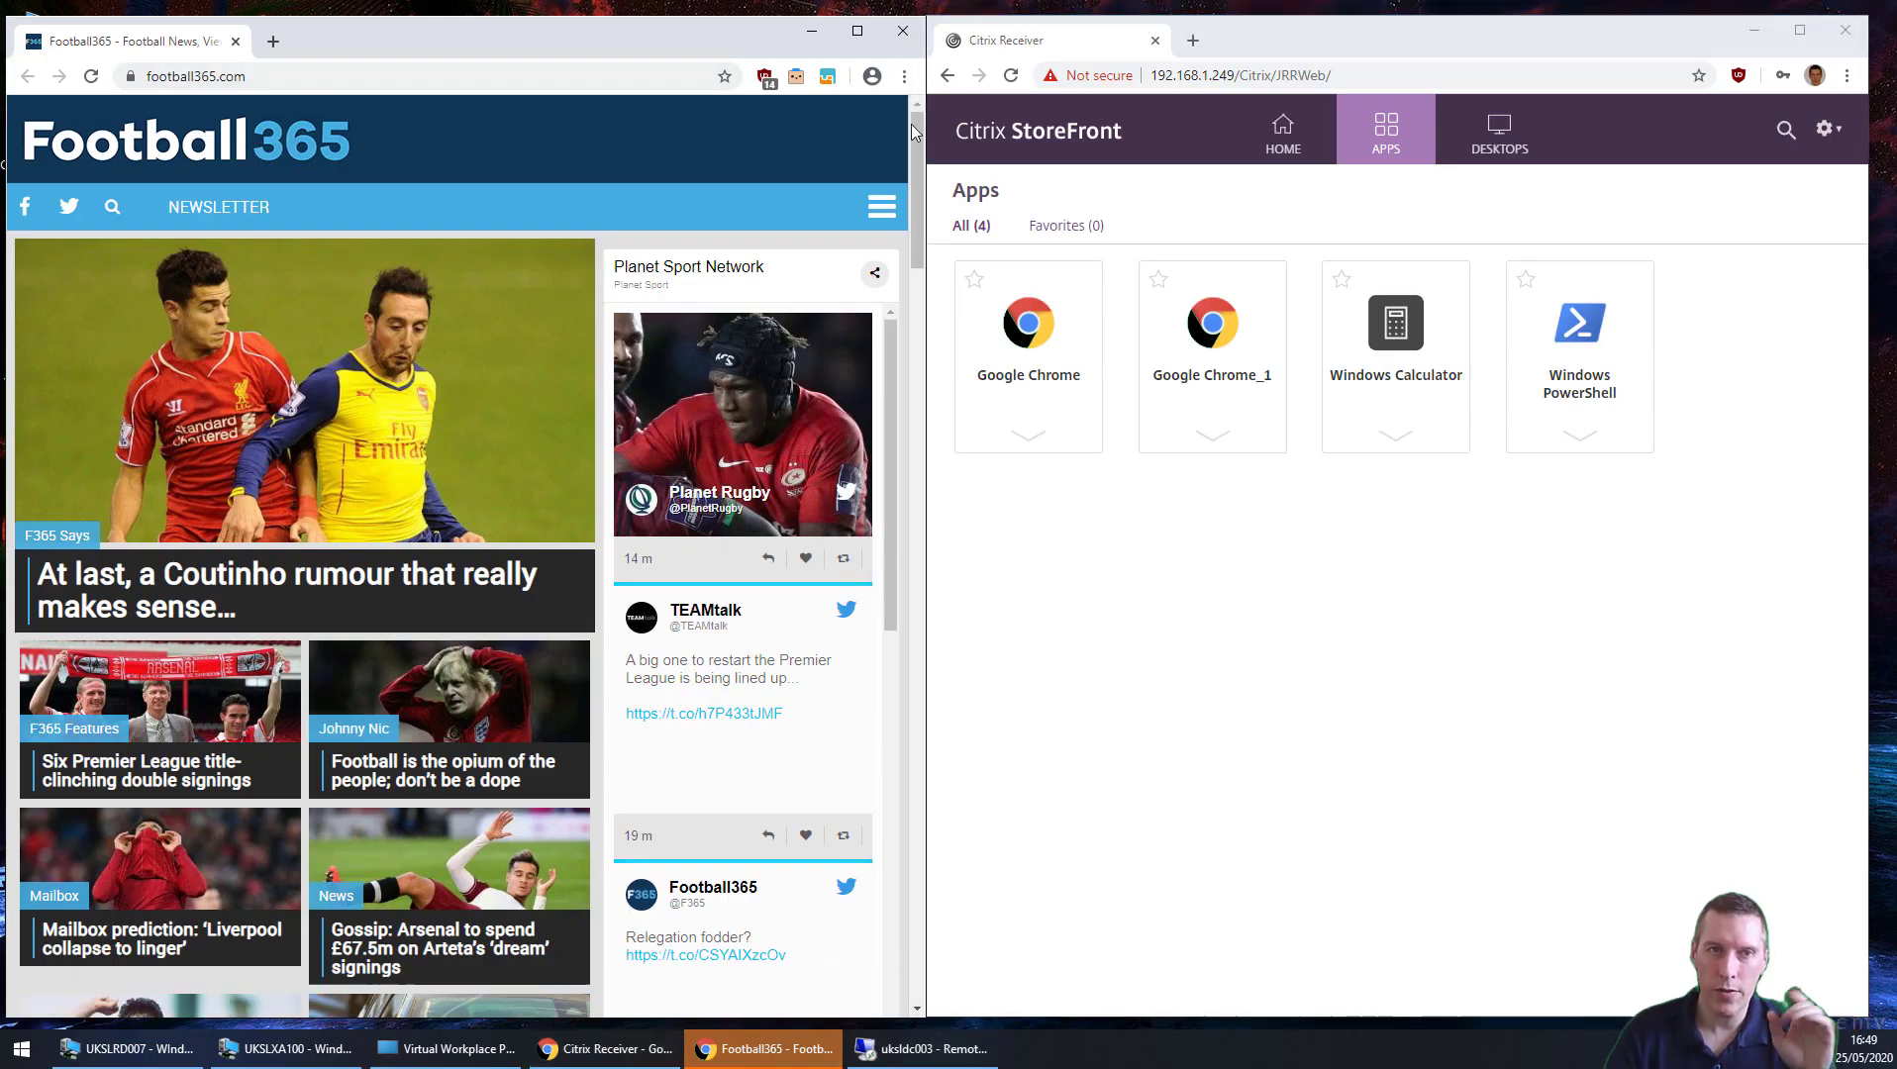
{"action": "left_click", "coordinate": [1212, 336]}
{"action": "left_click", "coordinate": [1463, 219]}
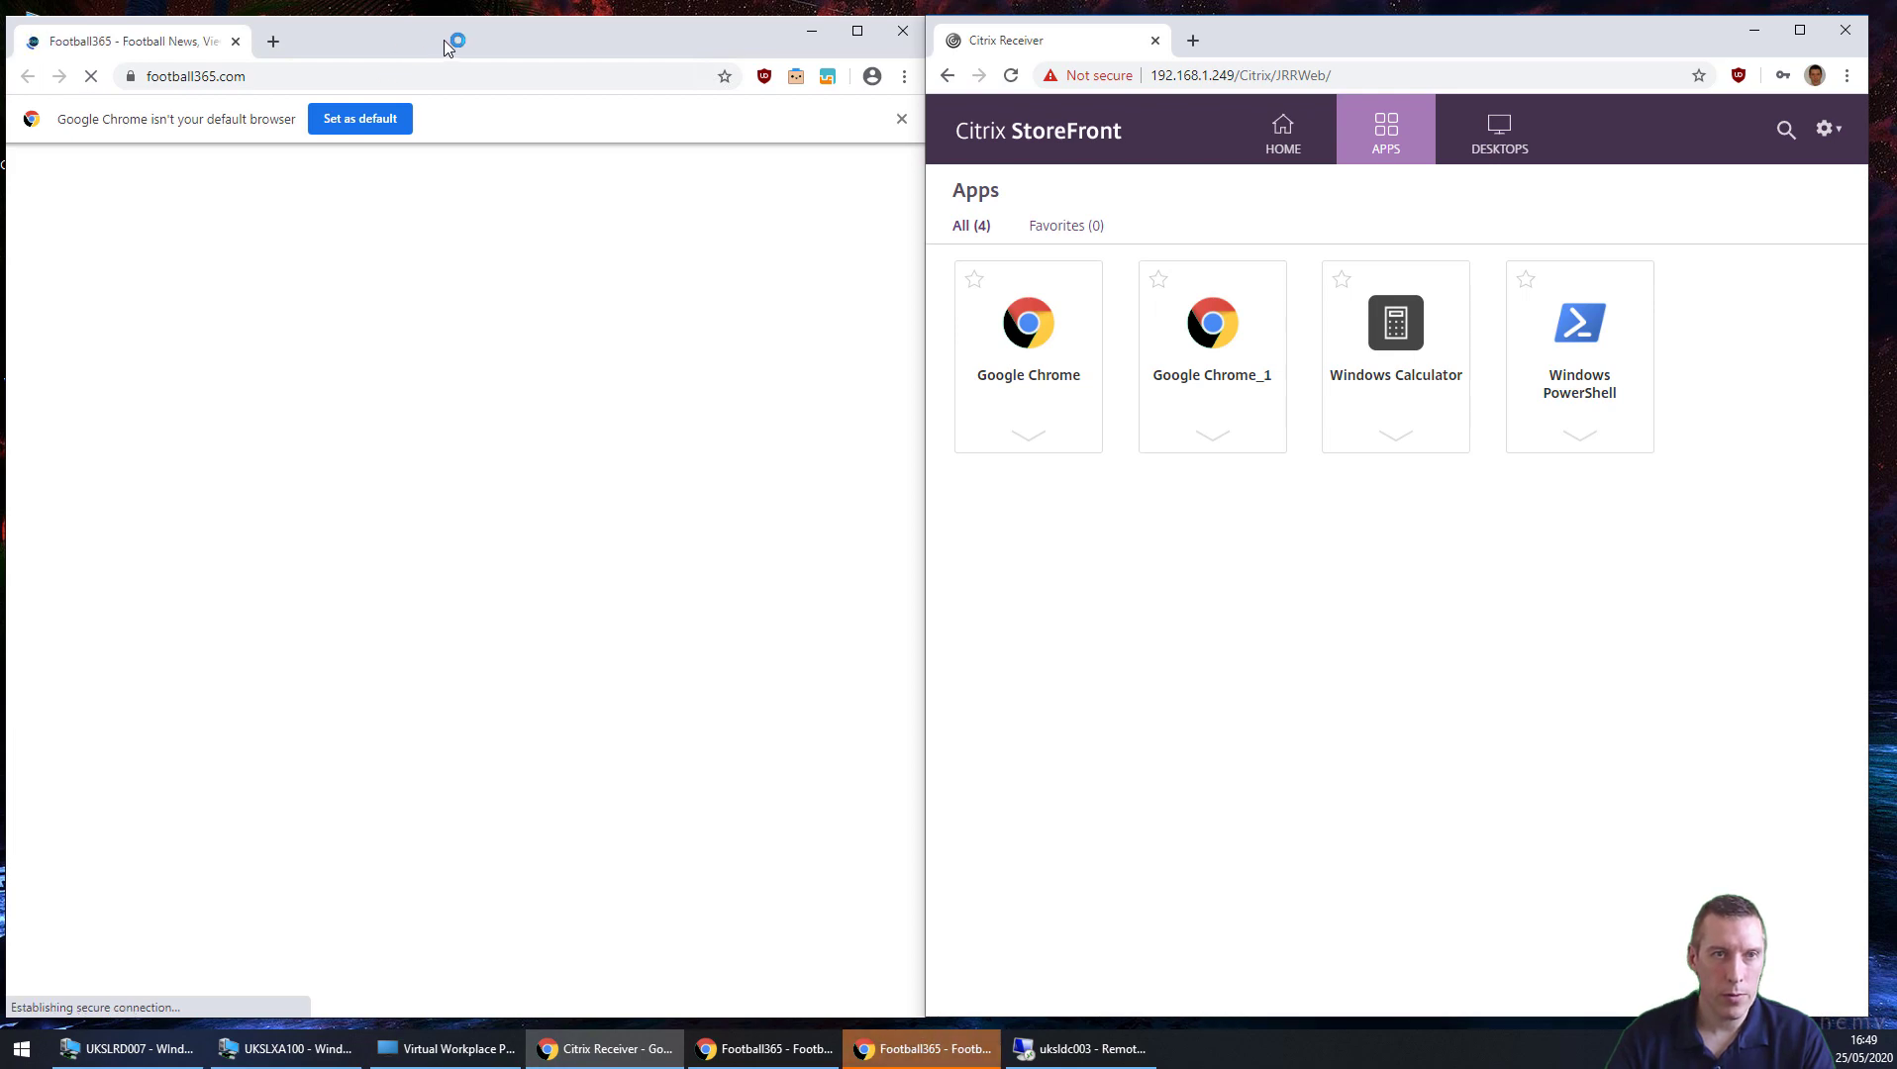
Step: Move the first Football365 Chrome window aside and close it
{"action": "left_click_drag", "start_coordinate": [444, 47], "coordinate": [1214, 45]}
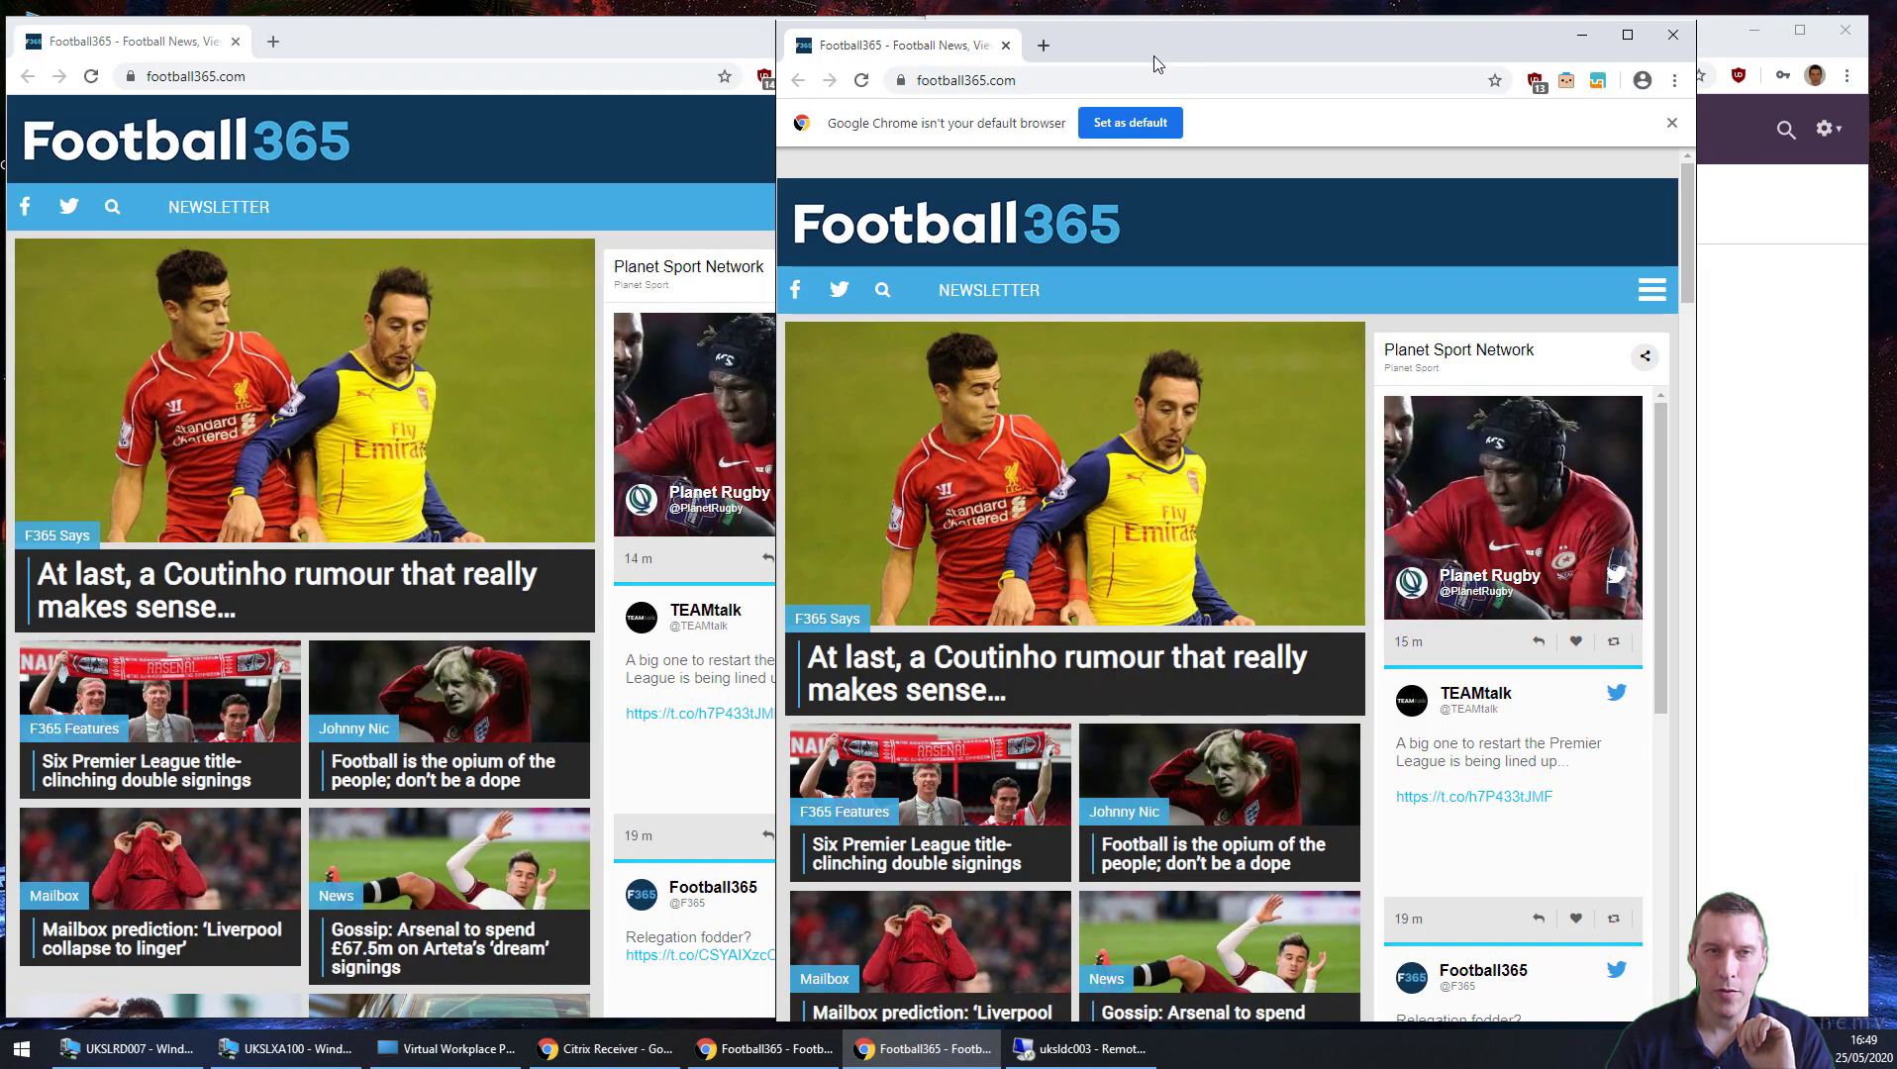
{"action": "left_click", "coordinate": [720, 38]}
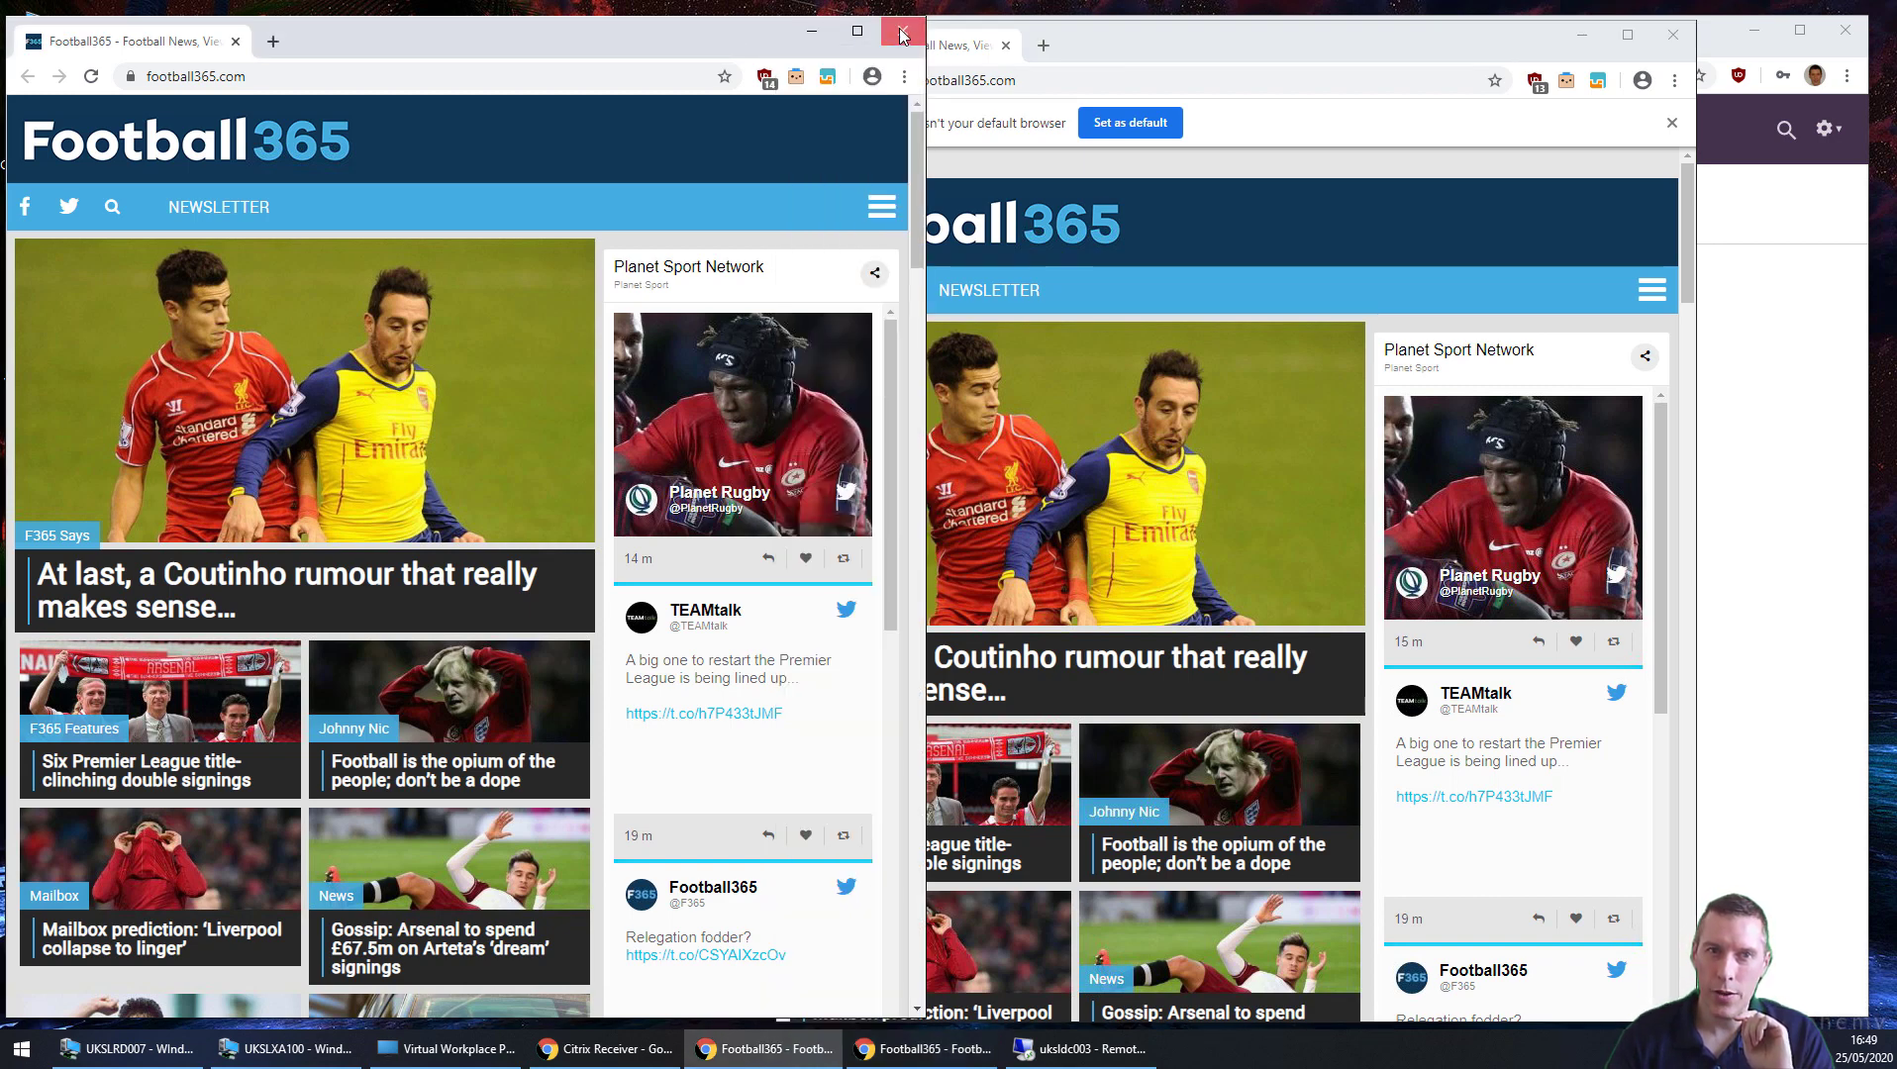
{"action": "left_click", "coordinate": [902, 37]}
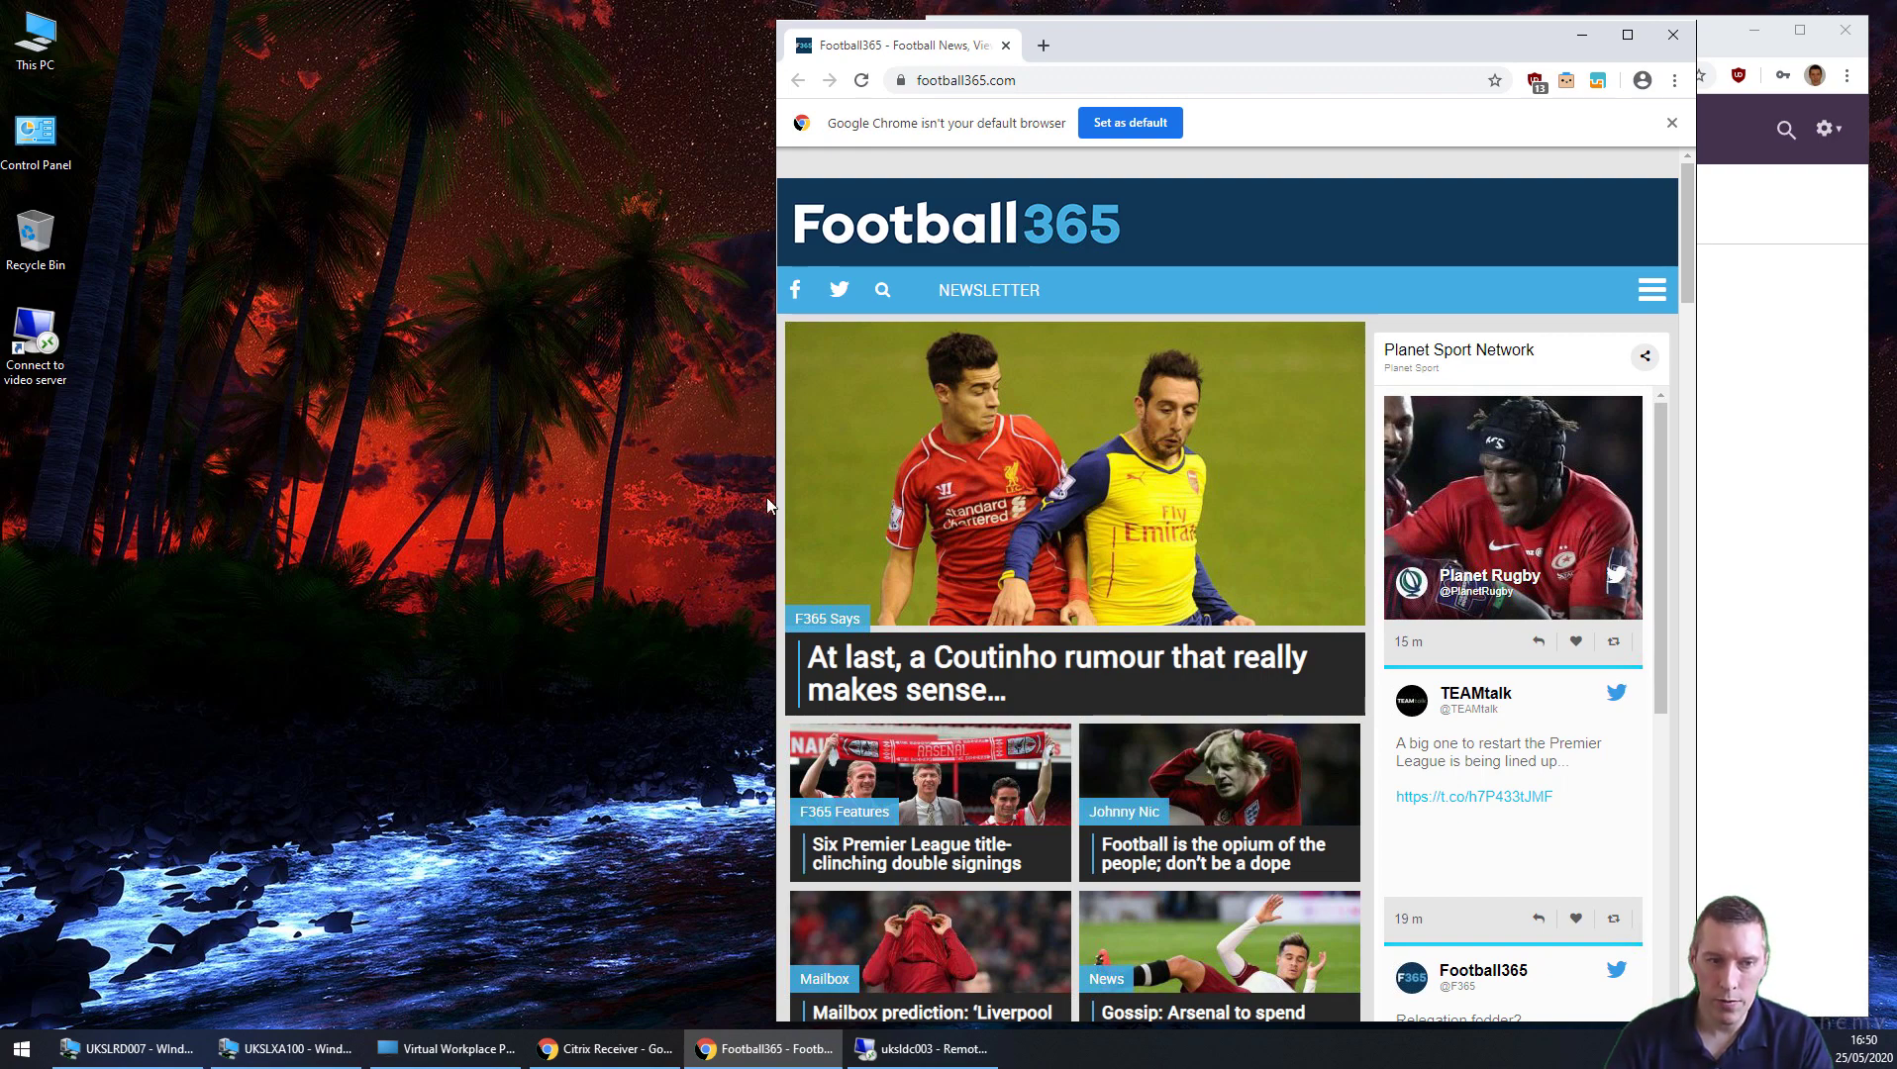
Step: In the file server session, open the user's .upm folder and select UPM_Profile
{"action": "left_click", "coordinate": [879, 1048]}
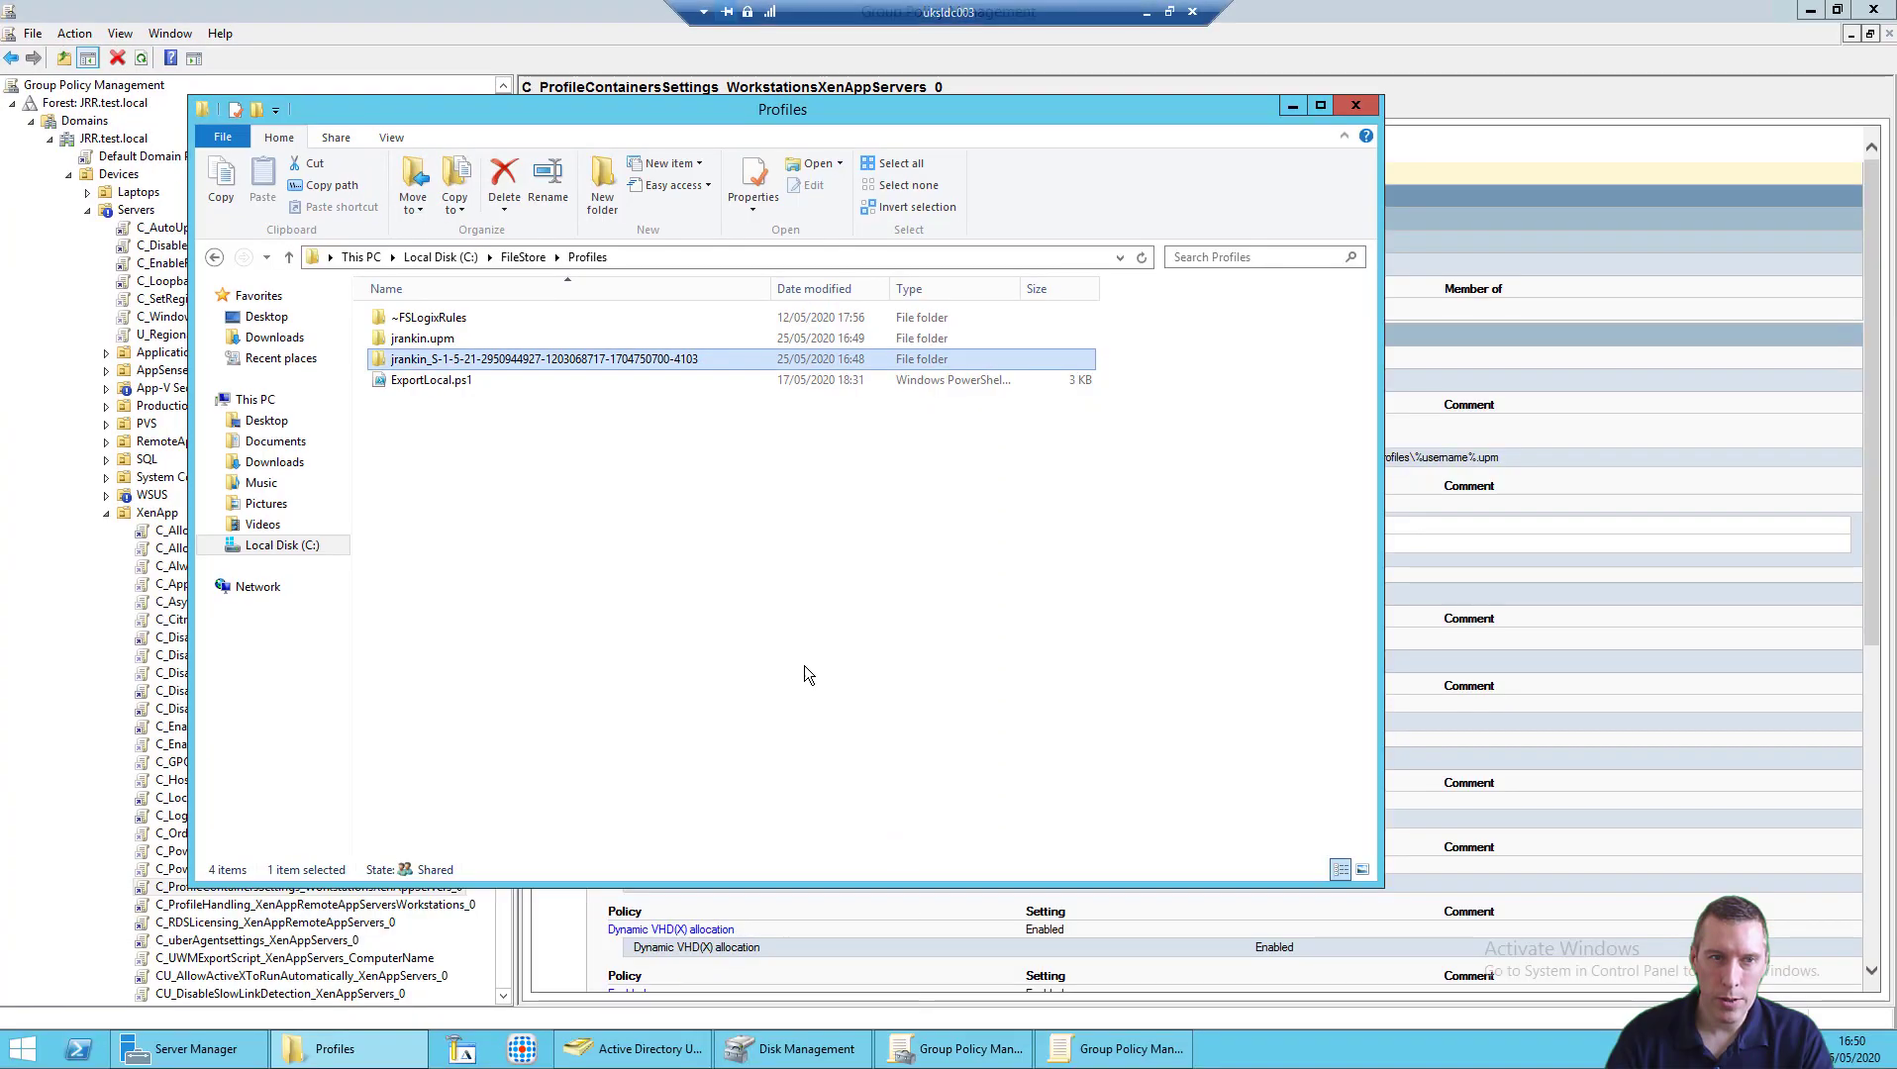
{"action": "double_click", "coordinate": [458, 342]}
{"action": "left_click", "coordinate": [439, 344]}
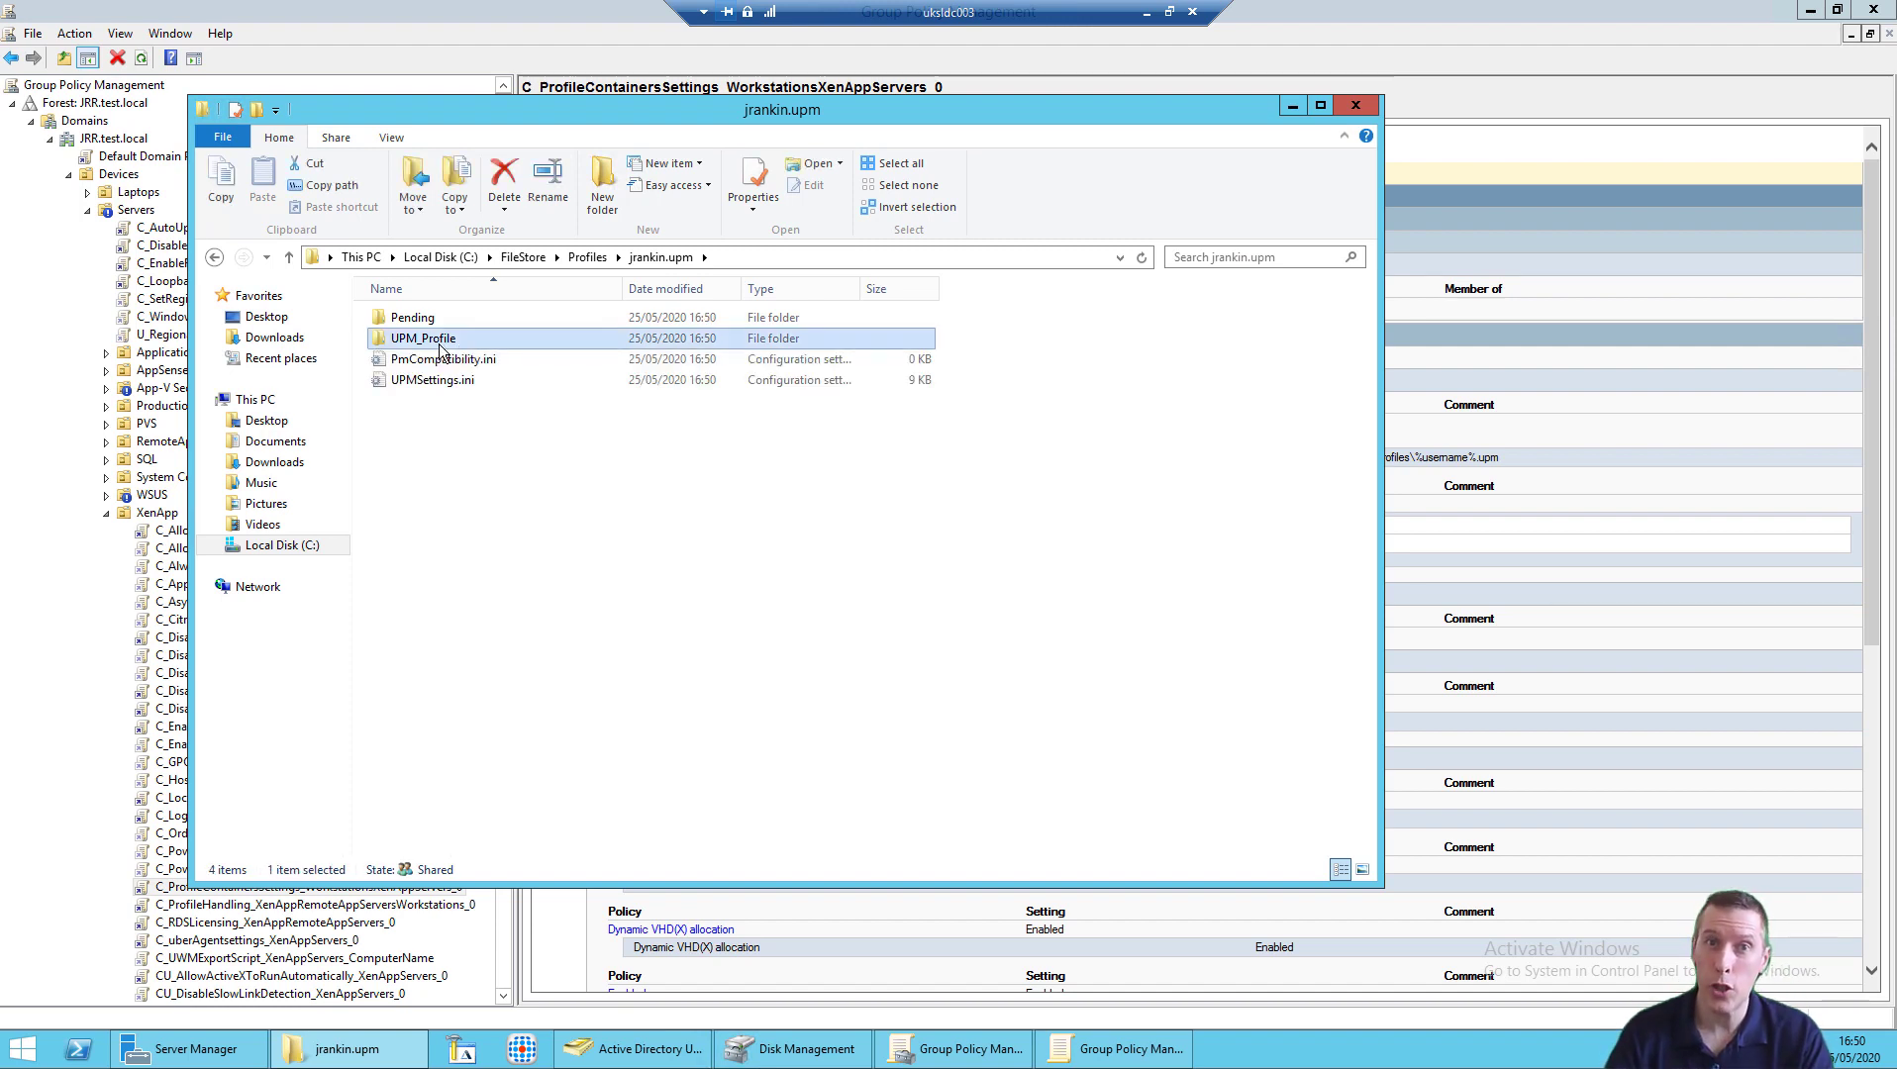
Step: Search 'the register' in Chrome and open The Register website
{"action": "left_click", "coordinate": [1145, 11]}
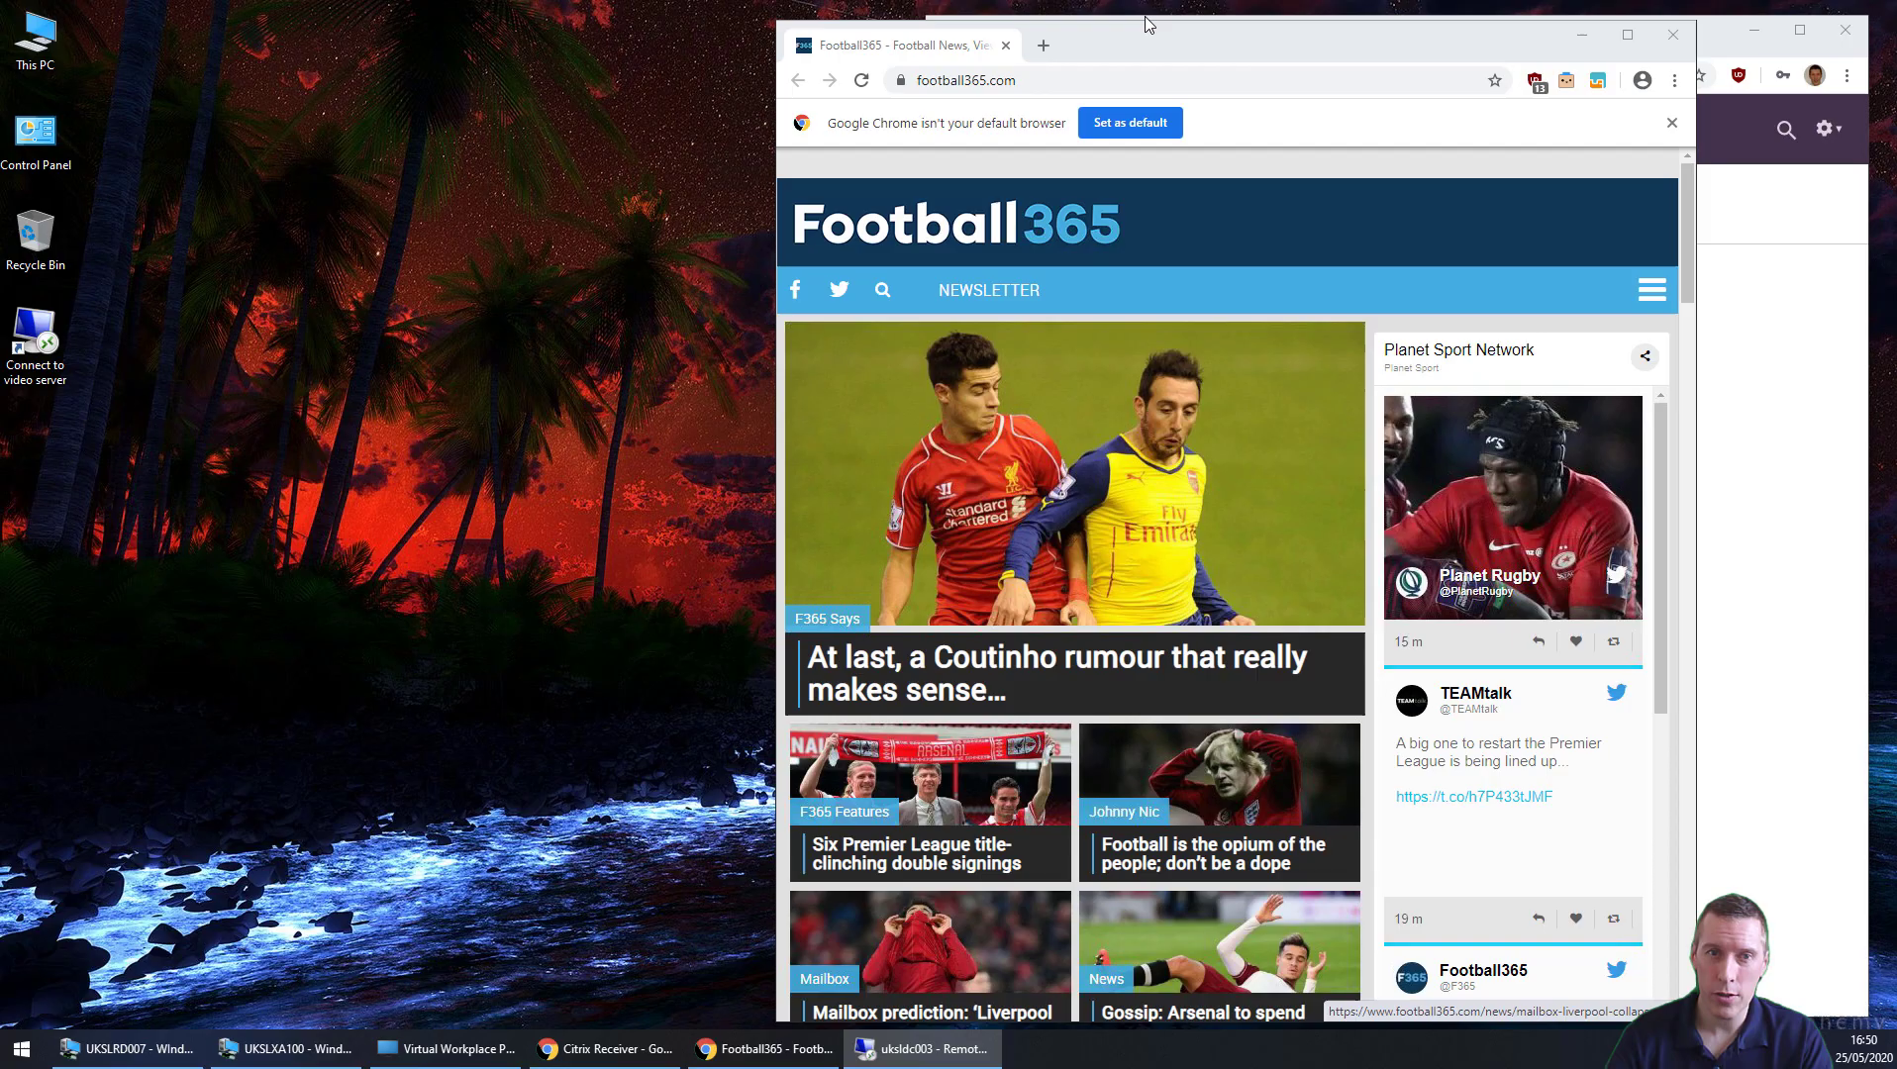
{"action": "left_click", "coordinate": [1086, 79]}
{"action": "type", "text": "t"}
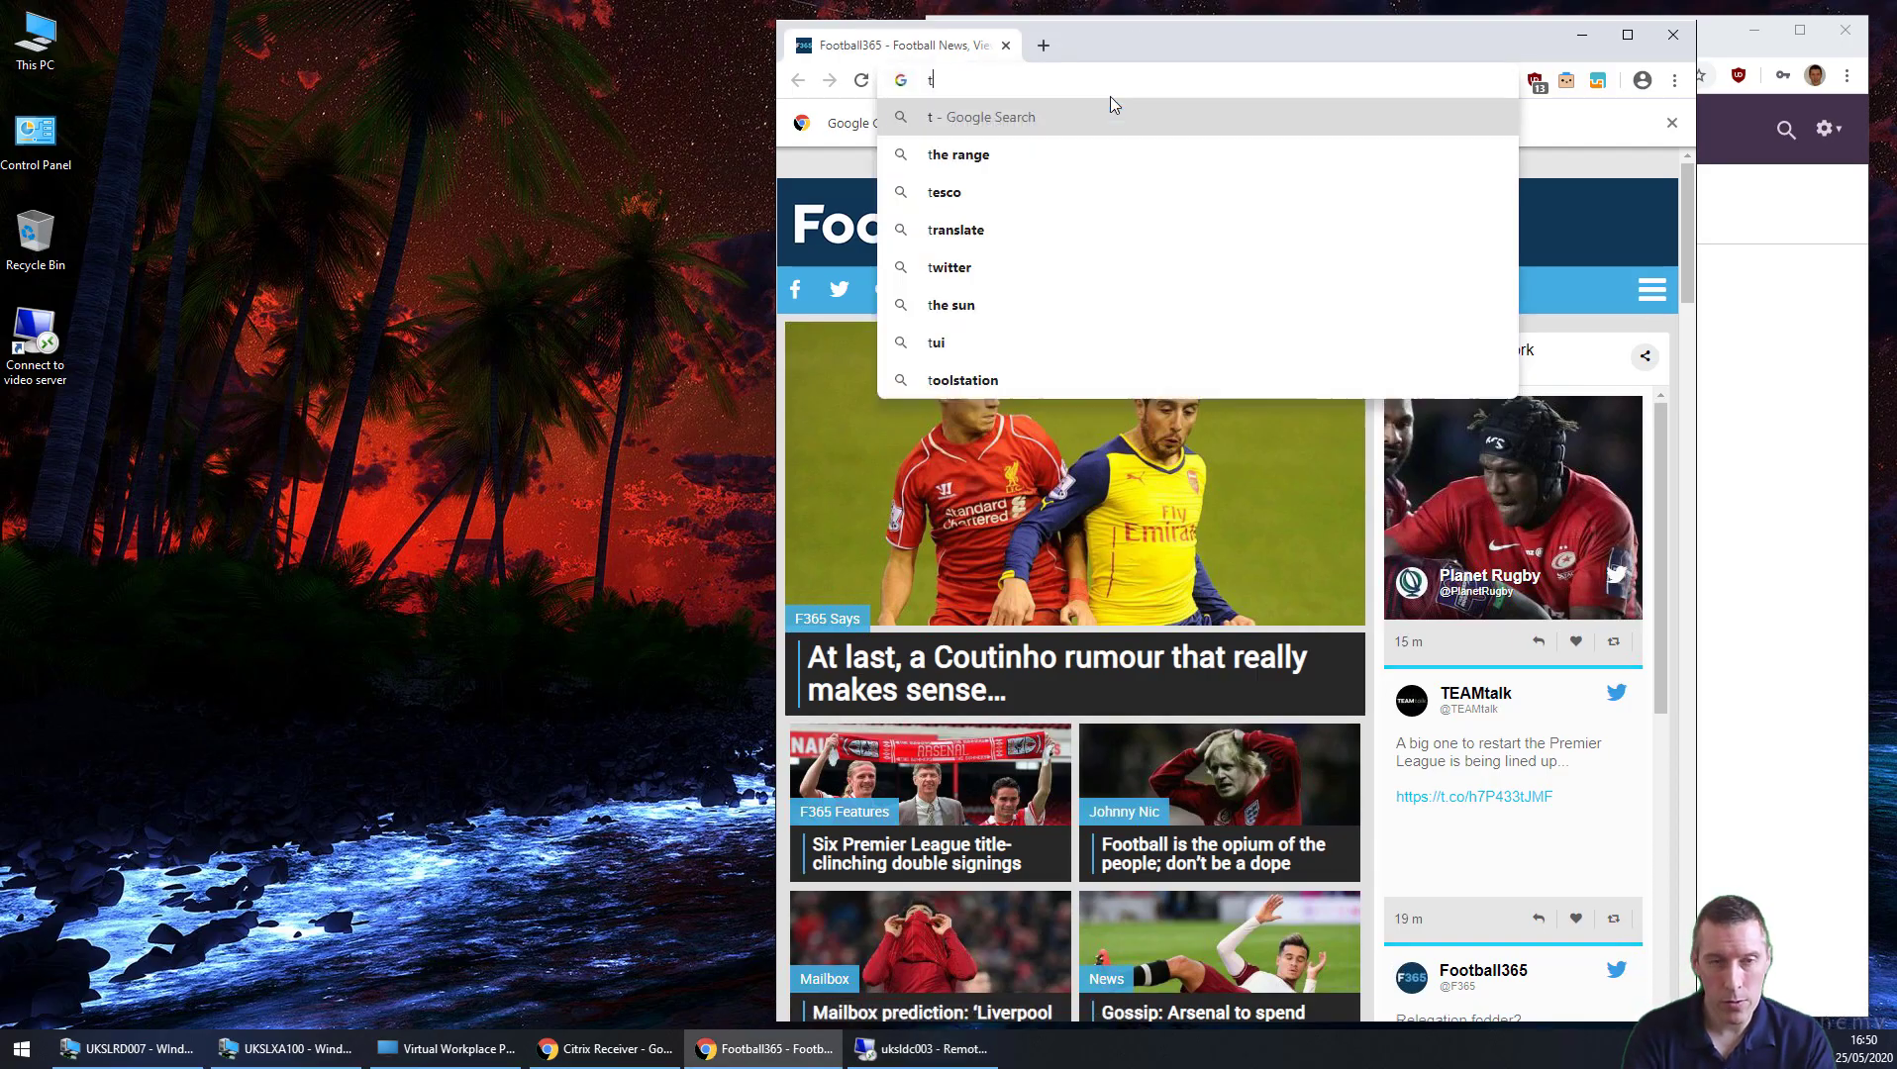
{"action": "type", "text": "he register"}
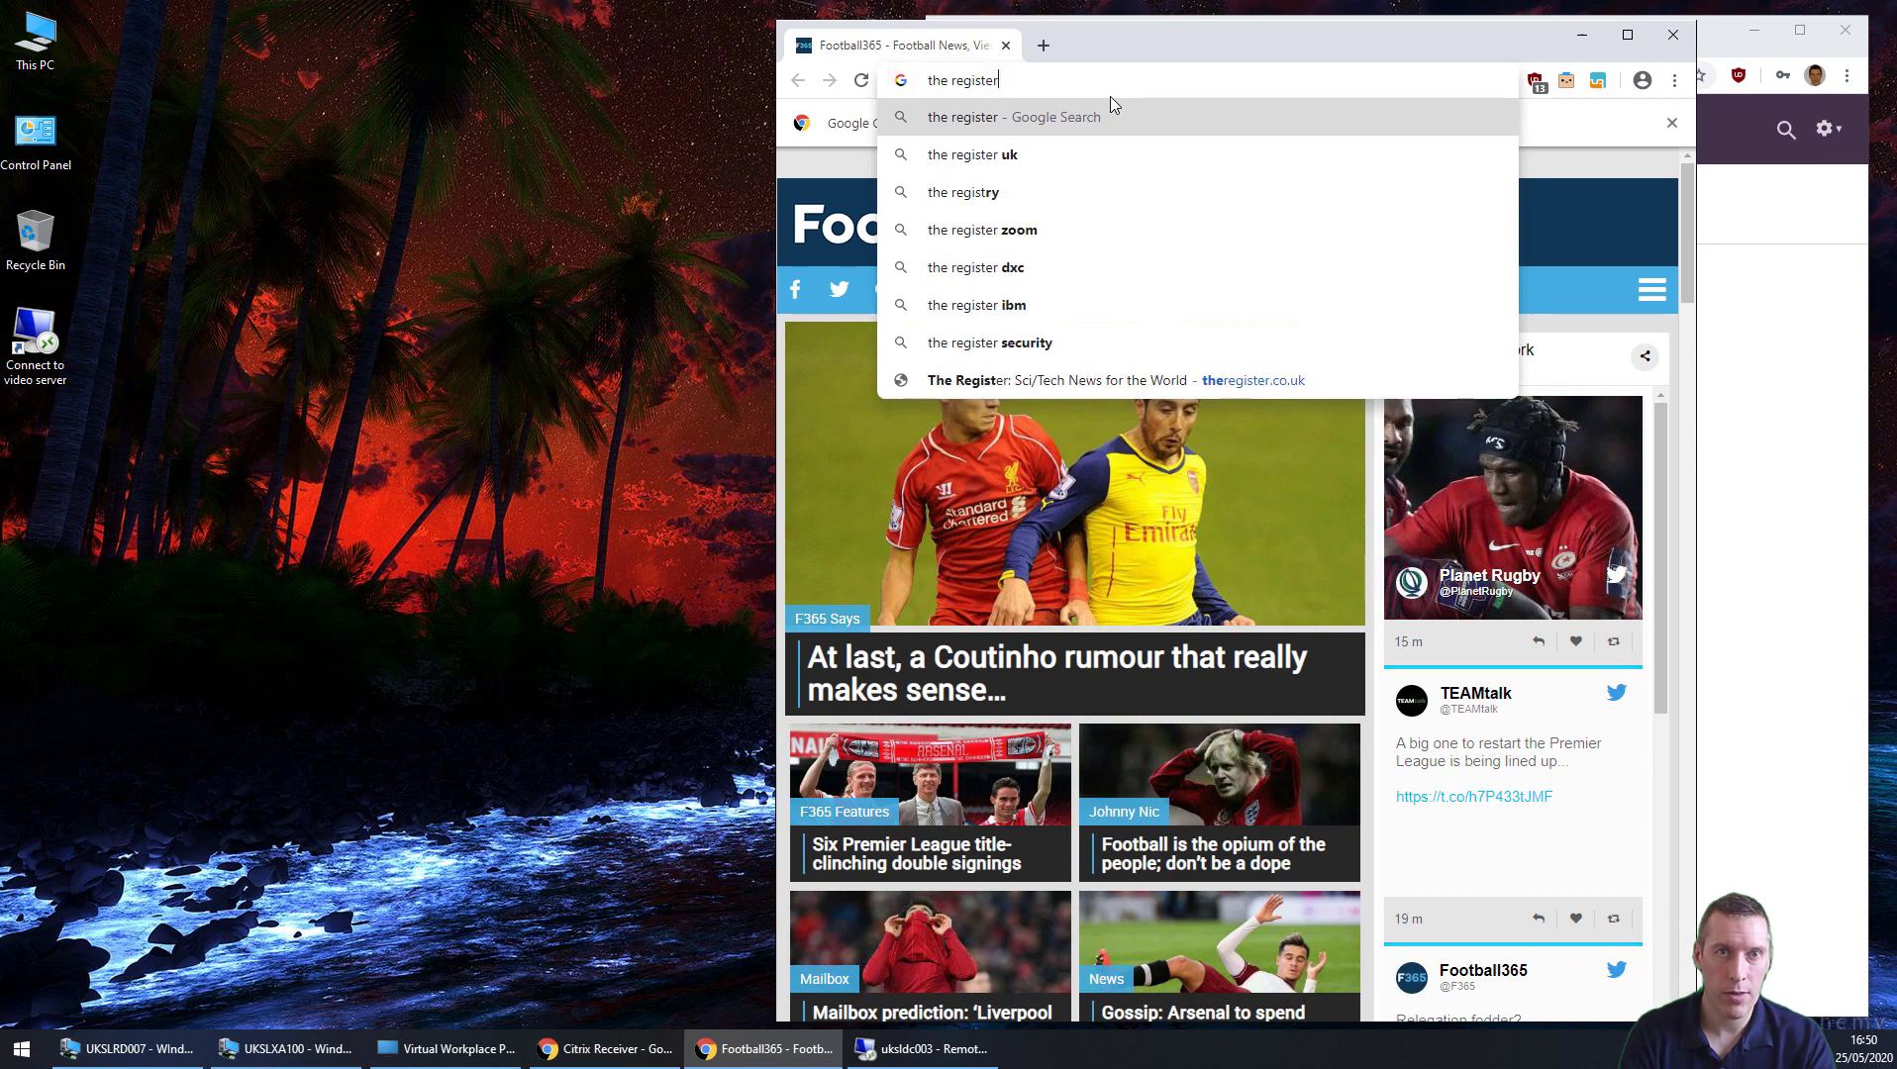
{"action": "key", "text": "Return"}
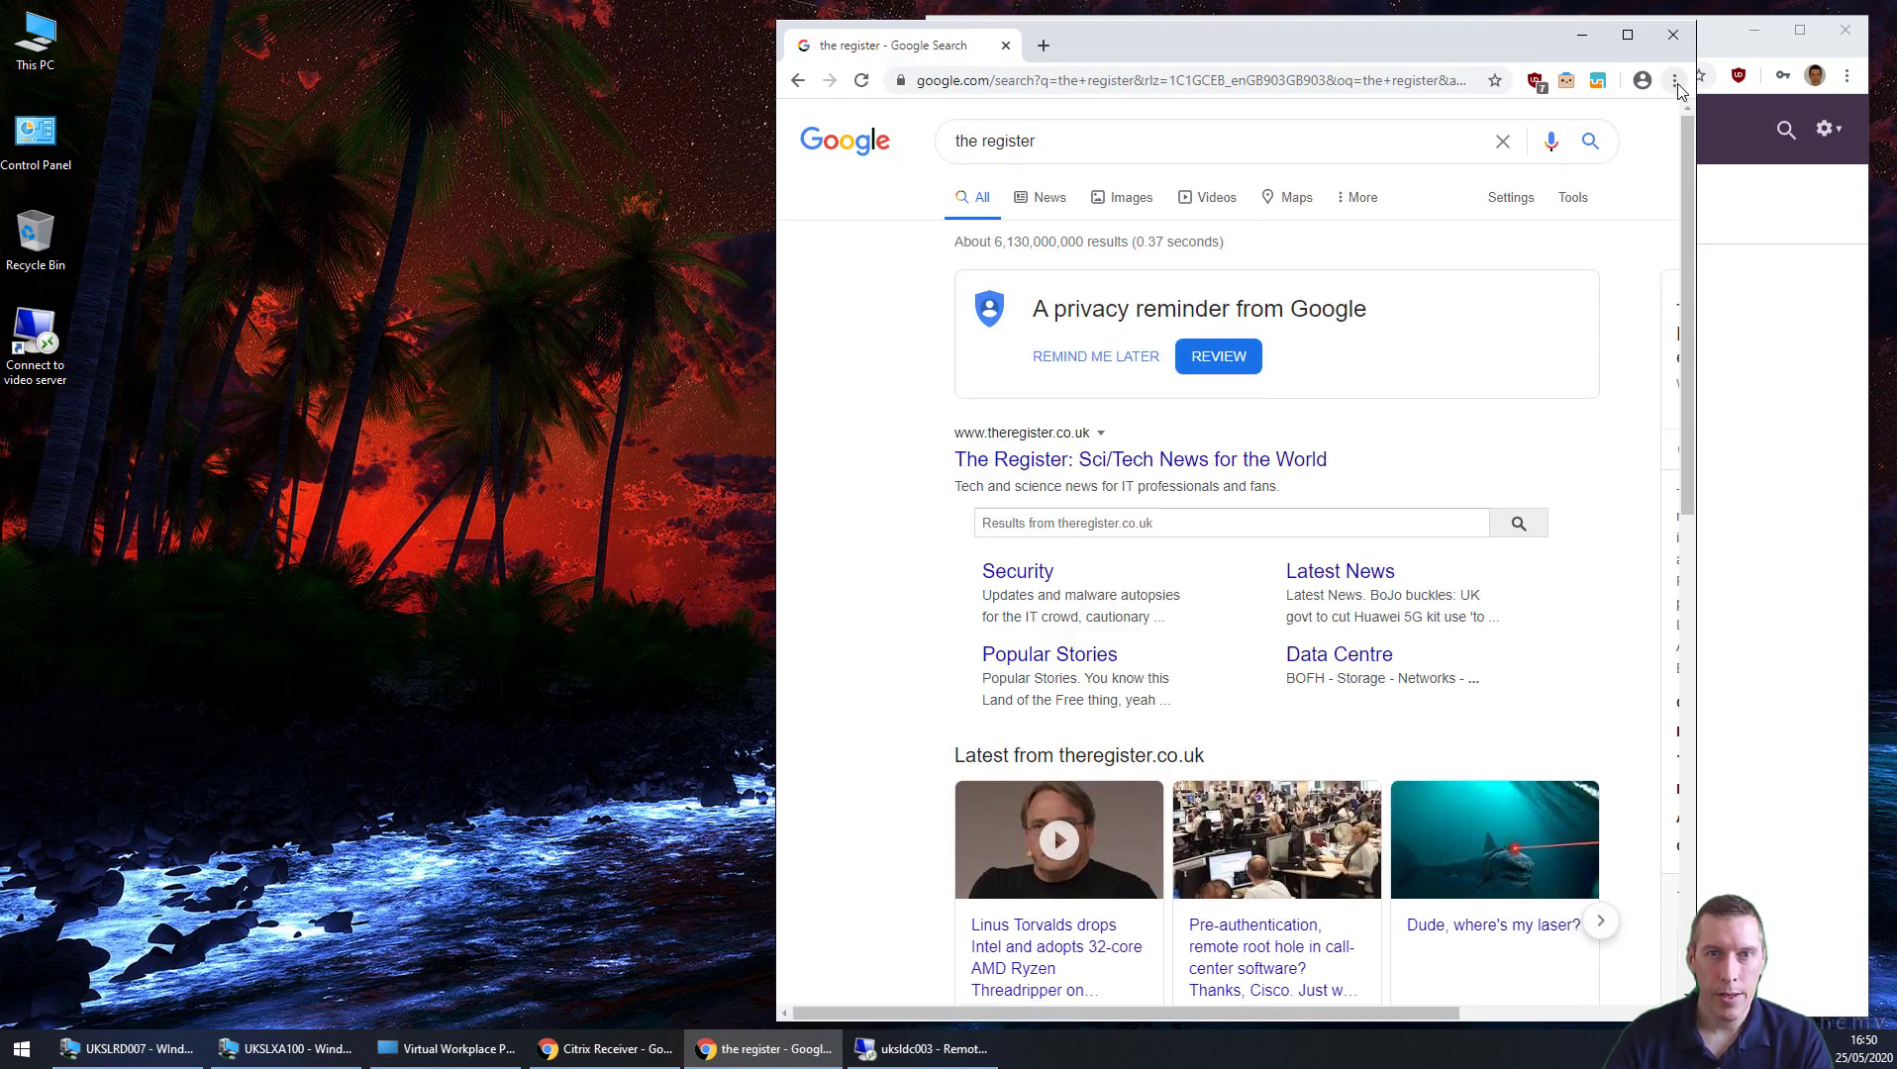
{"action": "left_click", "coordinate": [1100, 461]}
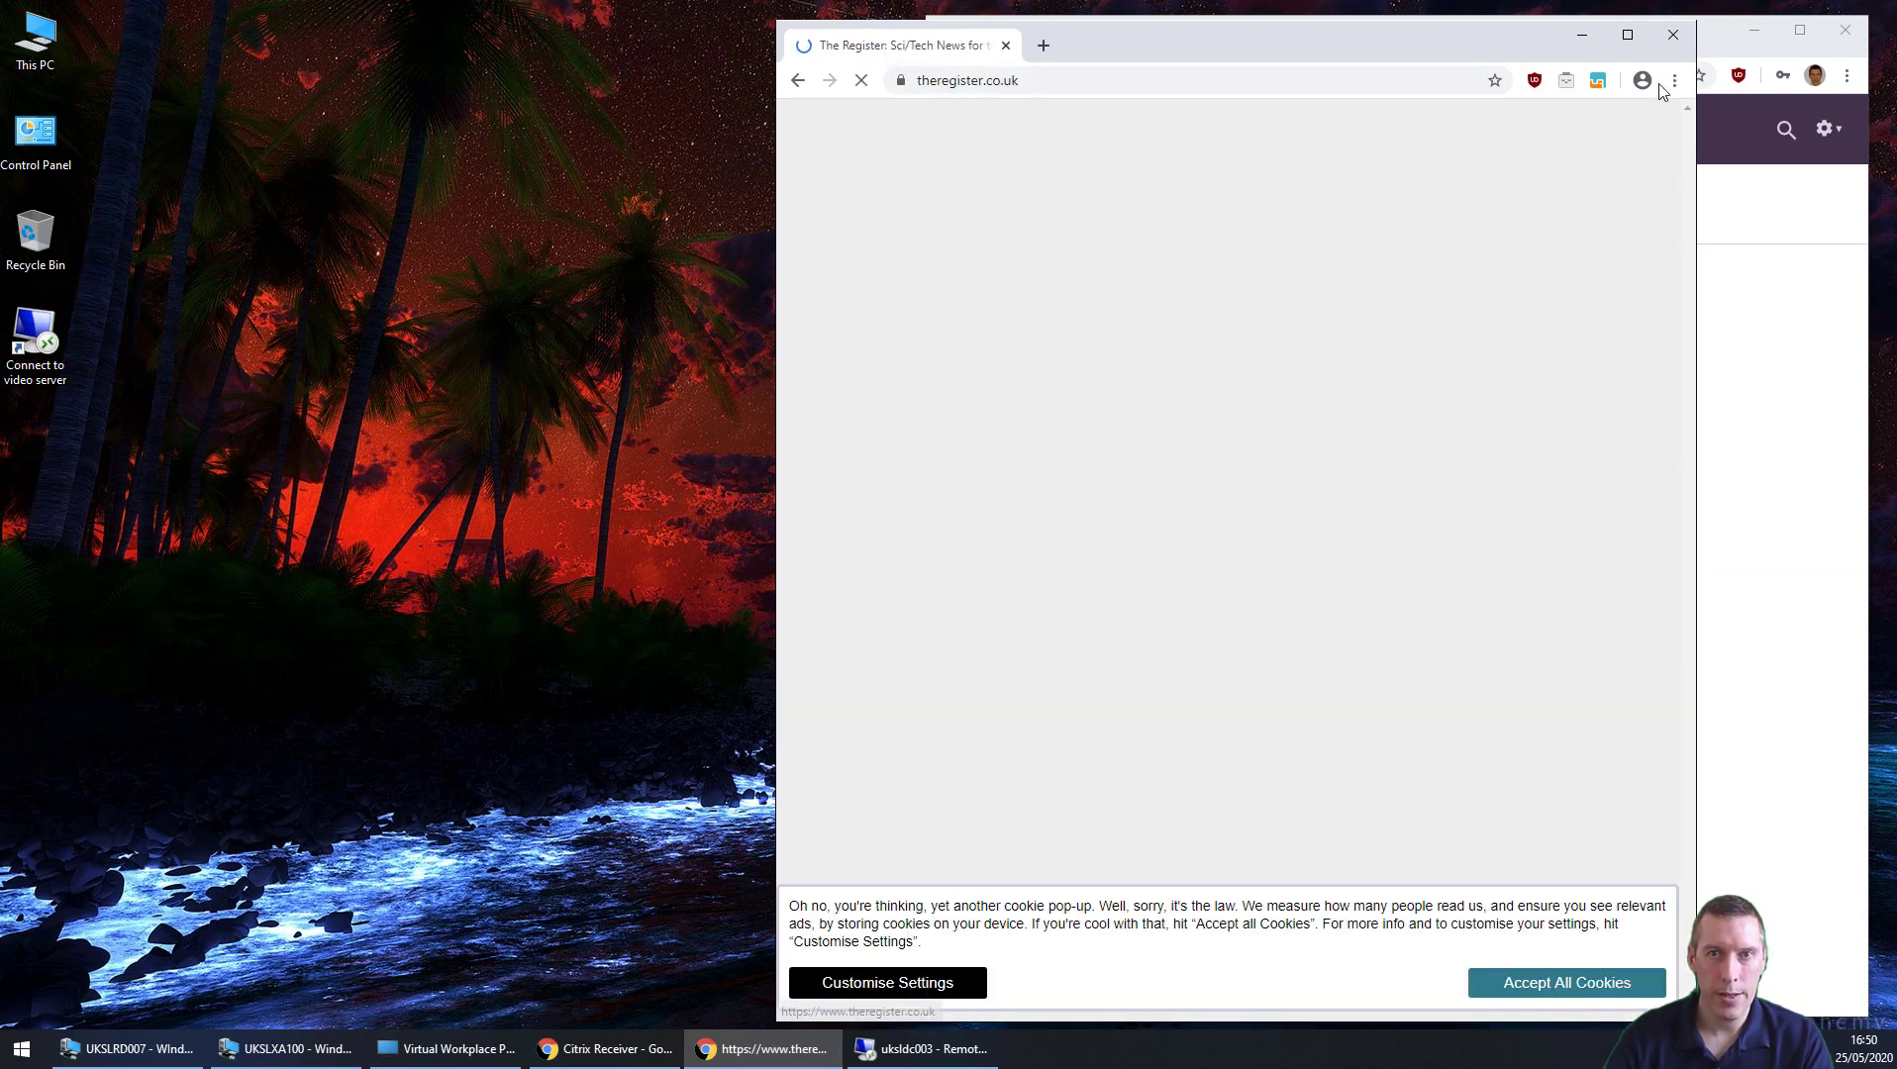
Step: Set Chrome's On startup to use the current pages, then close Chrome
{"action": "left_click", "coordinate": [1671, 83]}
{"action": "left_click", "coordinate": [1560, 421]}
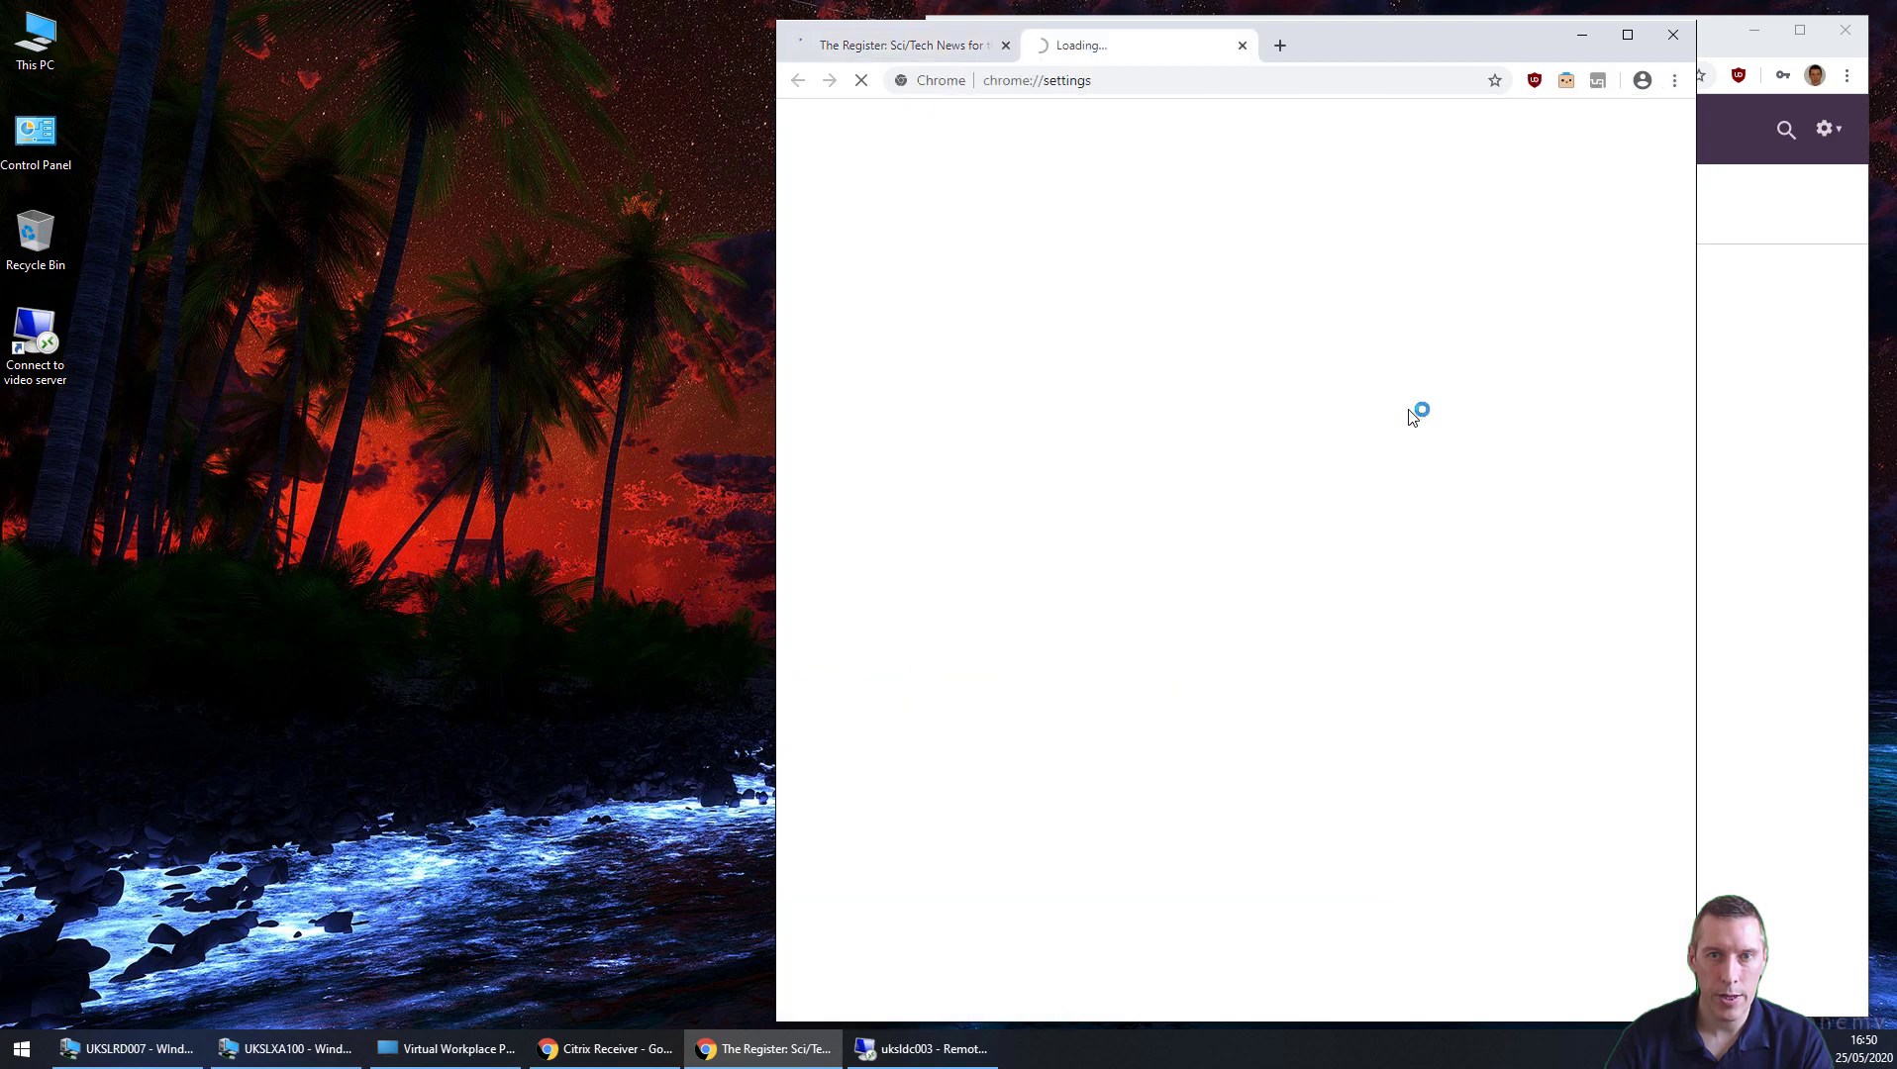
{"action": "scroll", "coordinate": [1421, 515], "scroll_direction": "down", "scroll_amount": 4}
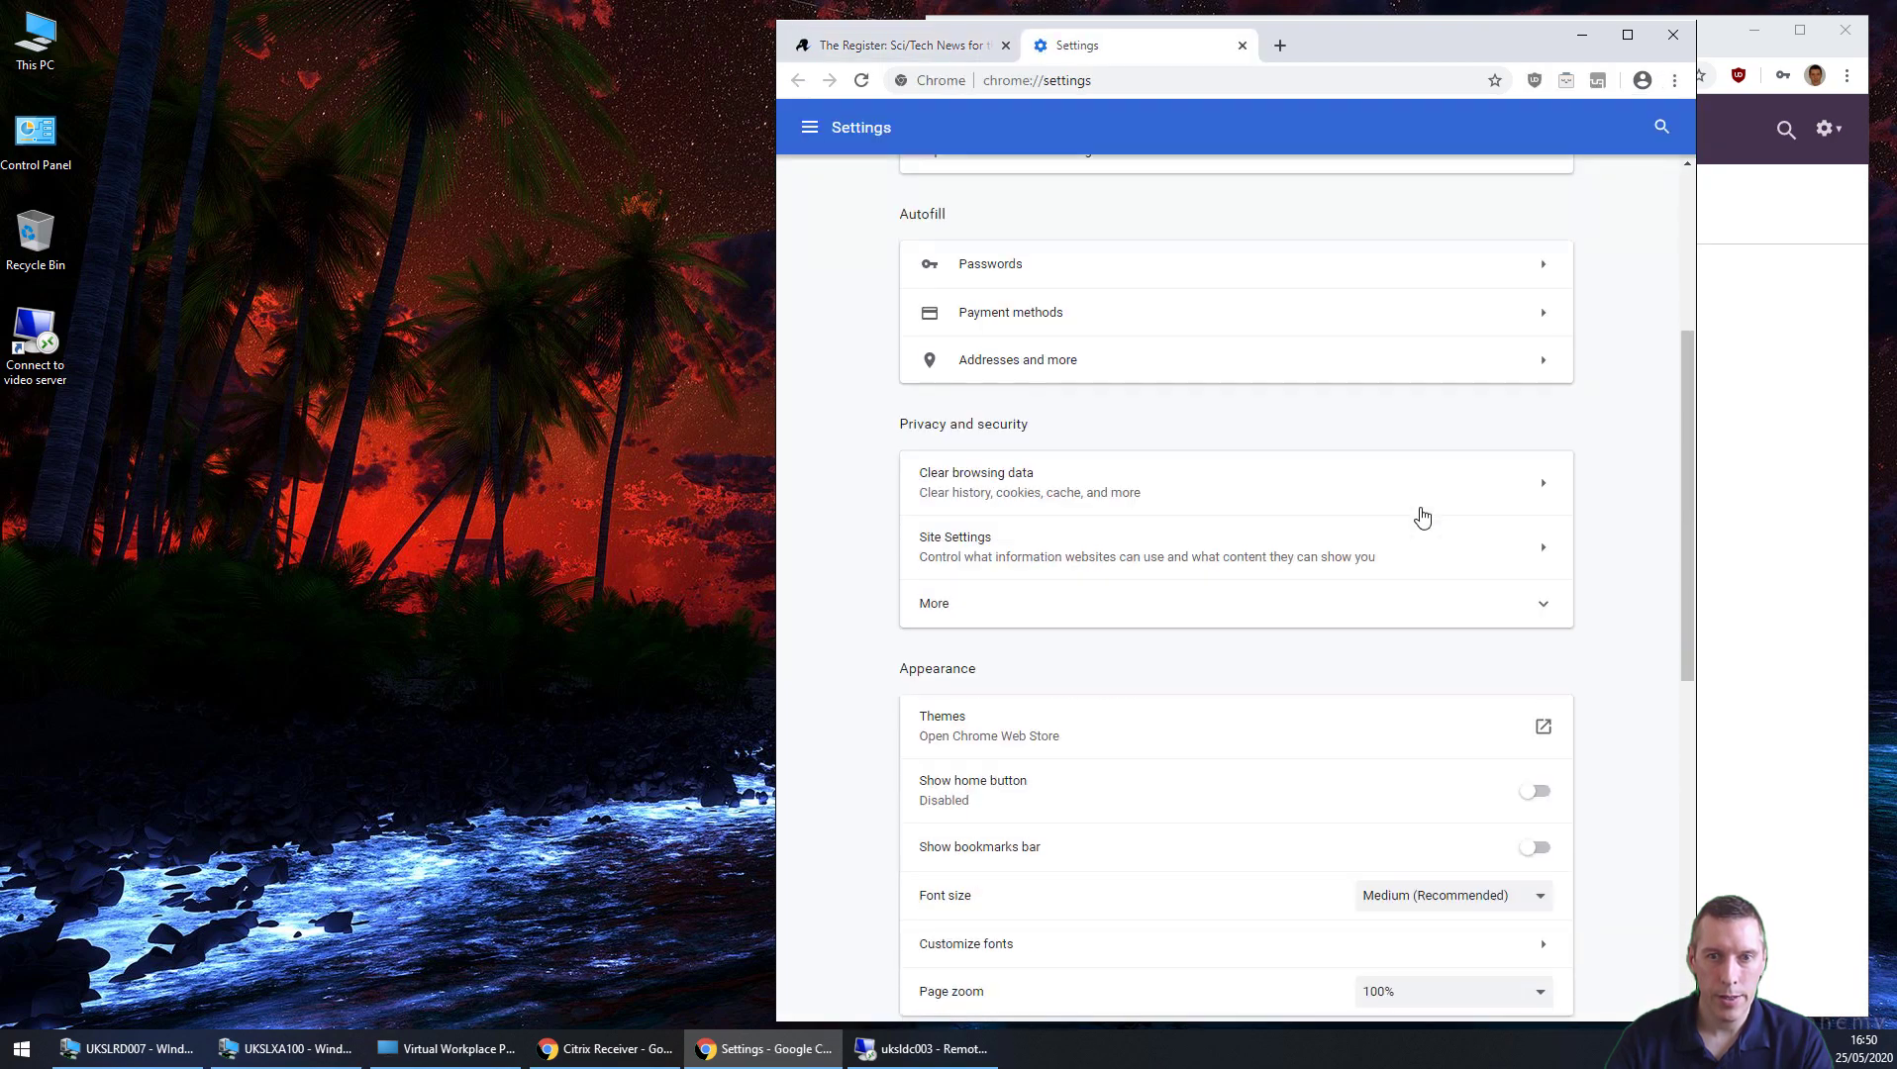
{"action": "scroll", "coordinate": [1421, 516], "scroll_direction": "down", "scroll_amount": 8}
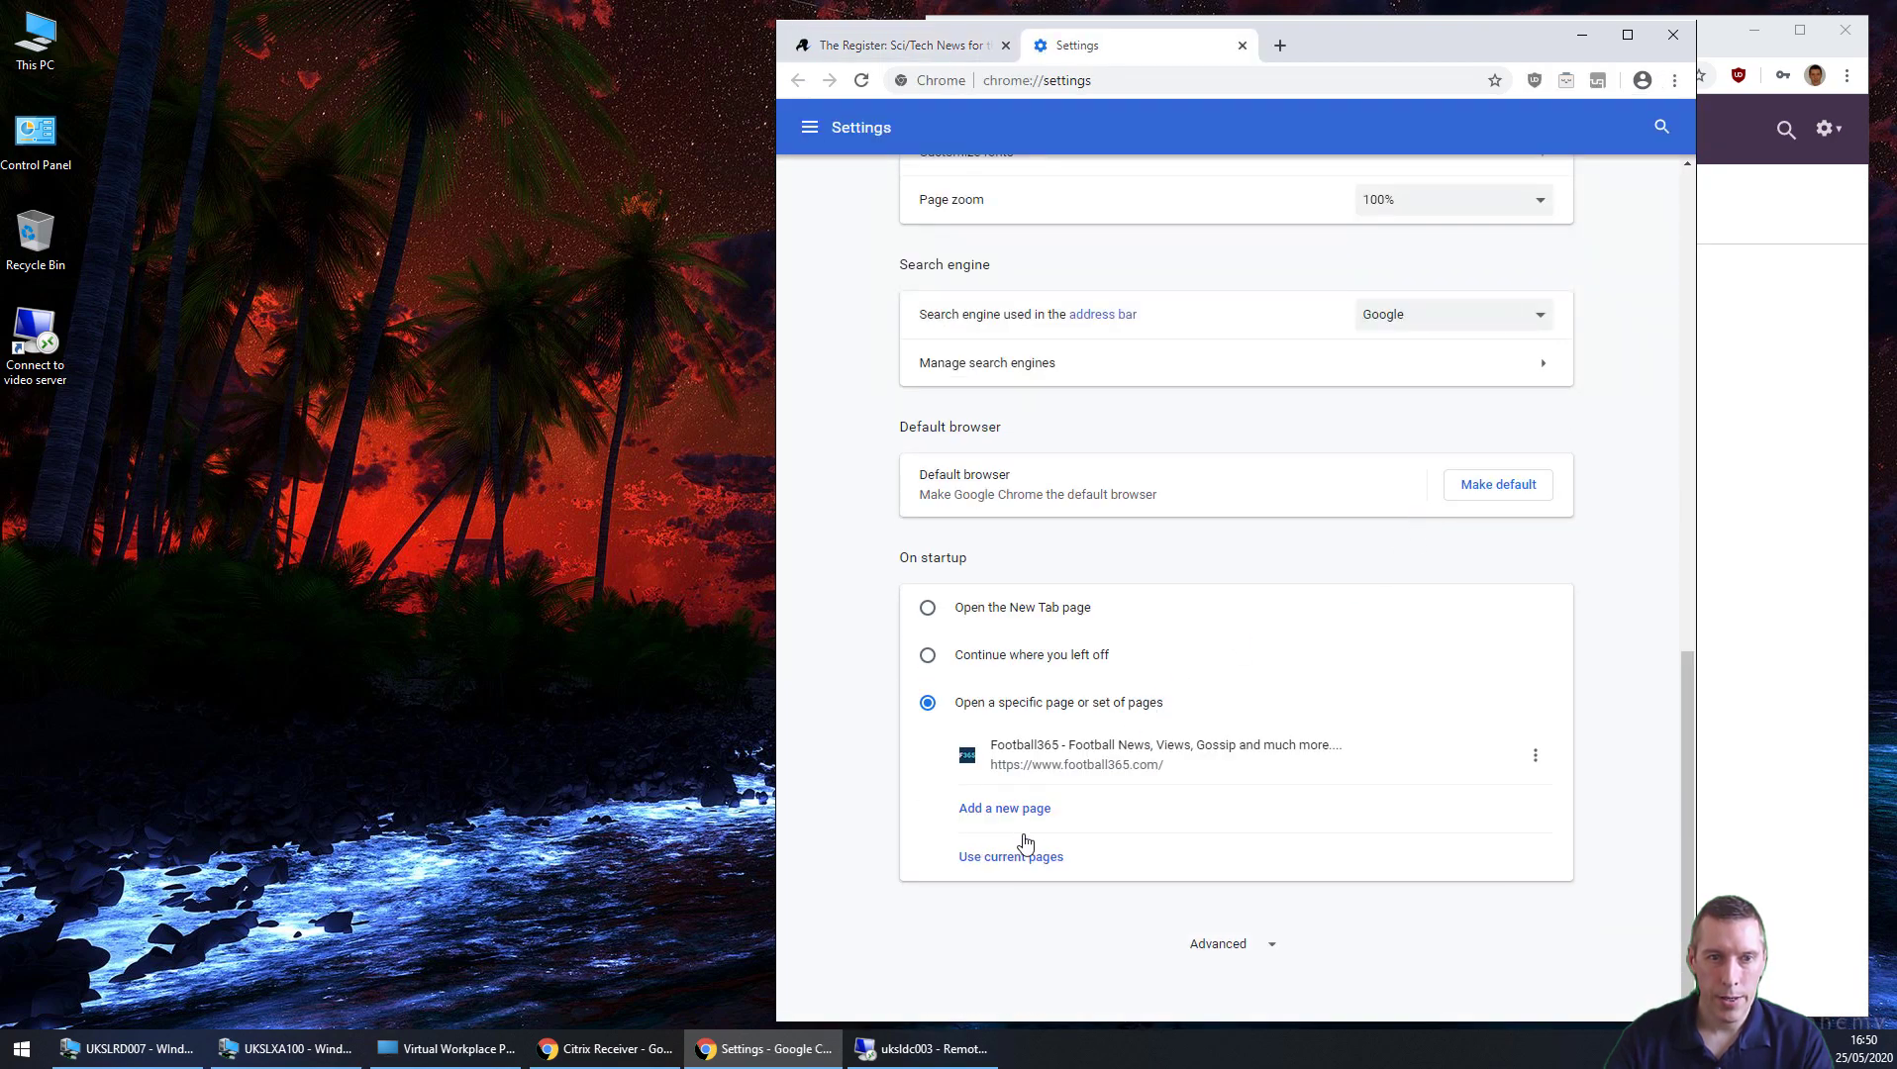
{"action": "left_click", "coordinate": [1021, 857]}
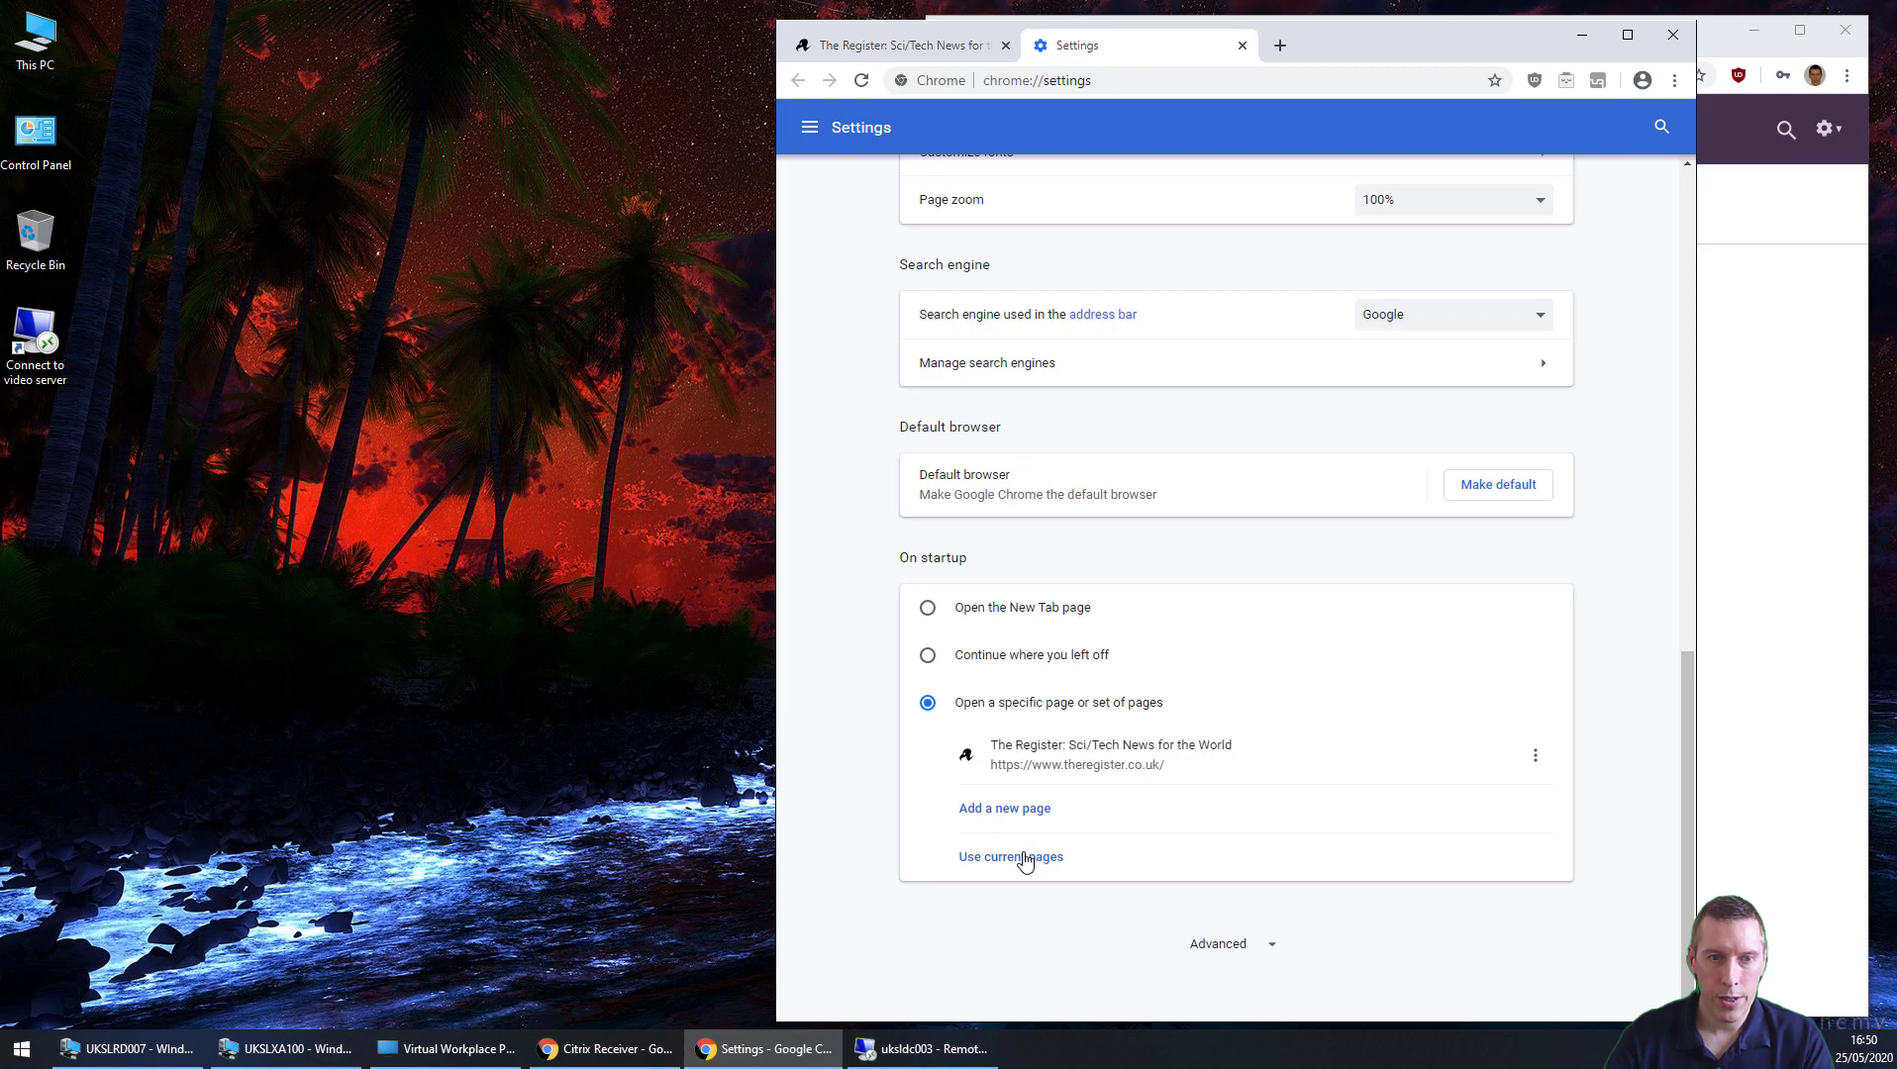
{"action": "left_click", "coordinate": [1242, 45]}
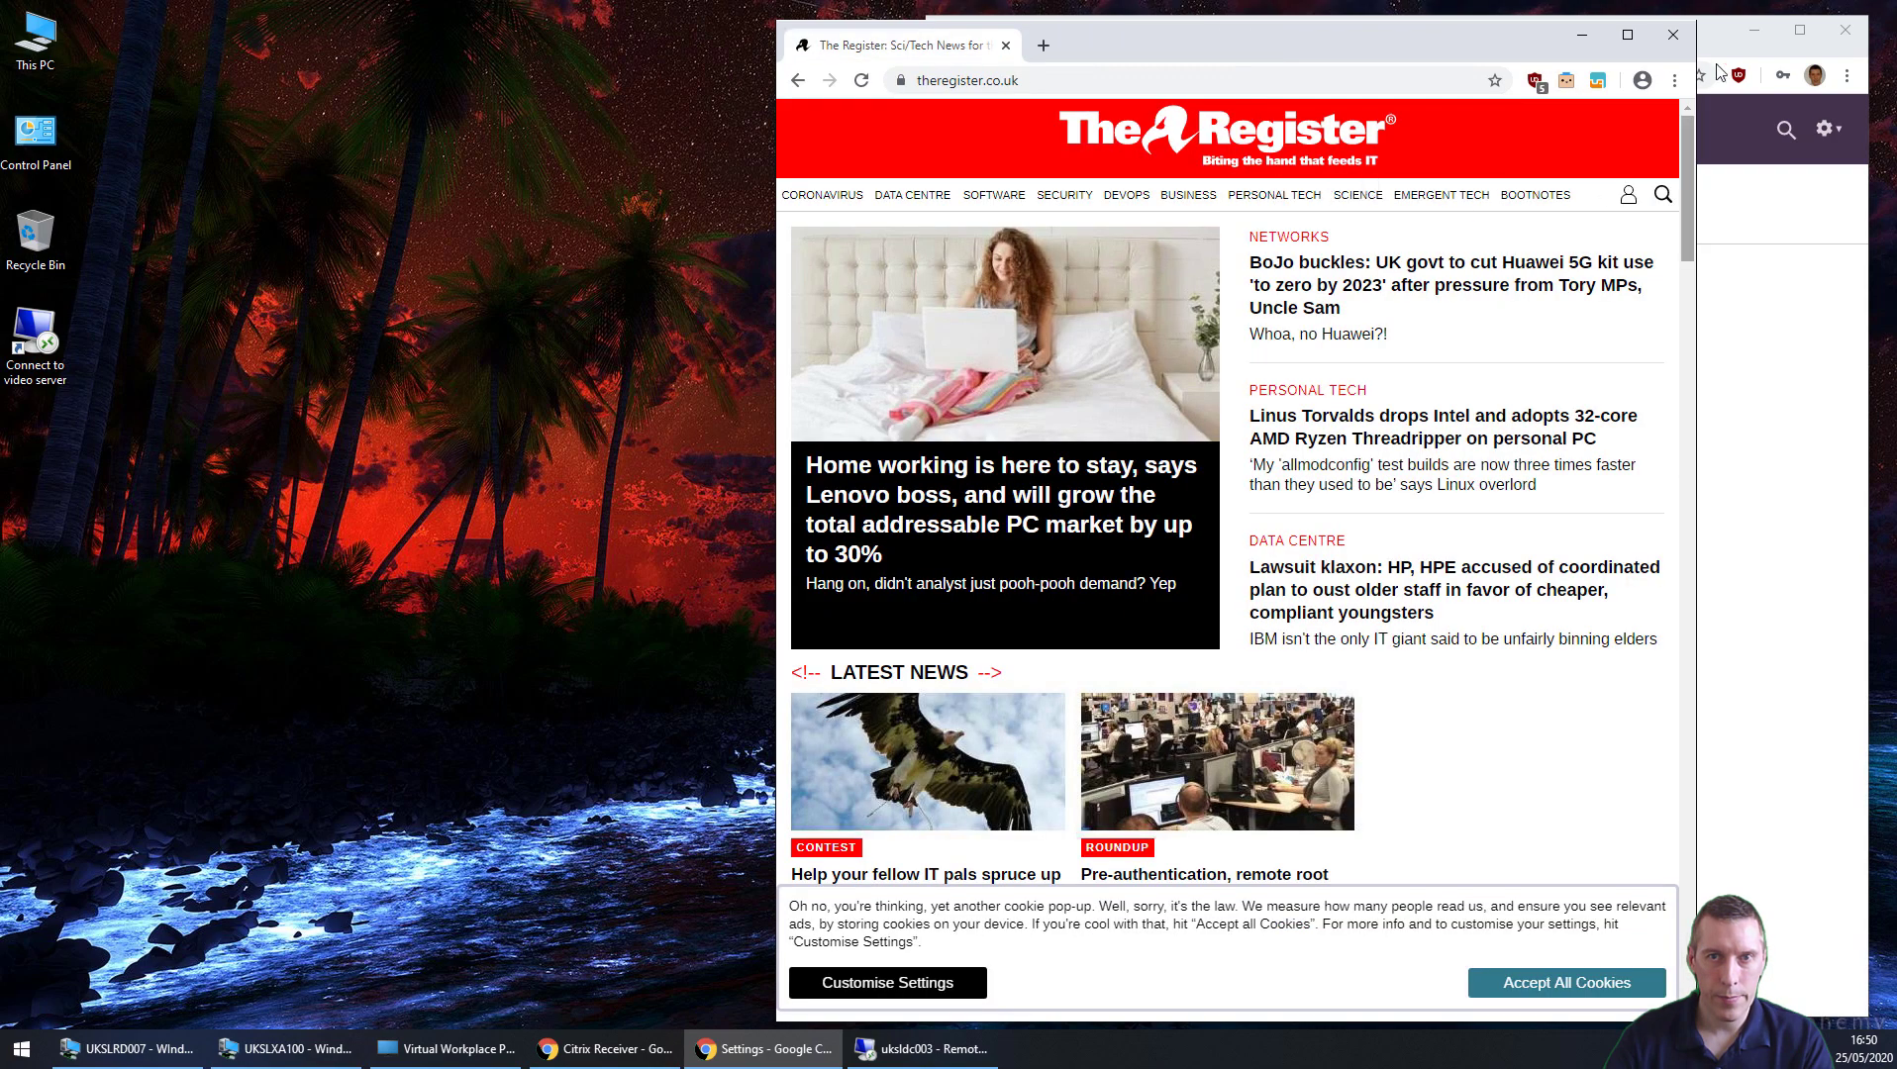
{"action": "left_click", "coordinate": [1672, 36]}
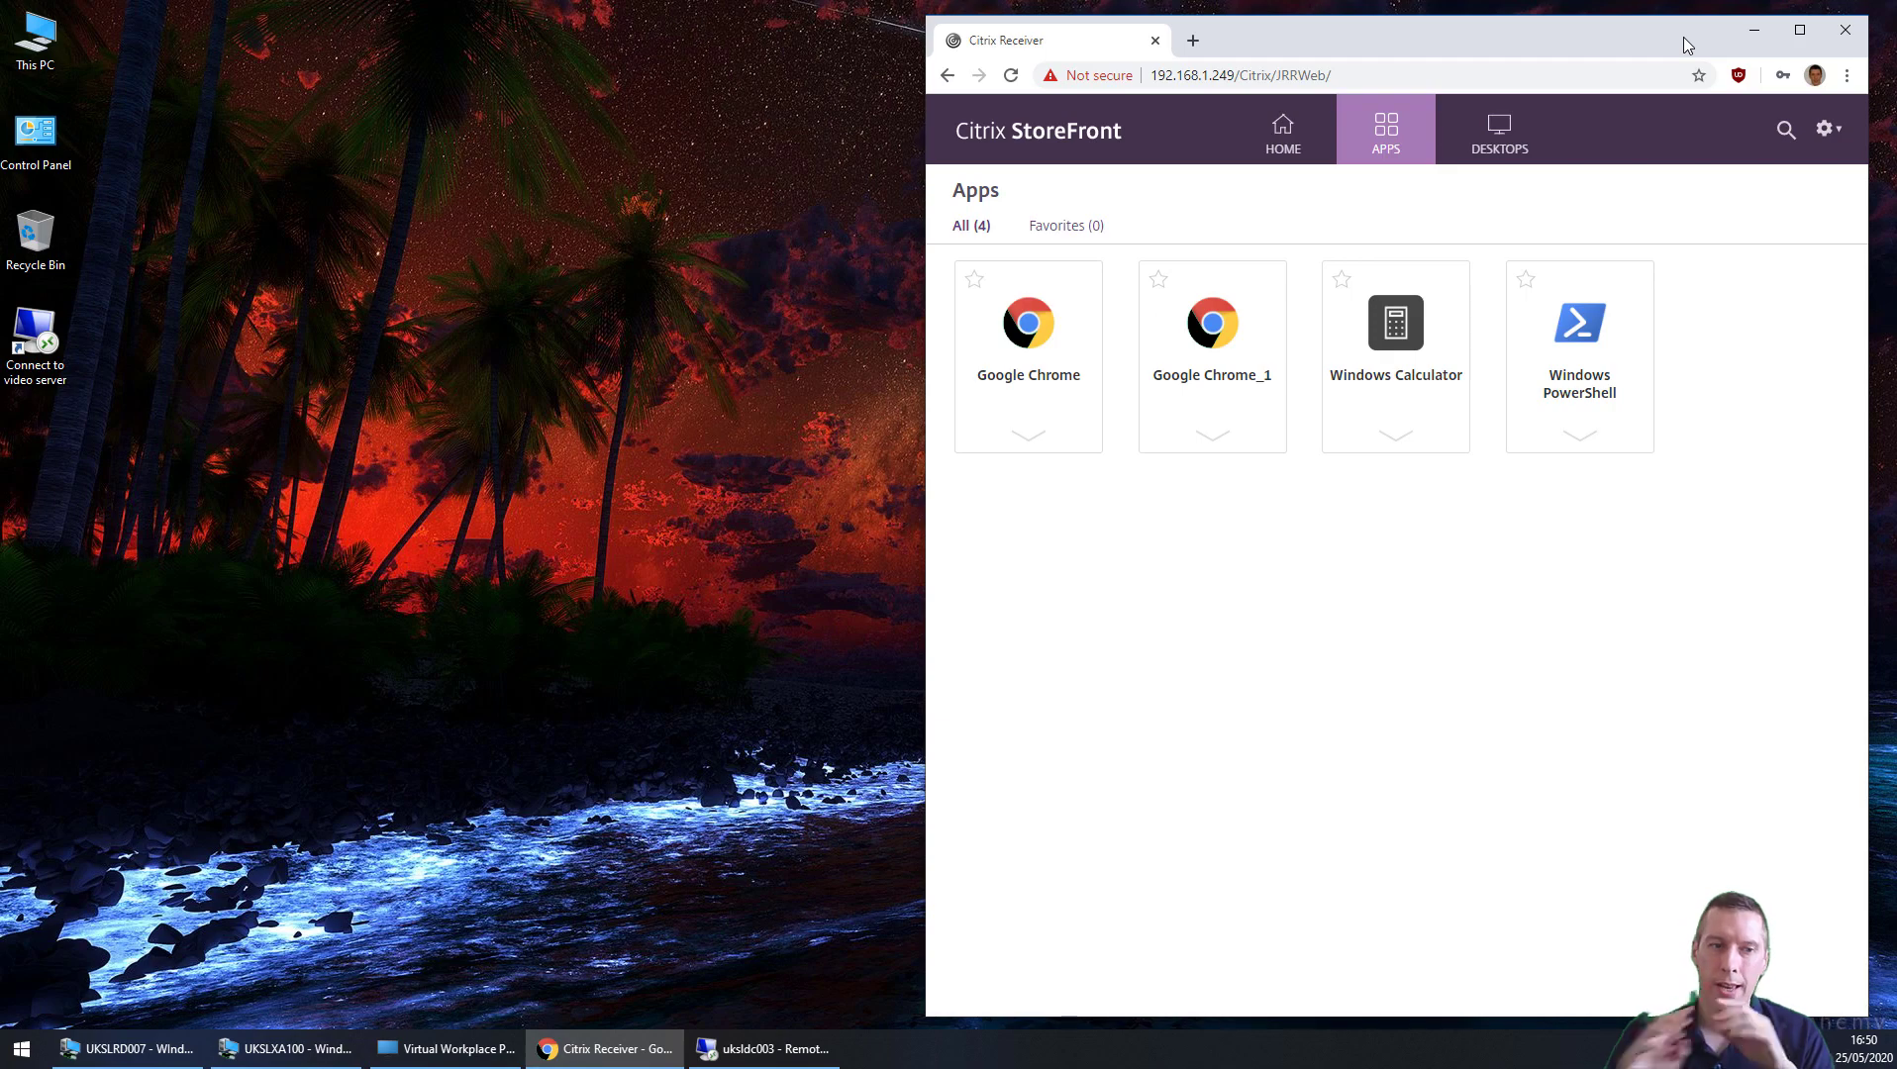
Step: Inspect the user's .upm folder and its UPM_Profile subfolder on the file server
{"action": "left_click", "coordinate": [737, 1041]}
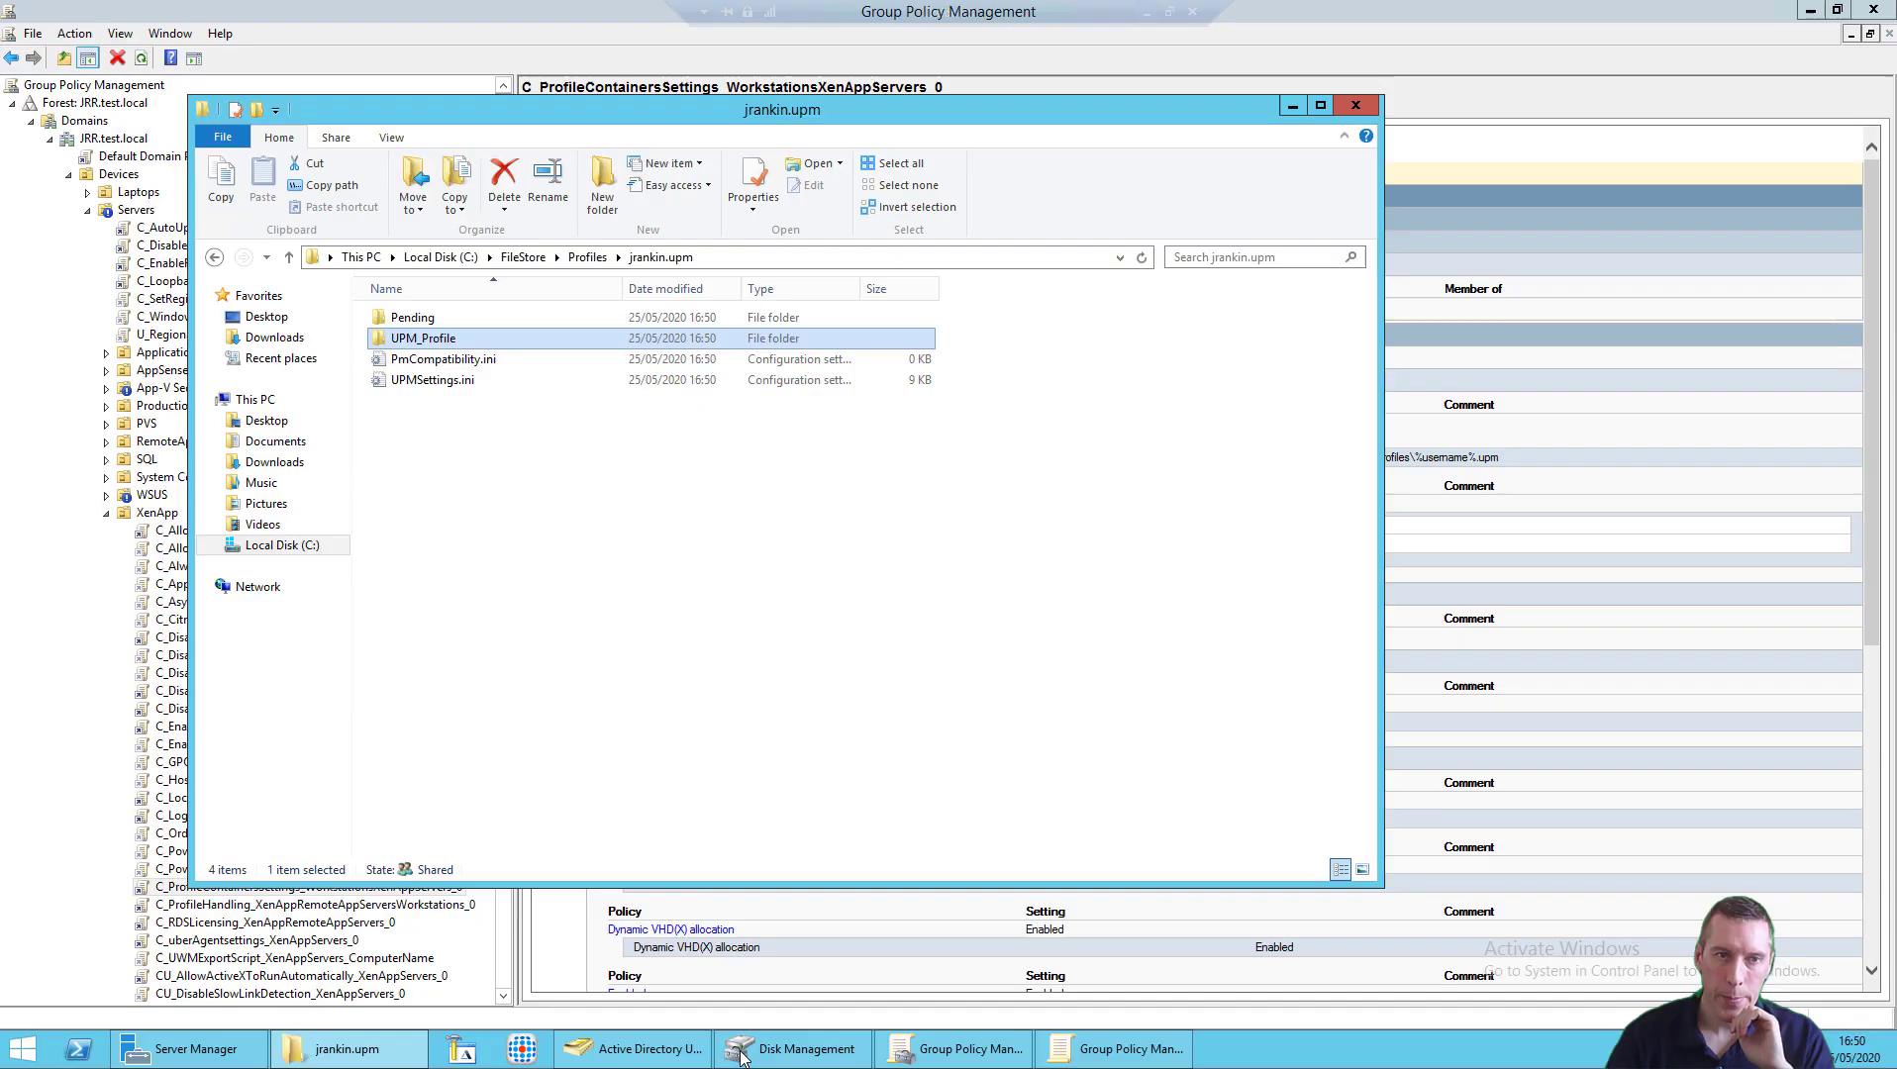
{"action": "left_click", "coordinate": [597, 257]}
{"action": "double_click", "coordinate": [480, 338]}
{"action": "double_click", "coordinate": [462, 342]}
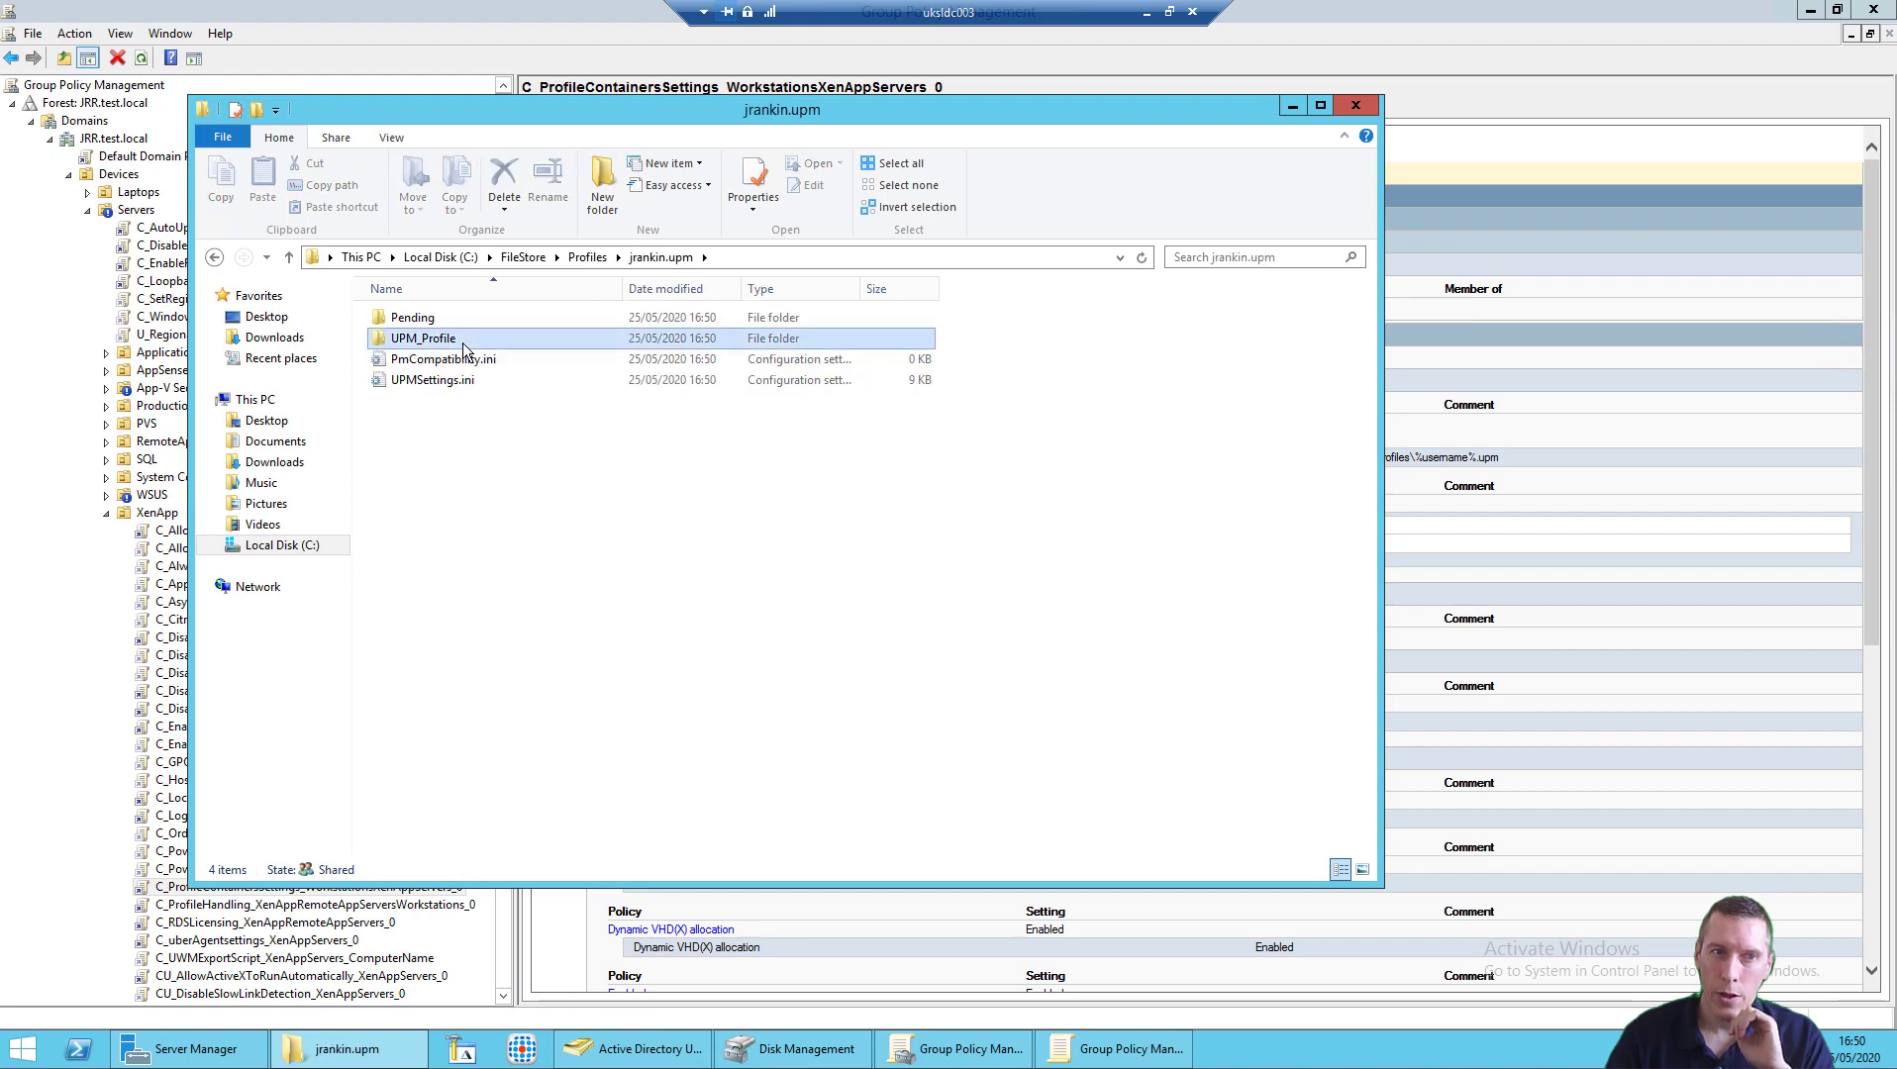
{"action": "left_click", "coordinate": [540, 253]}
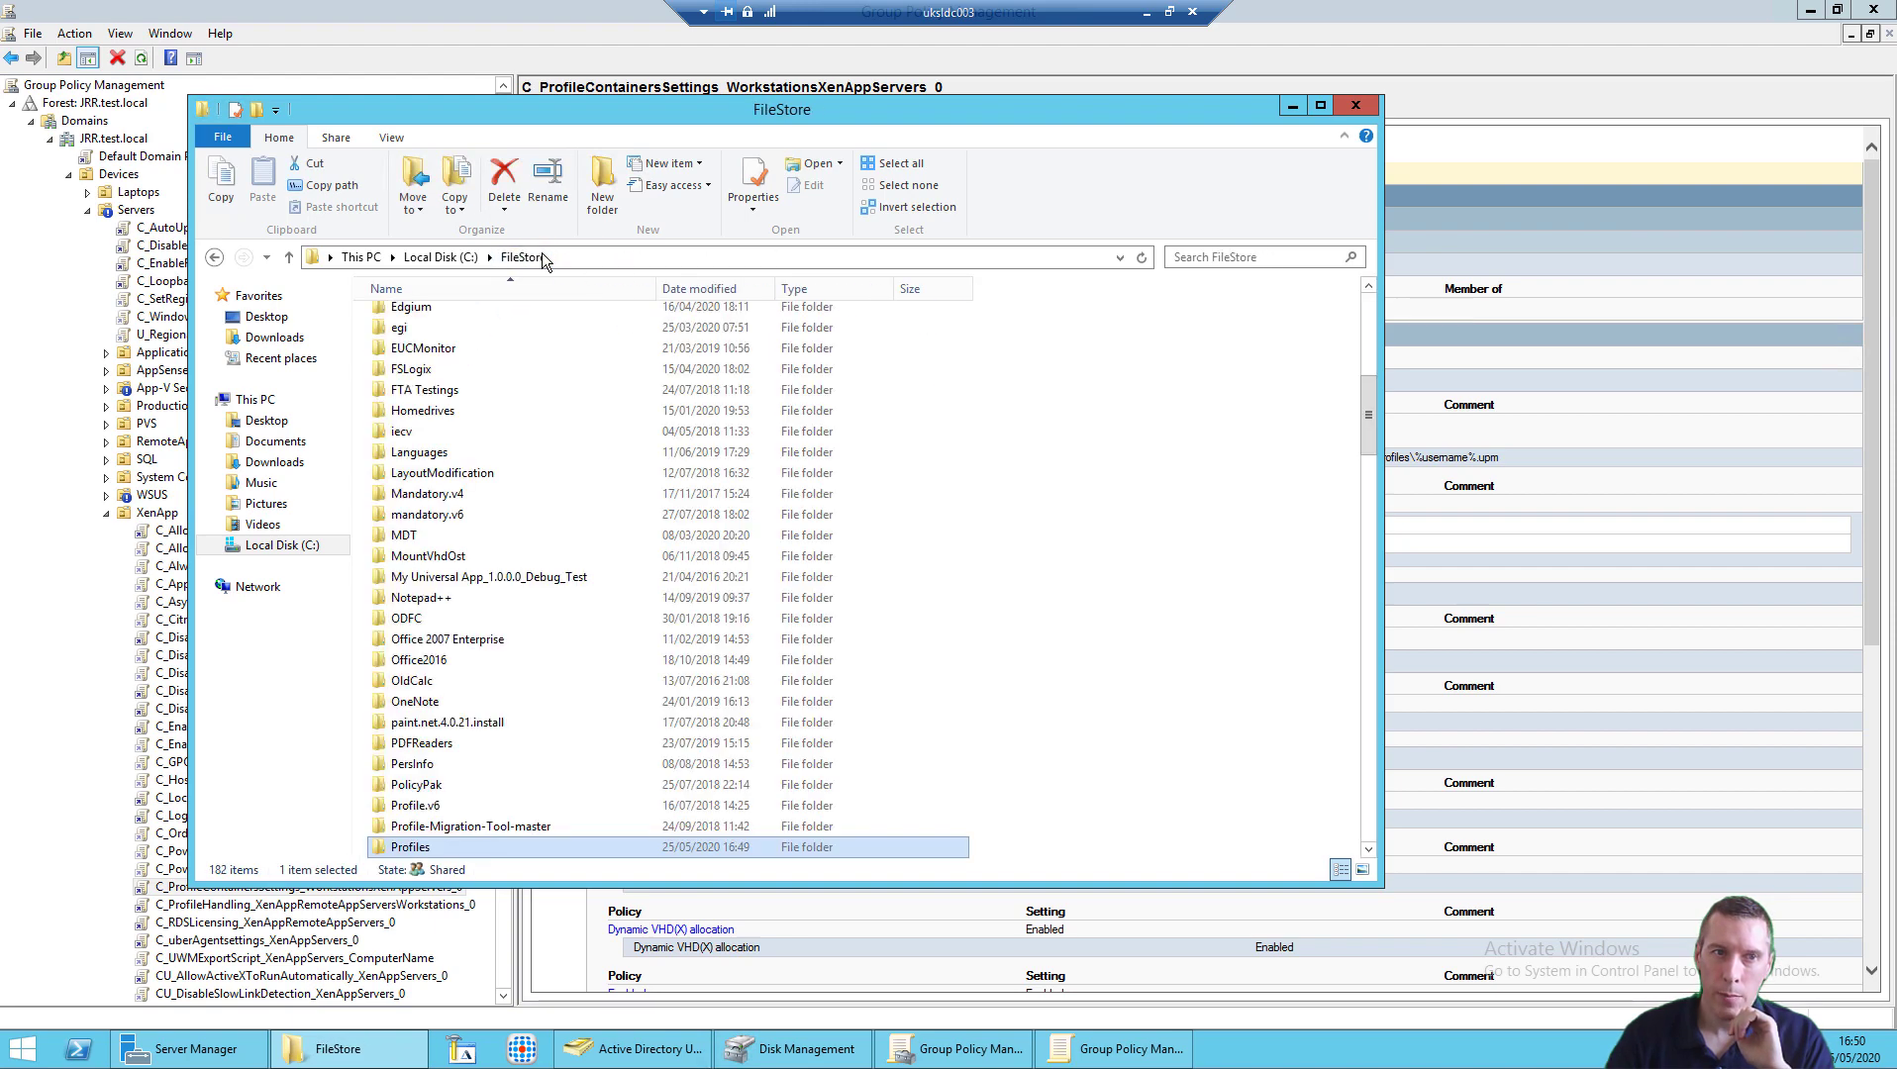
{"action": "double_click", "coordinate": [449, 846]}
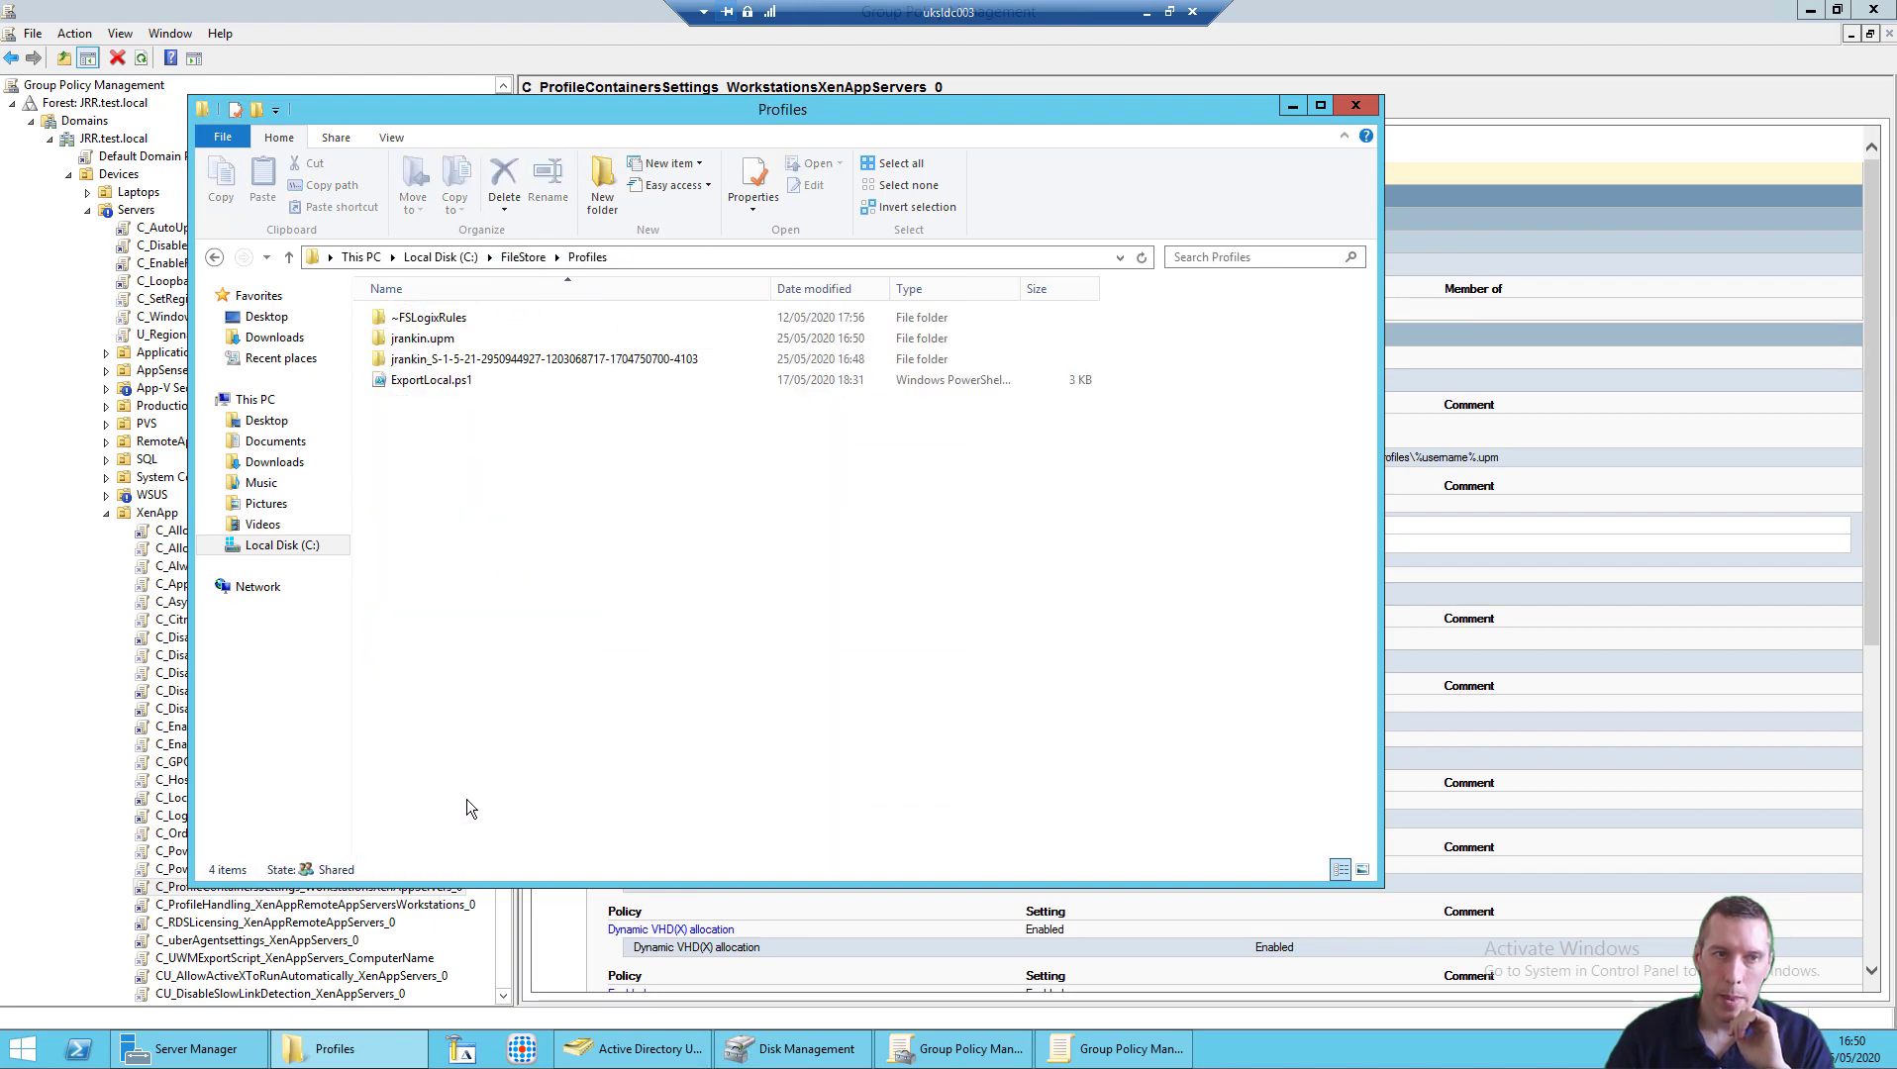
Step: Open the SID-named FSLogix folder showing the 266,240 KB profile disk, then minimise the session
{"action": "left_click", "coordinate": [488, 366]}
{"action": "double_click", "coordinate": [488, 364]}
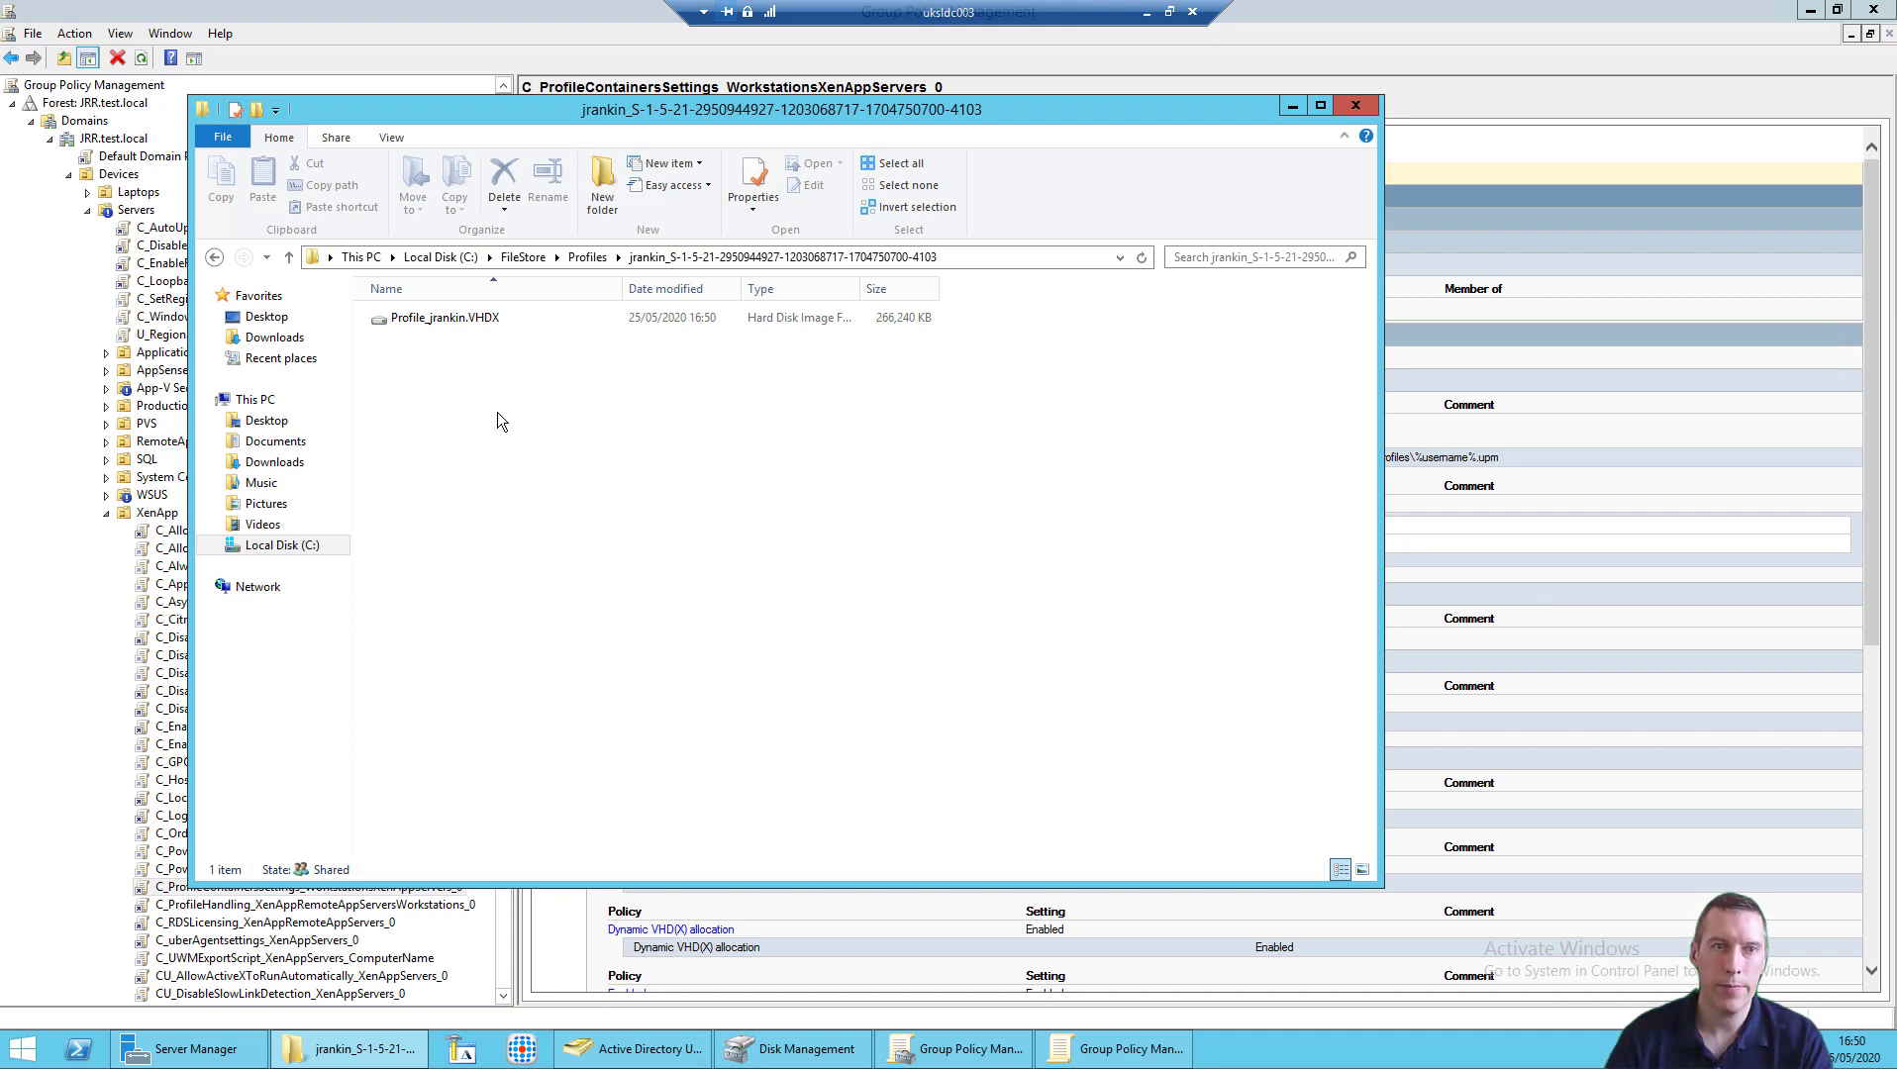
{"action": "left_click", "coordinate": [587, 257]}
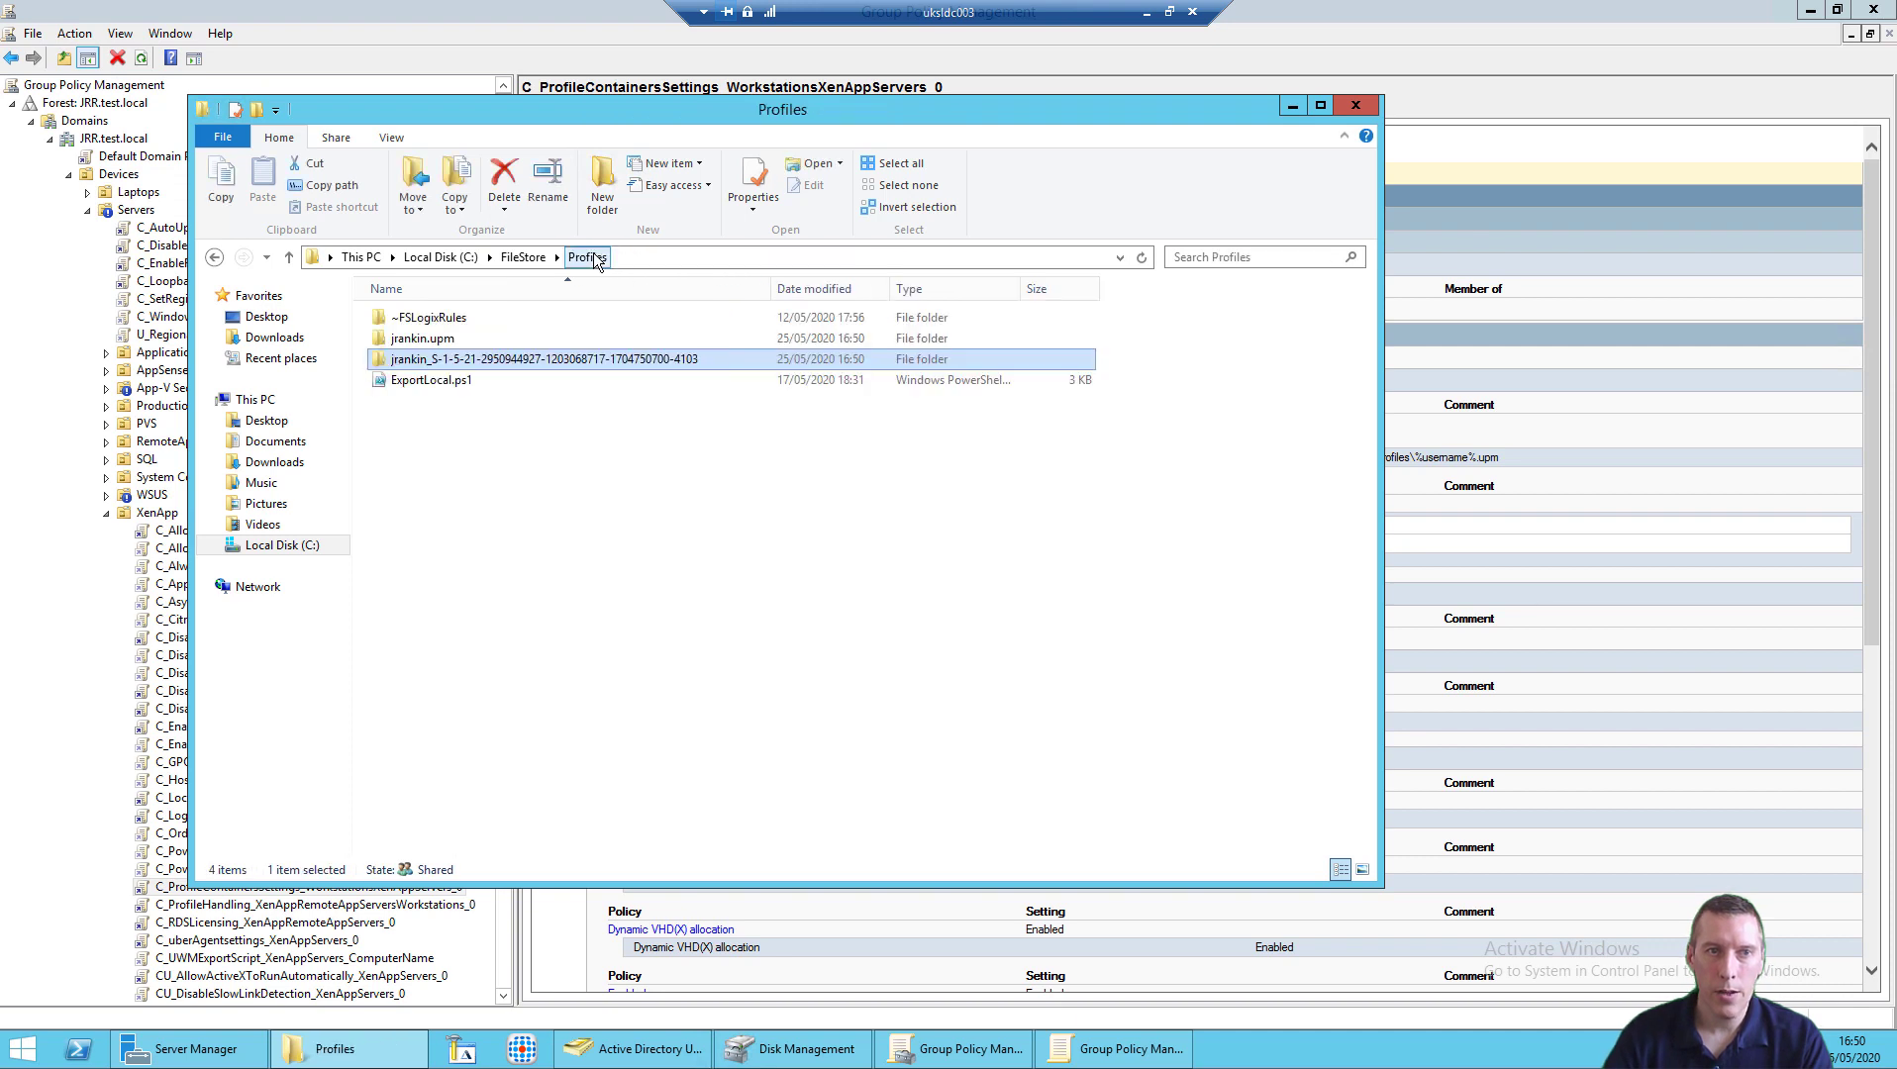
{"action": "mouse_move", "coordinate": [443, 346]}
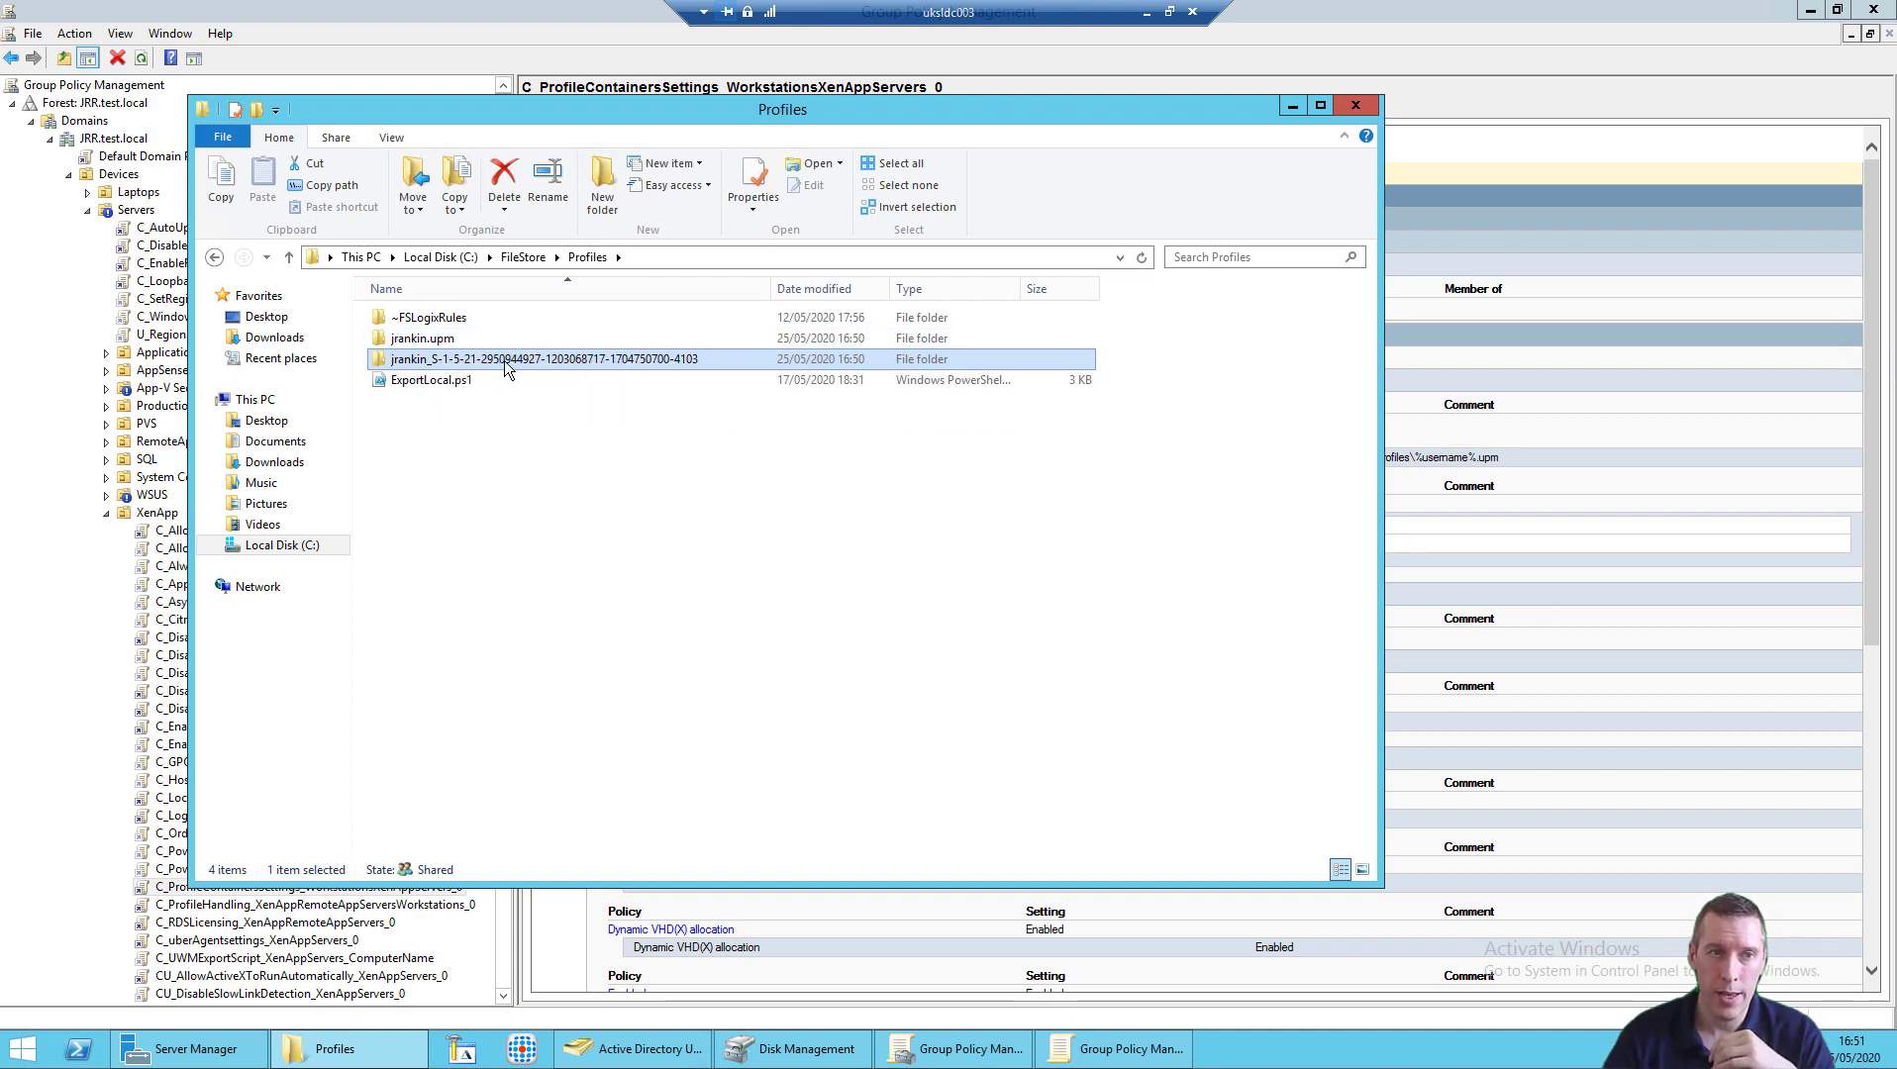
{"action": "double_click", "coordinate": [504, 362]}
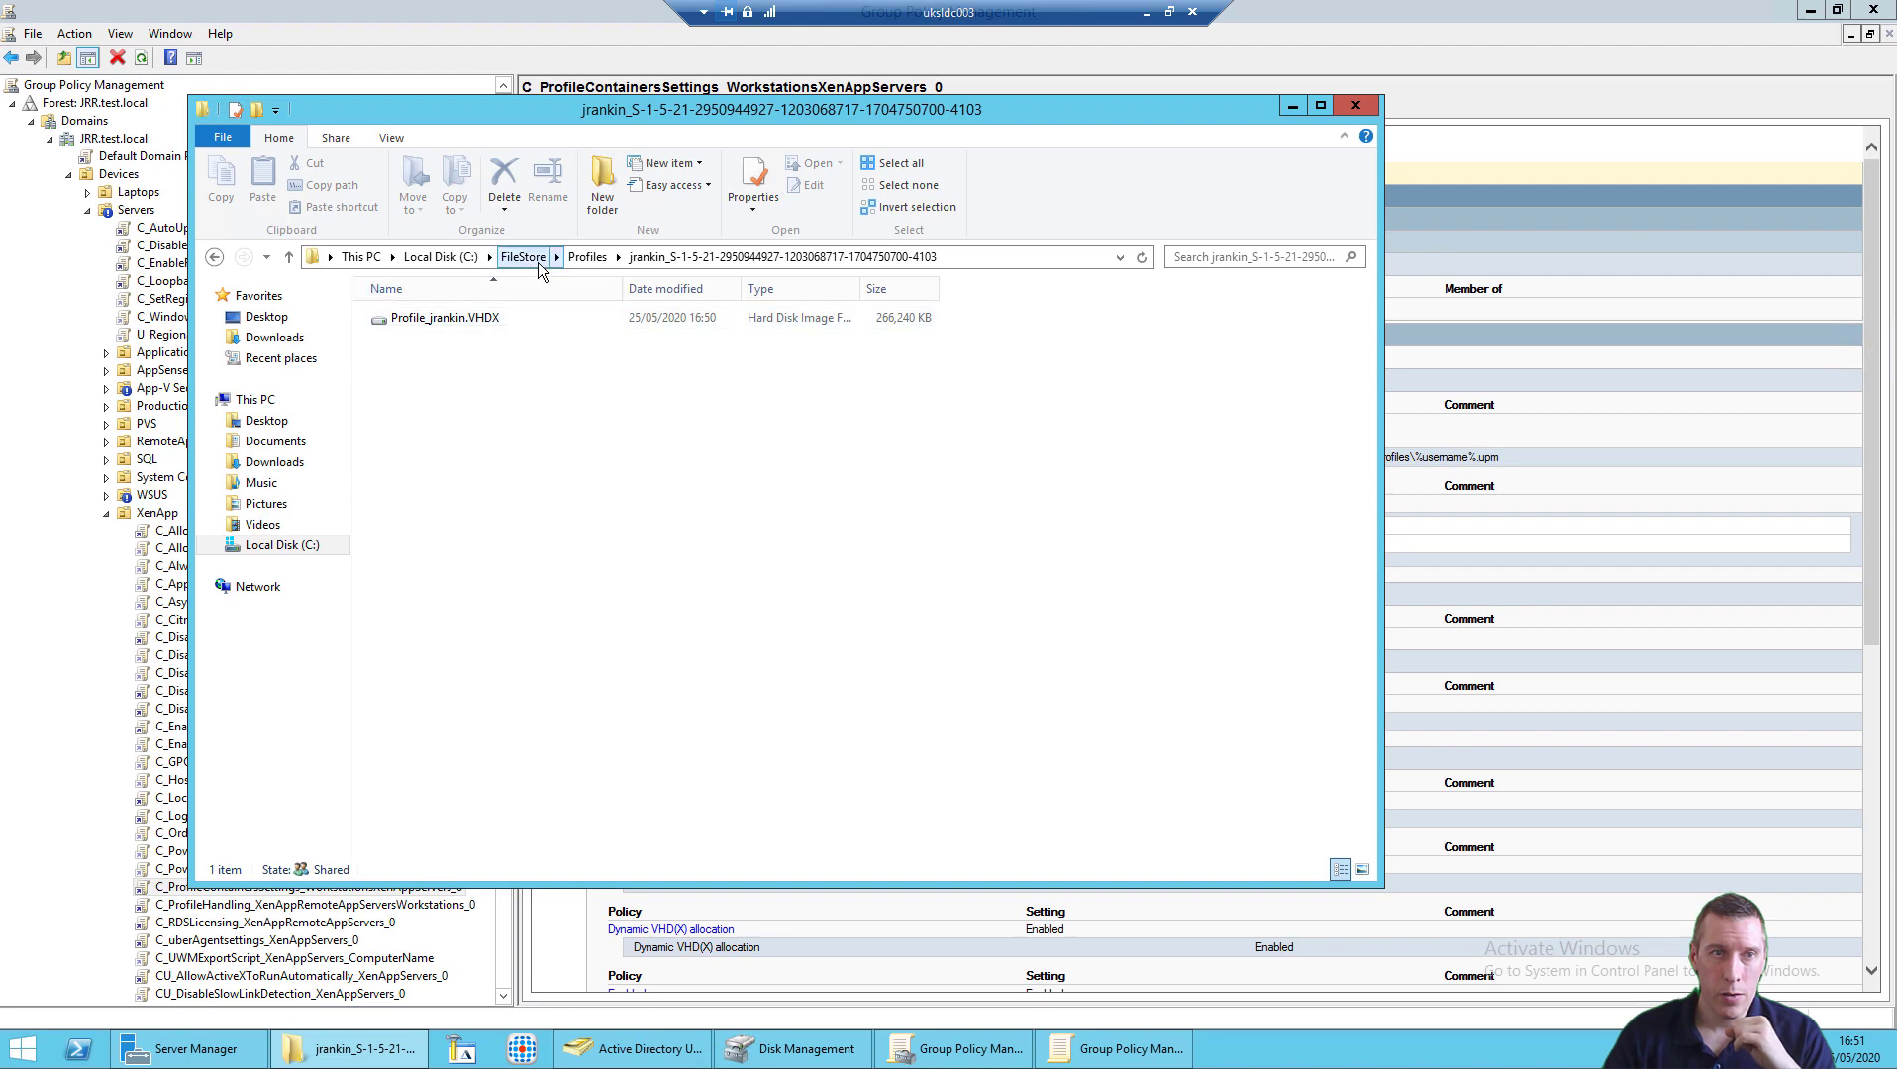
{"action": "left_click", "coordinate": [586, 258]}
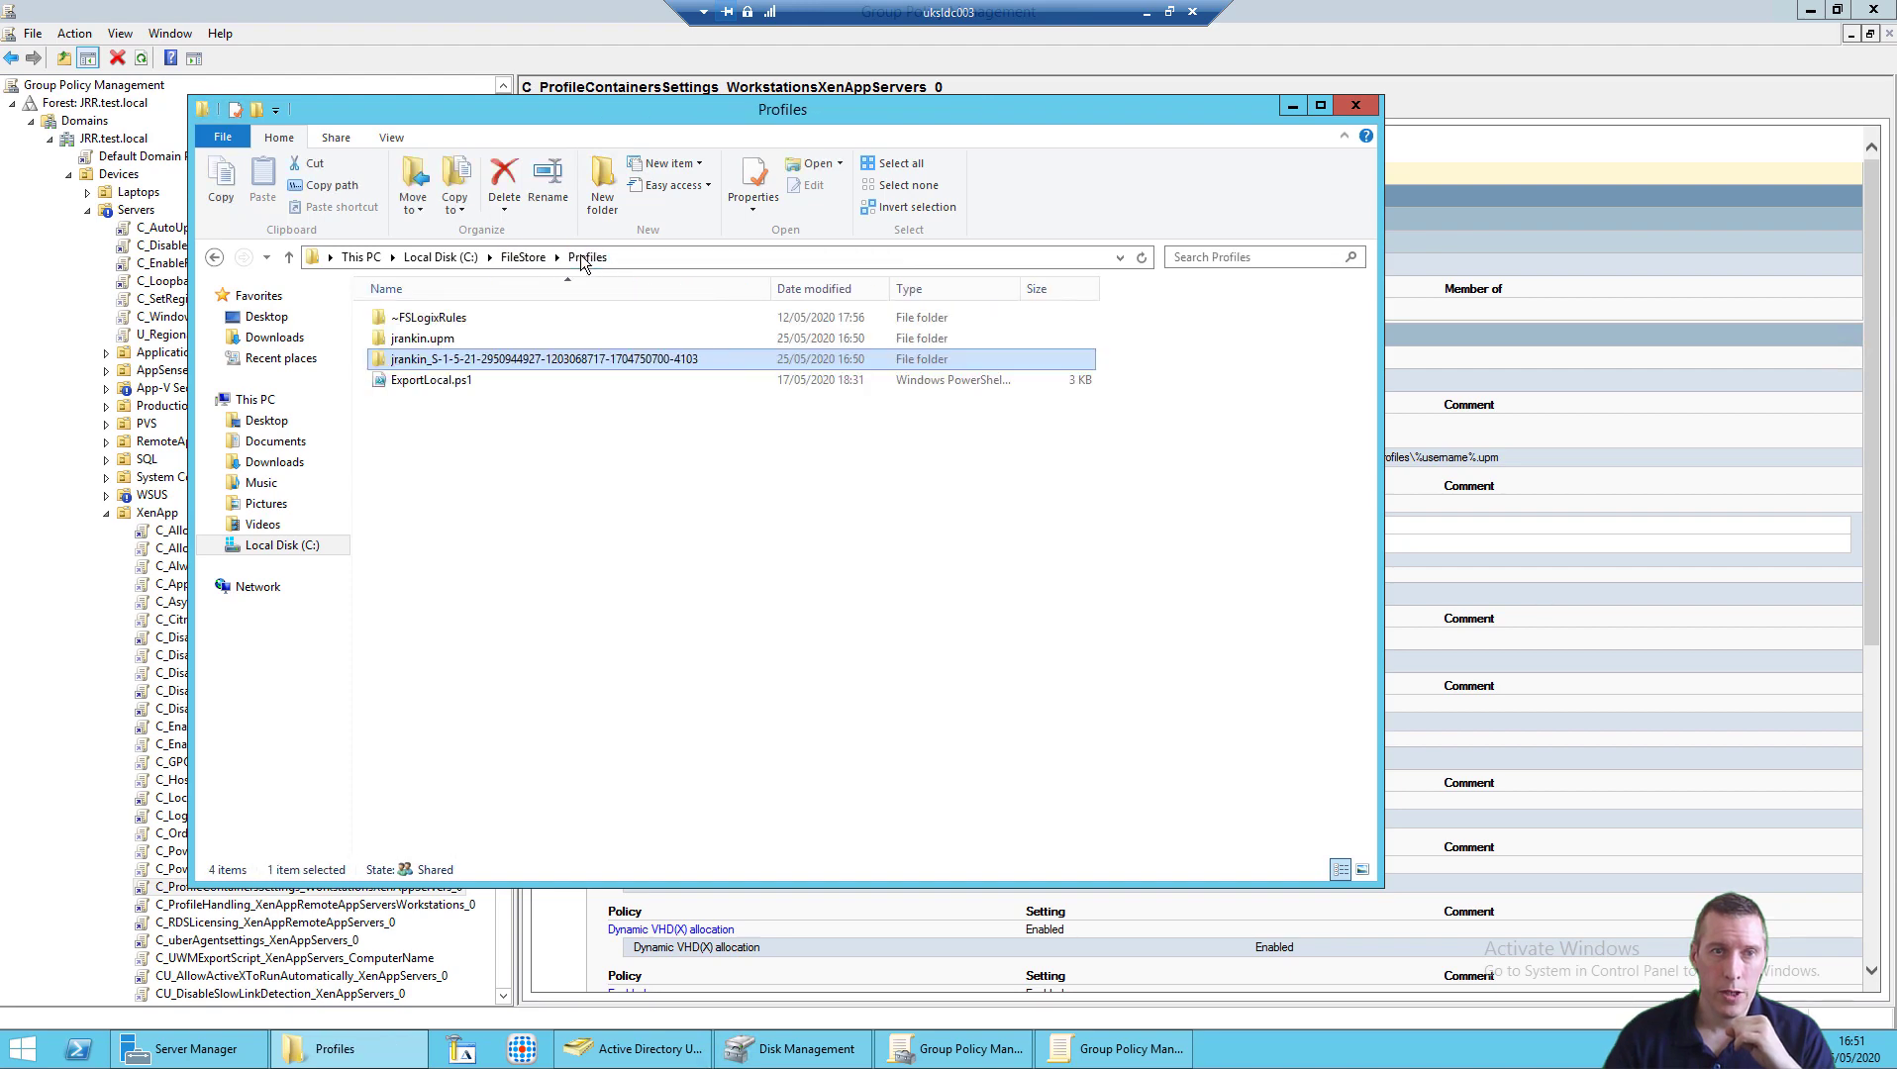
{"action": "left_click", "coordinate": [1145, 12]}
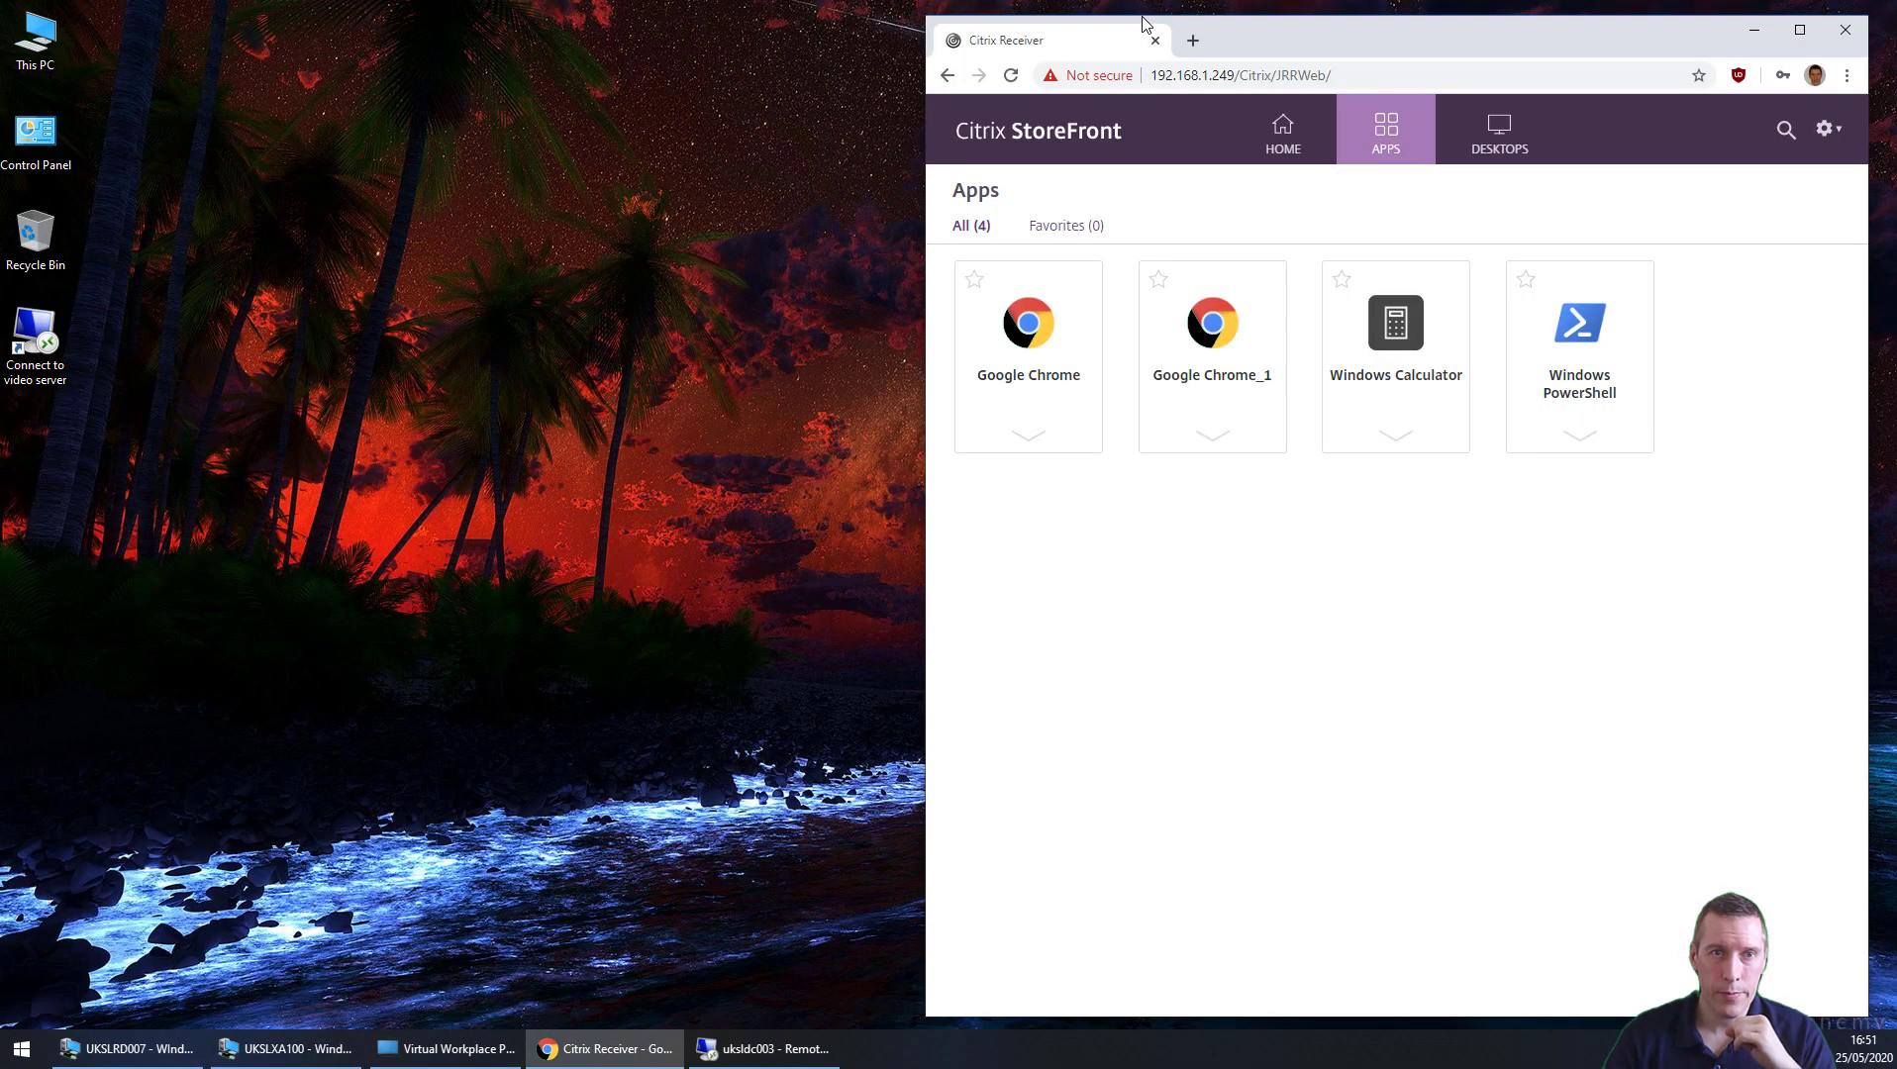
Step: Relaunch the published Google Chrome from StoreFront via Citrix Workspace and drag its window into view
{"action": "left_click", "coordinate": [1022, 331]}
{"action": "left_click", "coordinate": [1334, 215]}
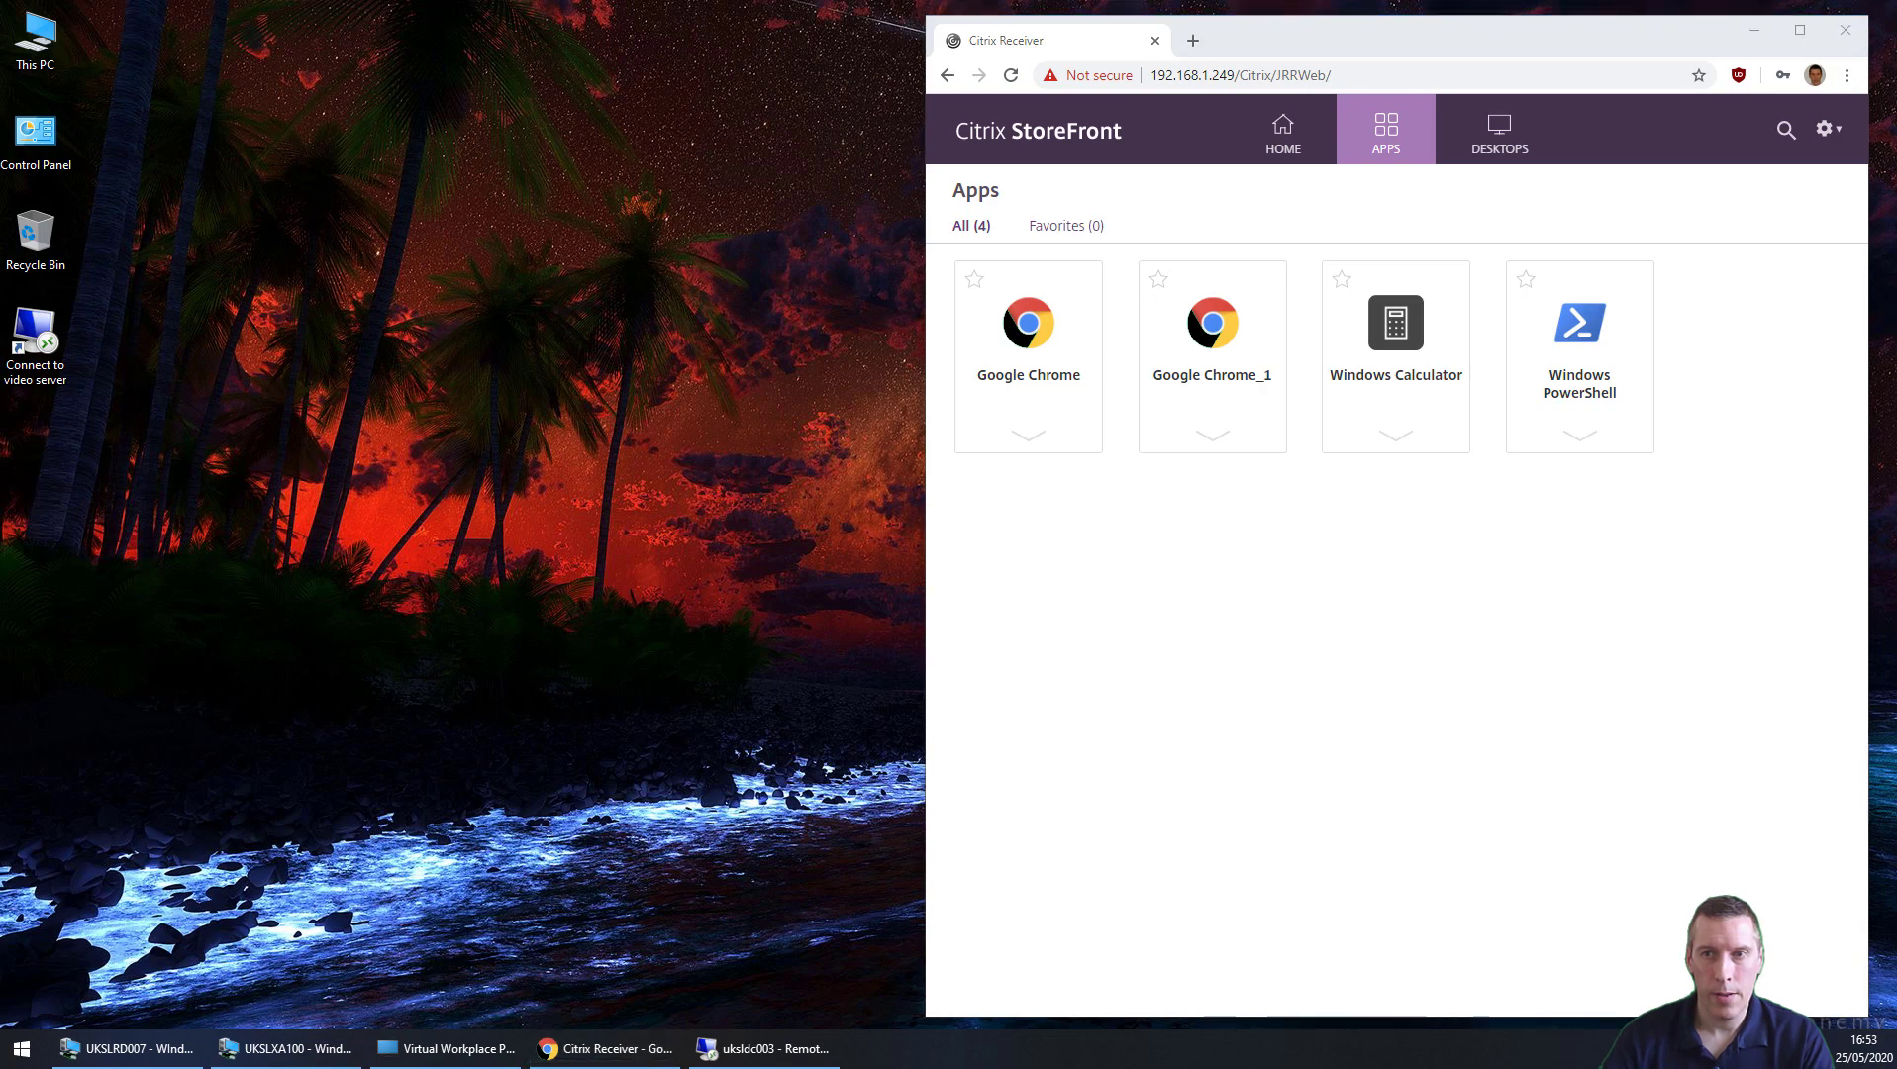
{"action": "left_click_drag", "start_coordinate": [1895, 29], "coordinate": [609, 32]}
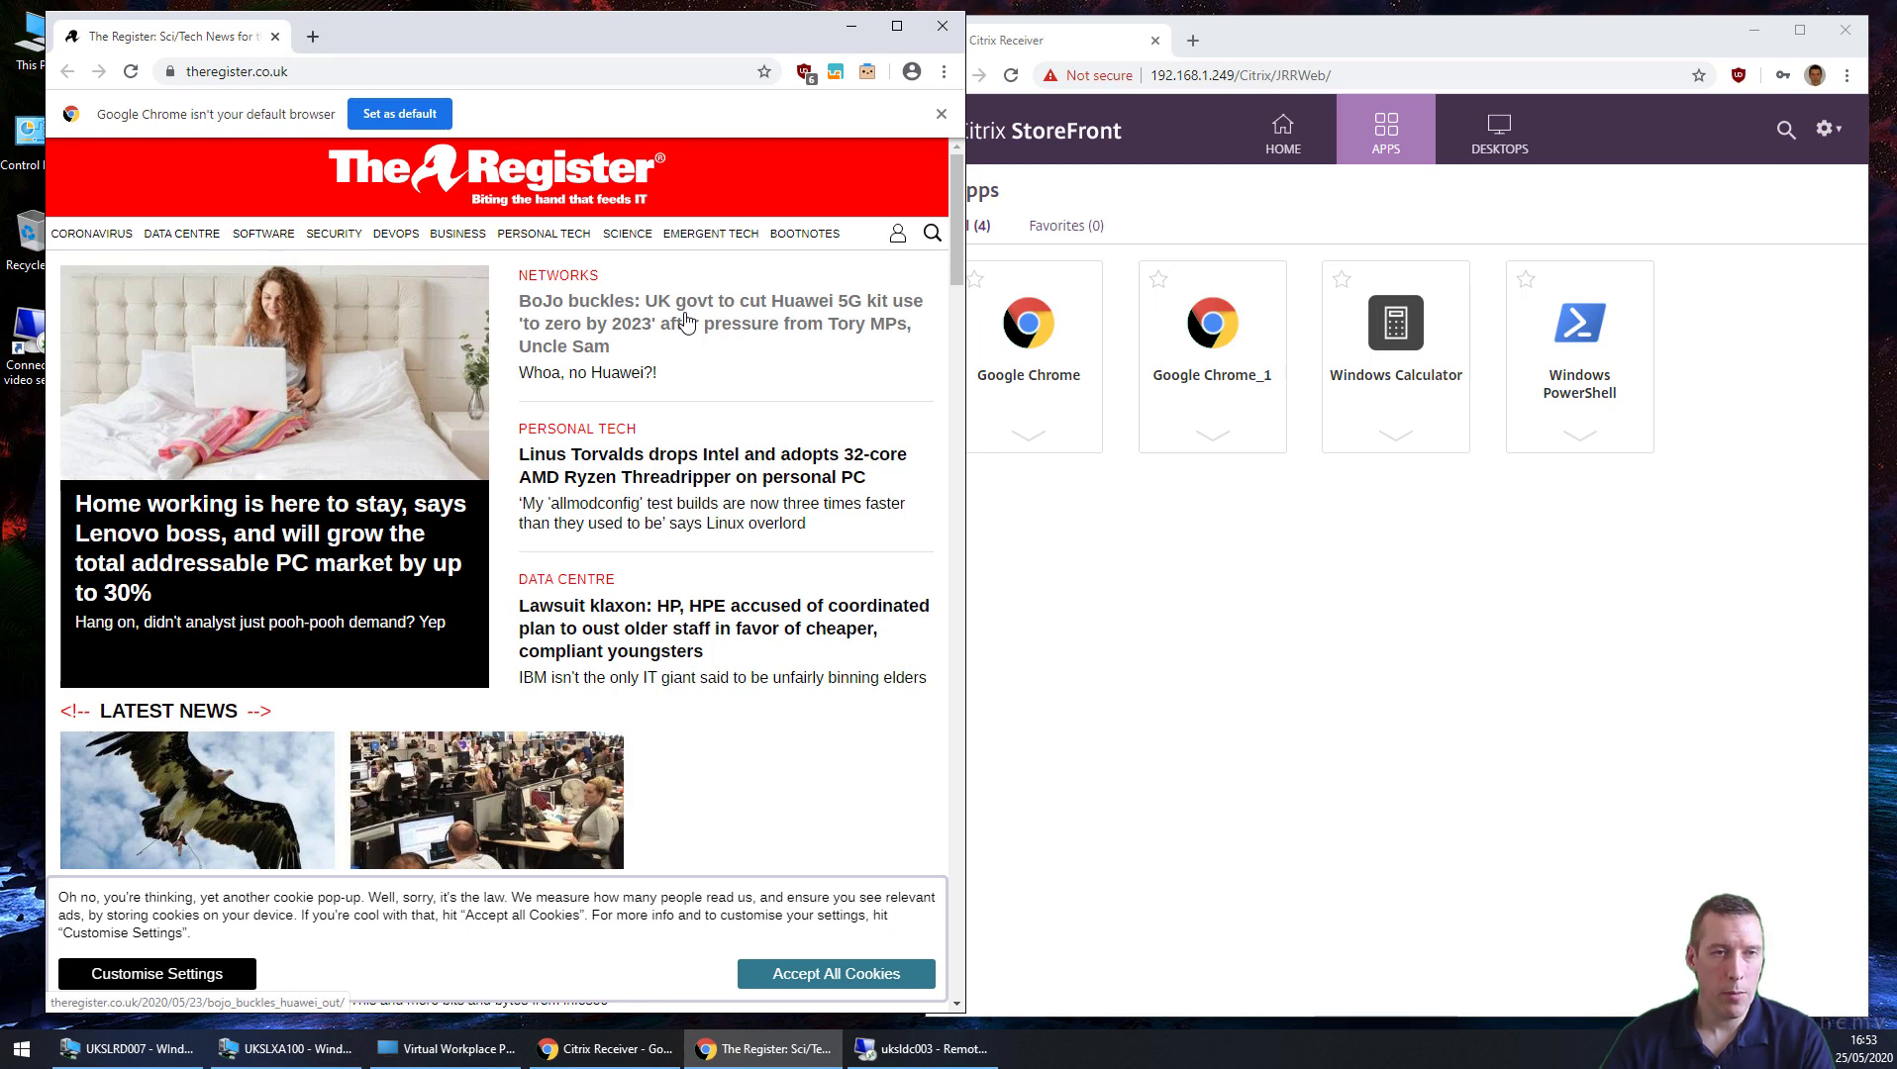
Step: Close the 'Google Chrome isn't your default browser' infobar over The Register homepage
{"action": "left_click", "coordinate": [943, 118]}
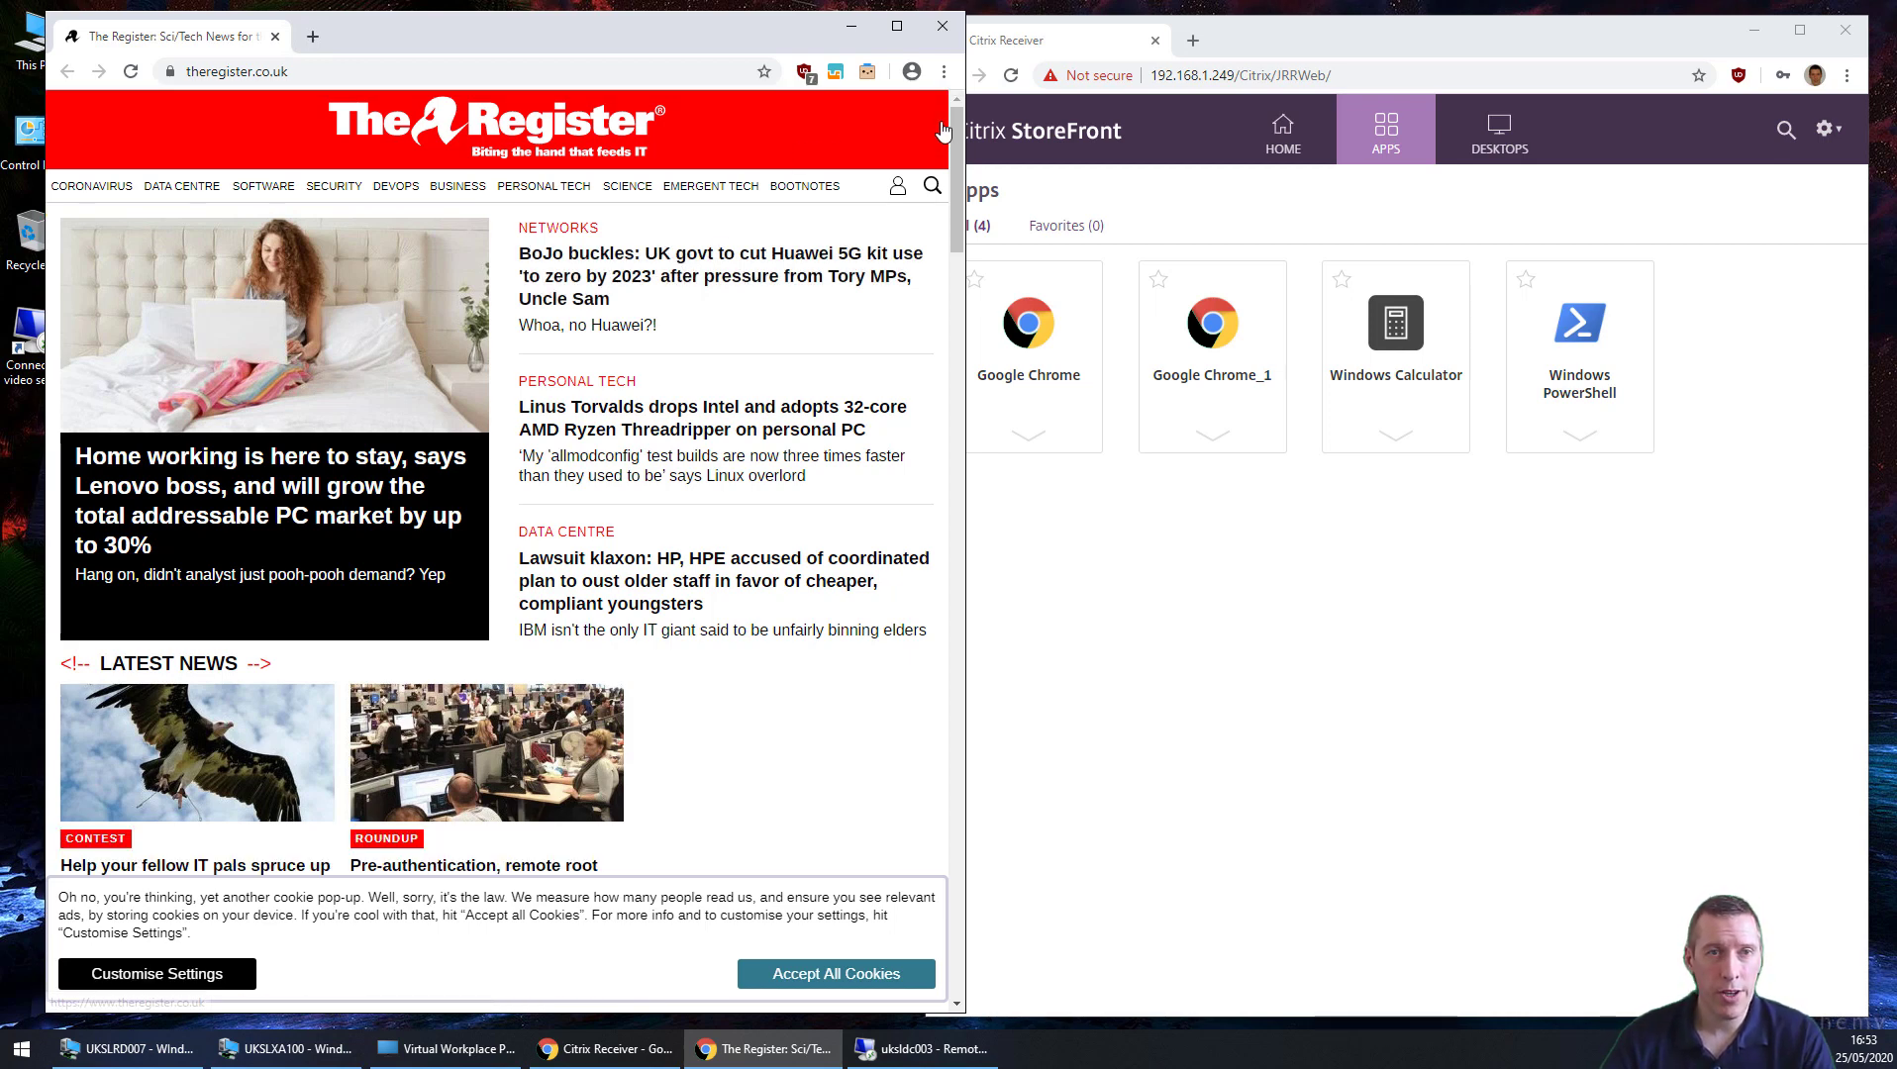